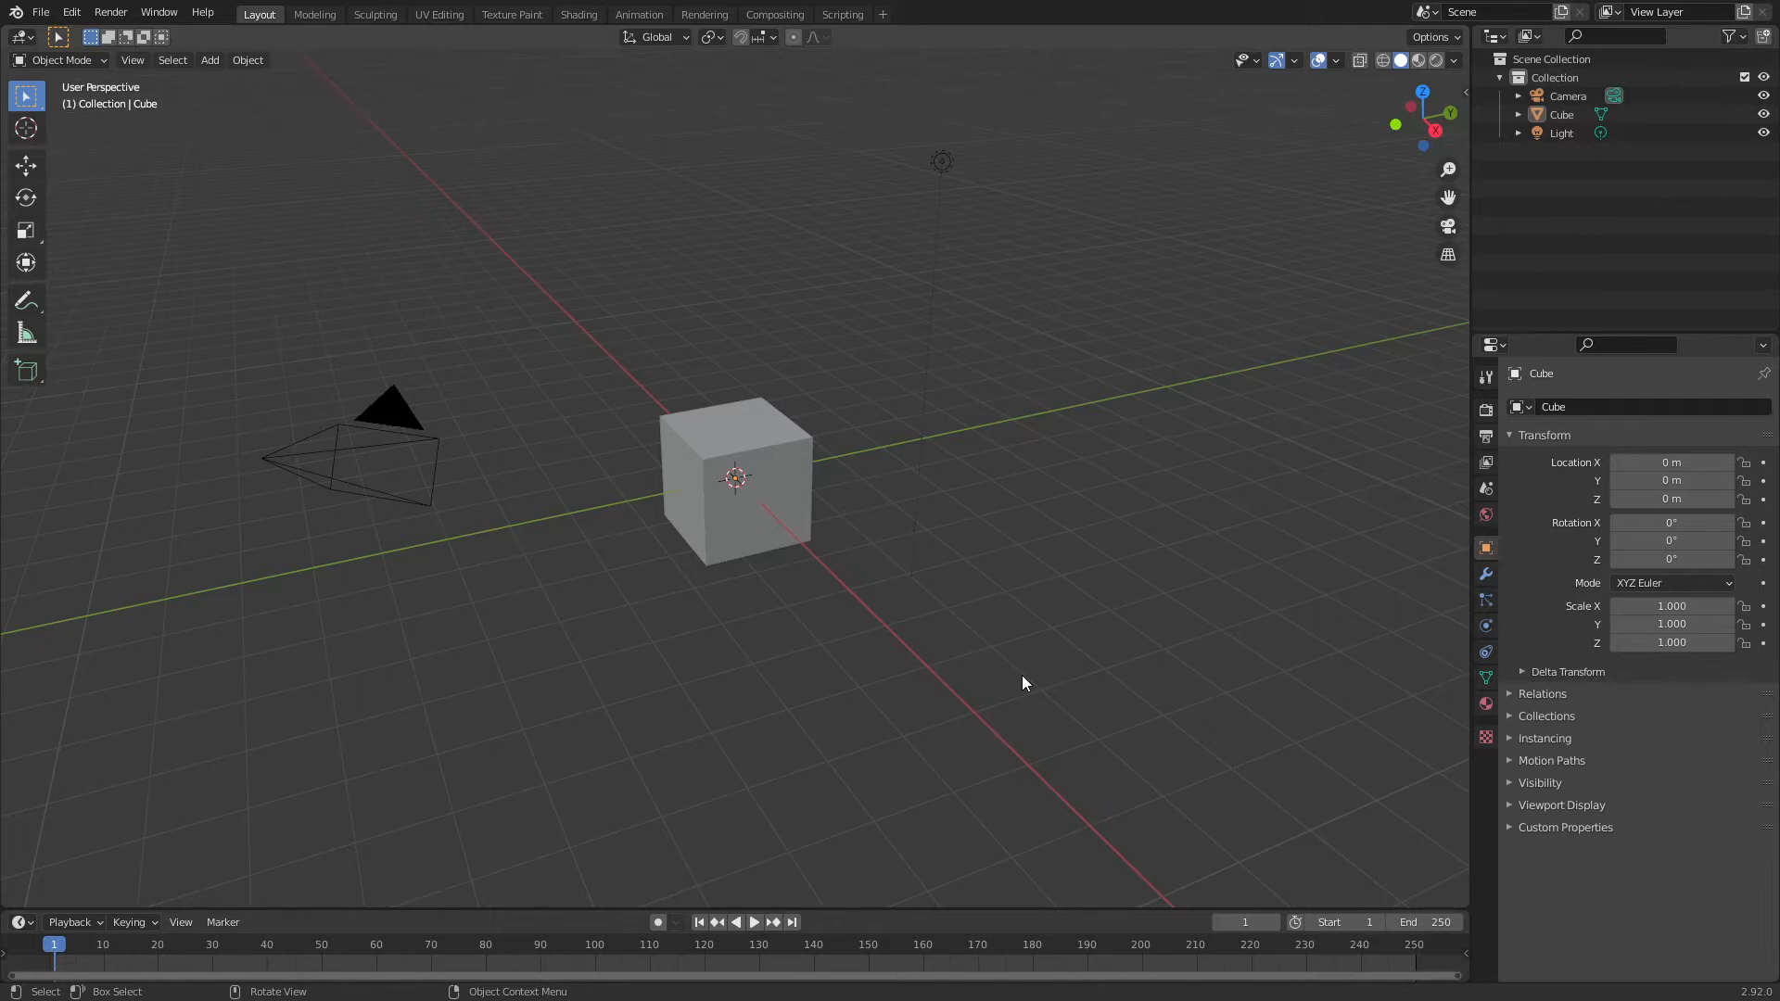
- Select the default cube and switch to the Animation workspace
key(KP_1)
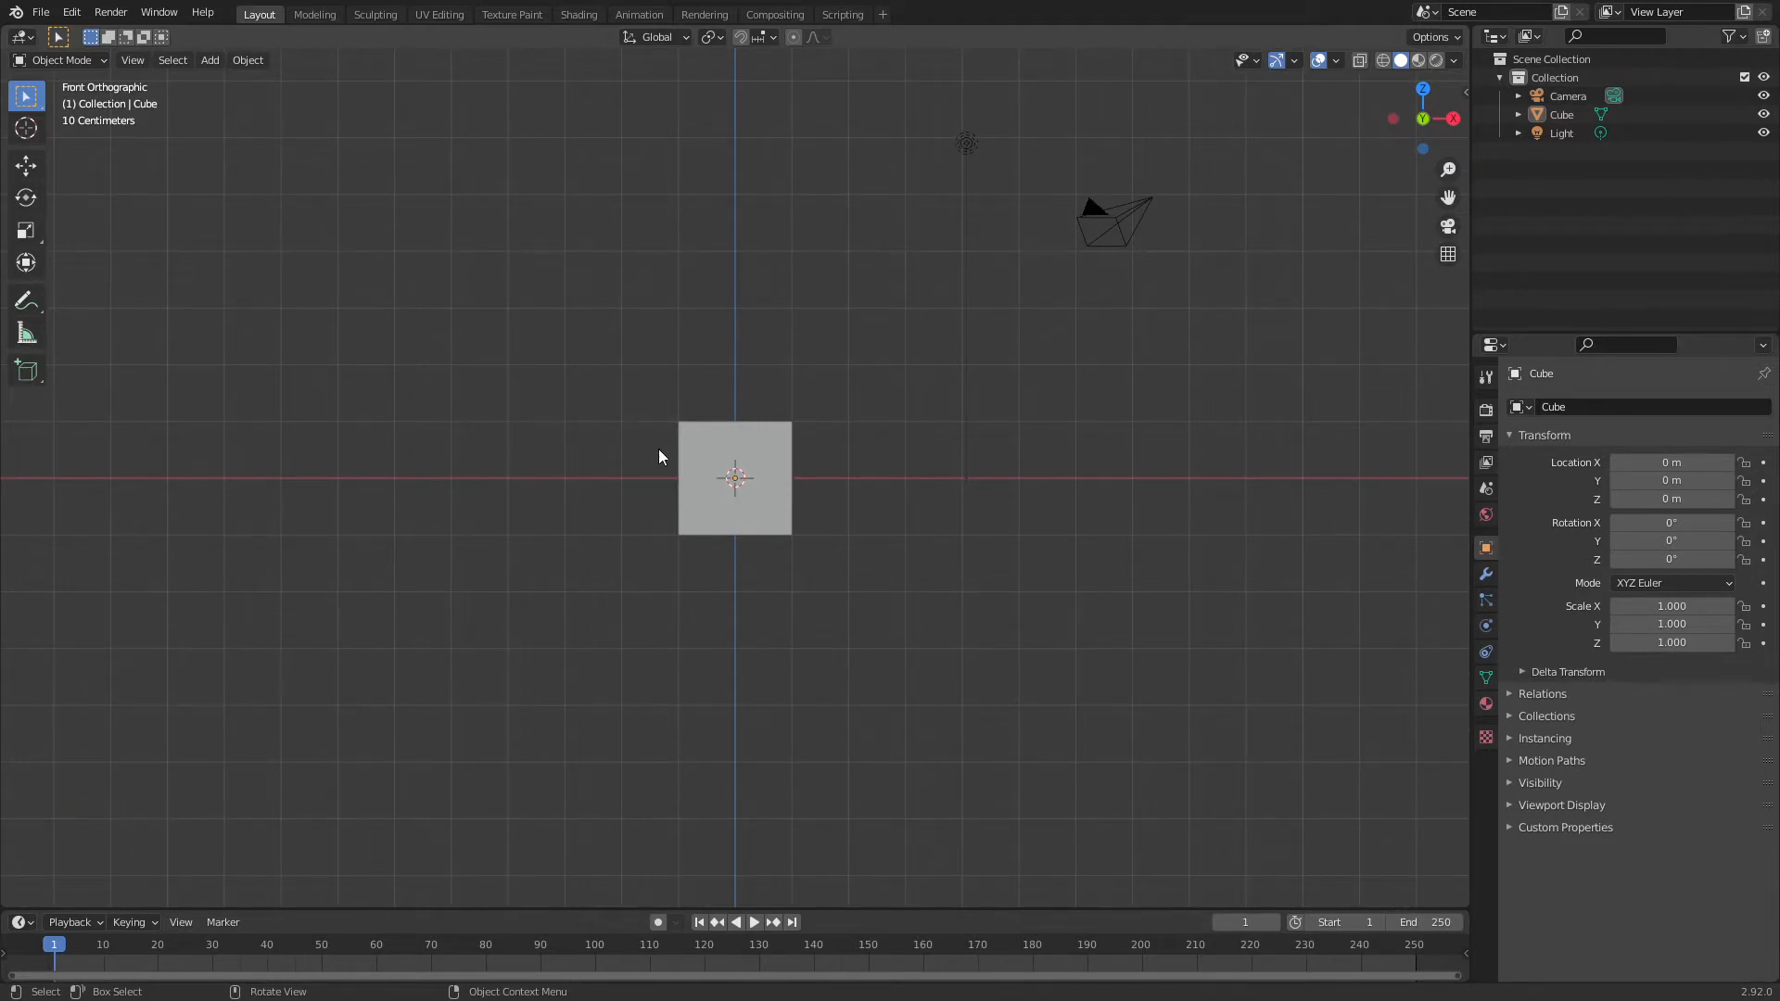
click(754, 462)
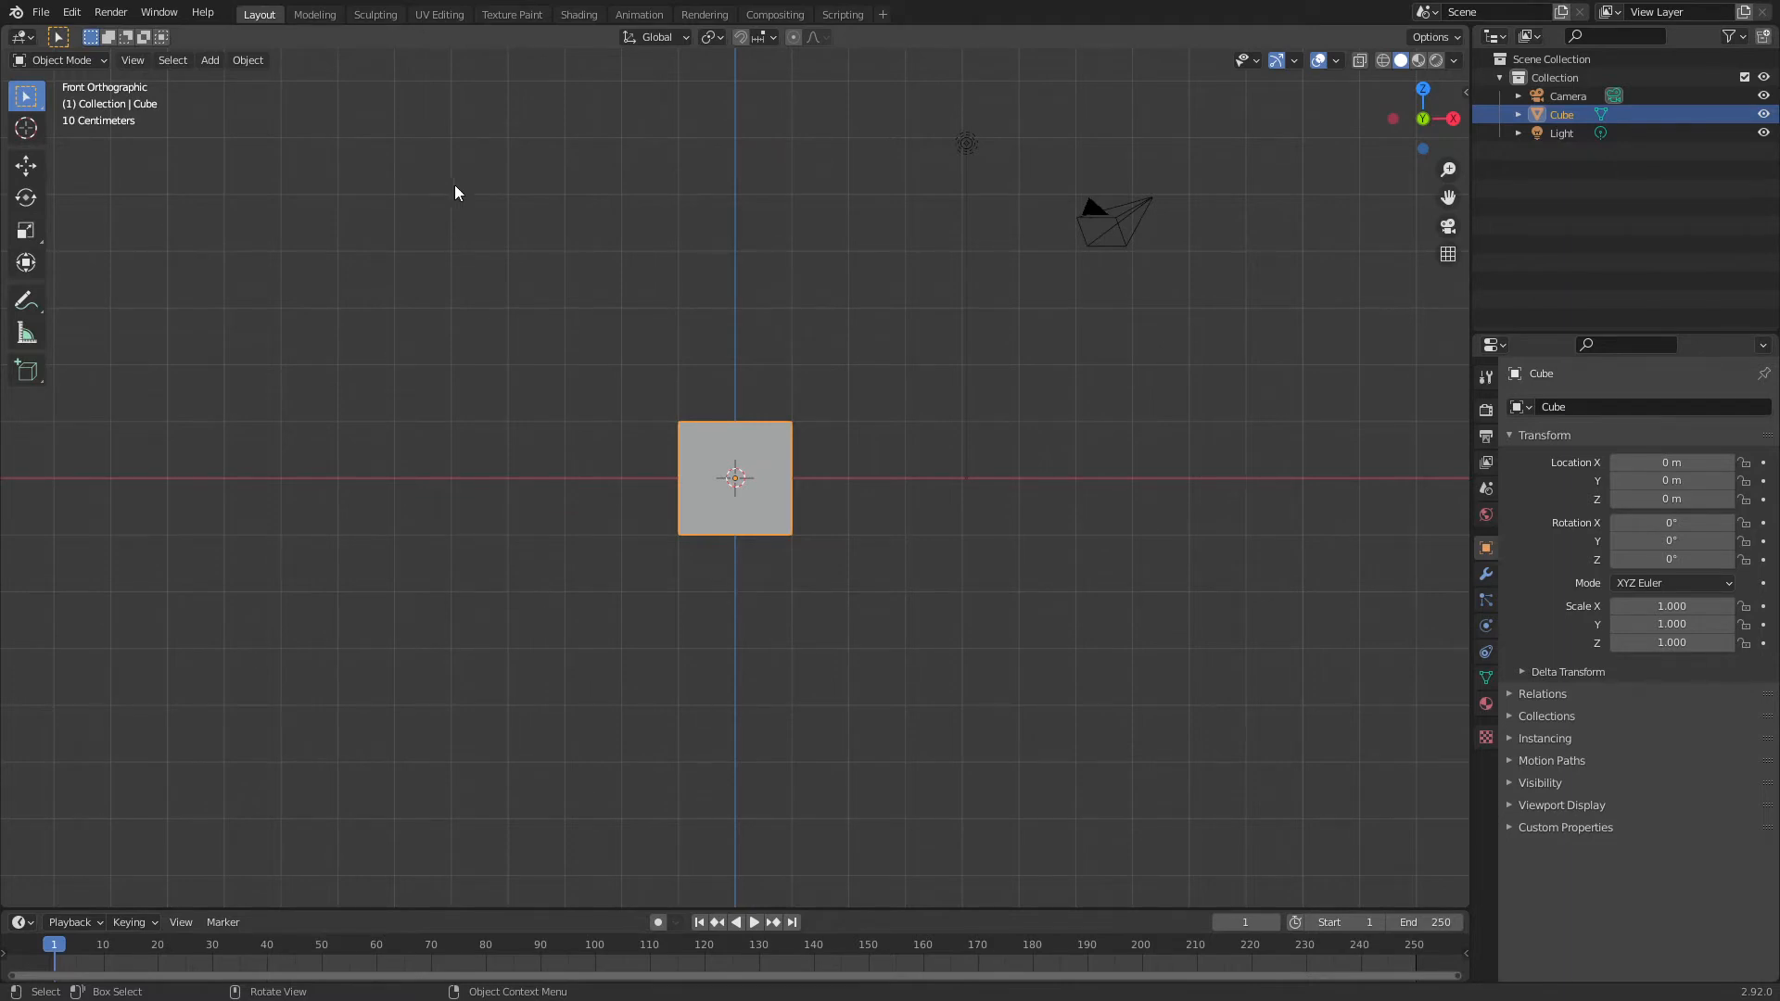
click(636, 14)
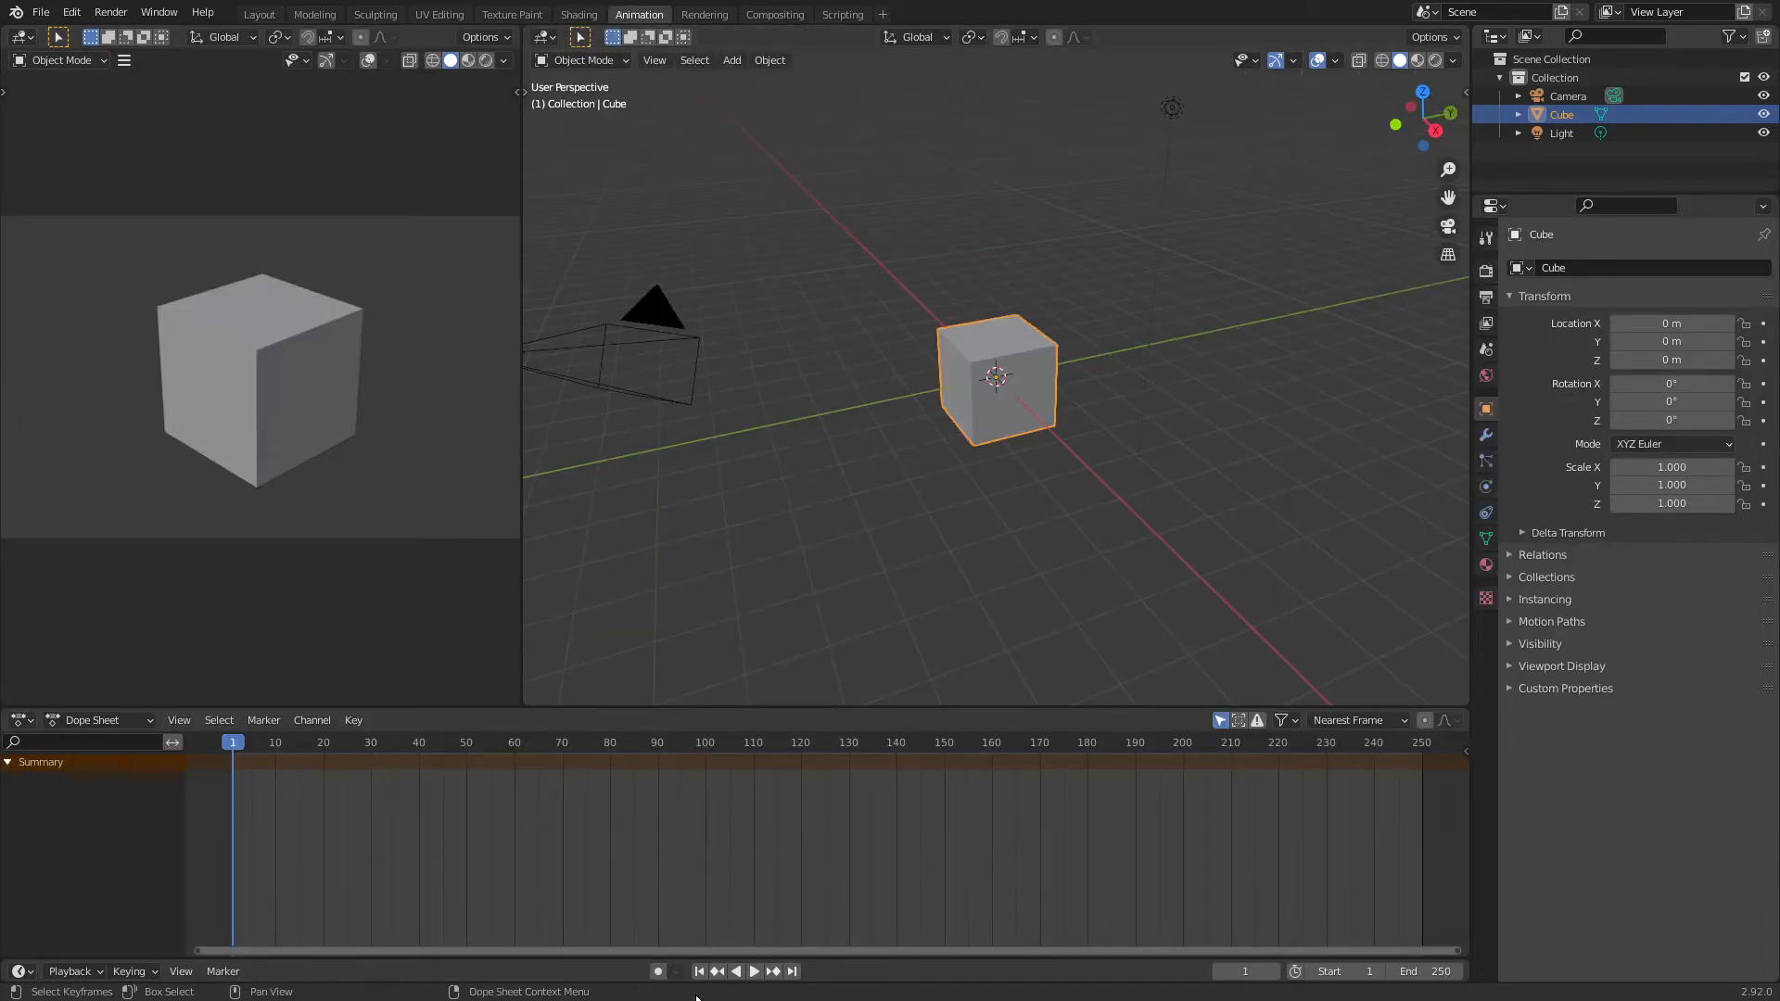
- Enable auto keying and set the active keying set to Location, Rotation & Scale
click(659, 971)
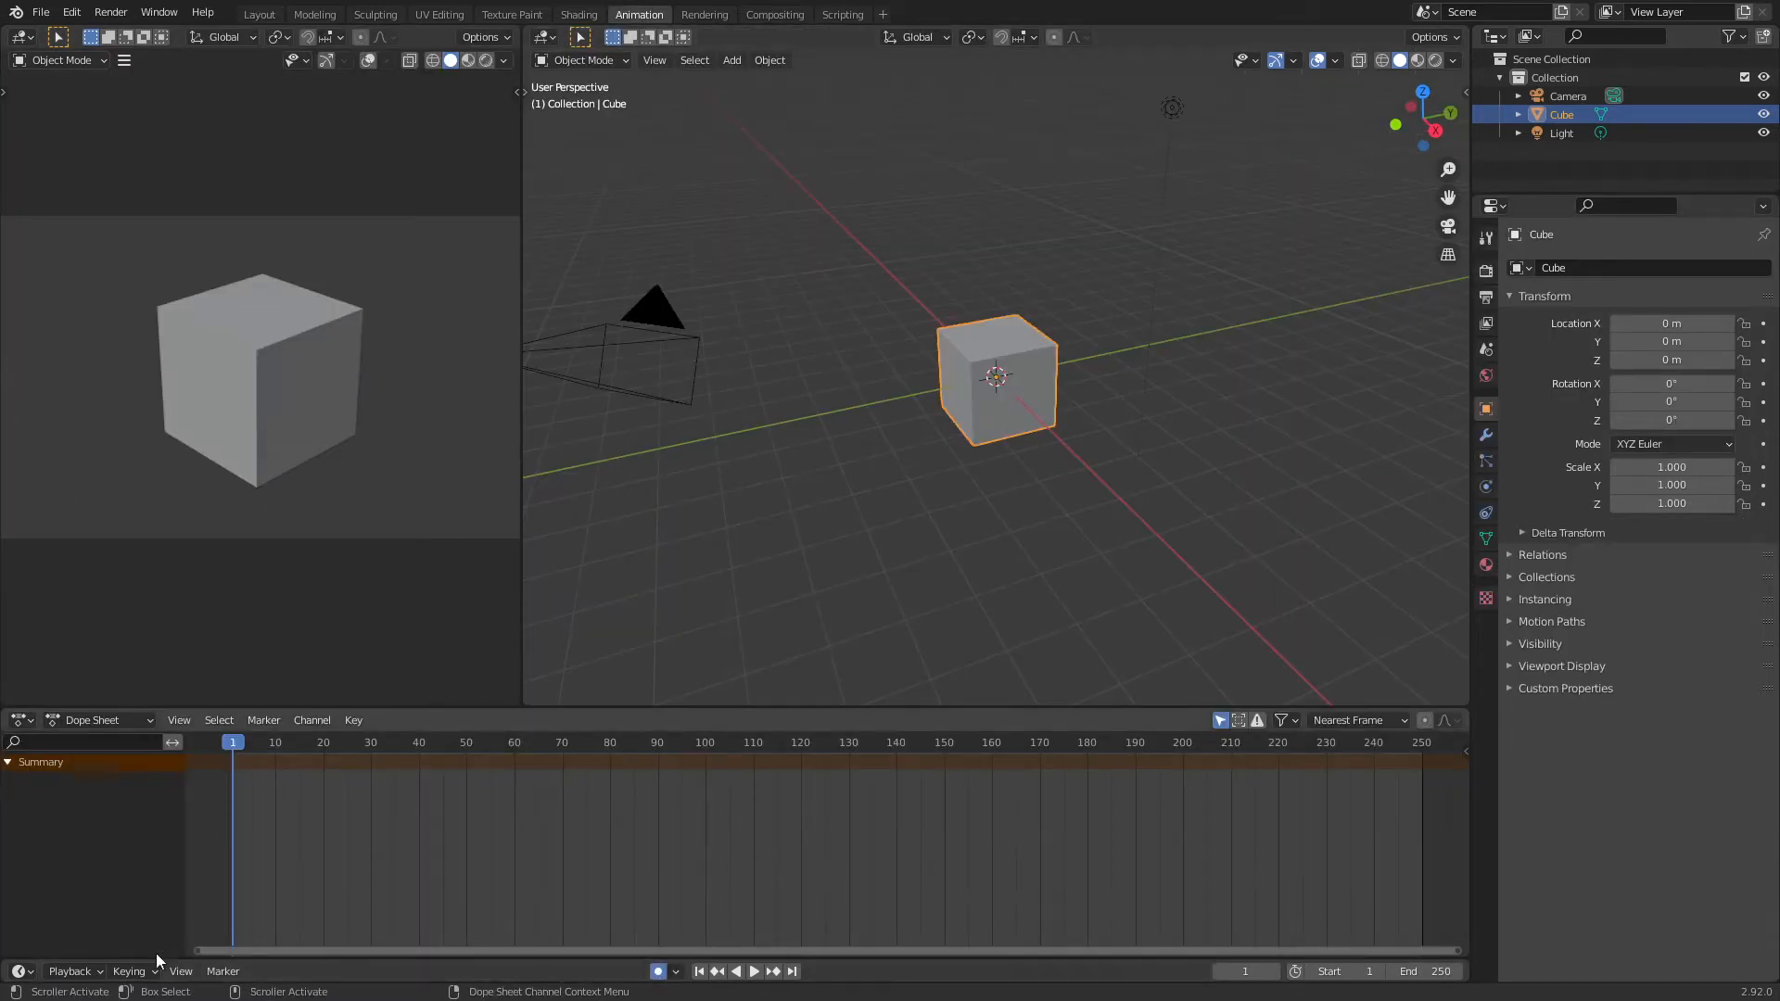
click(135, 974)
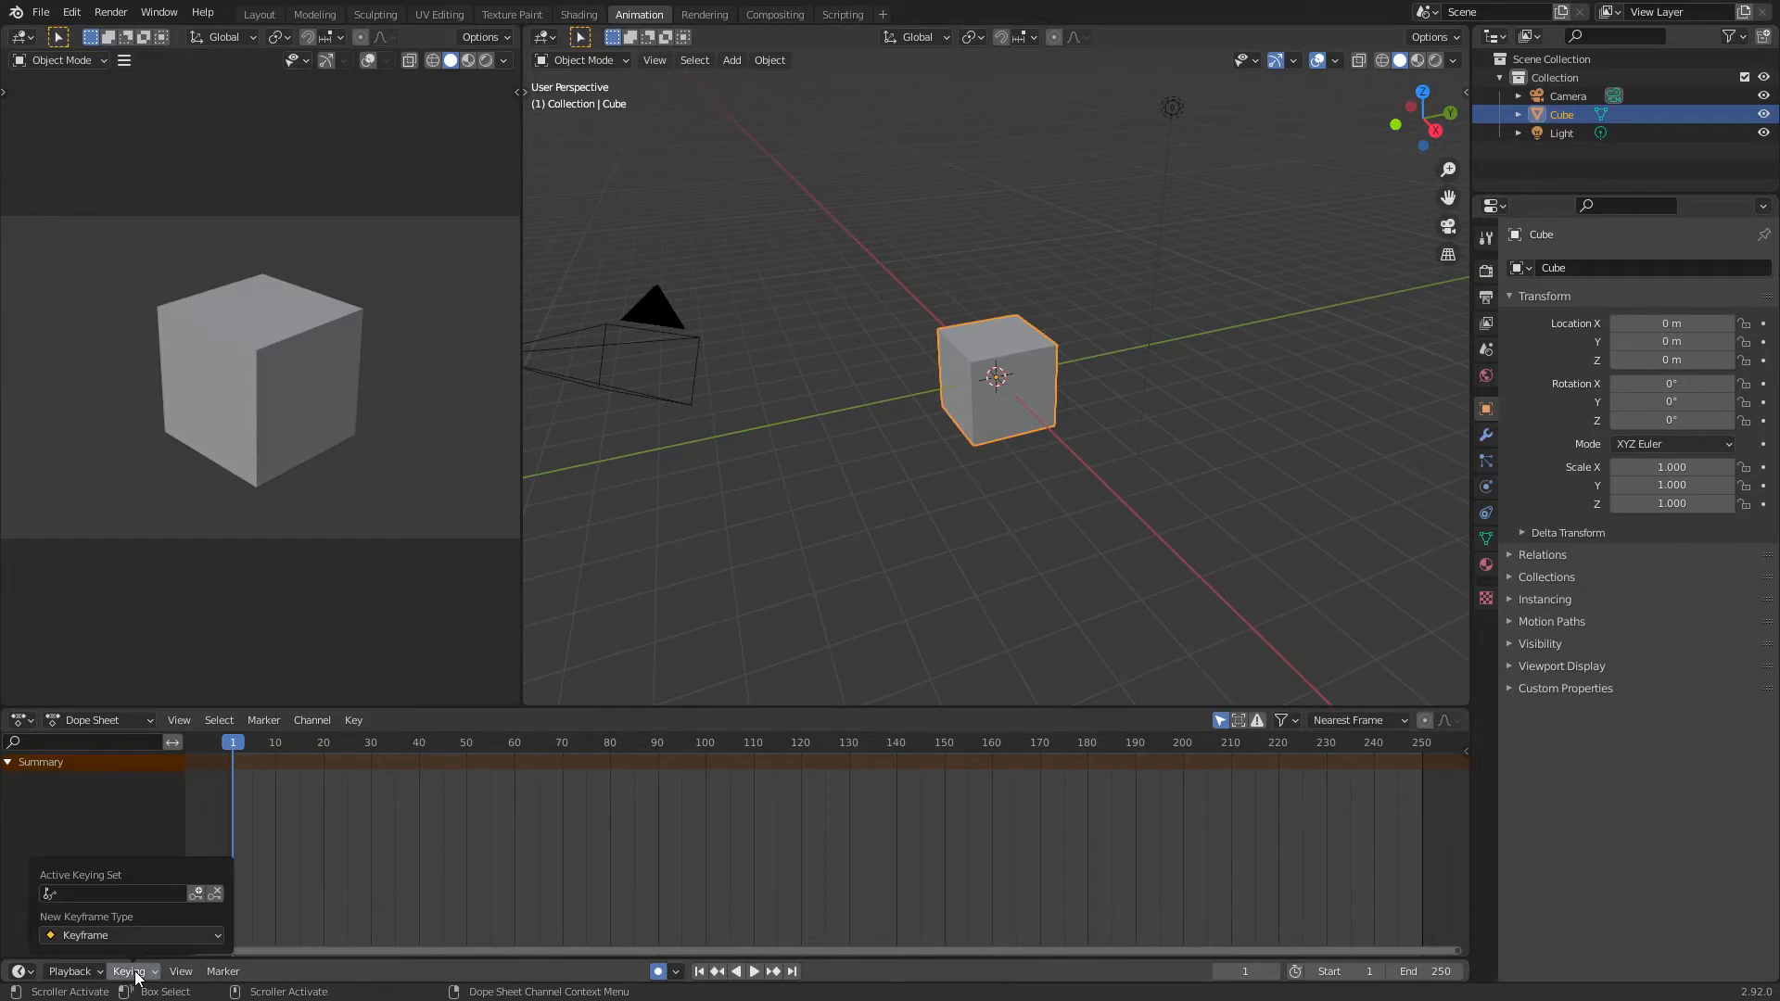
click(136, 893)
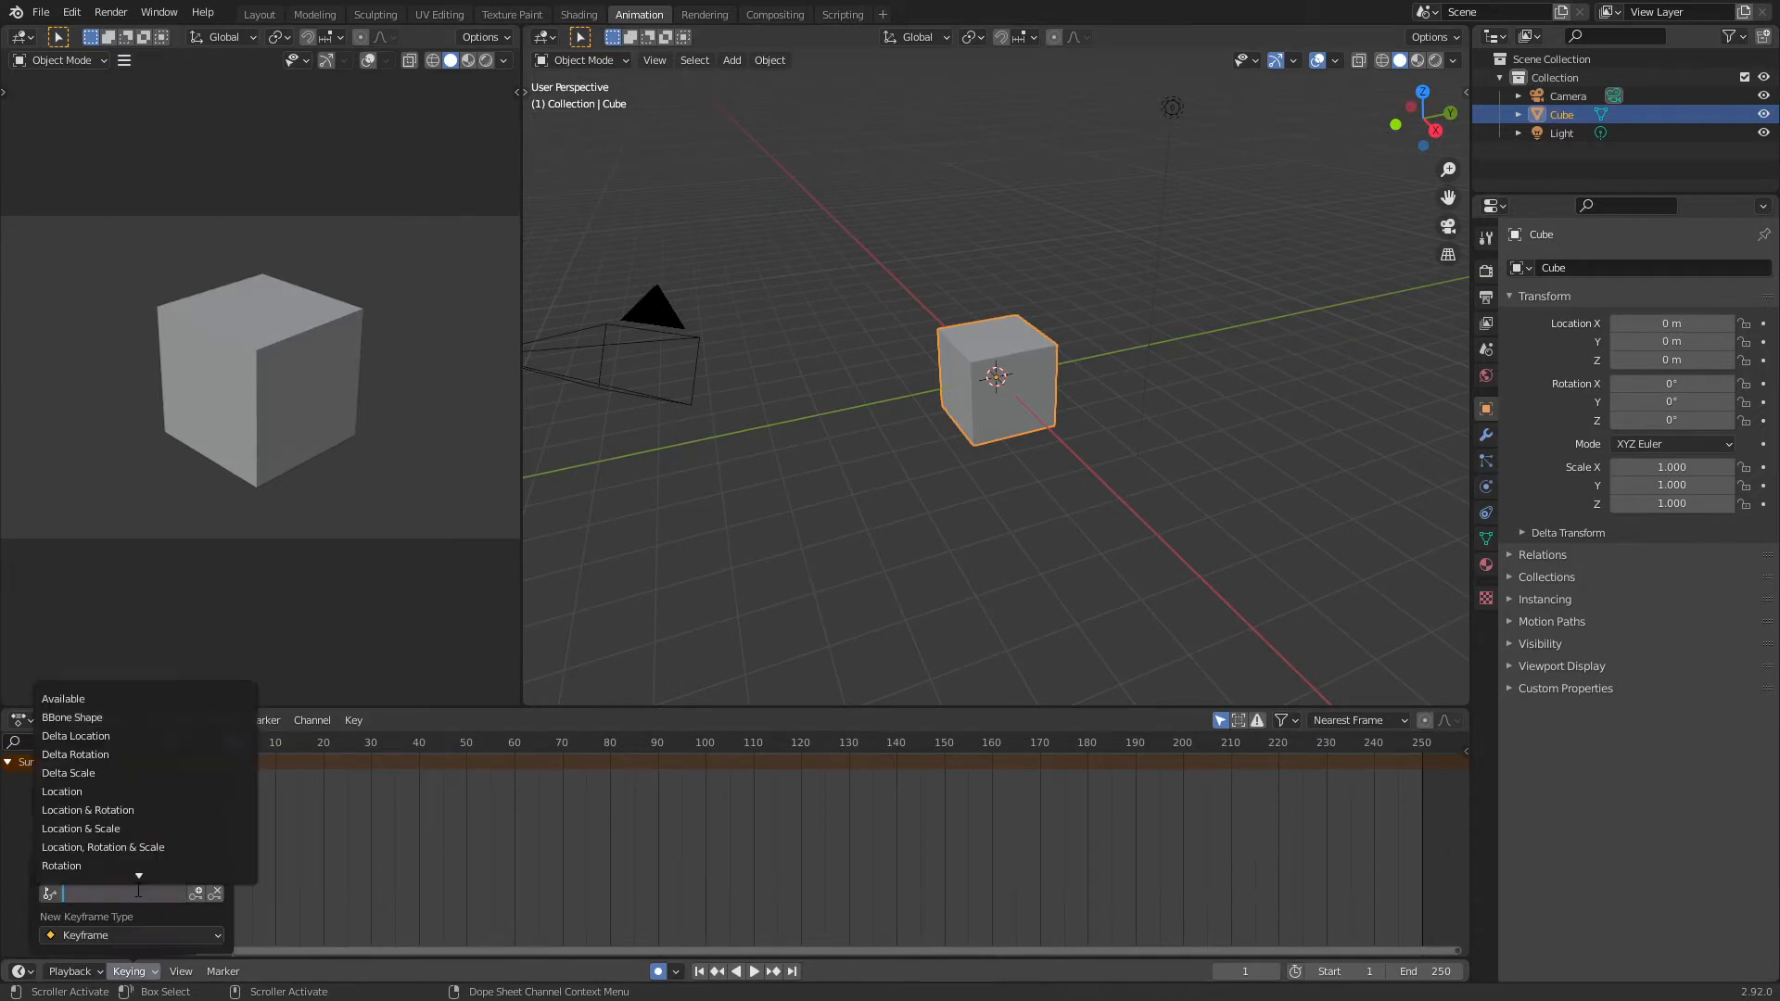
click(163, 847)
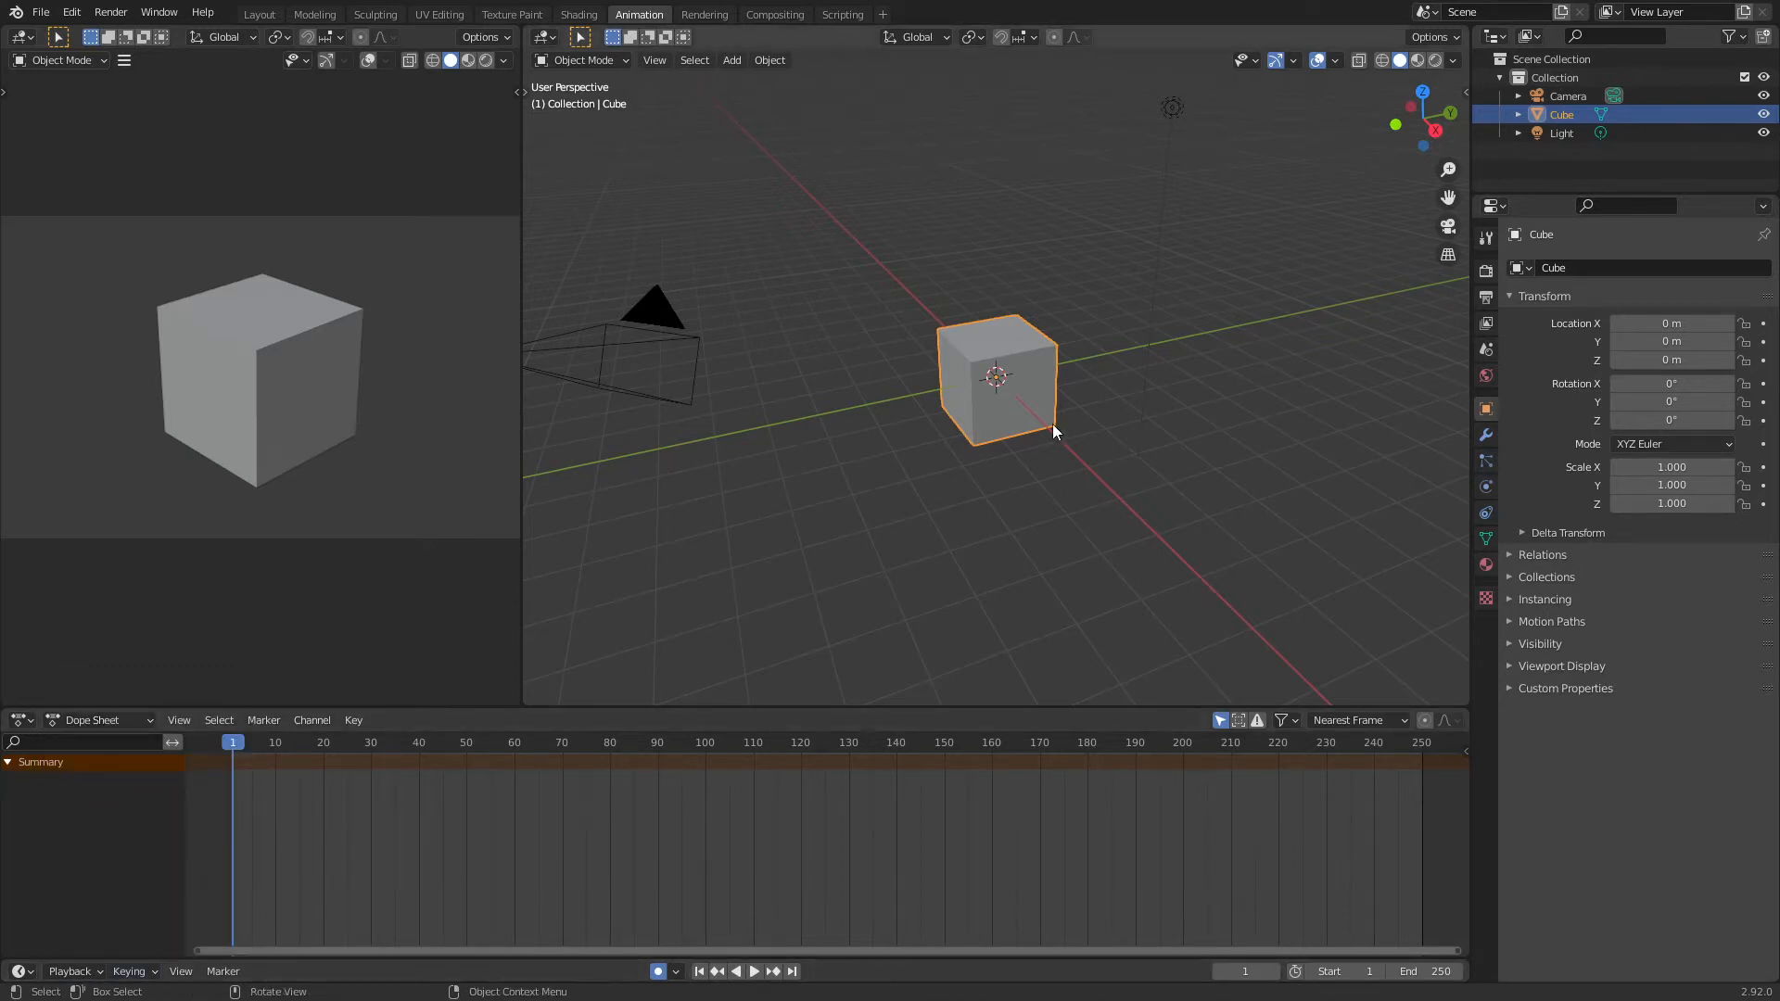
- In front view, move the cube along the X axis to about -6.46 m at frame 1 as the starting keyframe
key(KP_1)
scroll(1054, 428, up, 2)
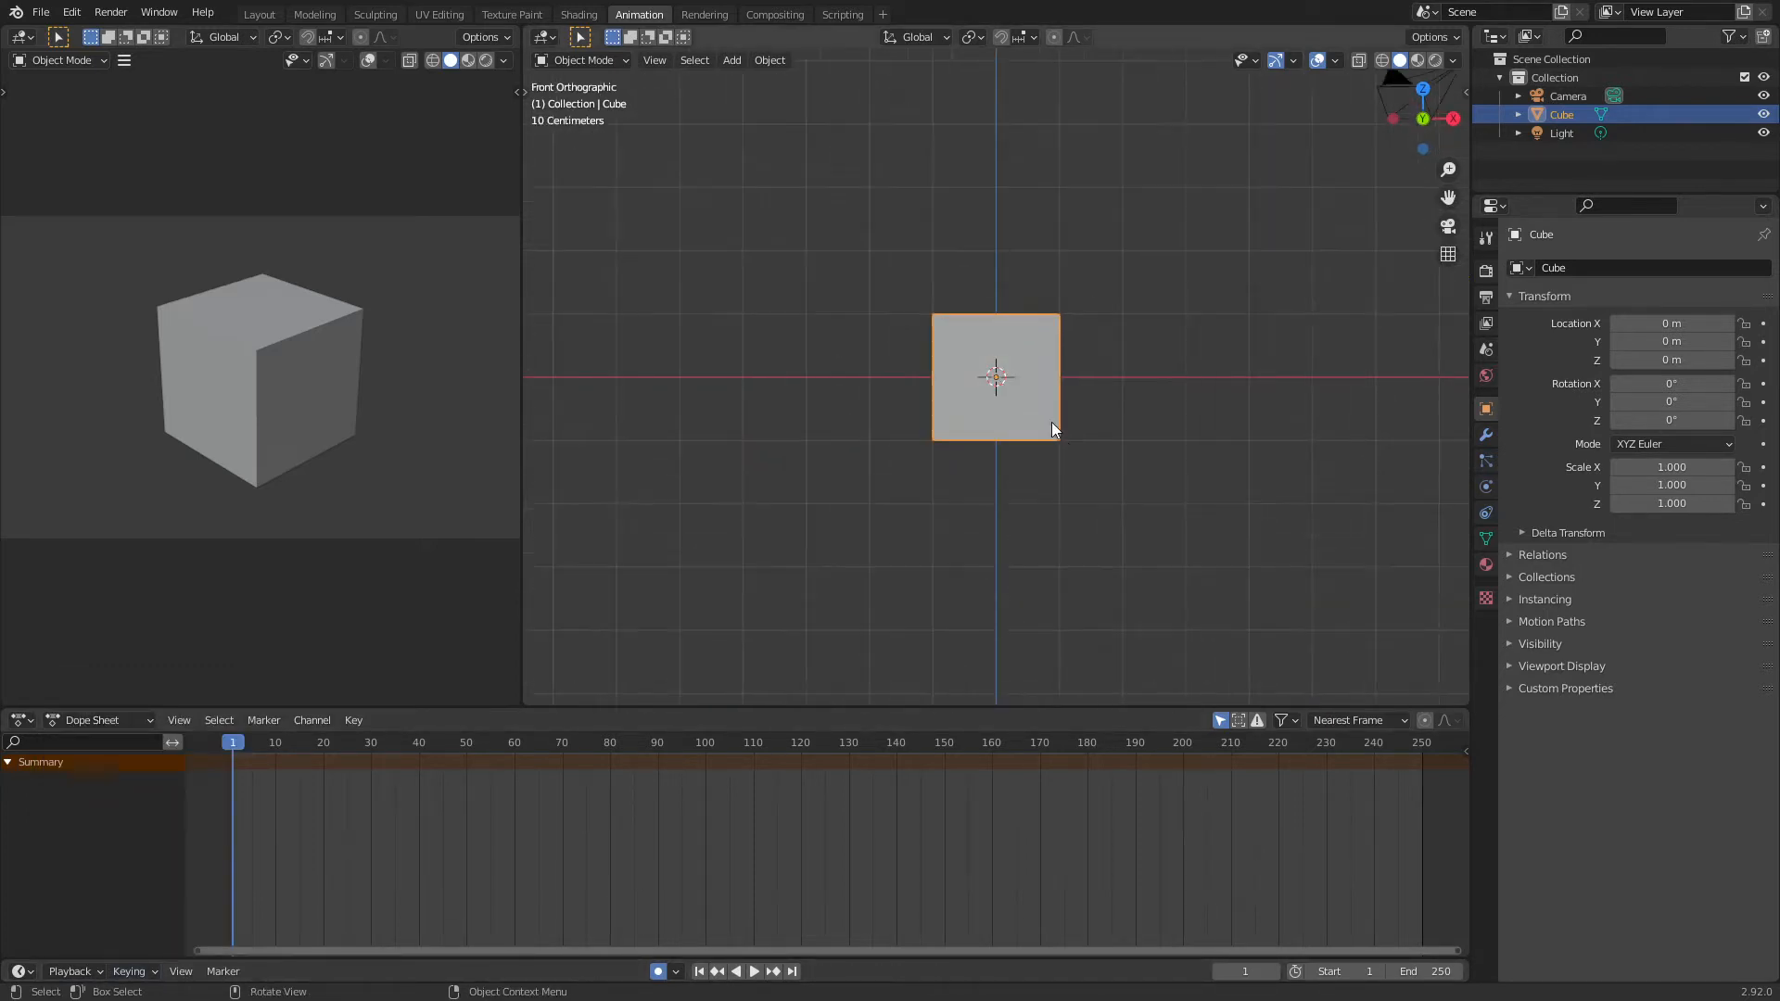
key(n)
click(1005, 361)
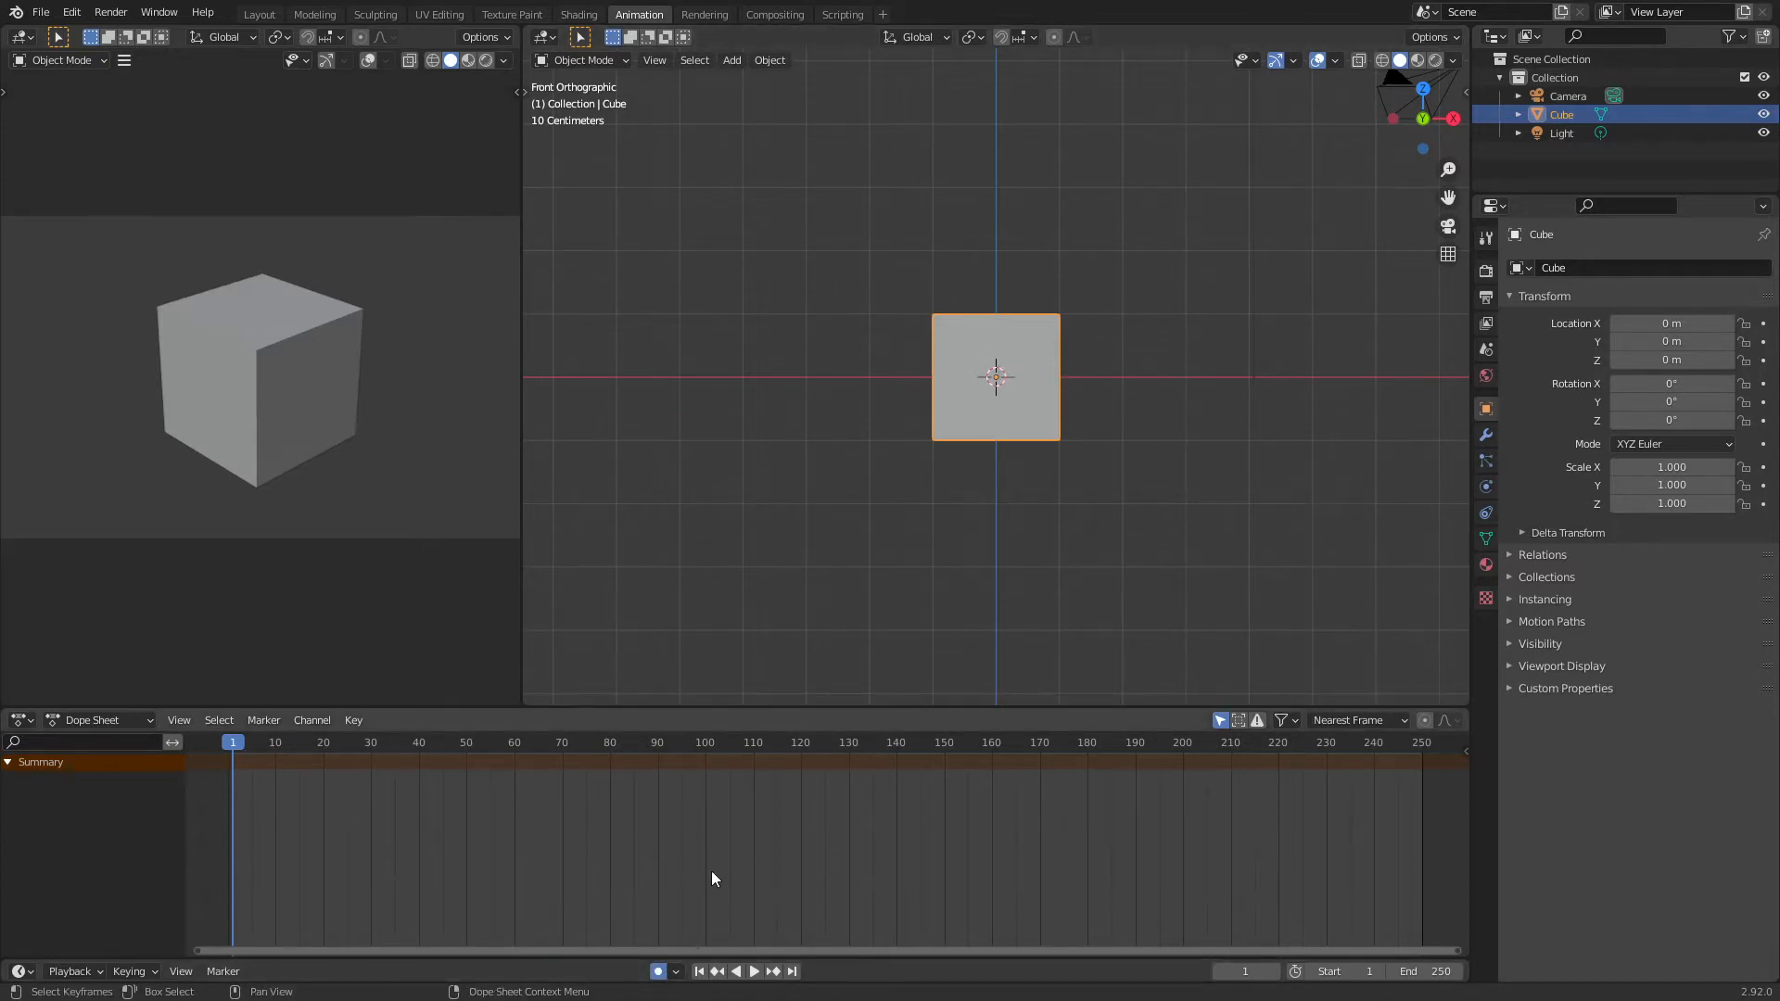
key(t)
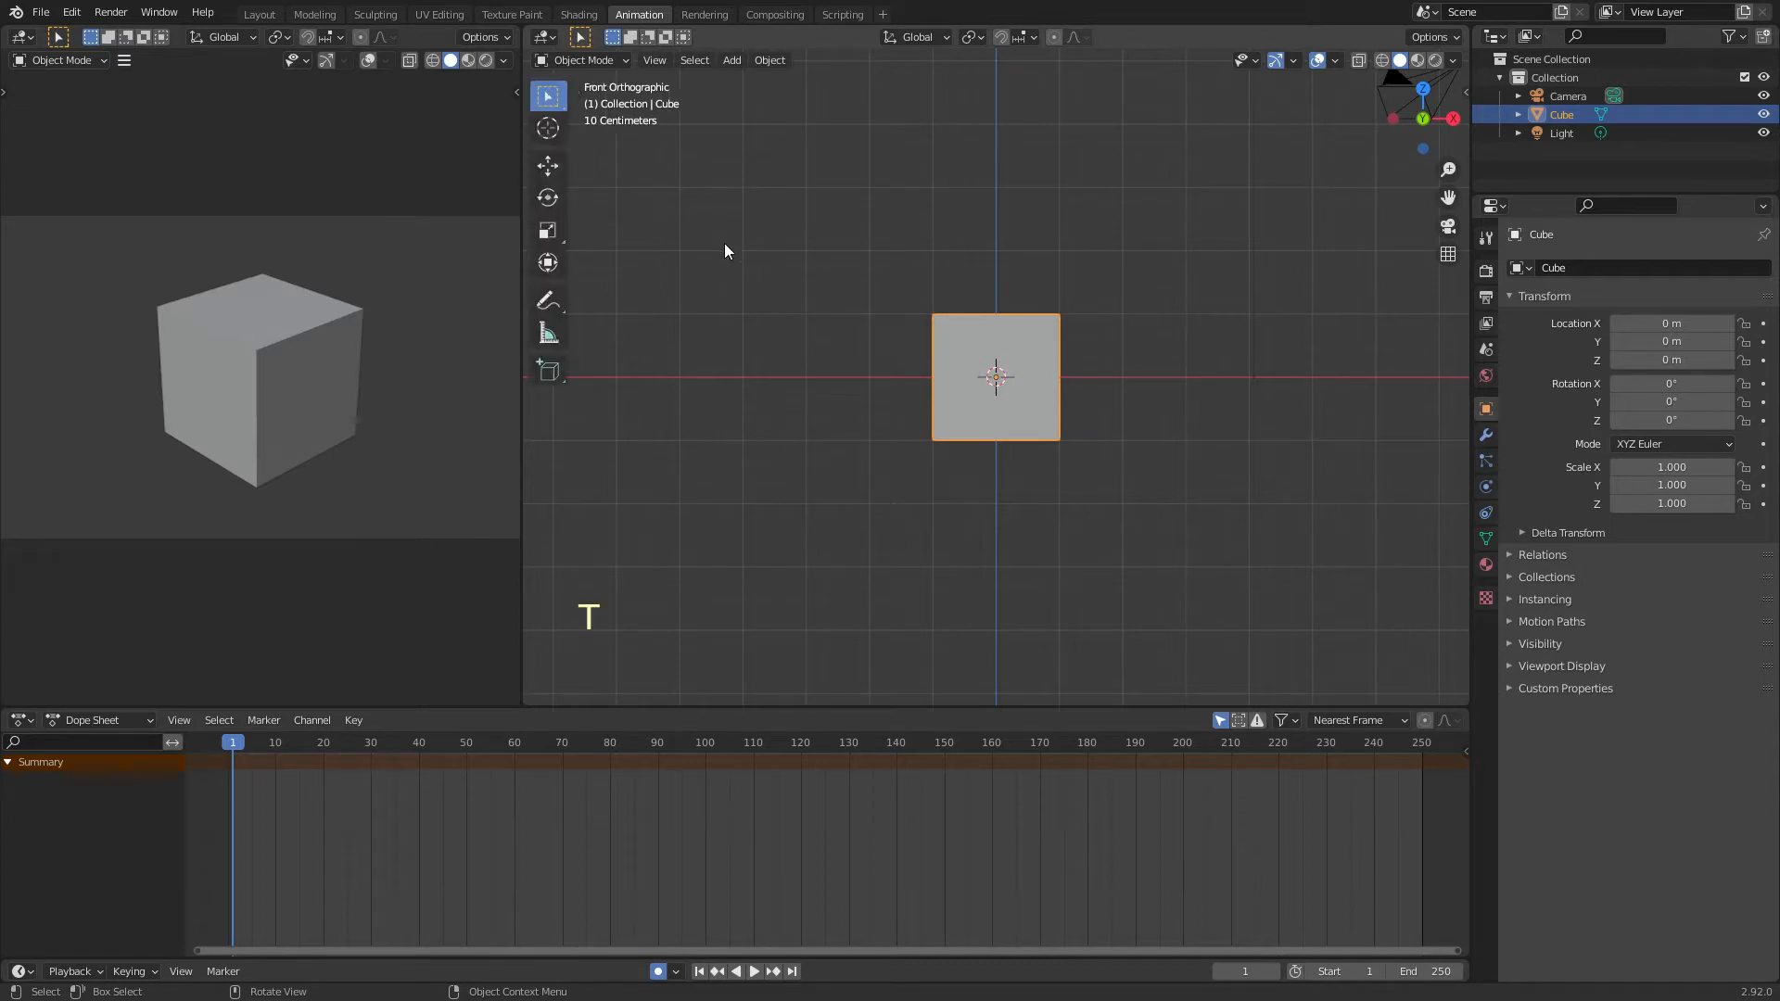
click(548, 168)
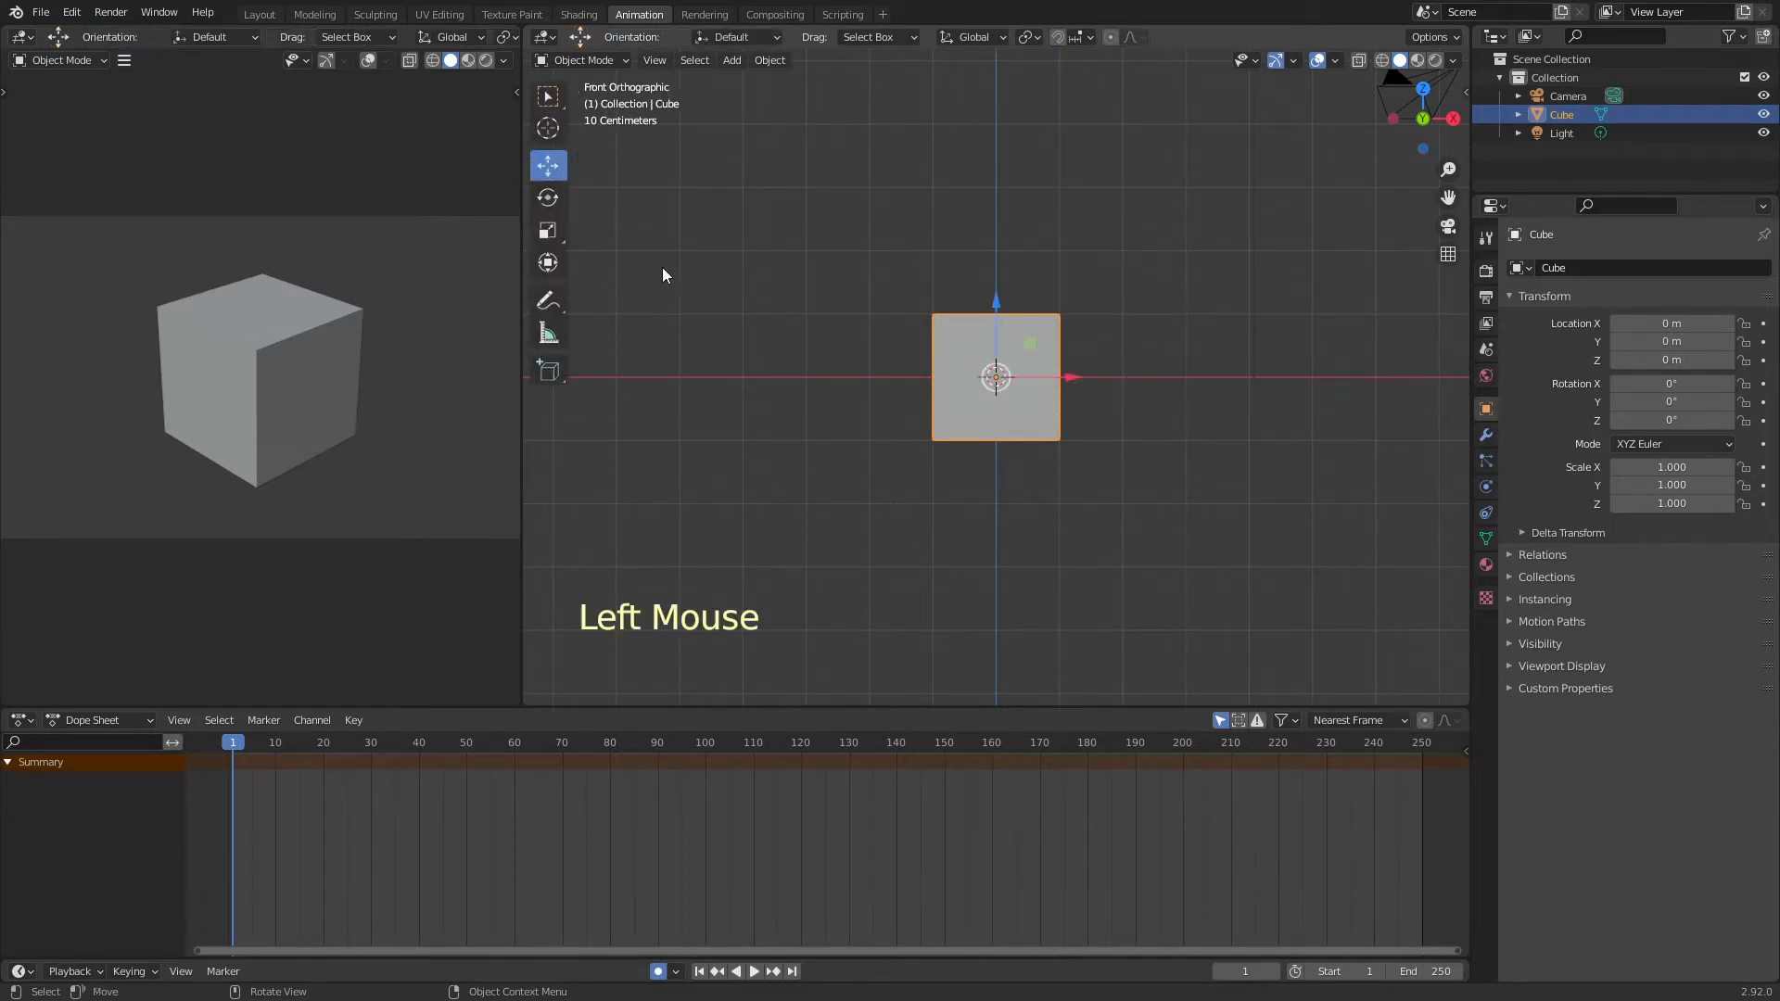
key(g)
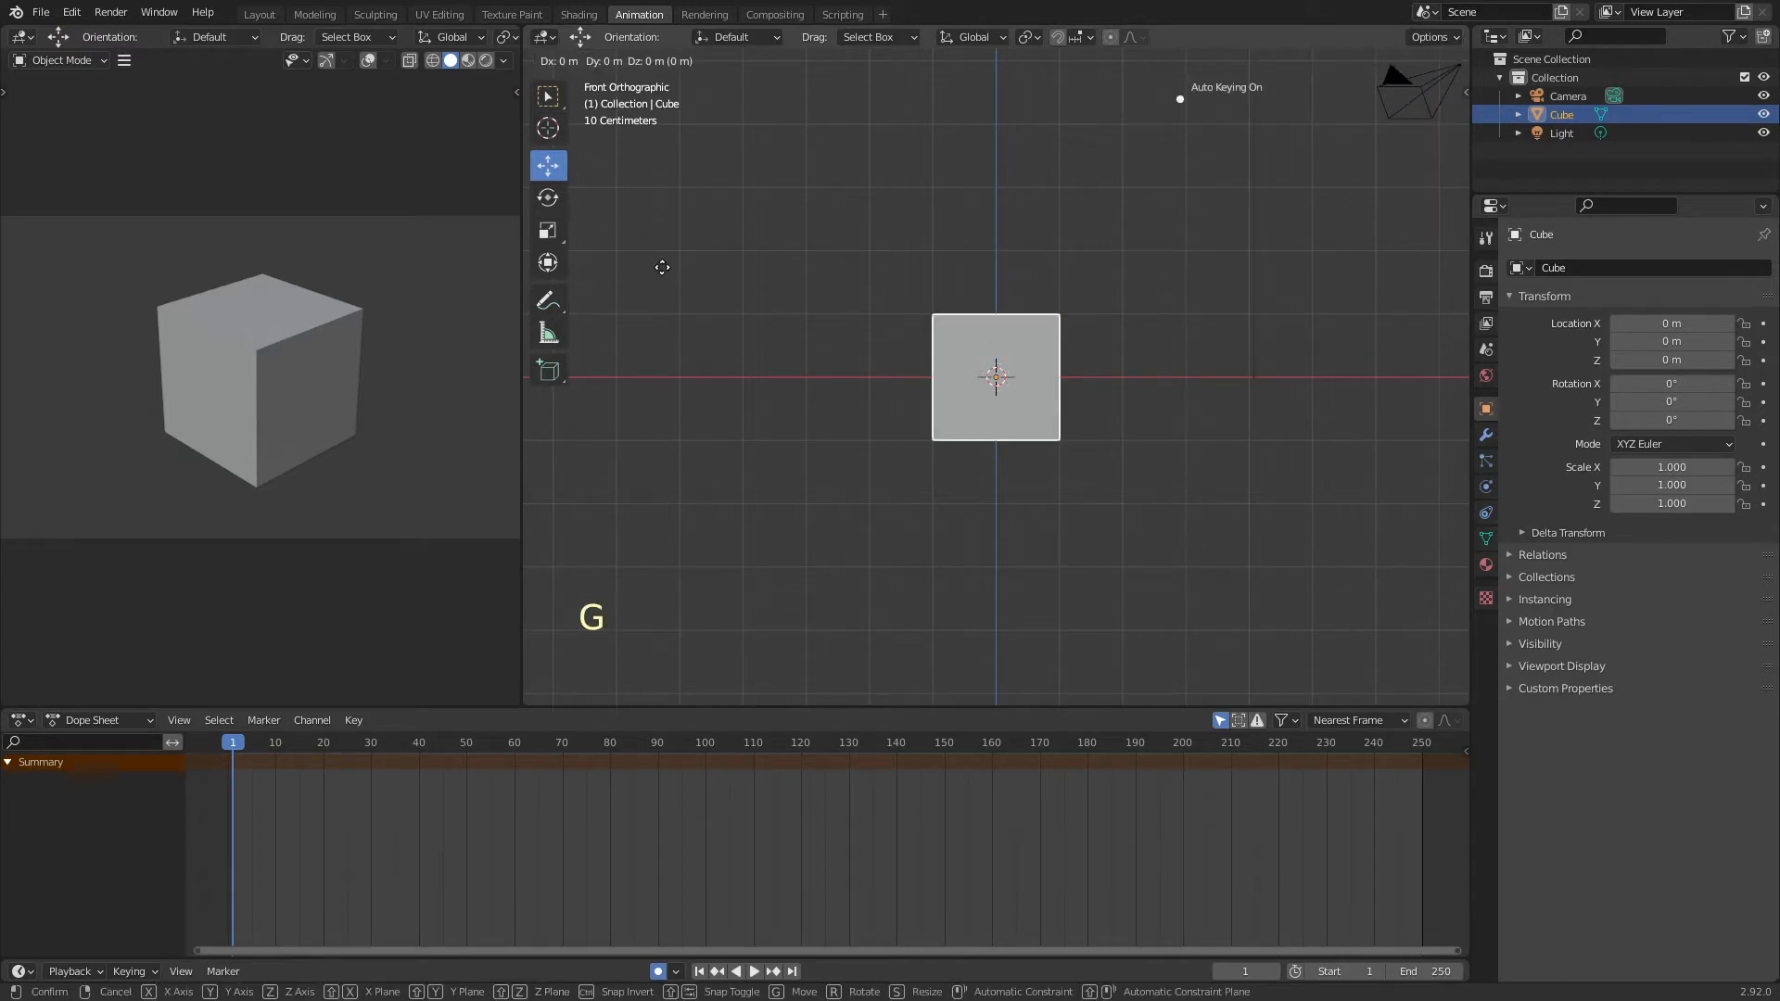
key(x)
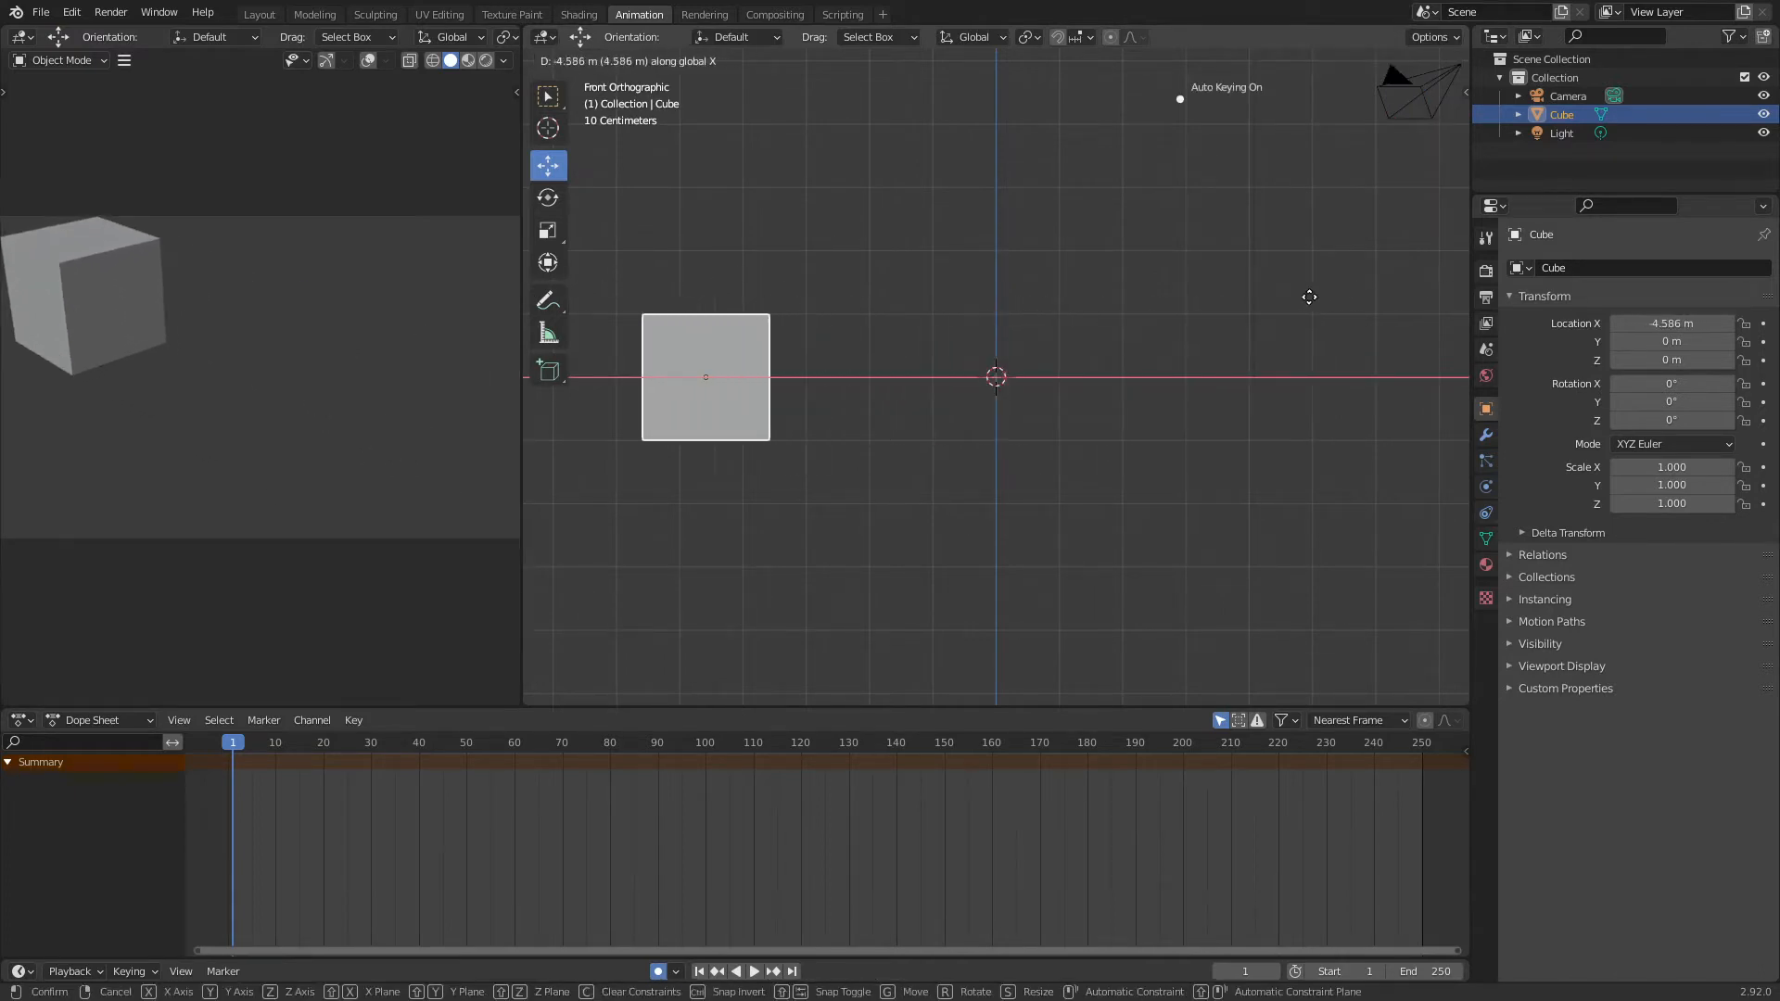
click(738, 303)
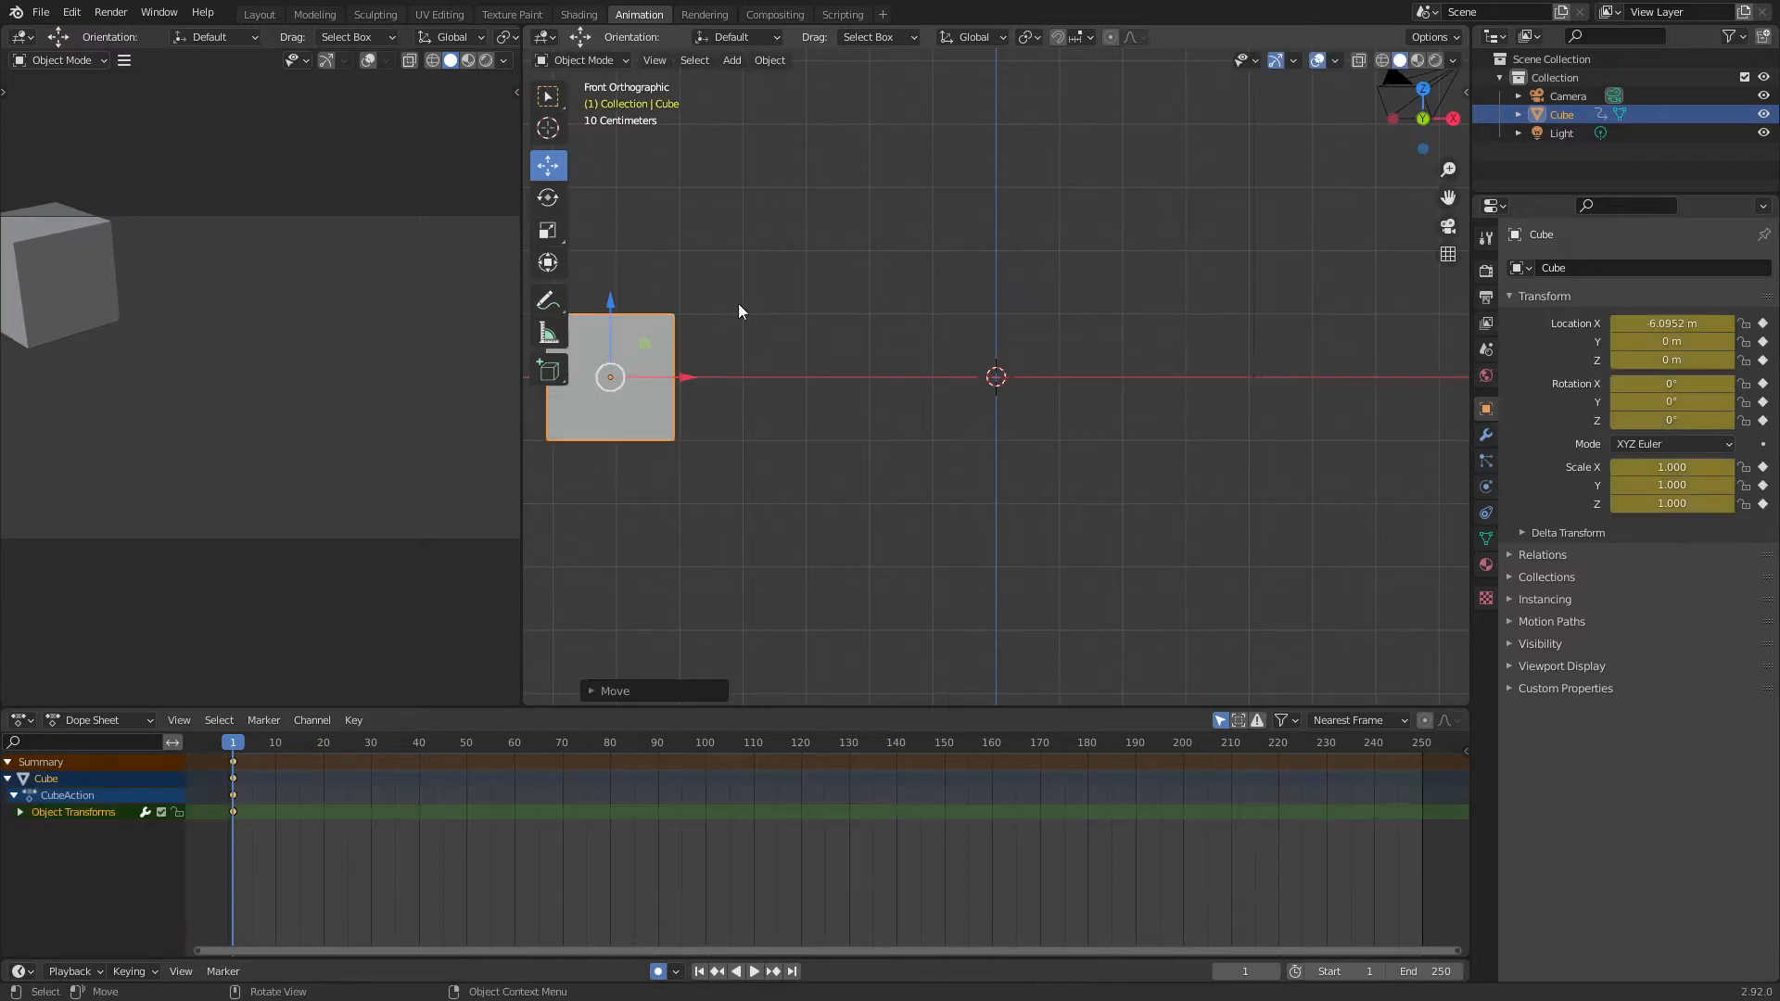
key(g)
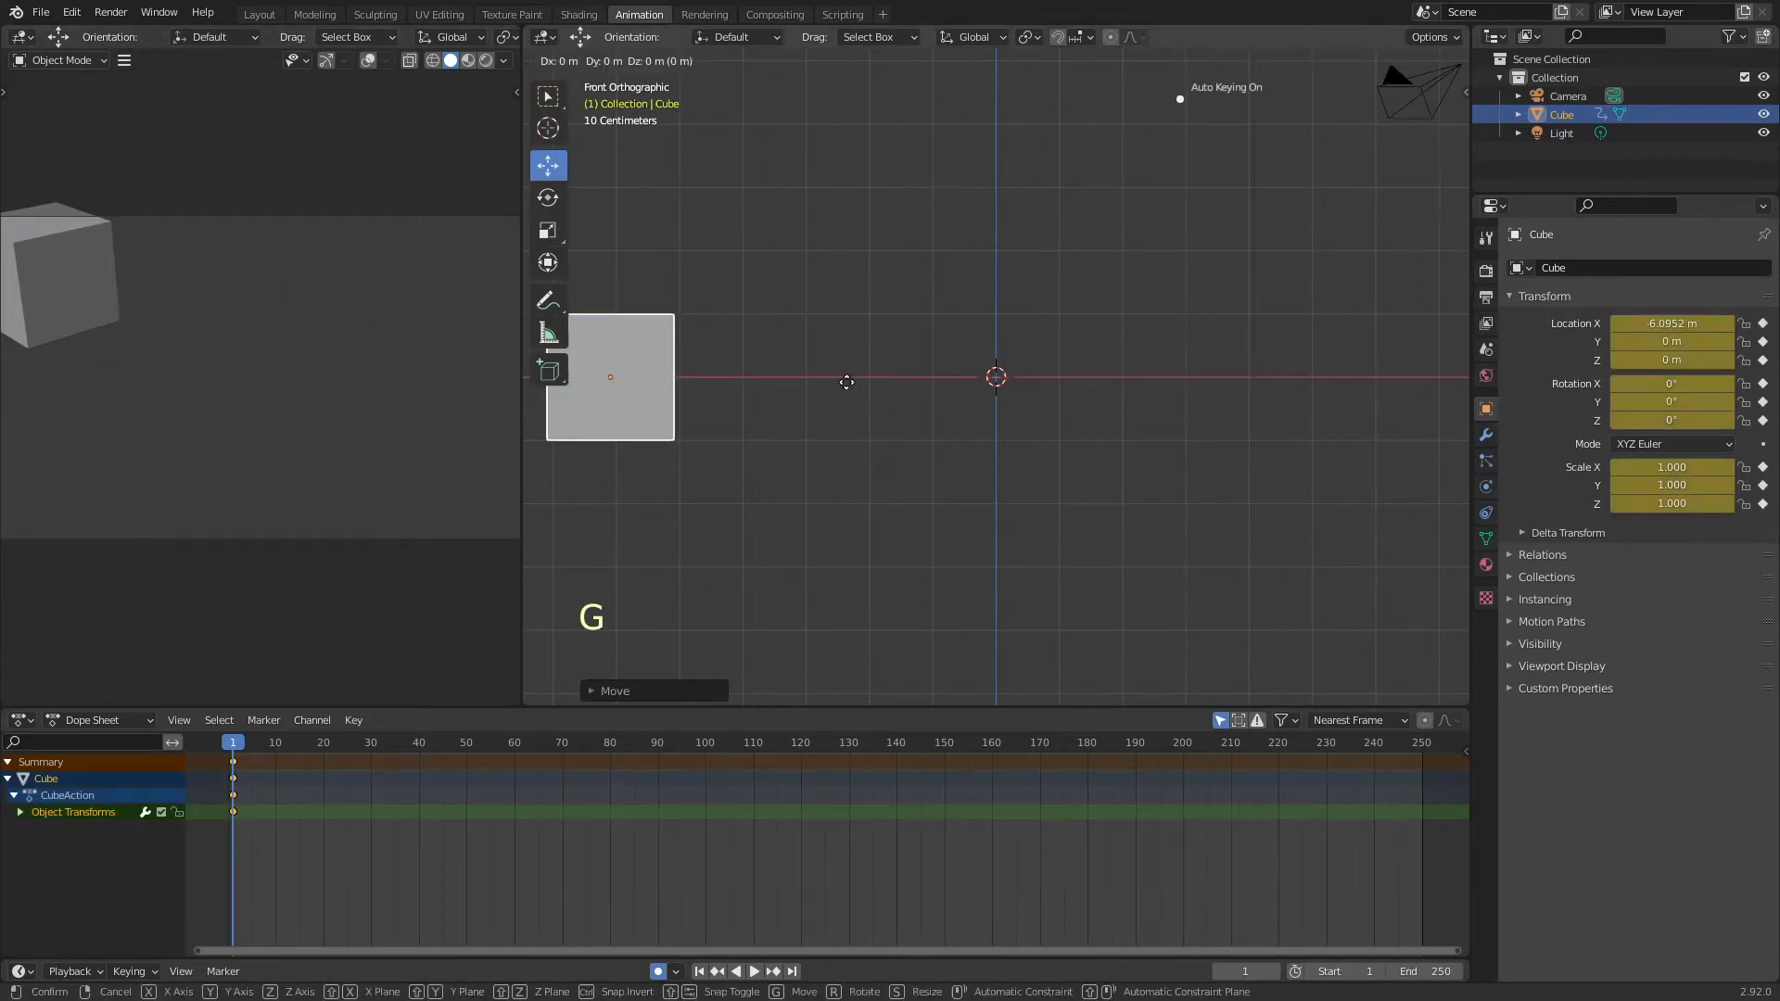
click(825, 391)
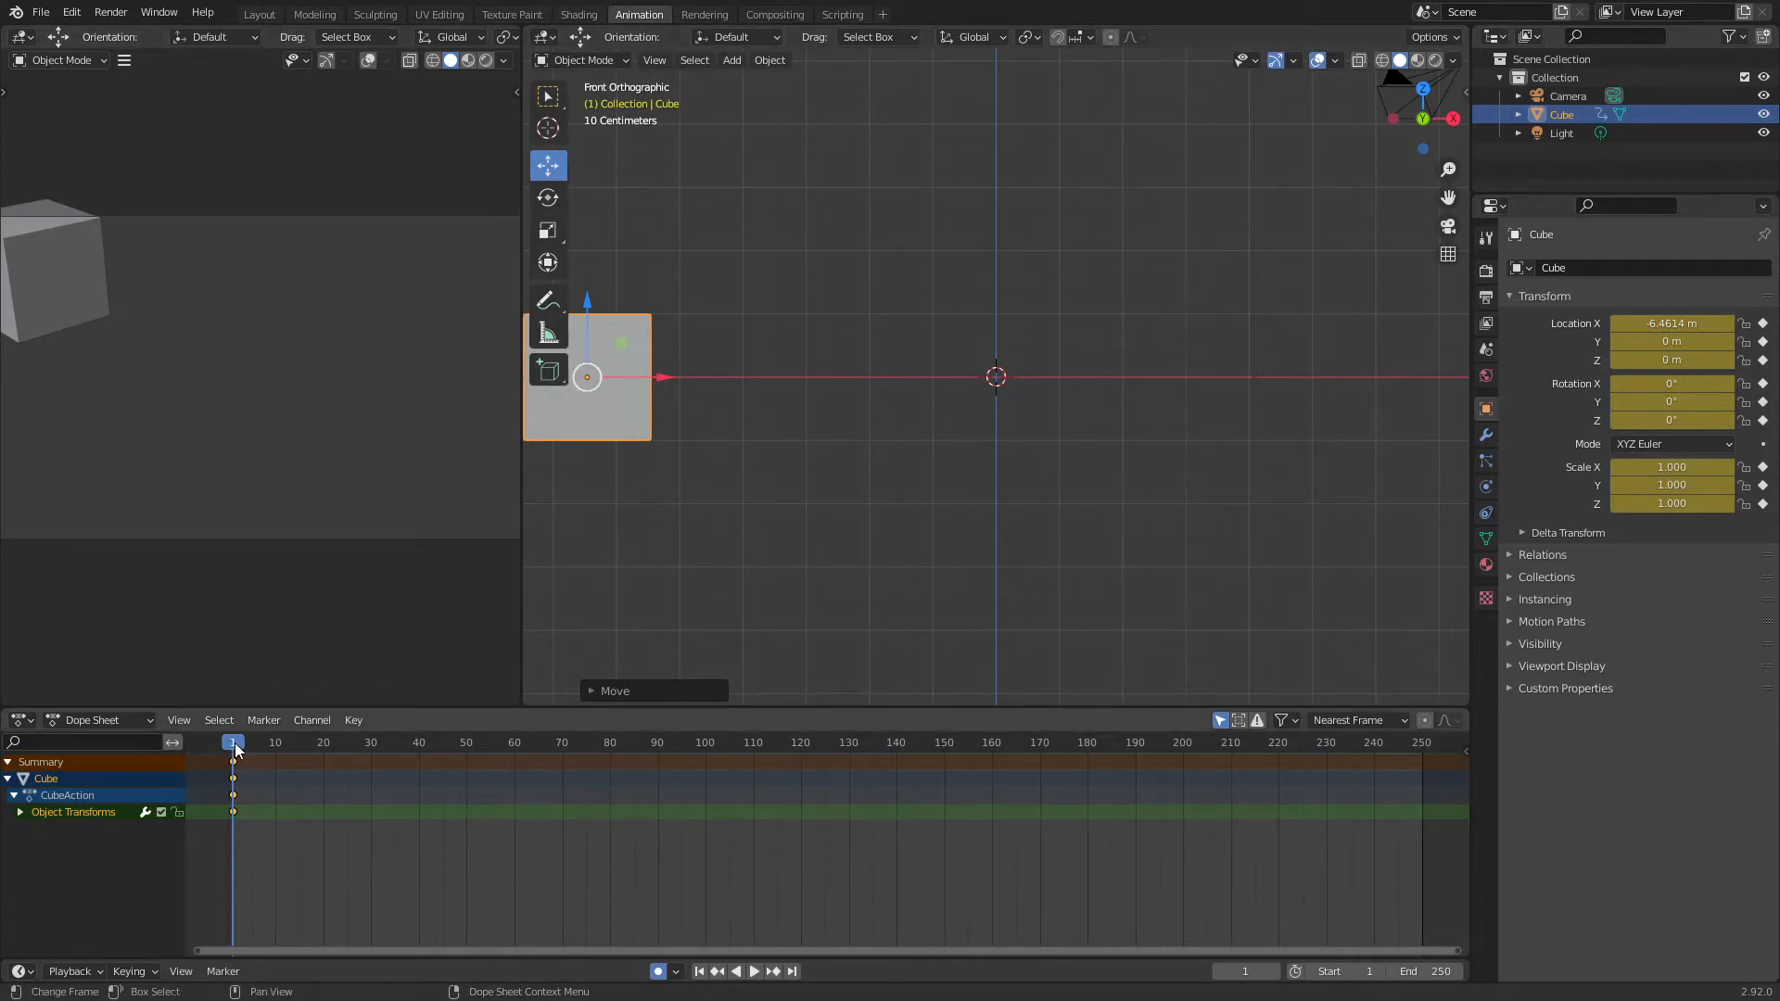
- At frame 24, move the cube along X well past the origin to record a second keyframe, and play the motion from the start
mouse_move(236, 749)
mouse_down()
mouse_move(345, 759)
mouse_move(241, 777)
mouse_up()
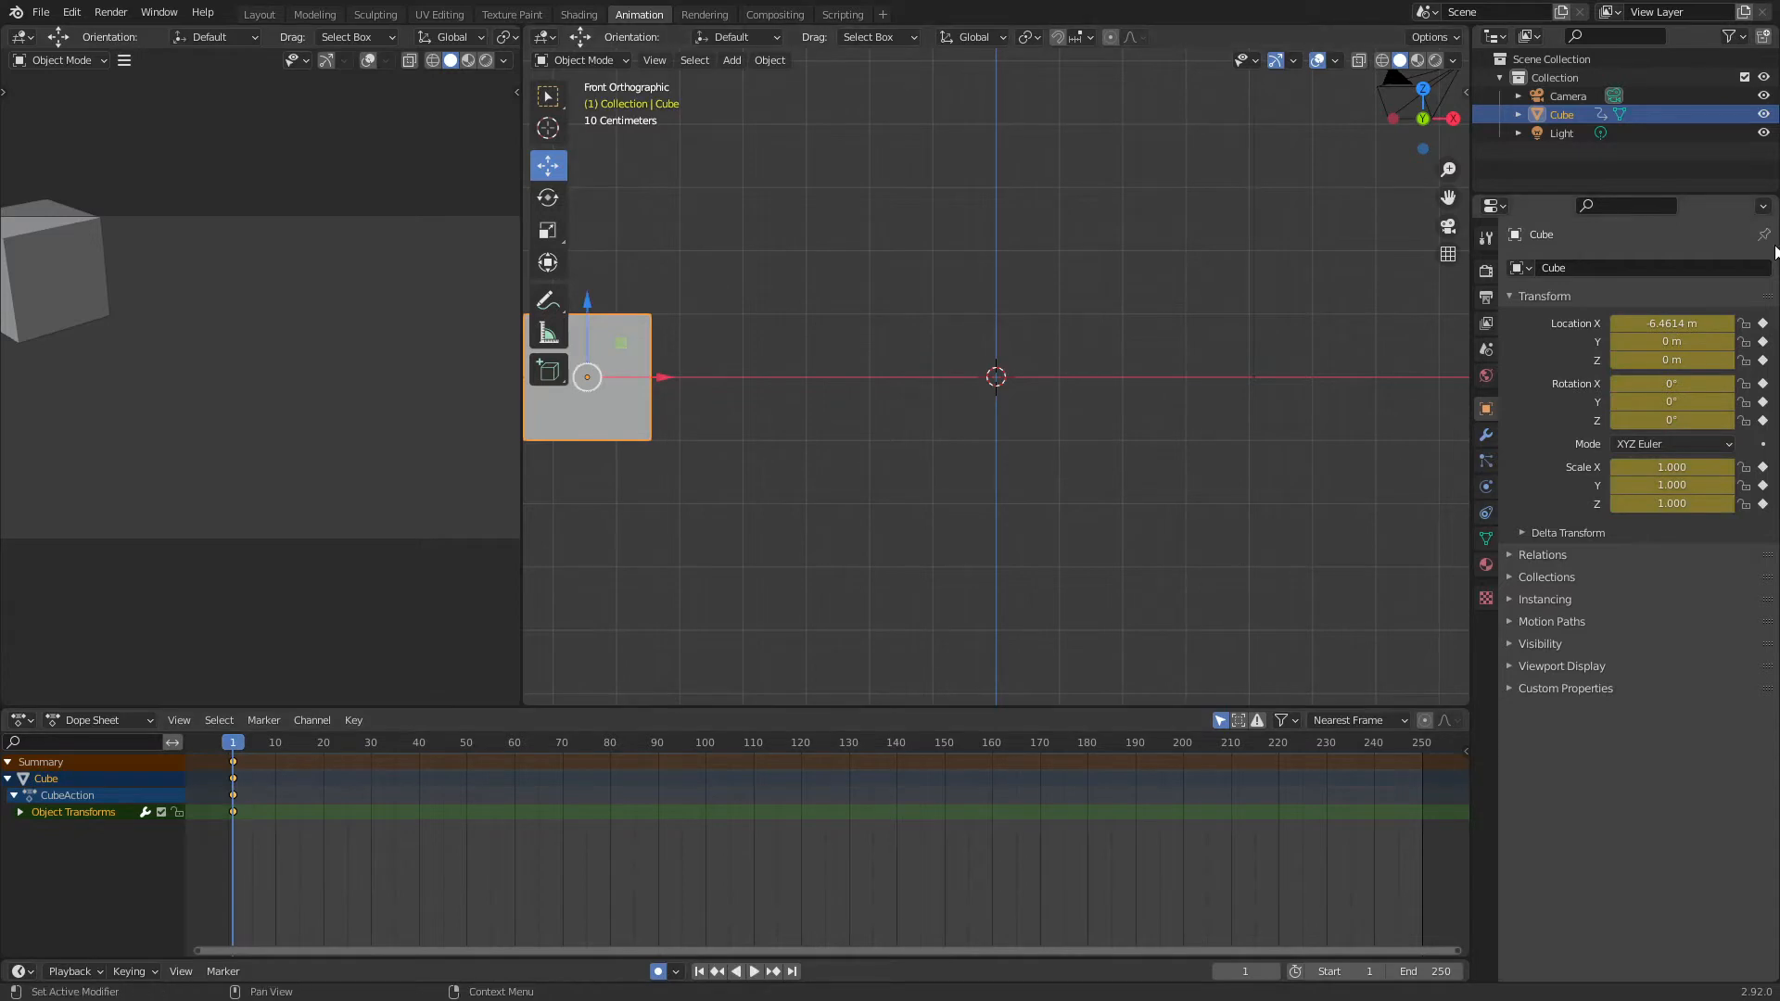
click(1485, 294)
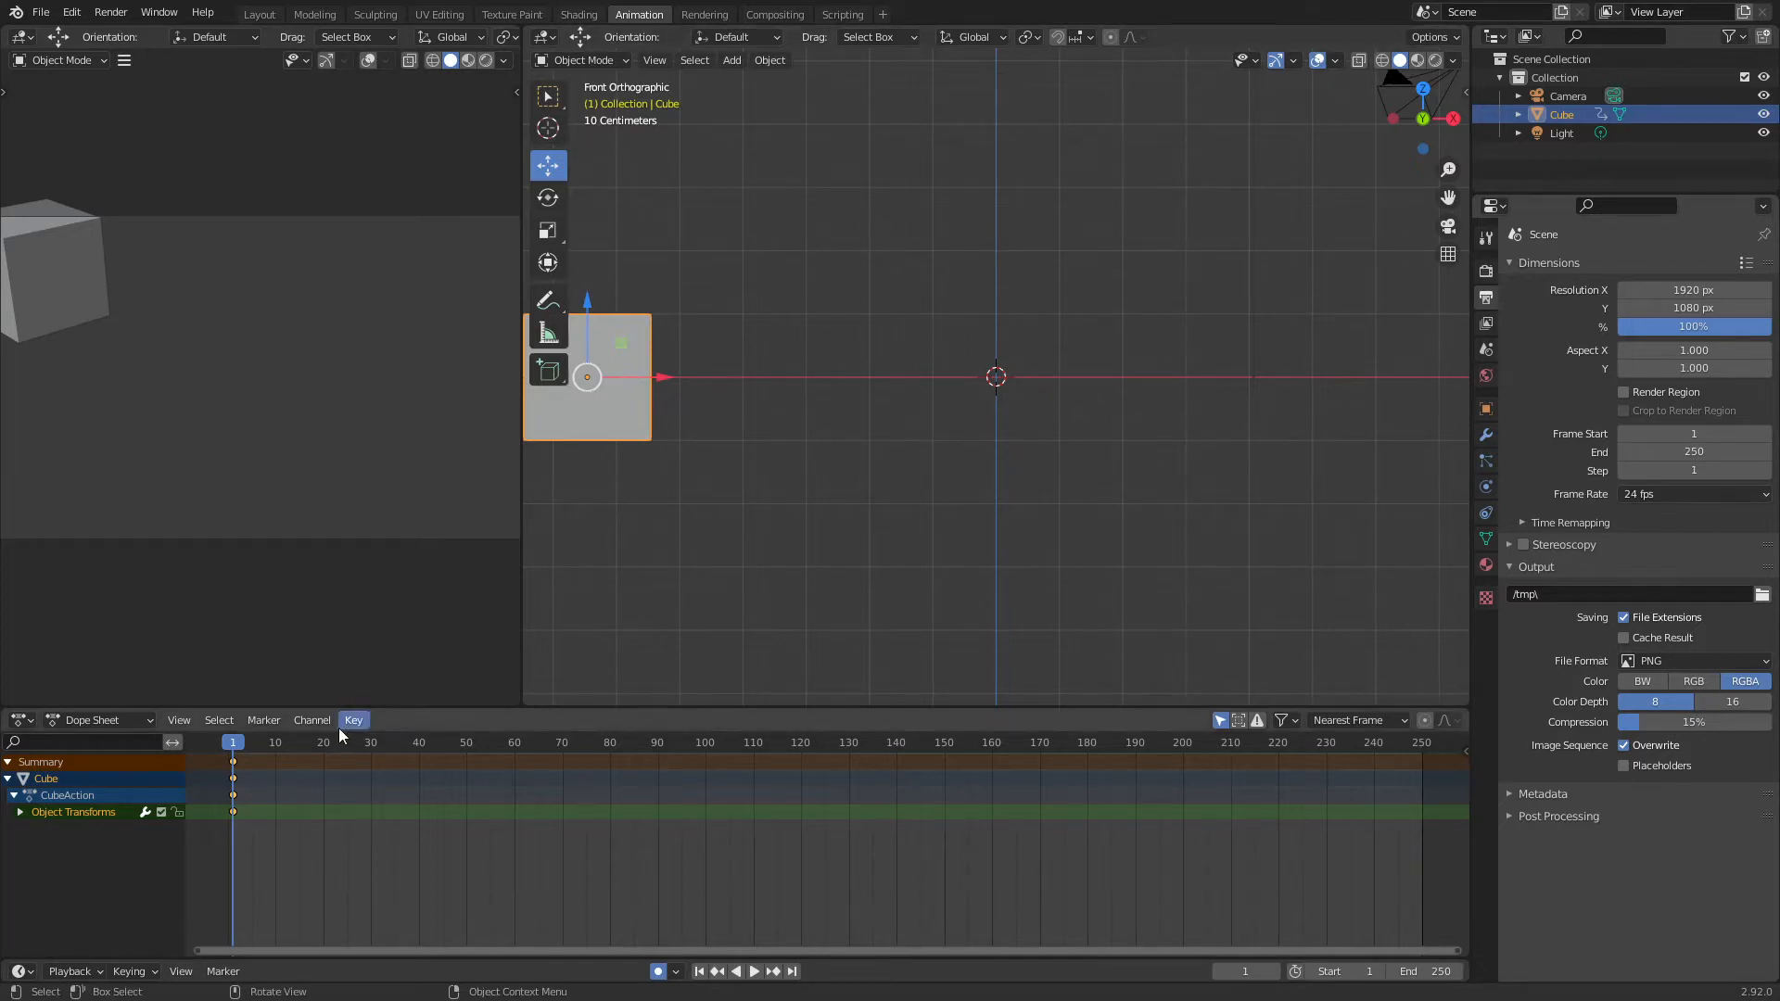
drag(241, 749, 342, 746)
drag(664, 375, 1409, 380)
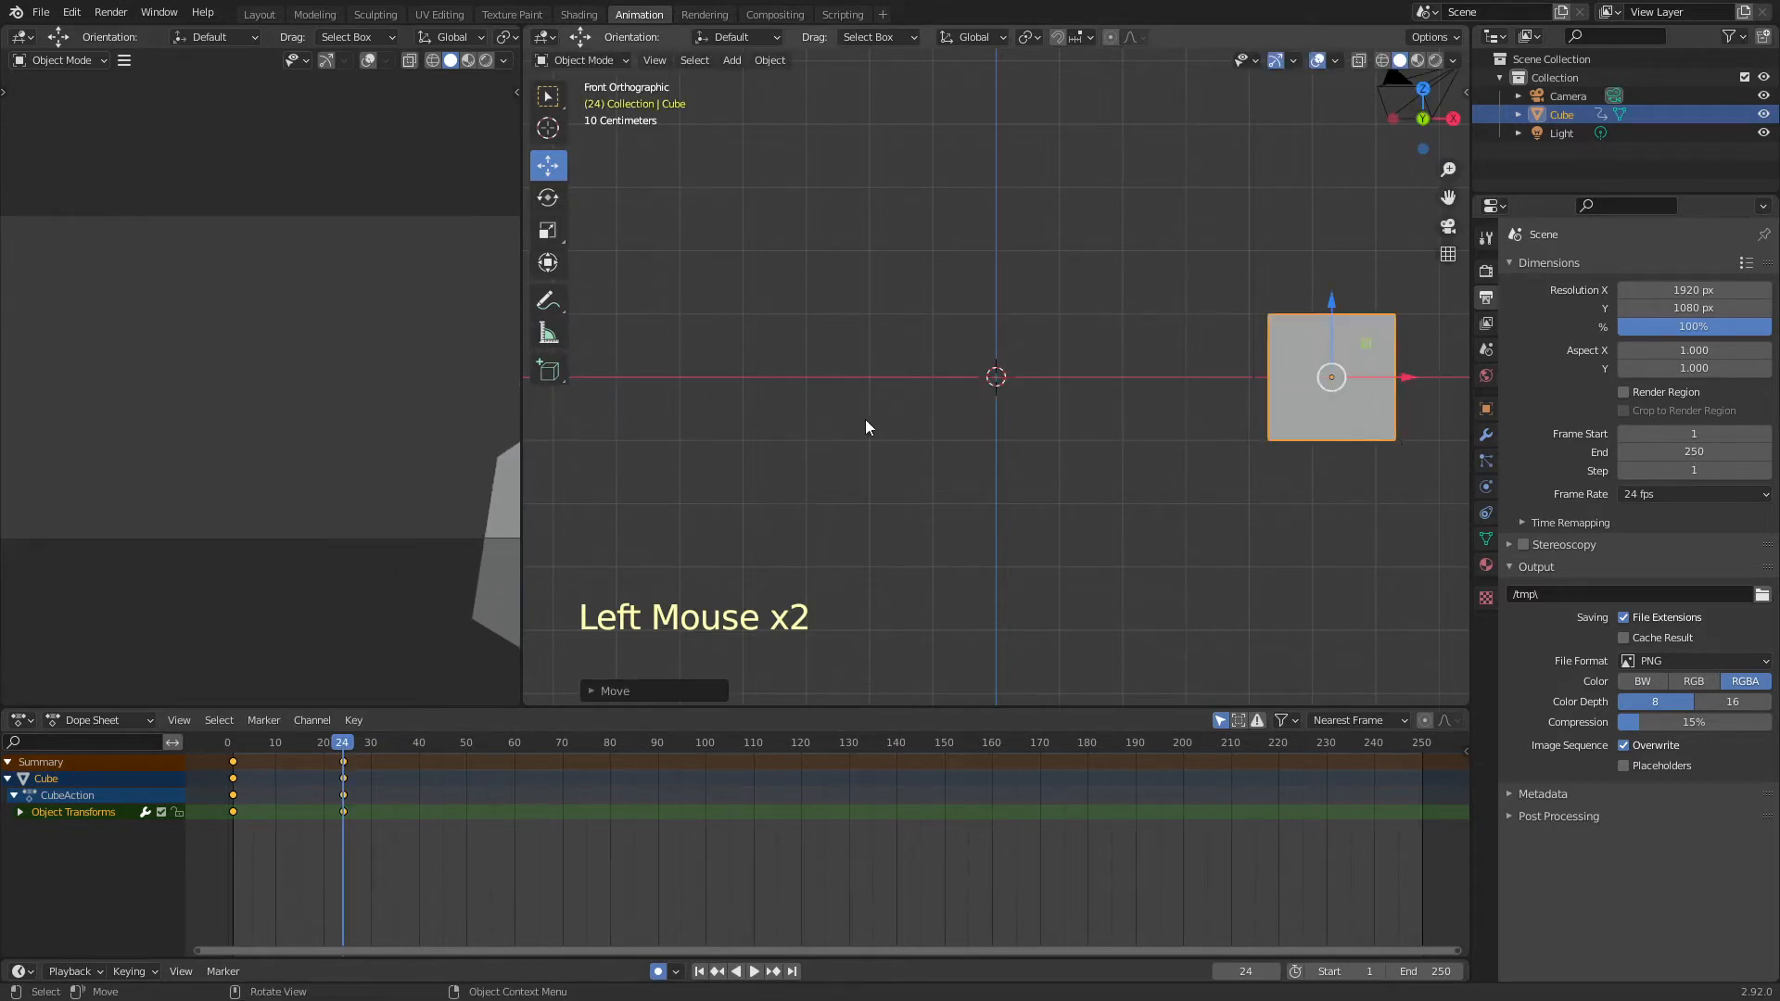
click(237, 749)
key(space)
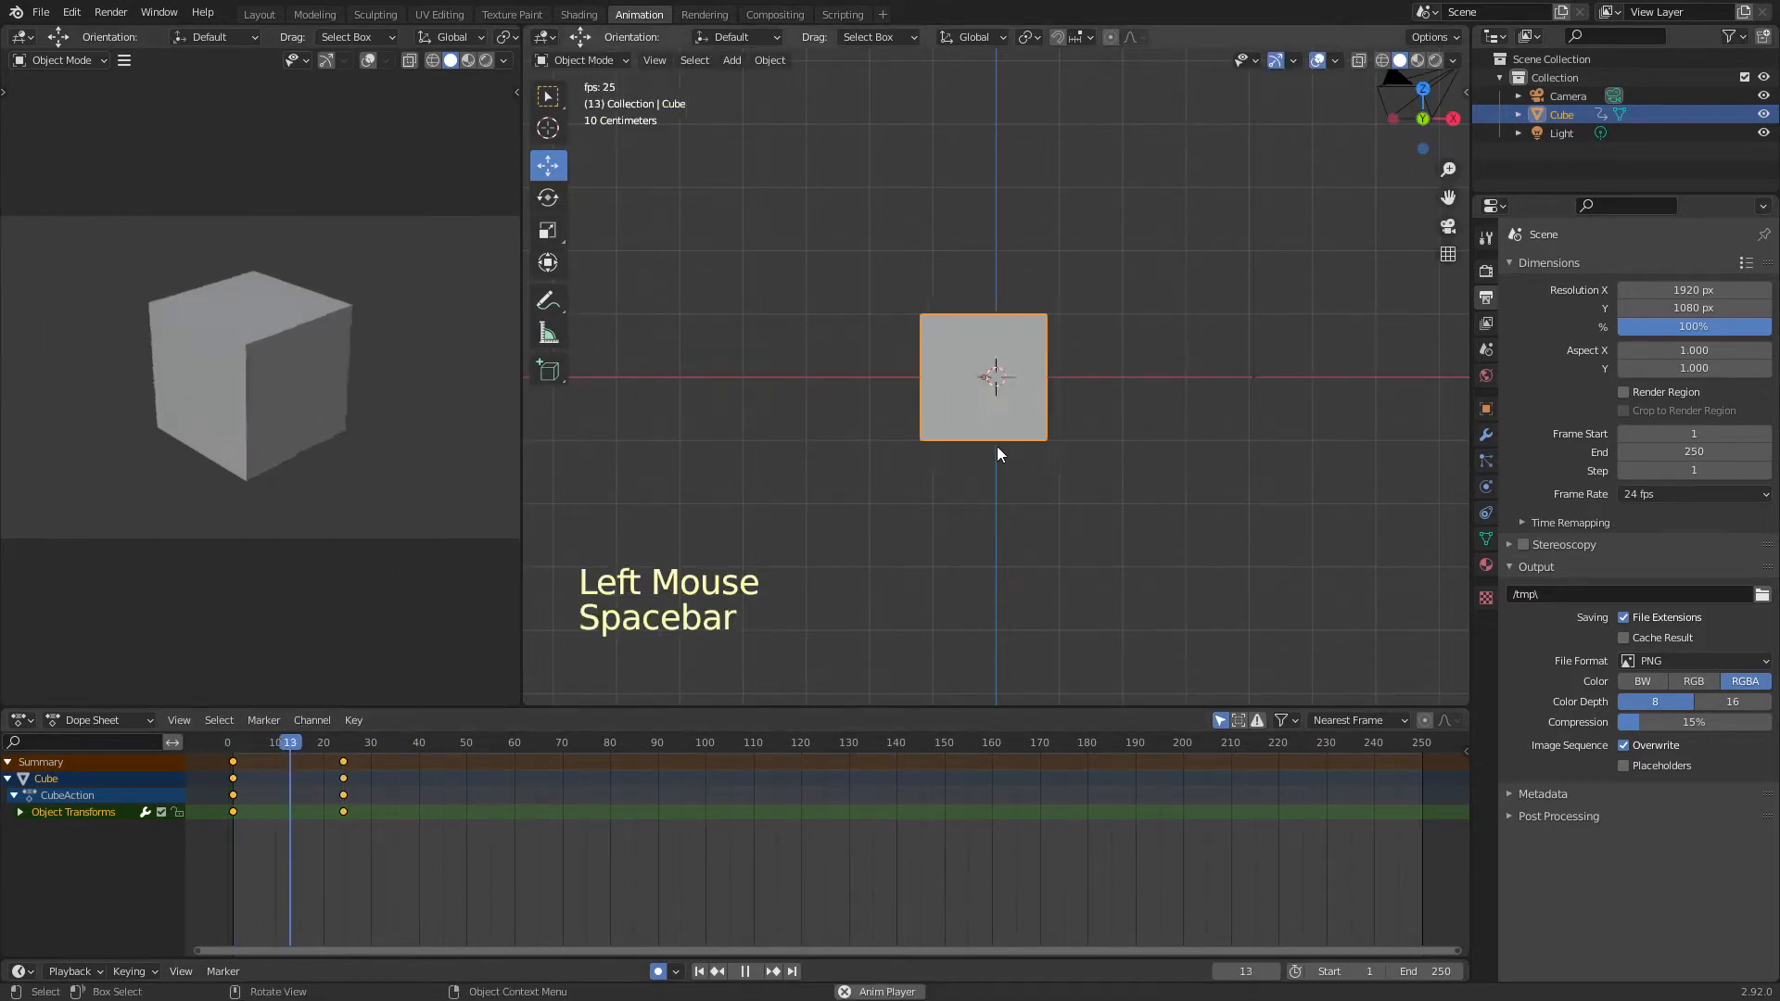
key(space)
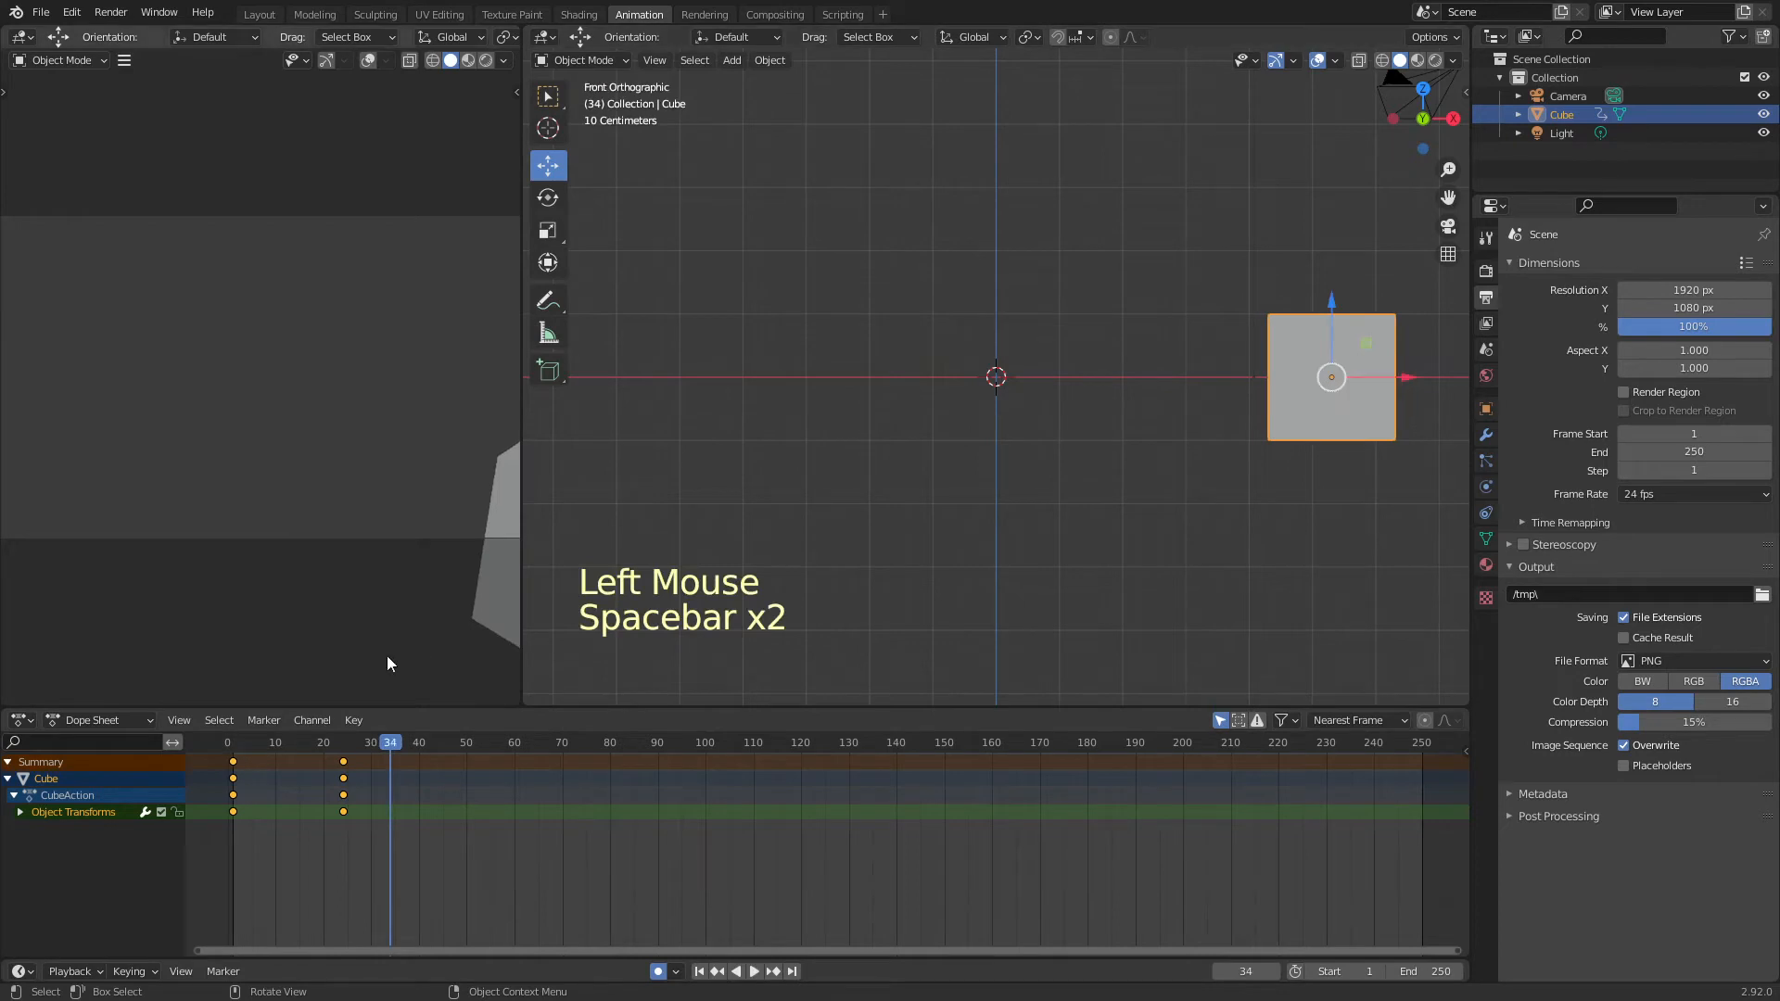
- Shift the cube's second keyframe from frame 24 to frame 40 and play back the slower movement
click(344, 764)
click(345, 764)
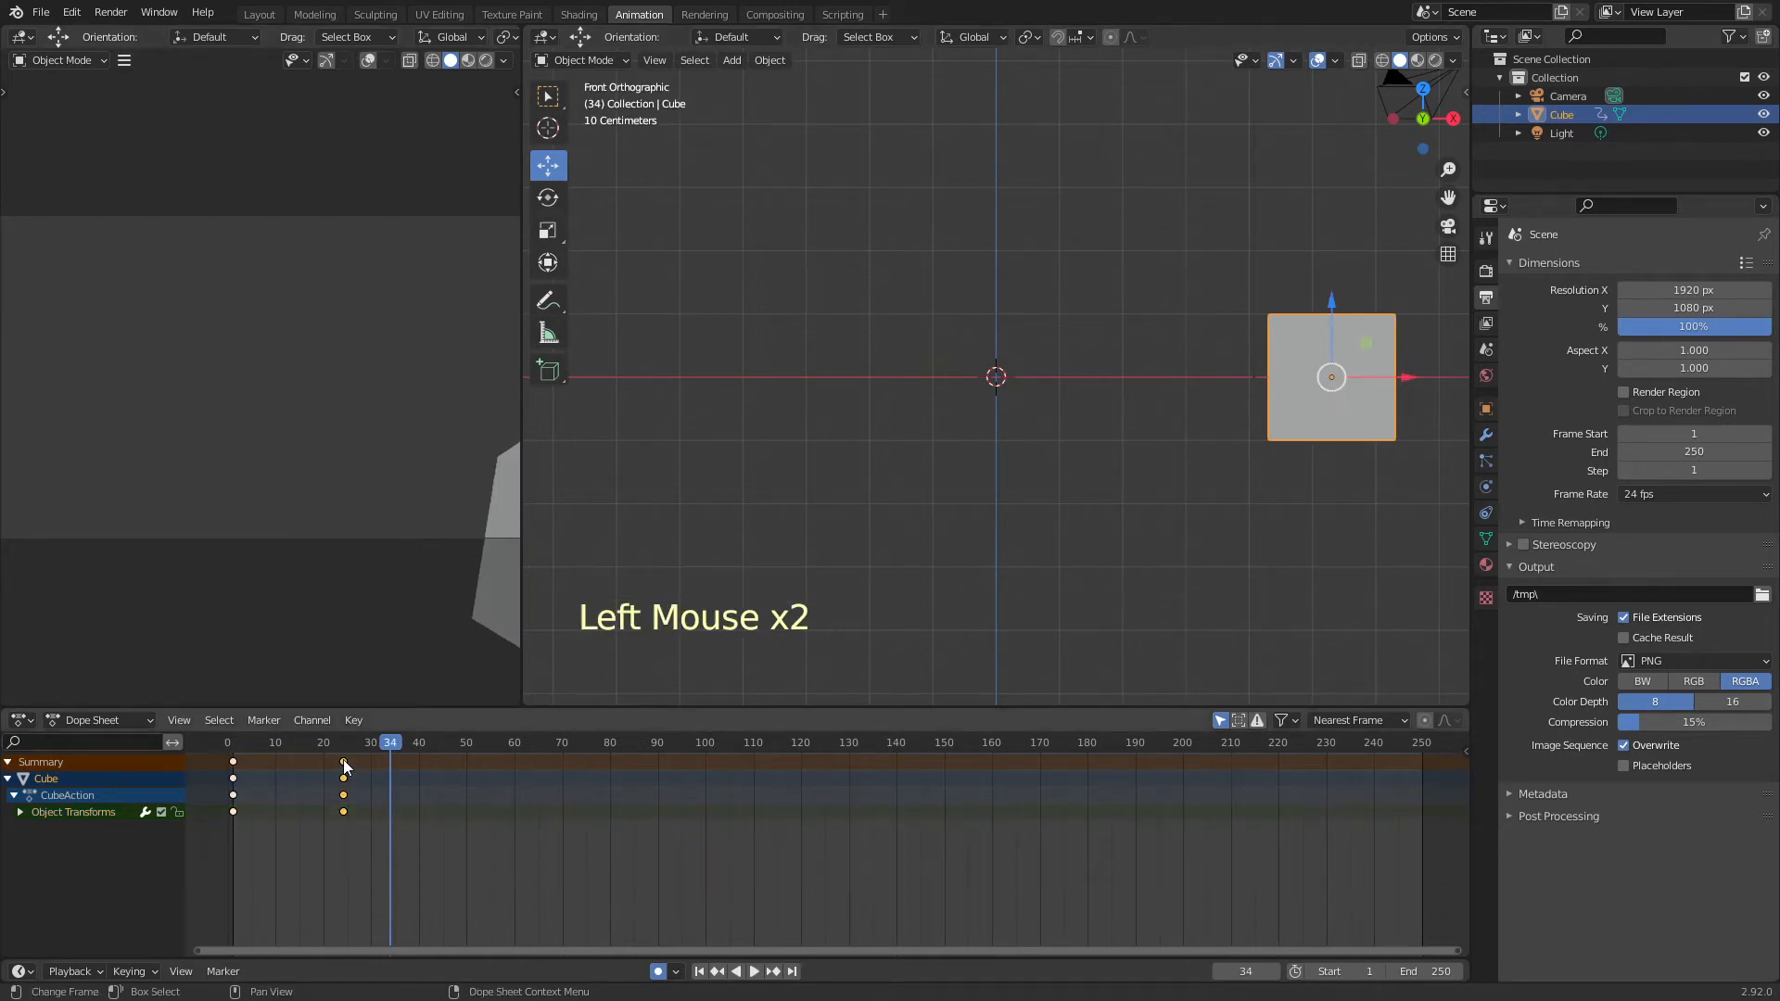
drag(344, 762, 236, 749)
key(space)
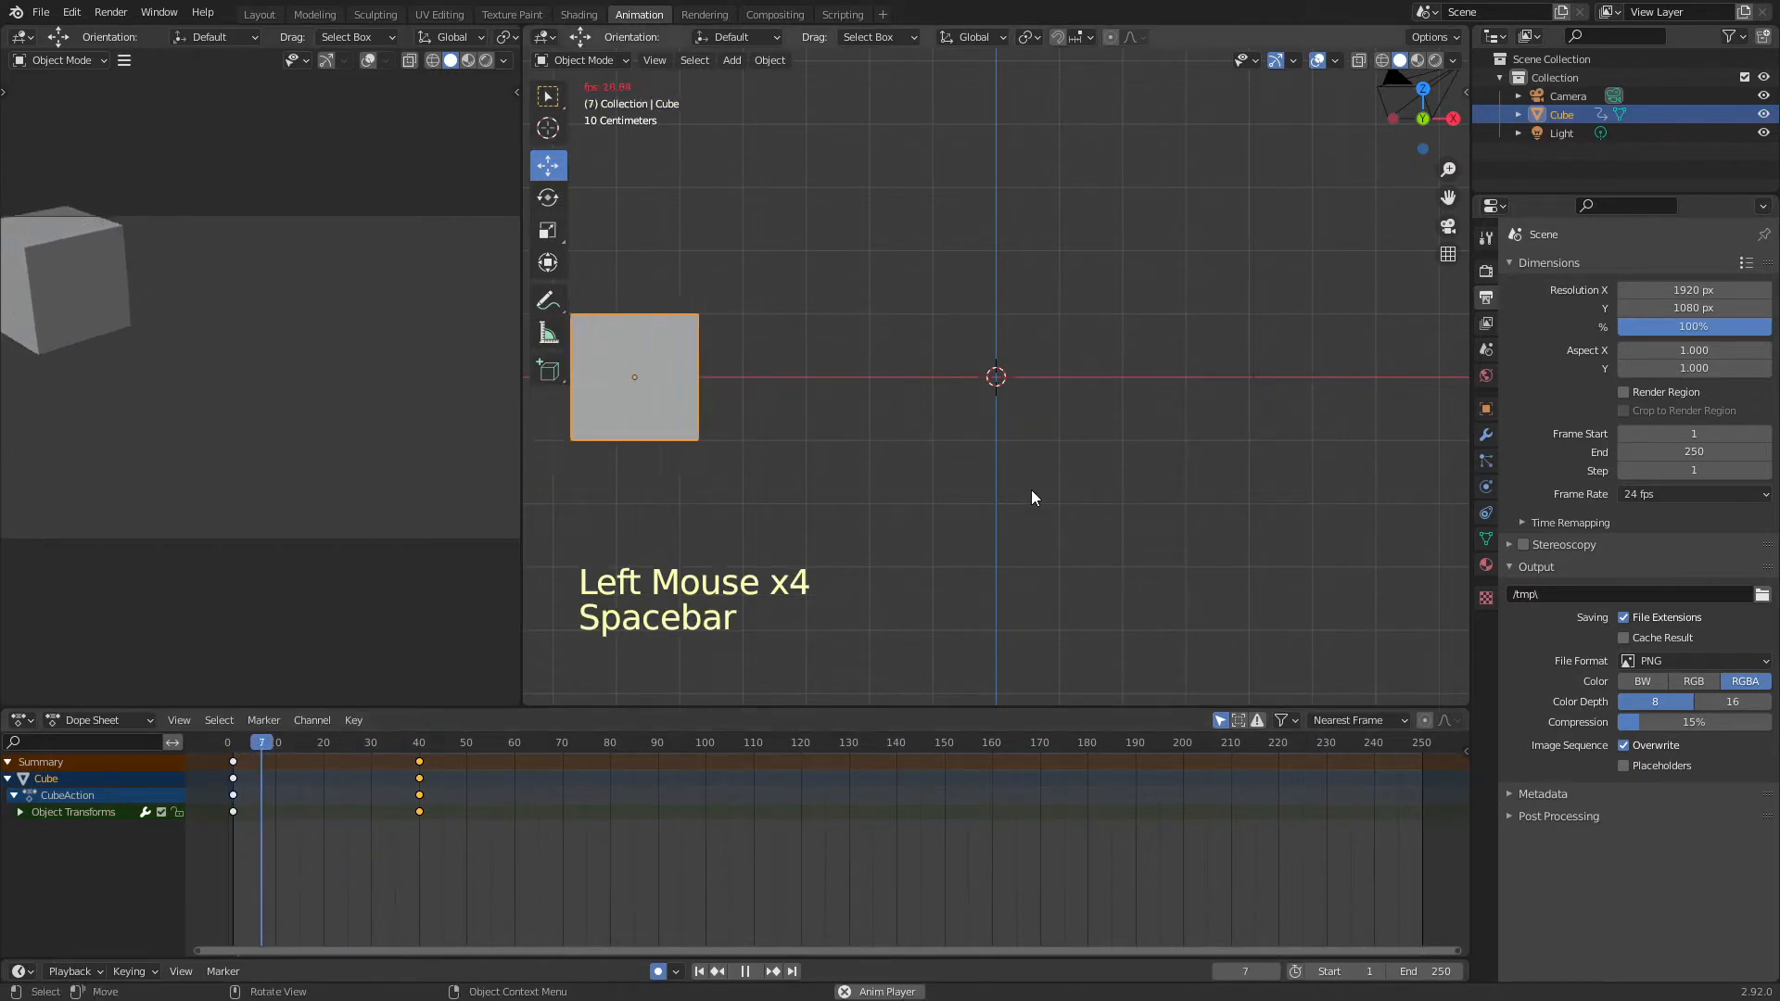
key(space)
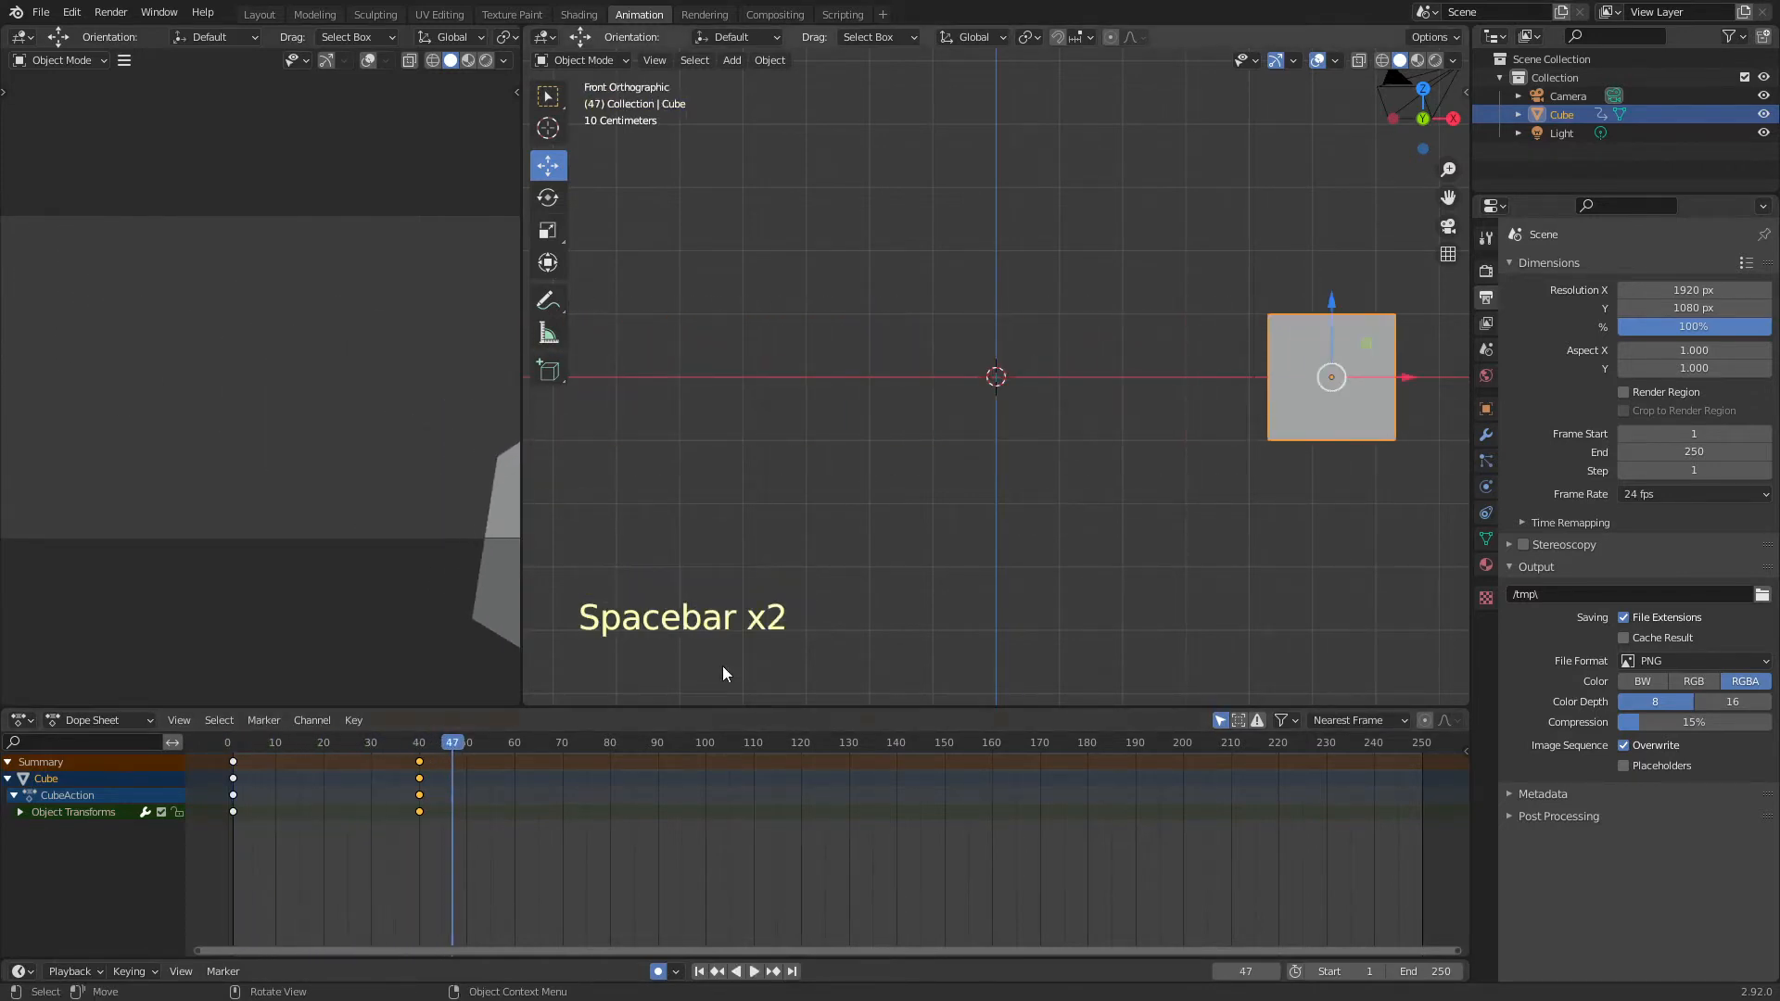
drag(455, 749, 419, 748)
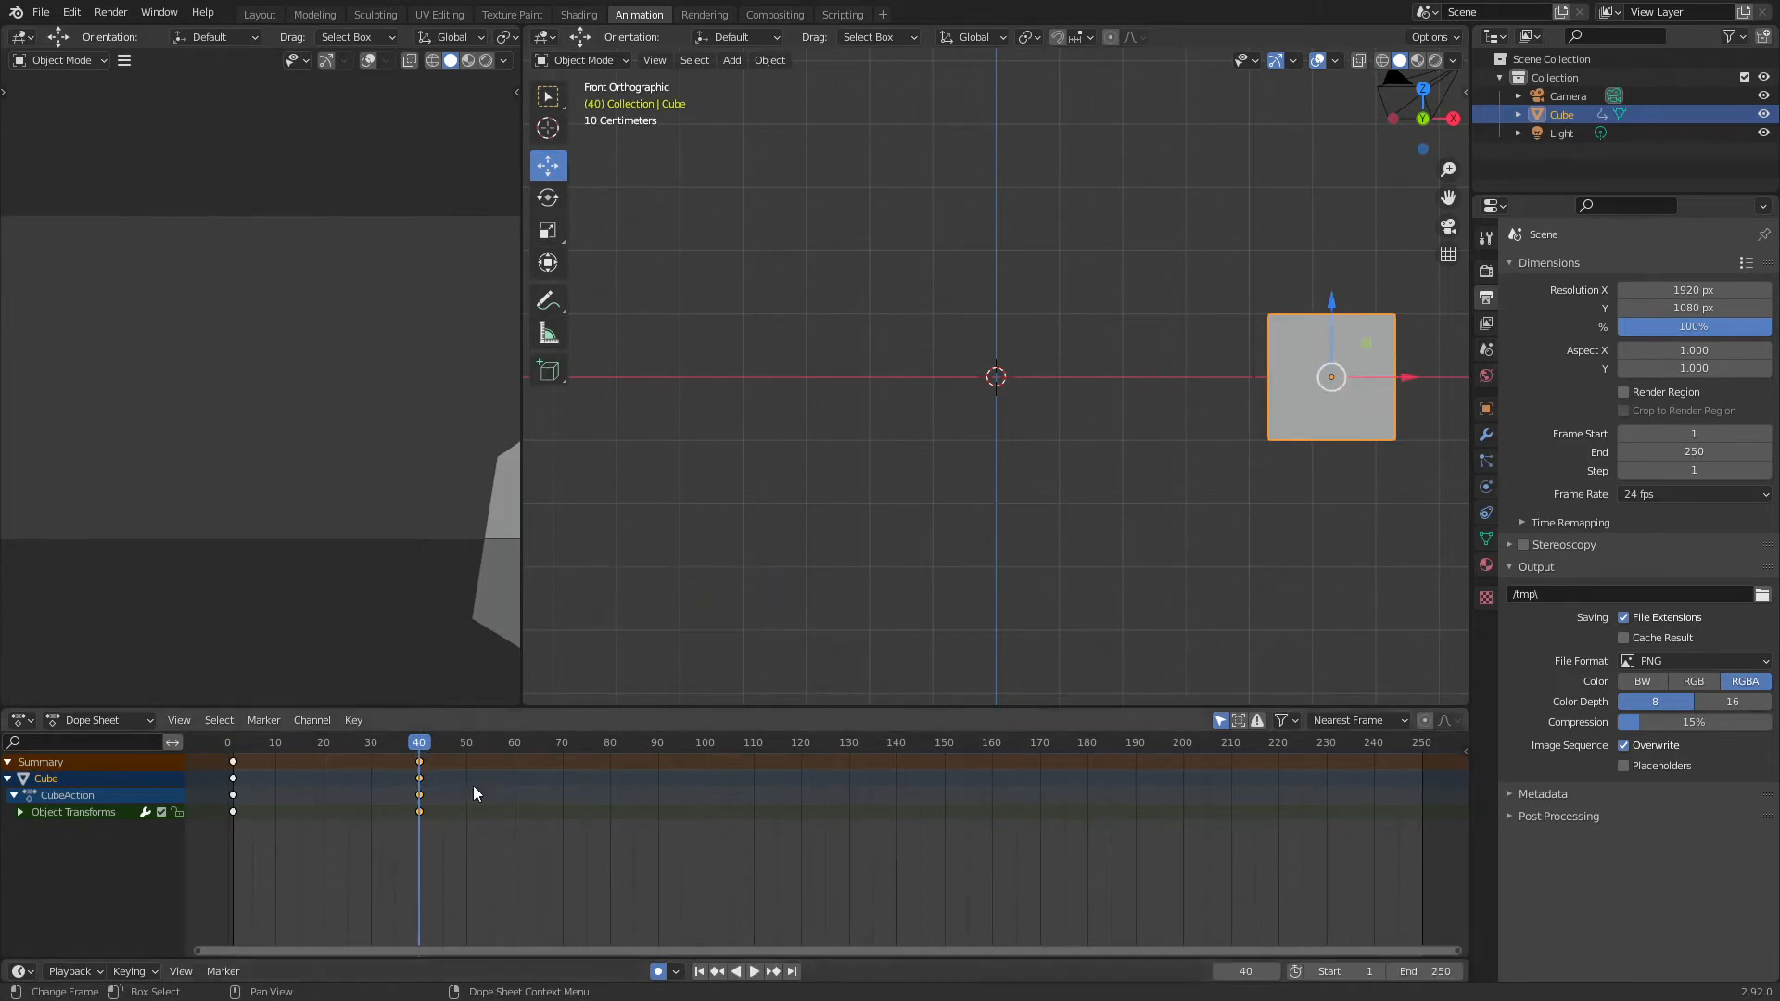
click(314, 740)
key(space)
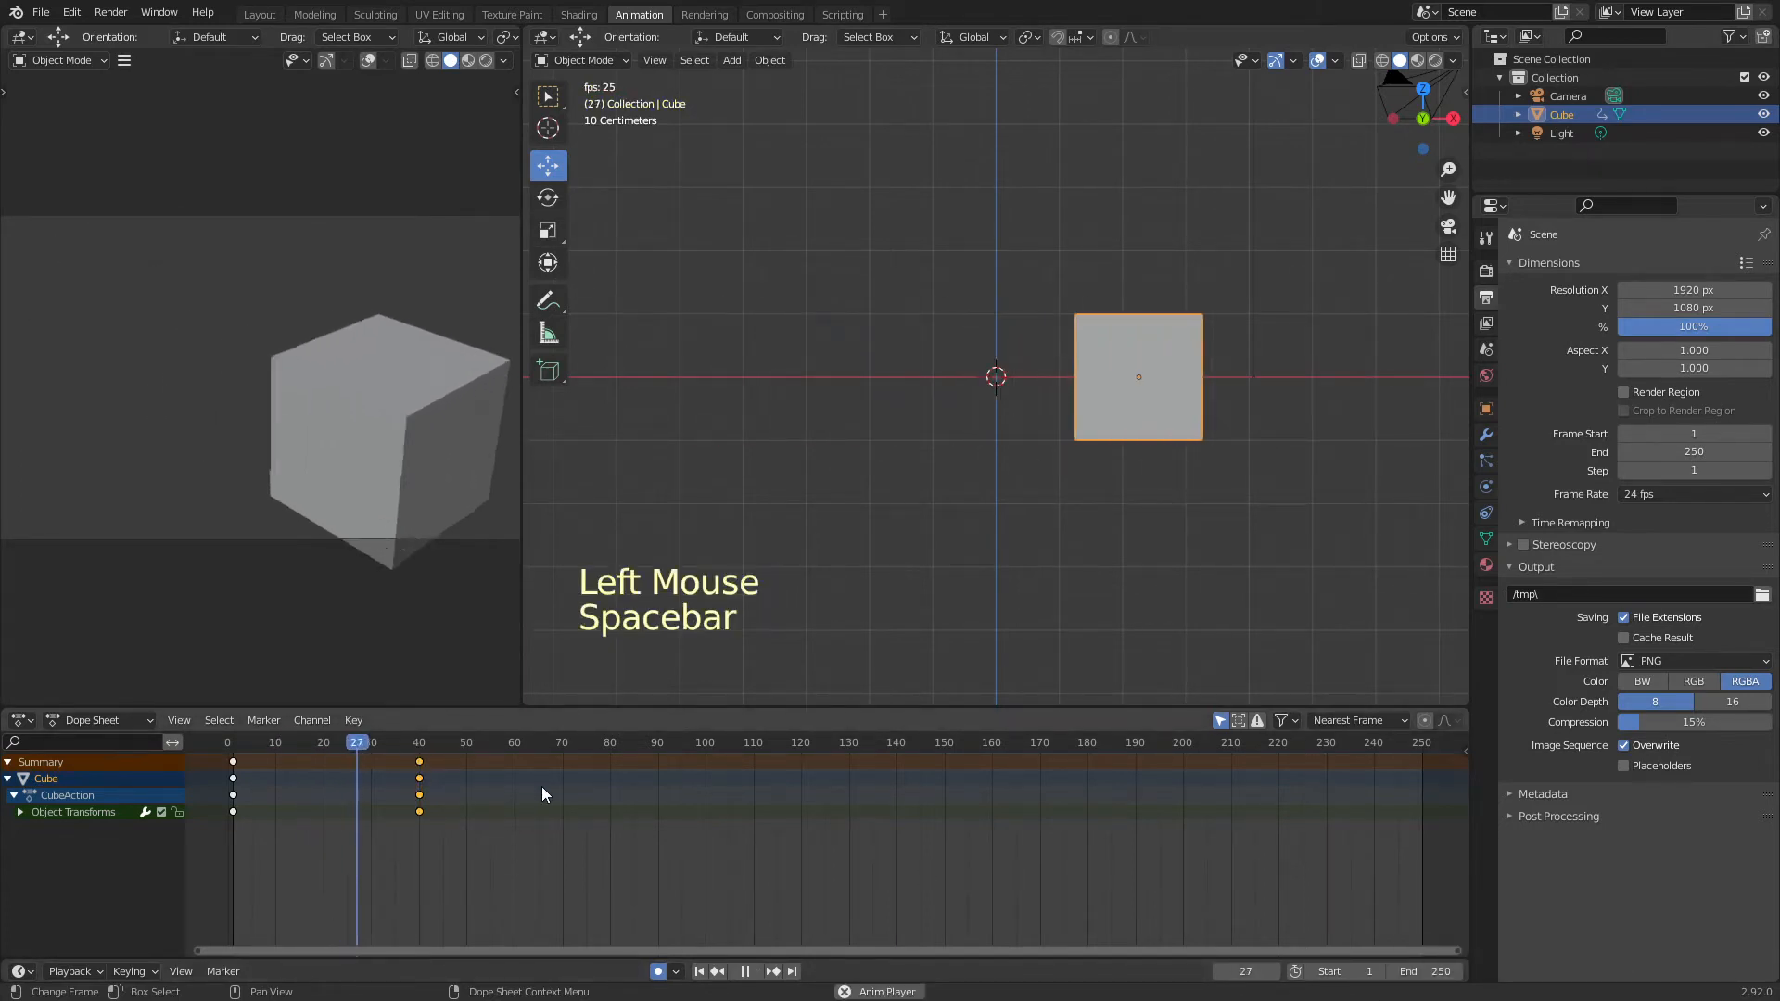
key(space)
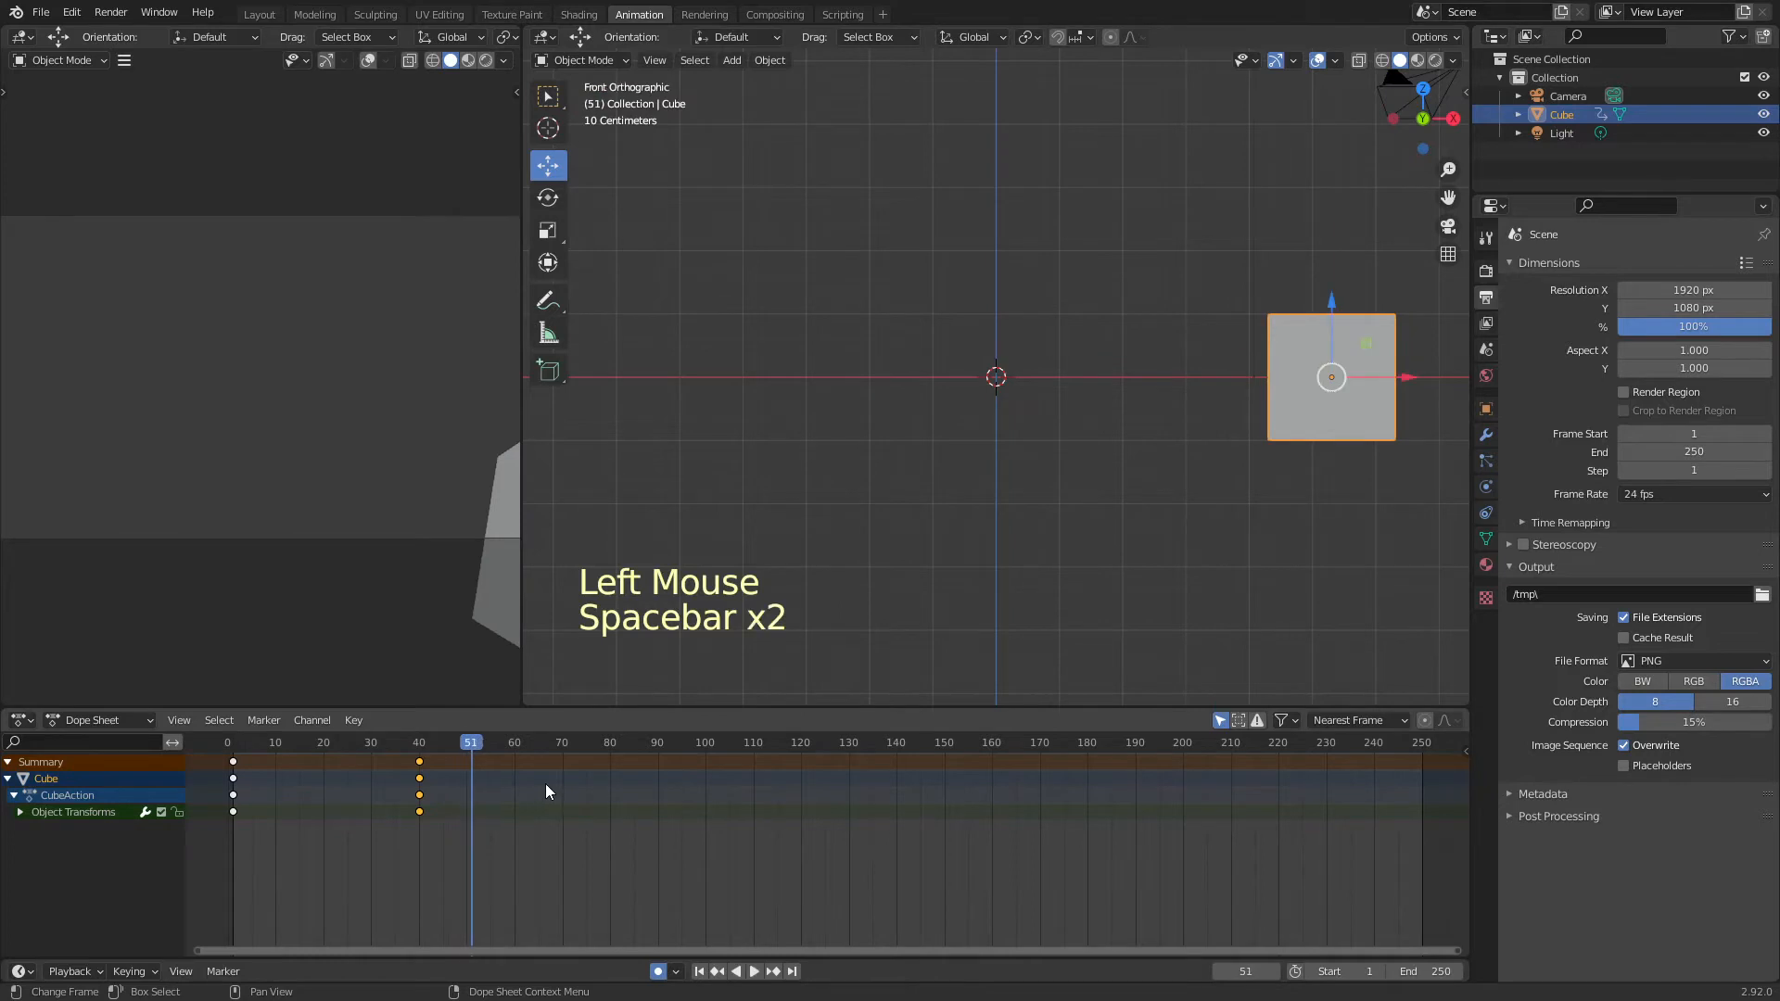
- Set the animation's end frame to 40
click(1432, 970)
text(40)
key(Return)
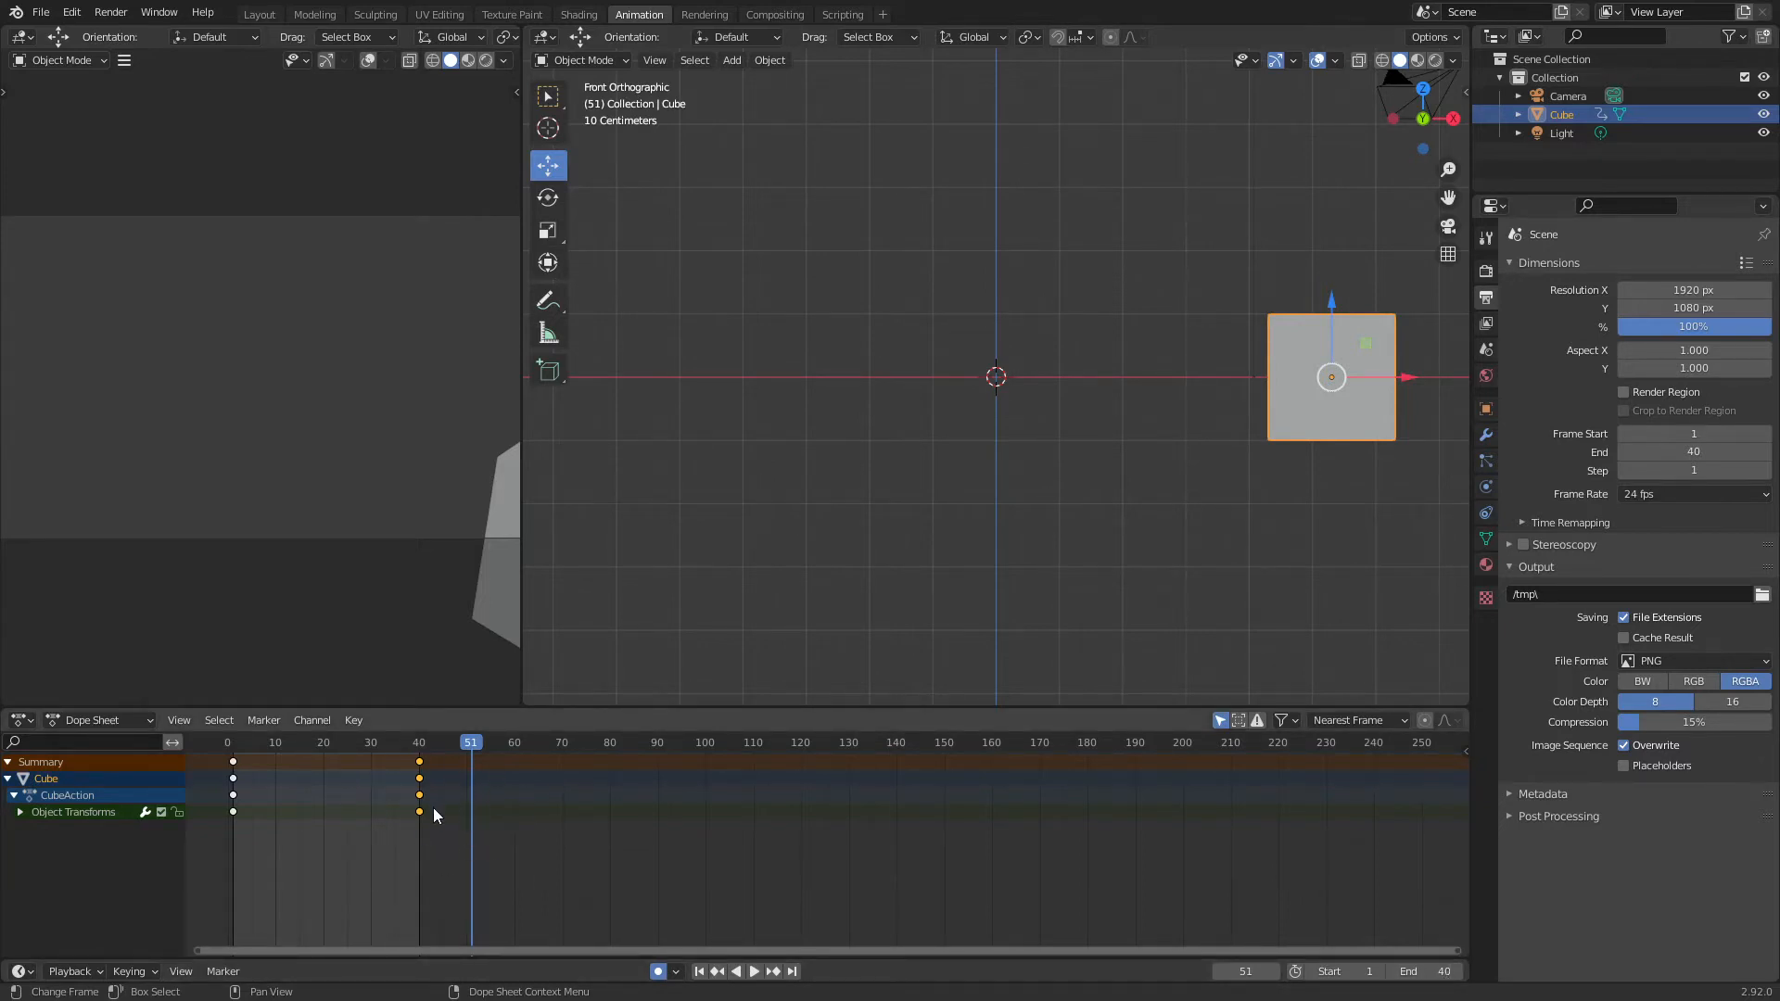
key(Home)
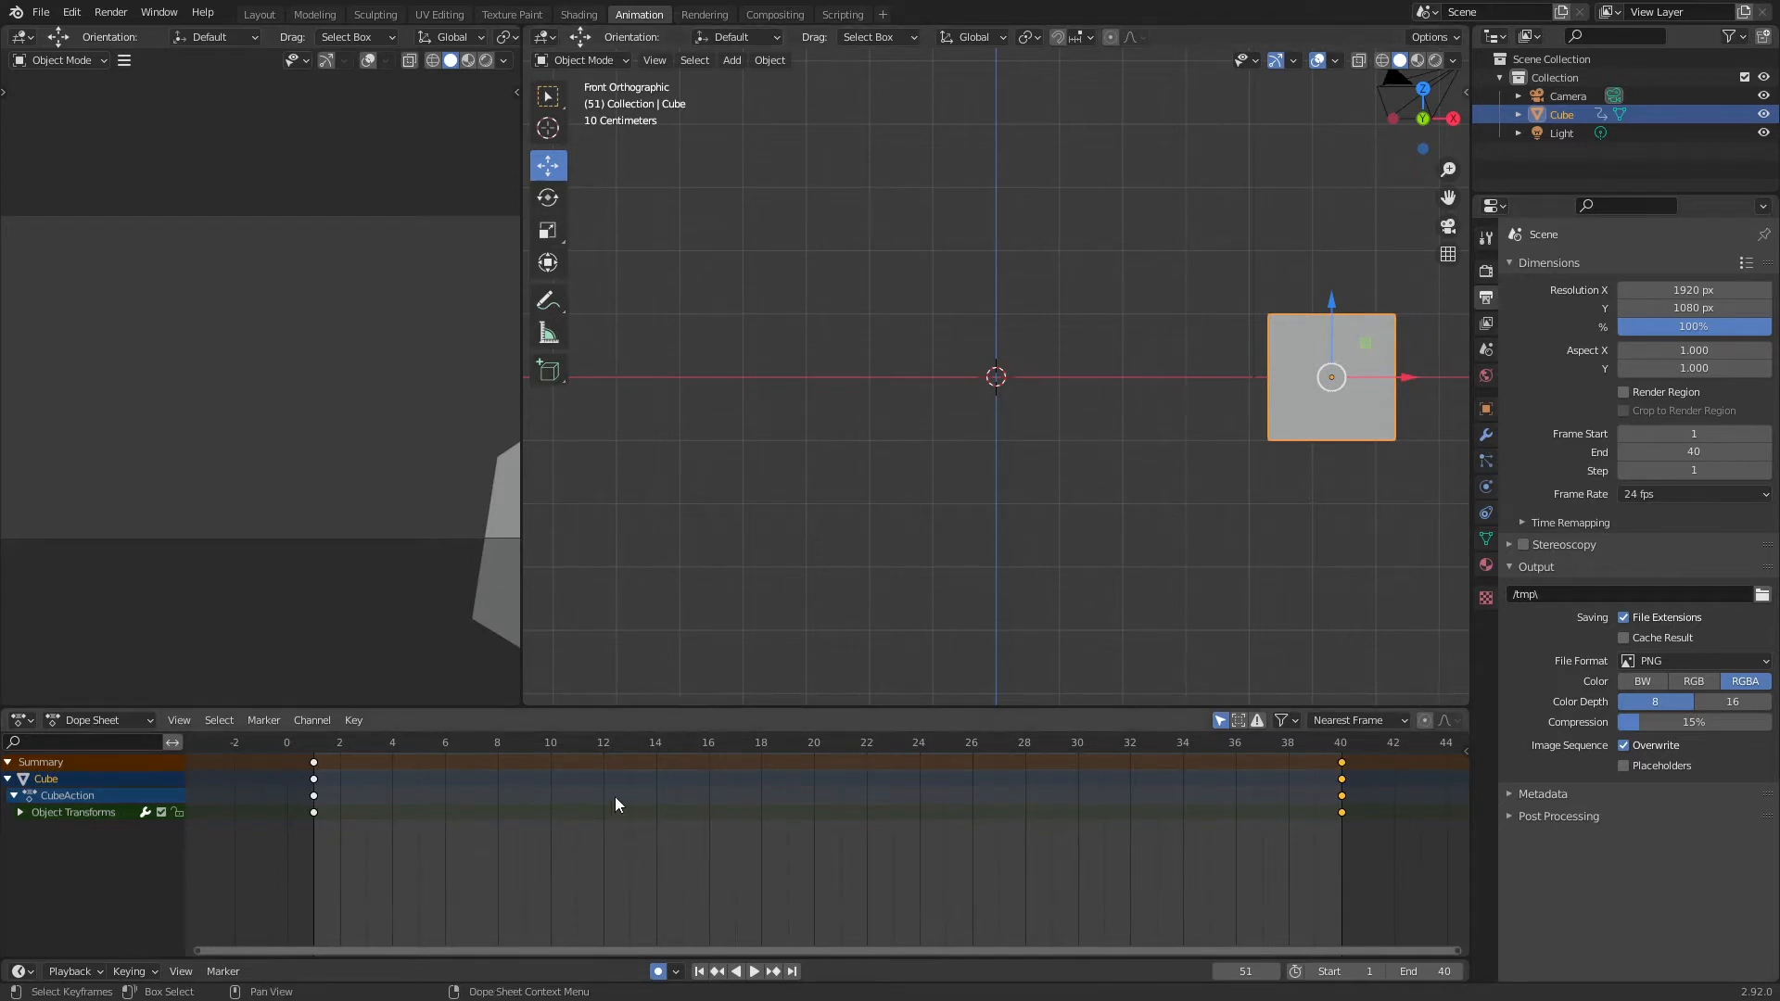
- Play the shortened animation from frame 1 to review the cube's motion in the front and camera views
click(315, 747)
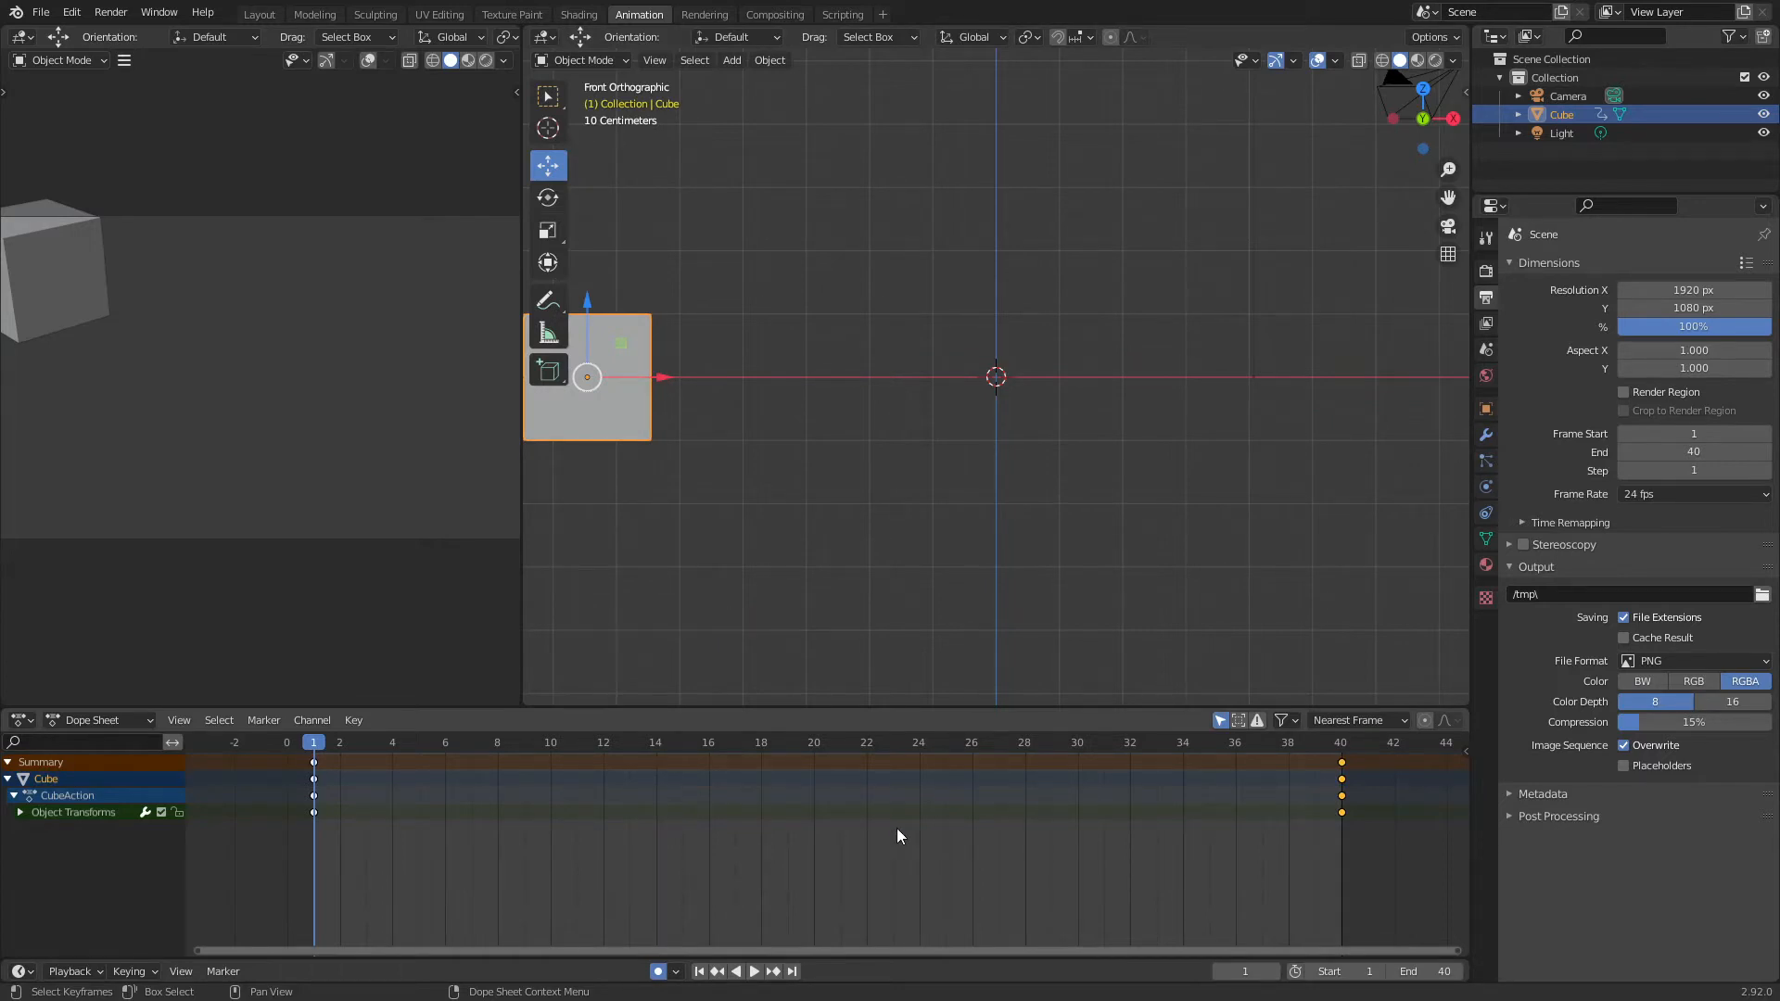
key(space)
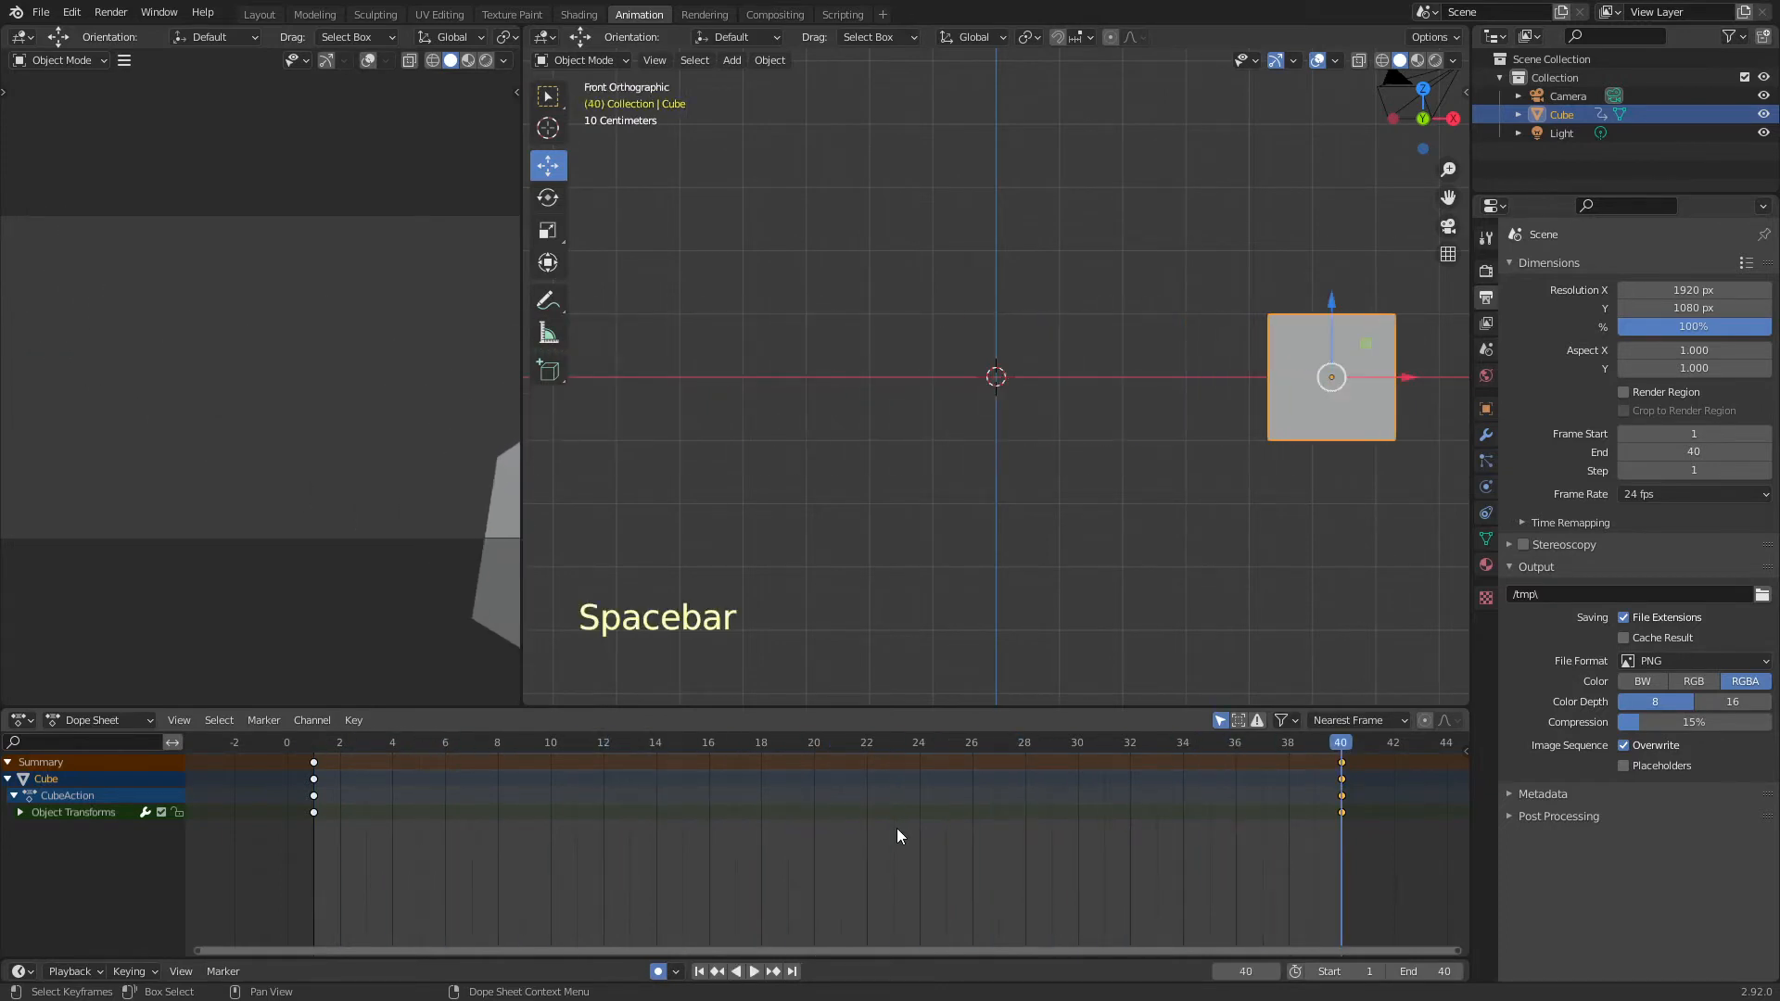
click(315, 738)
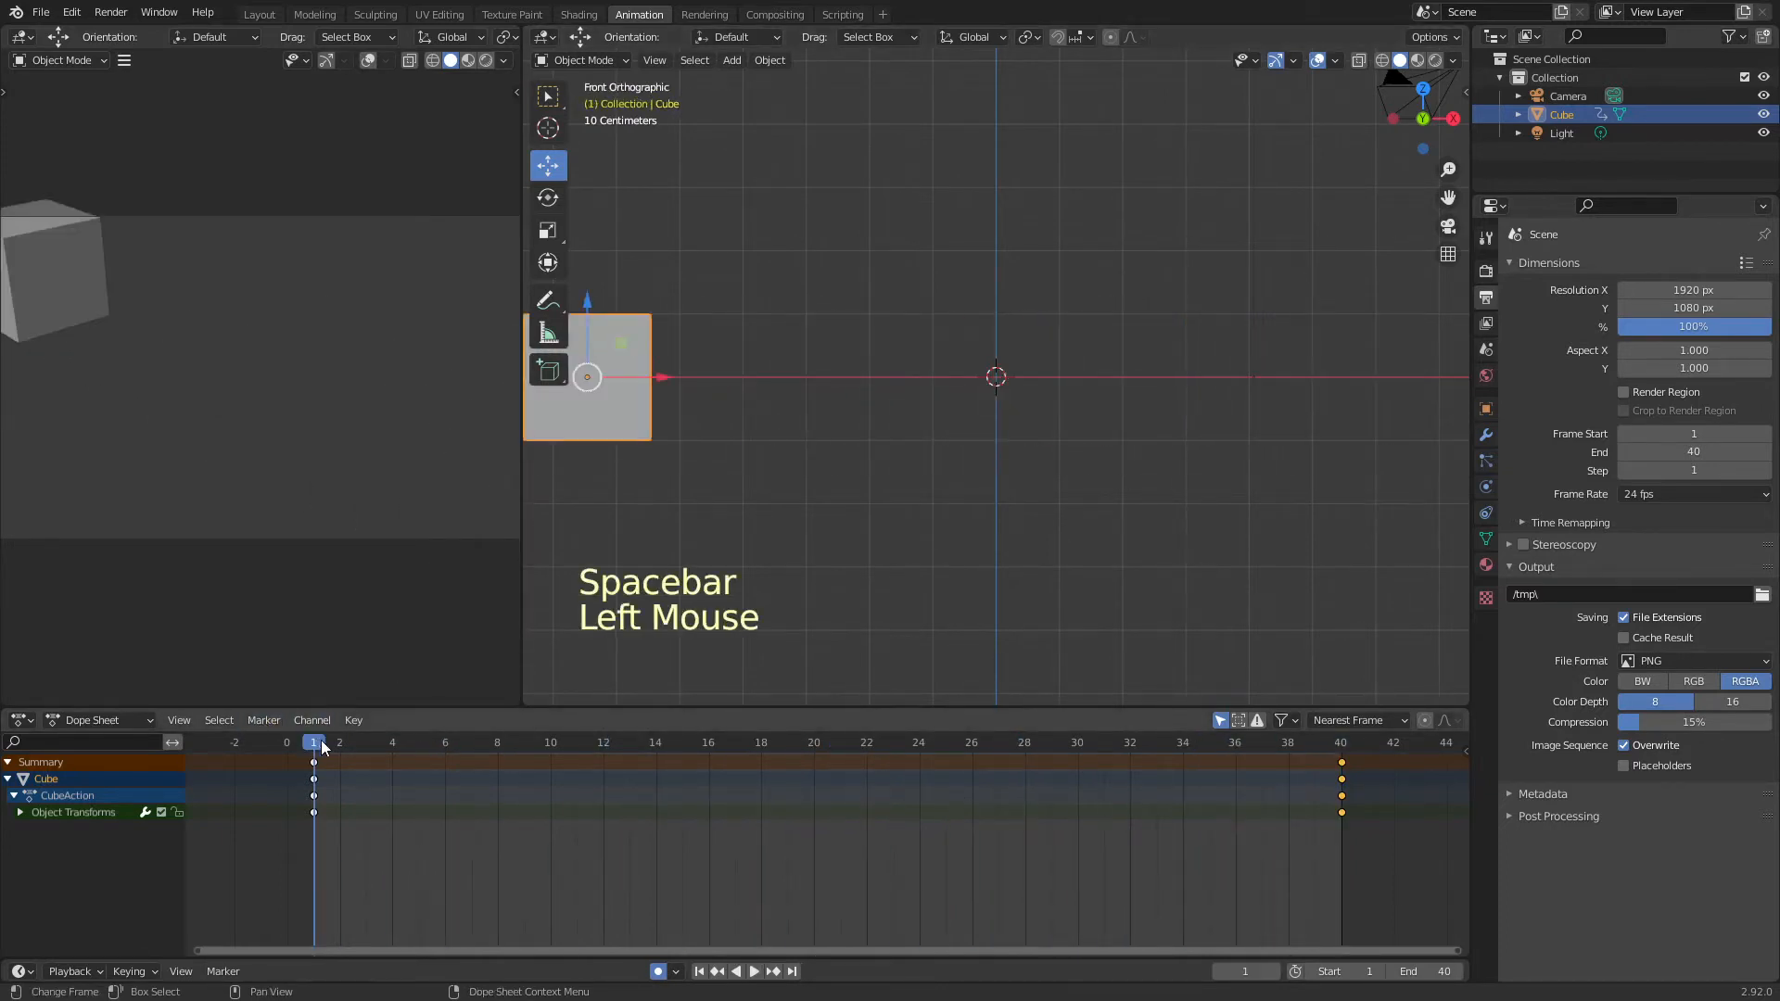
key(space)
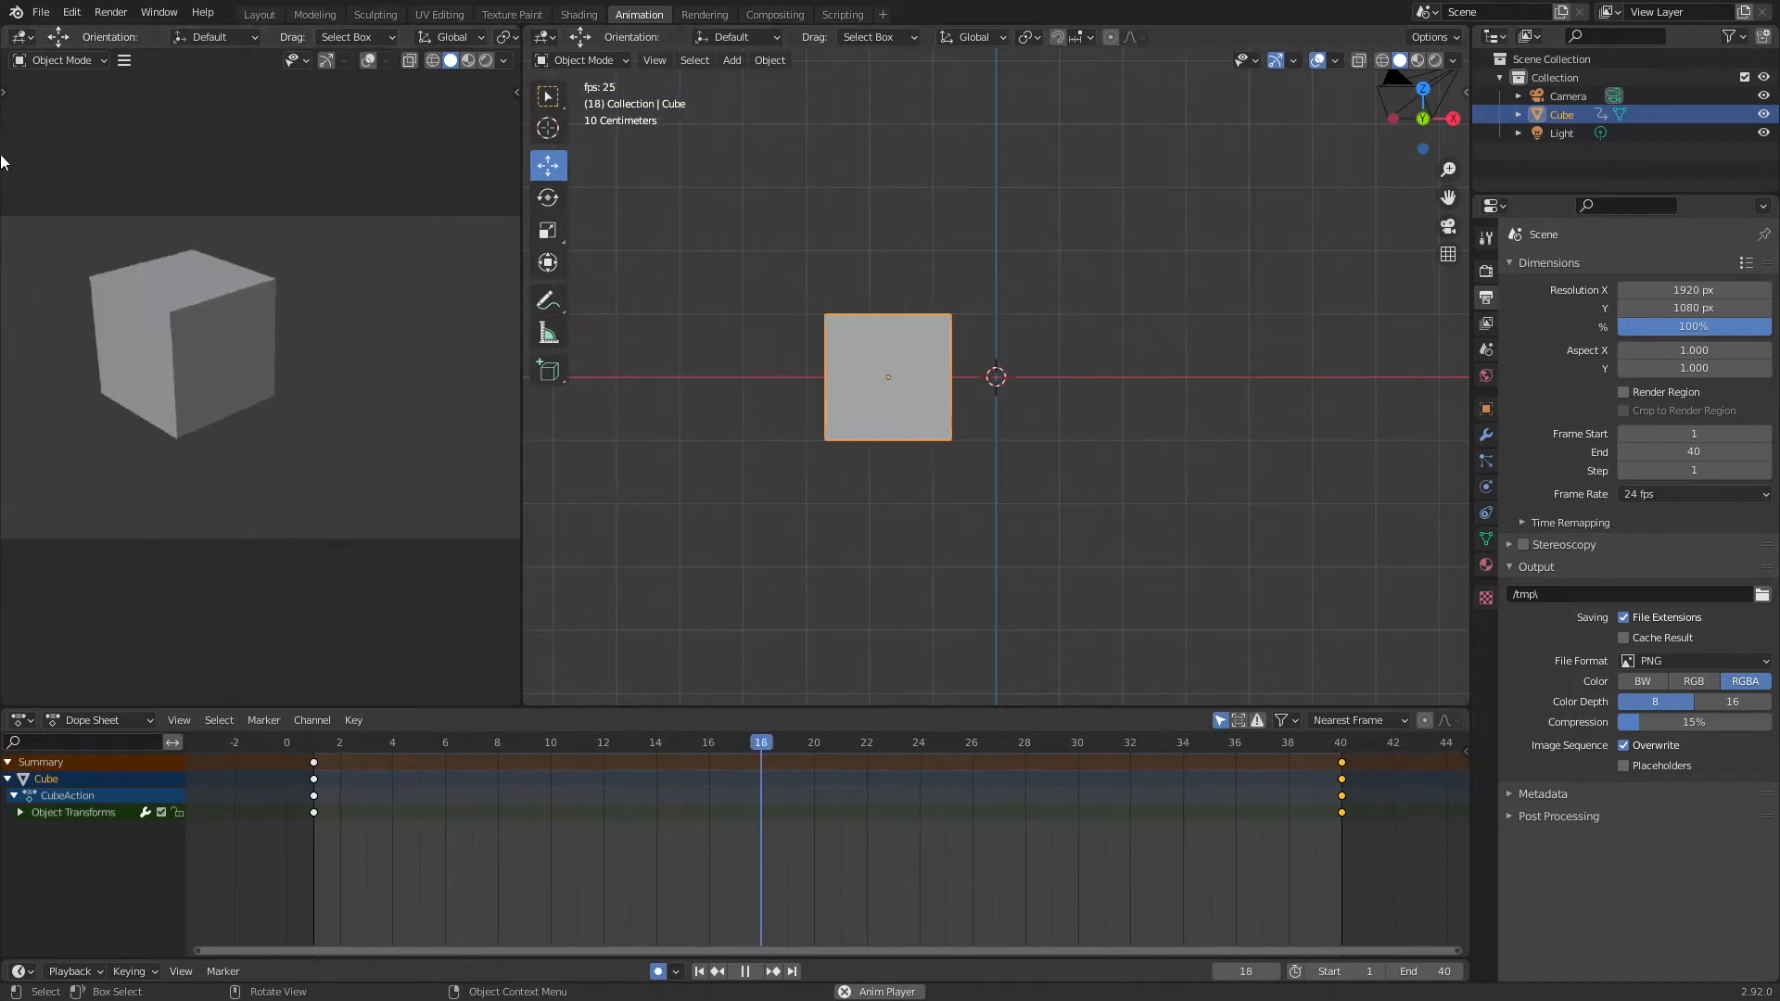
key(space)
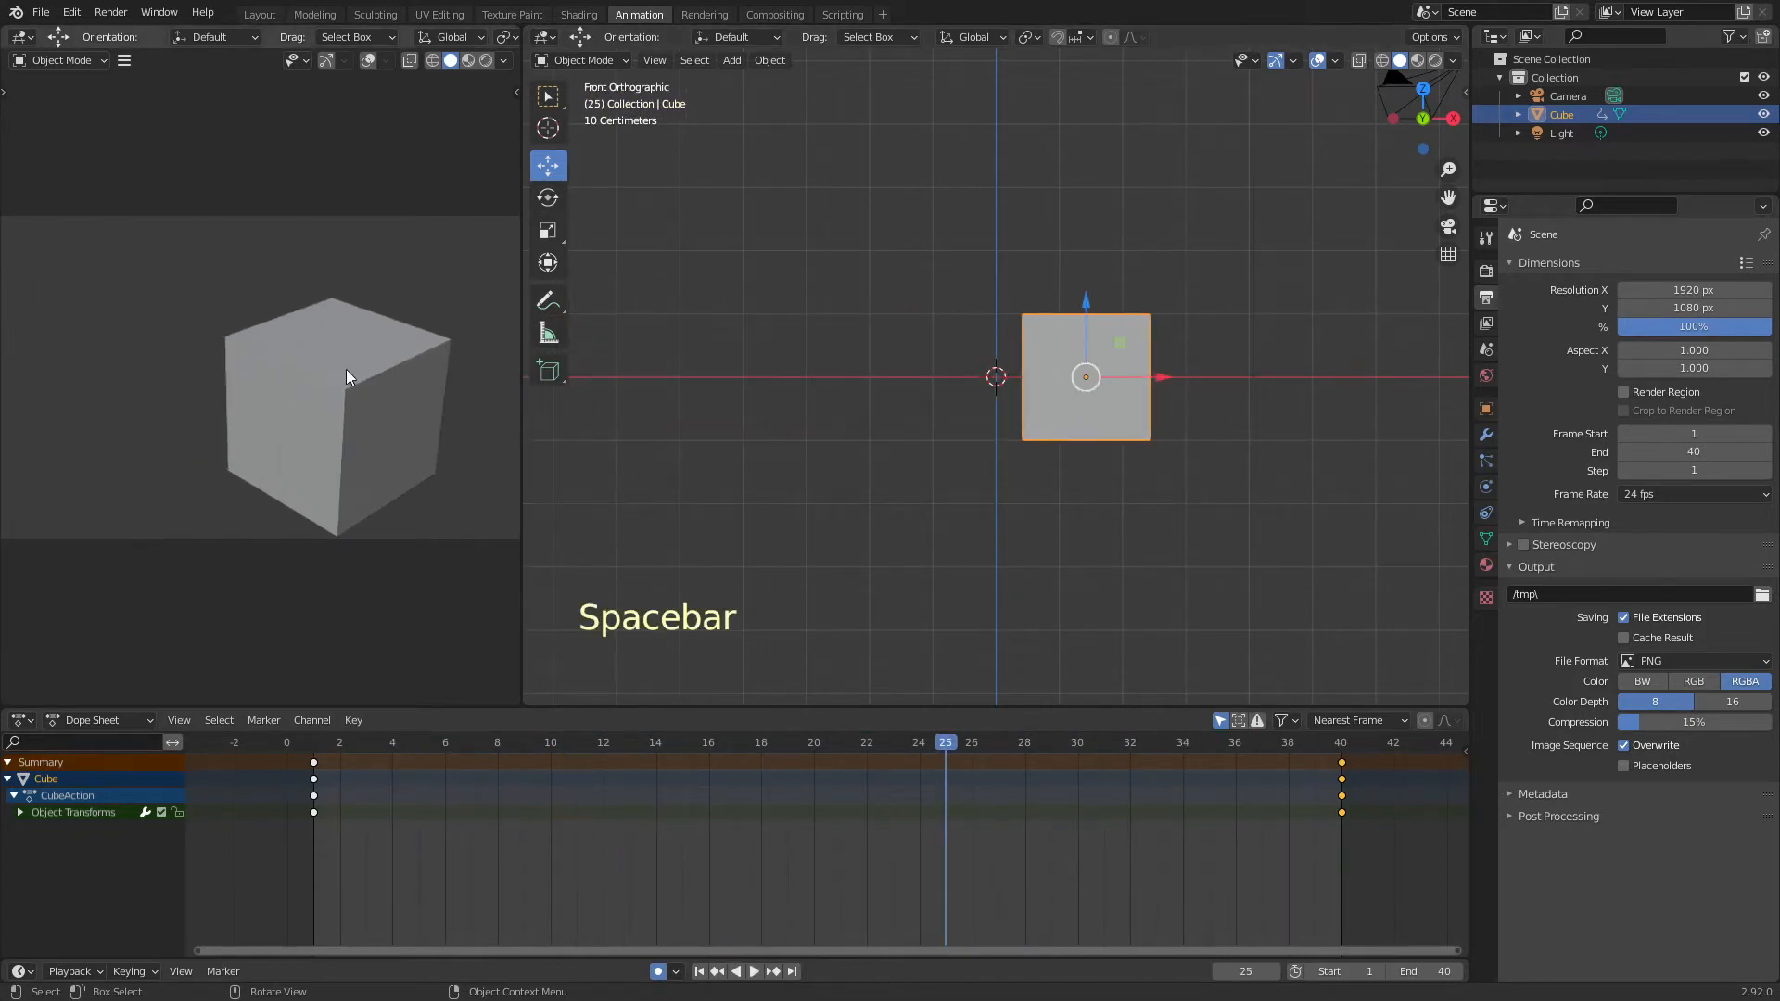
key(space)
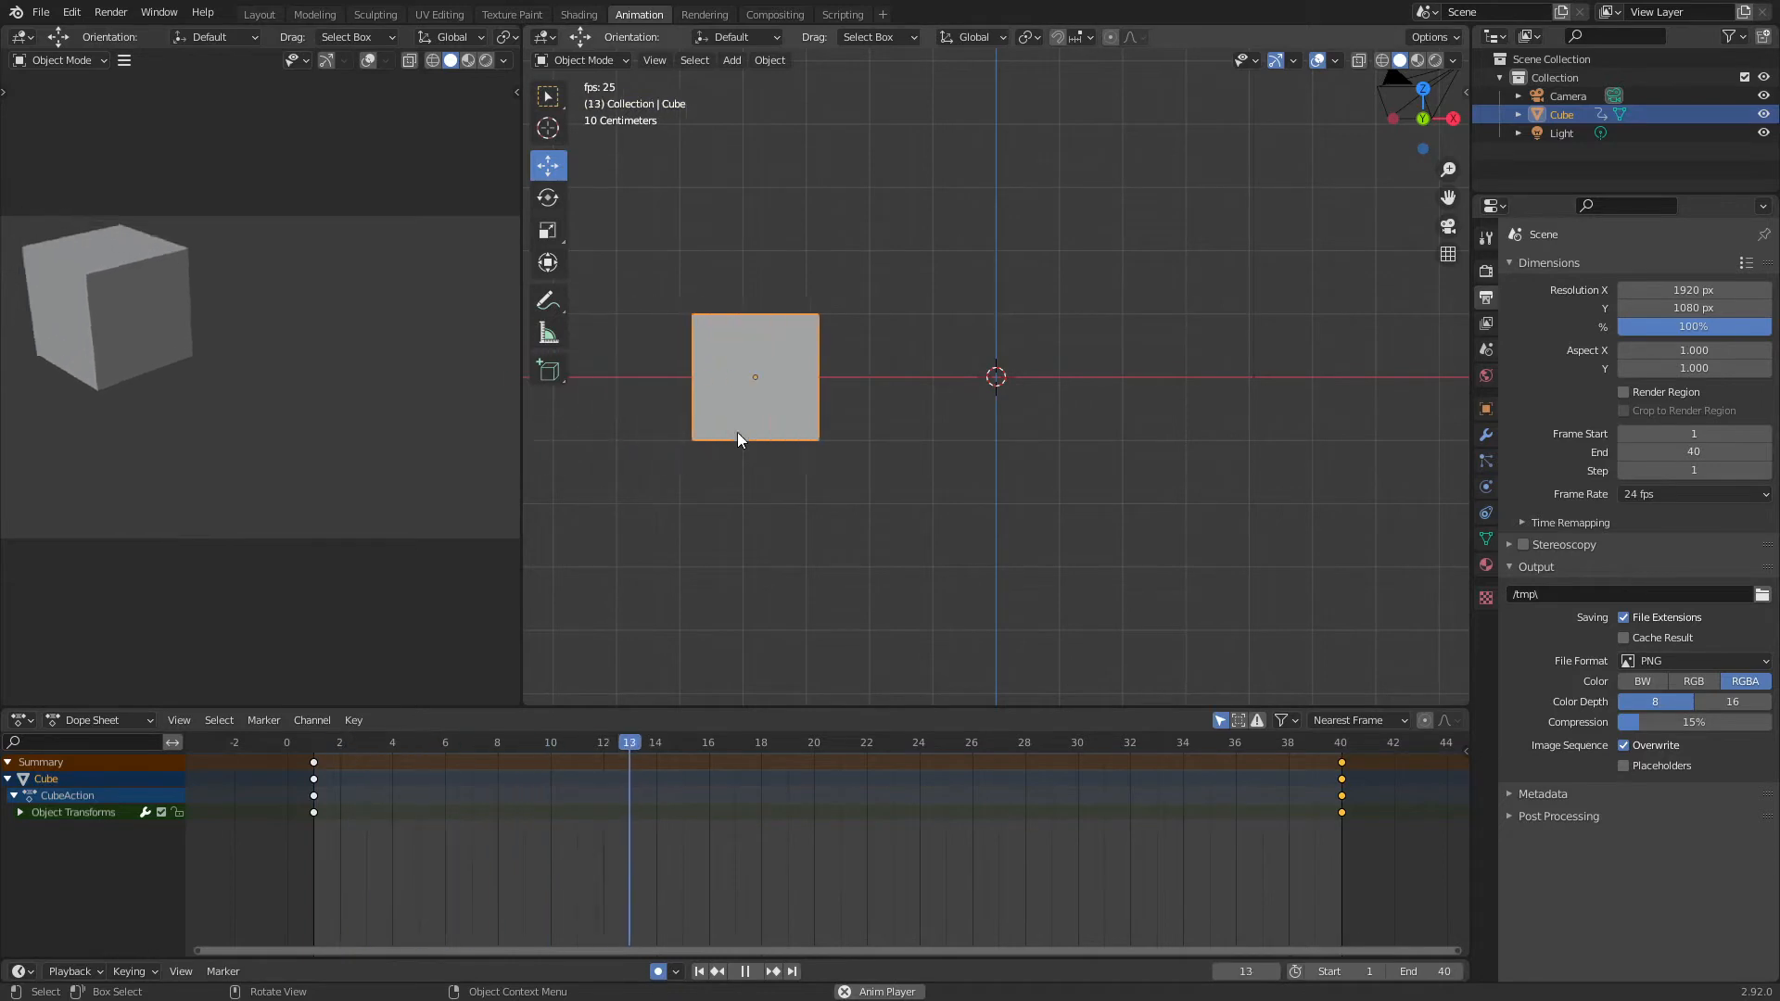
- Stop the playback, return to frame 1, and replace the Dope Sheet with the Graph Editor, fitting all the cube's curves in view
key(space)
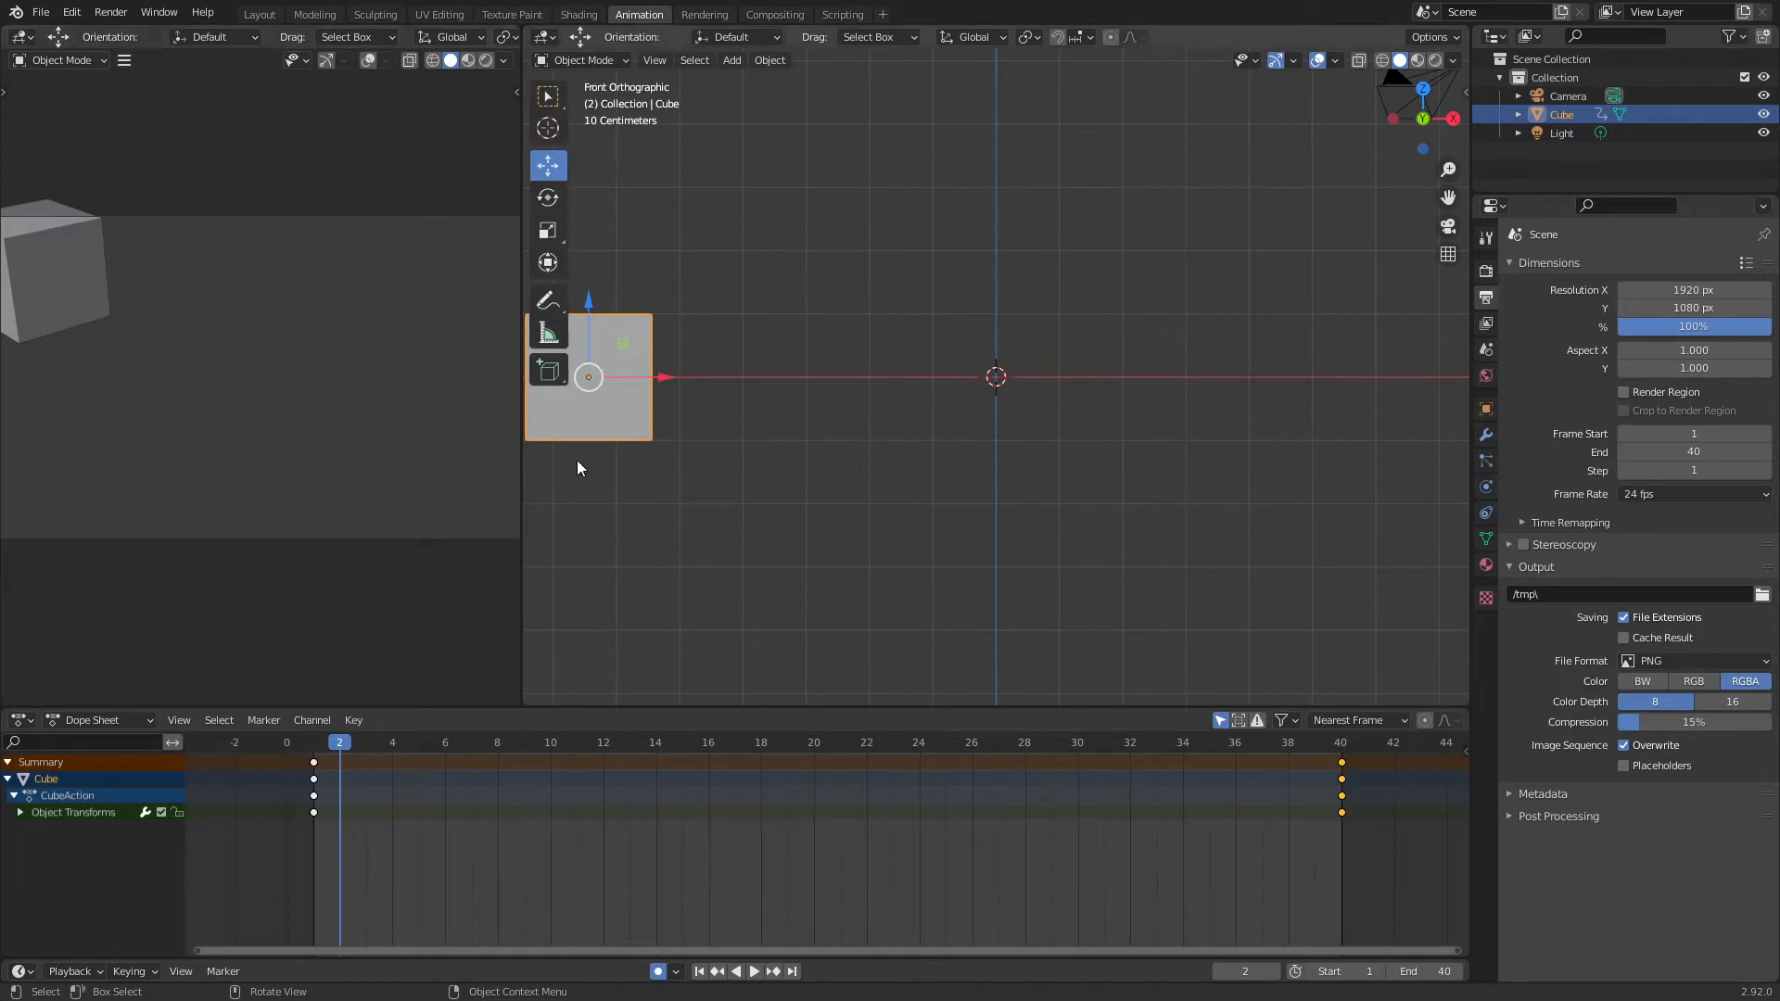
drag(336, 758, 321, 756)
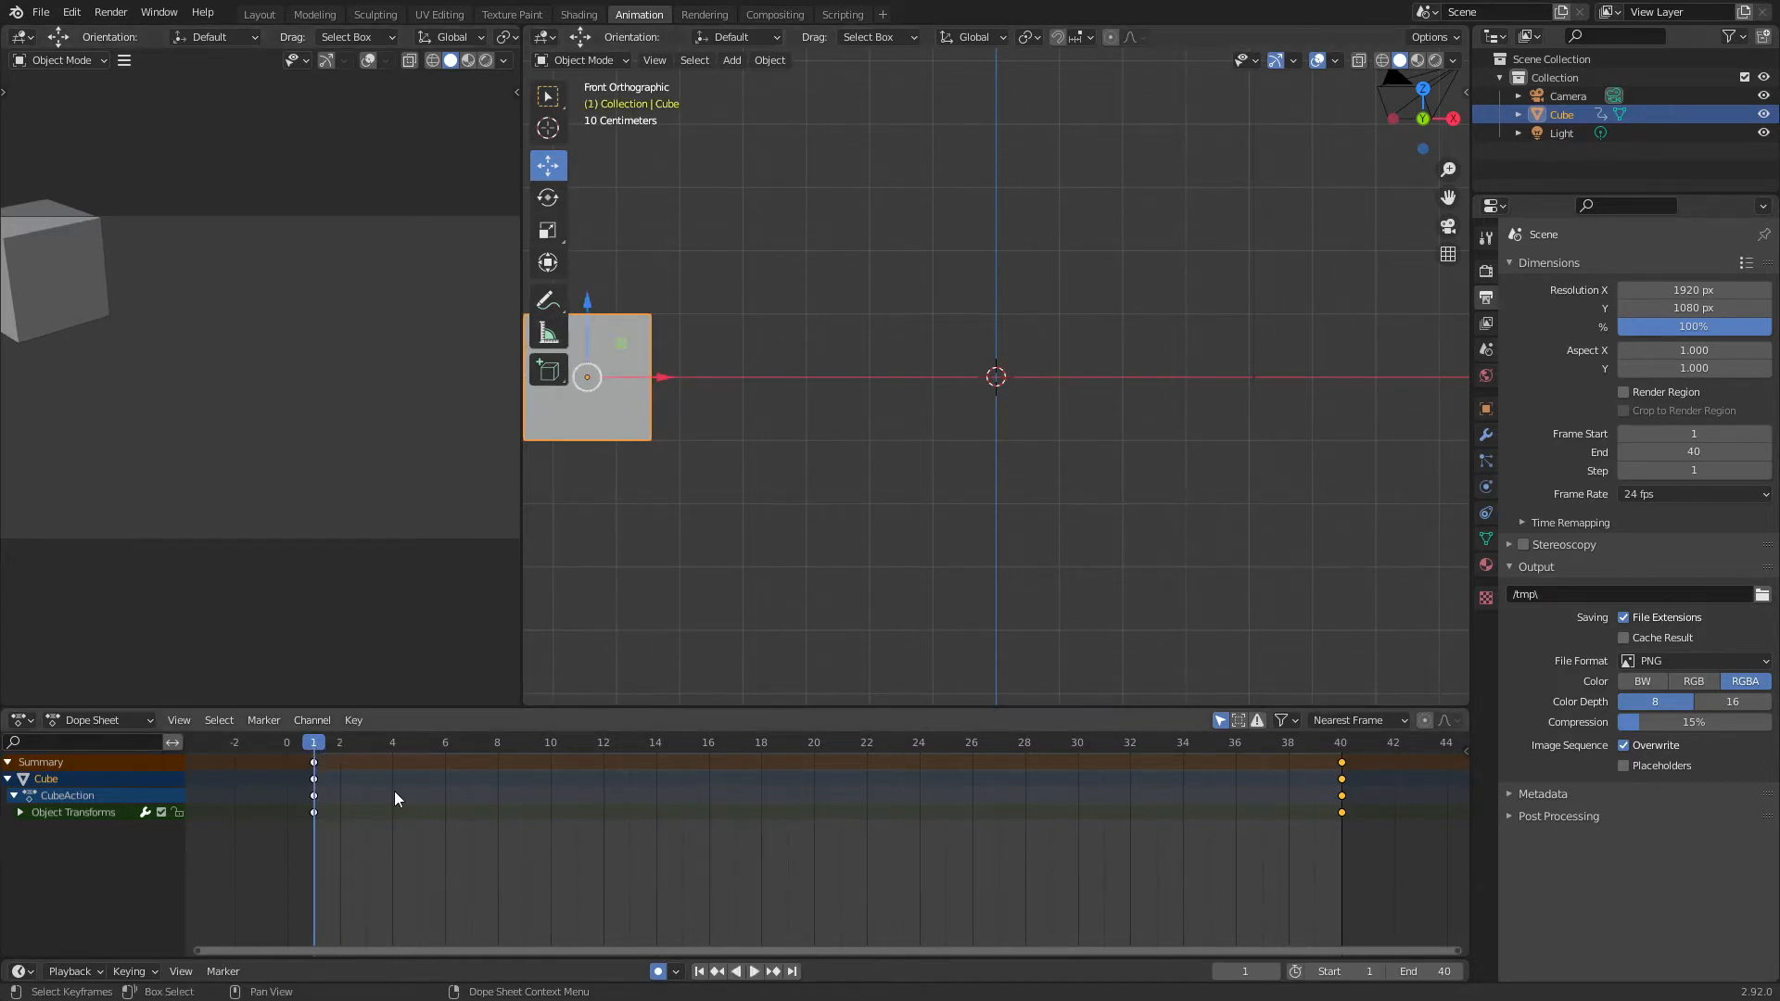
click(19, 722)
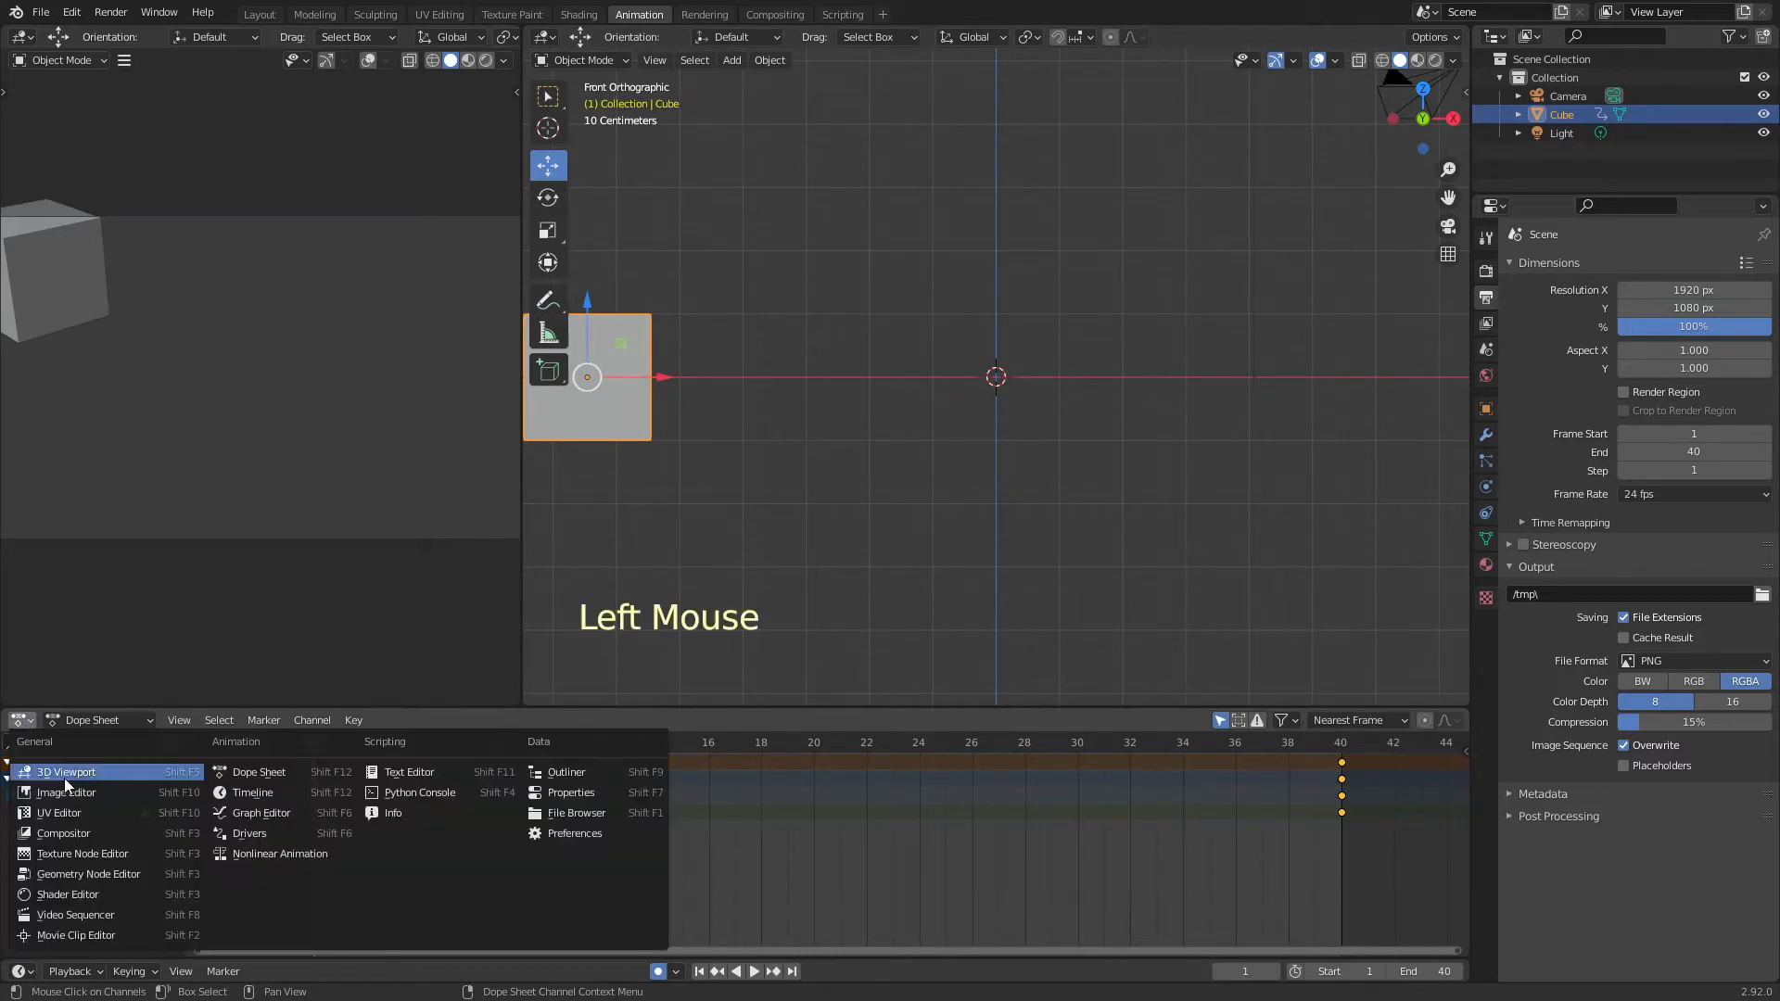
click(254, 813)
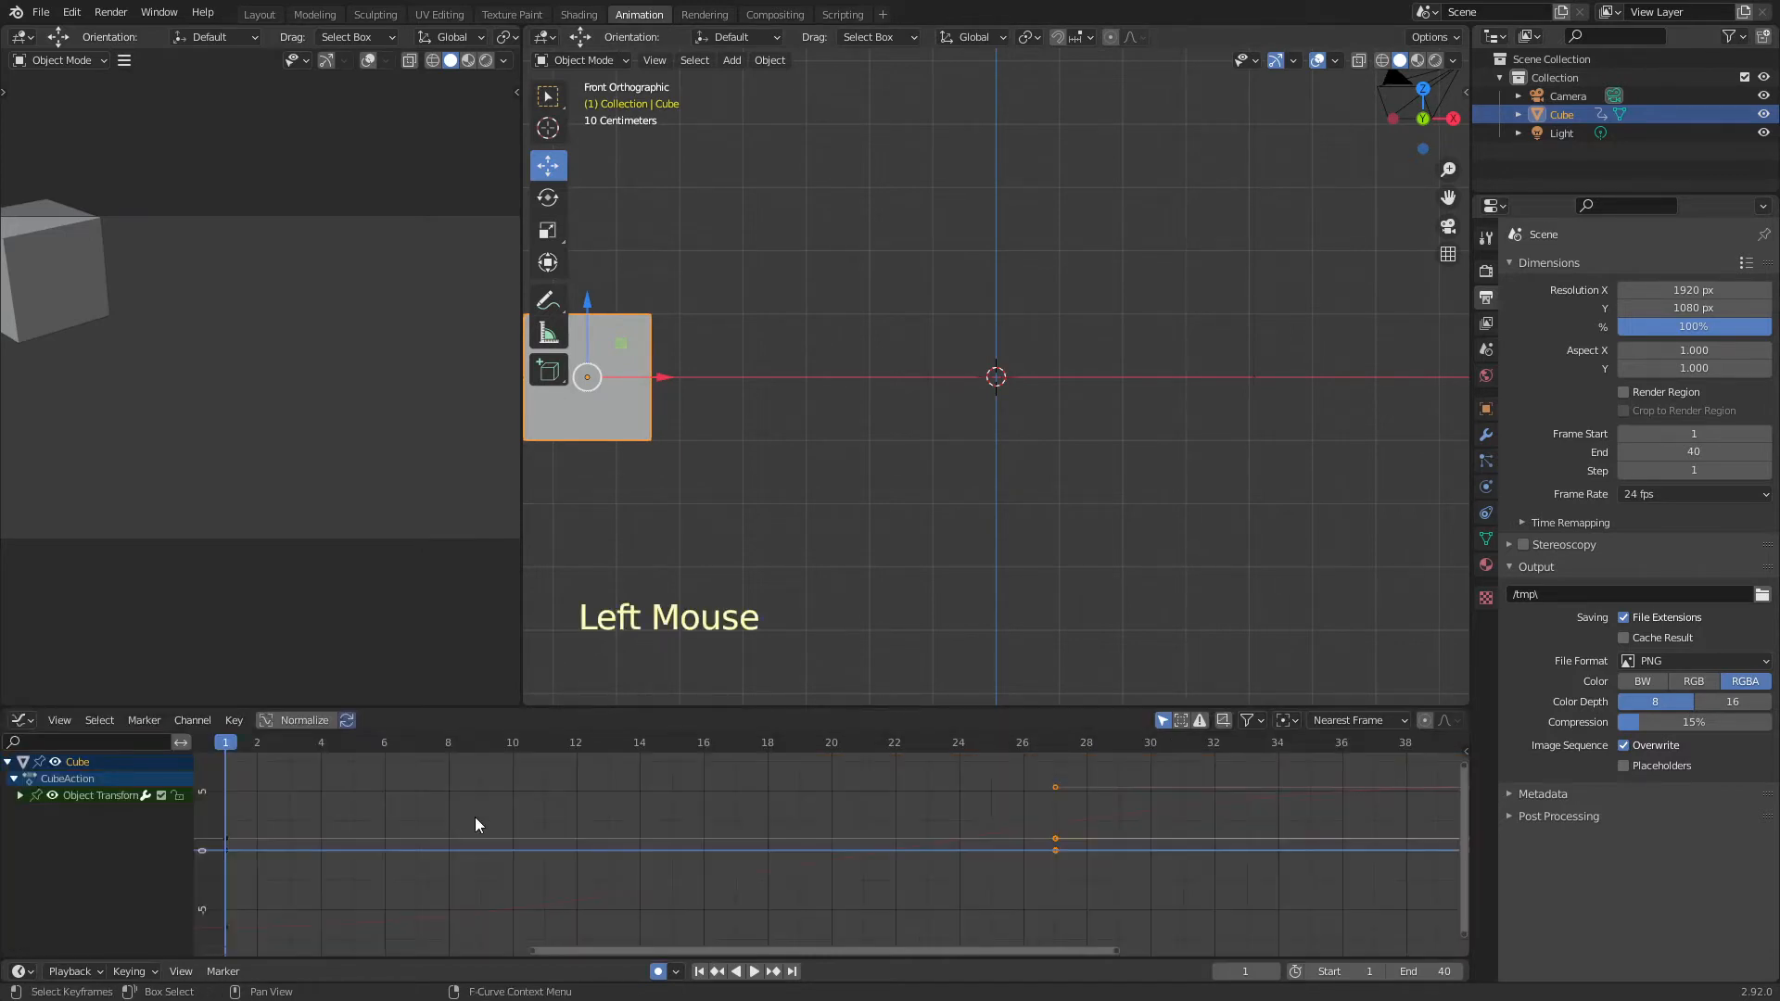
key(Home)
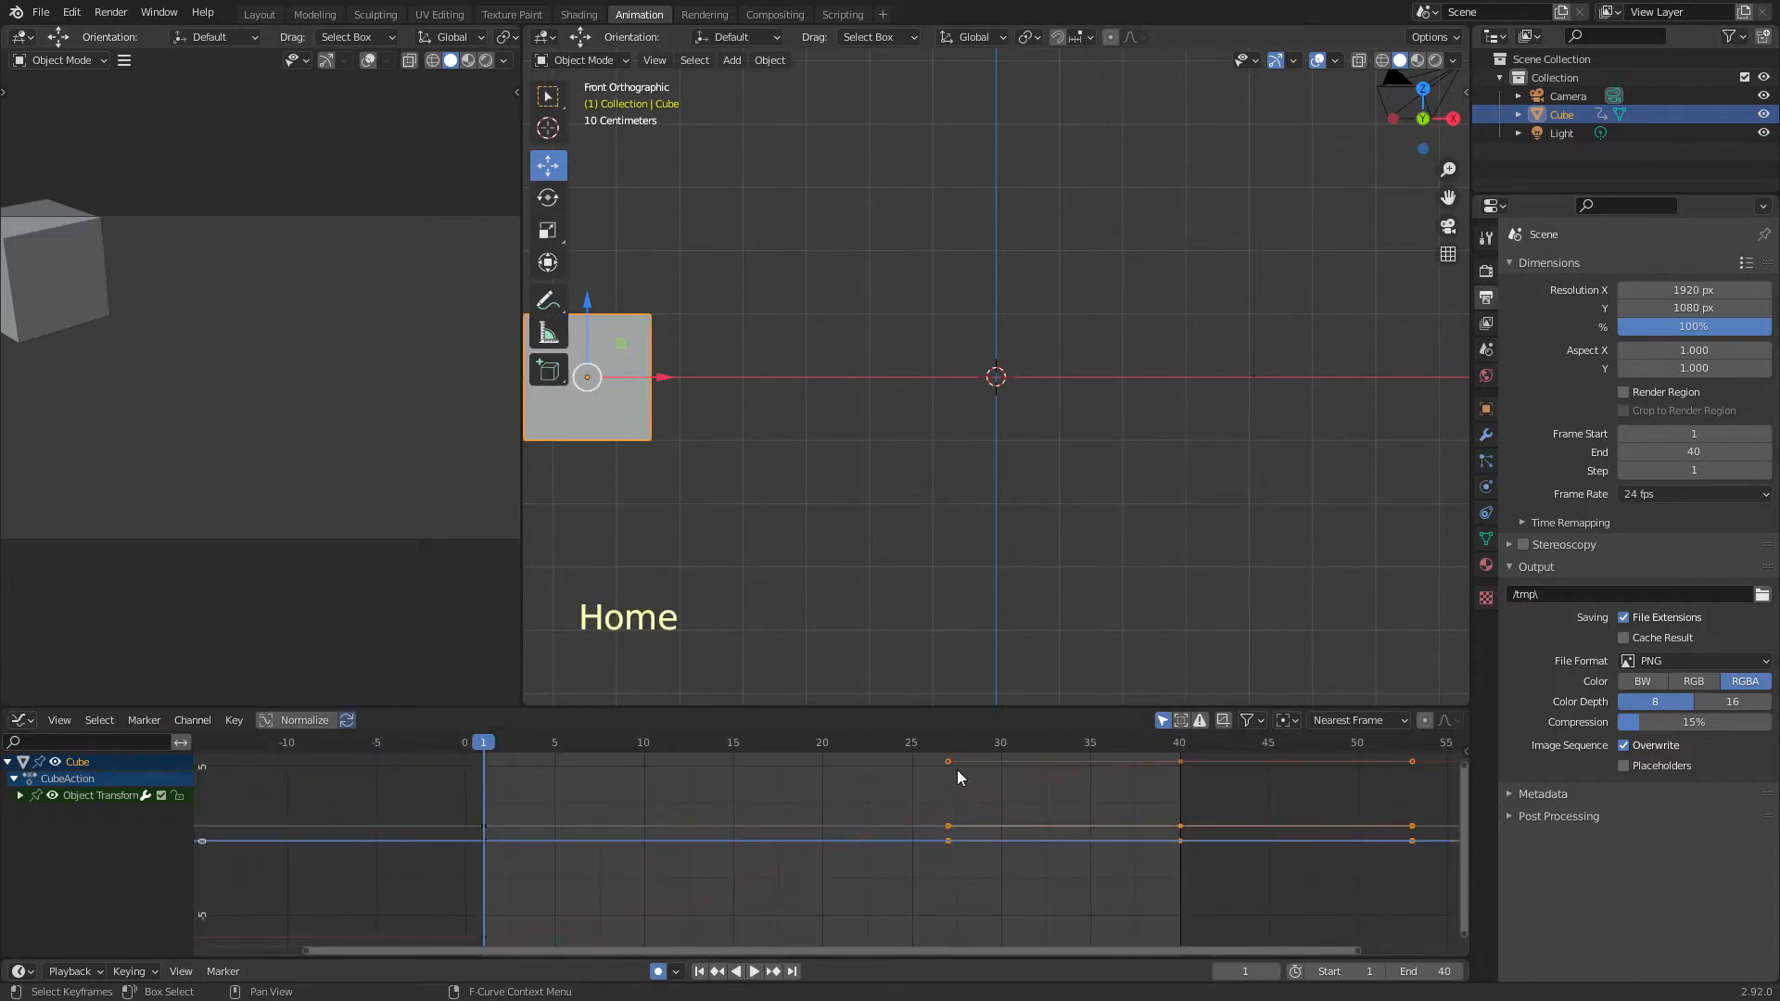
- Expand the cube's Object Transforms channels and examine the X, Y and Z Location curves one at a time
click(21, 796)
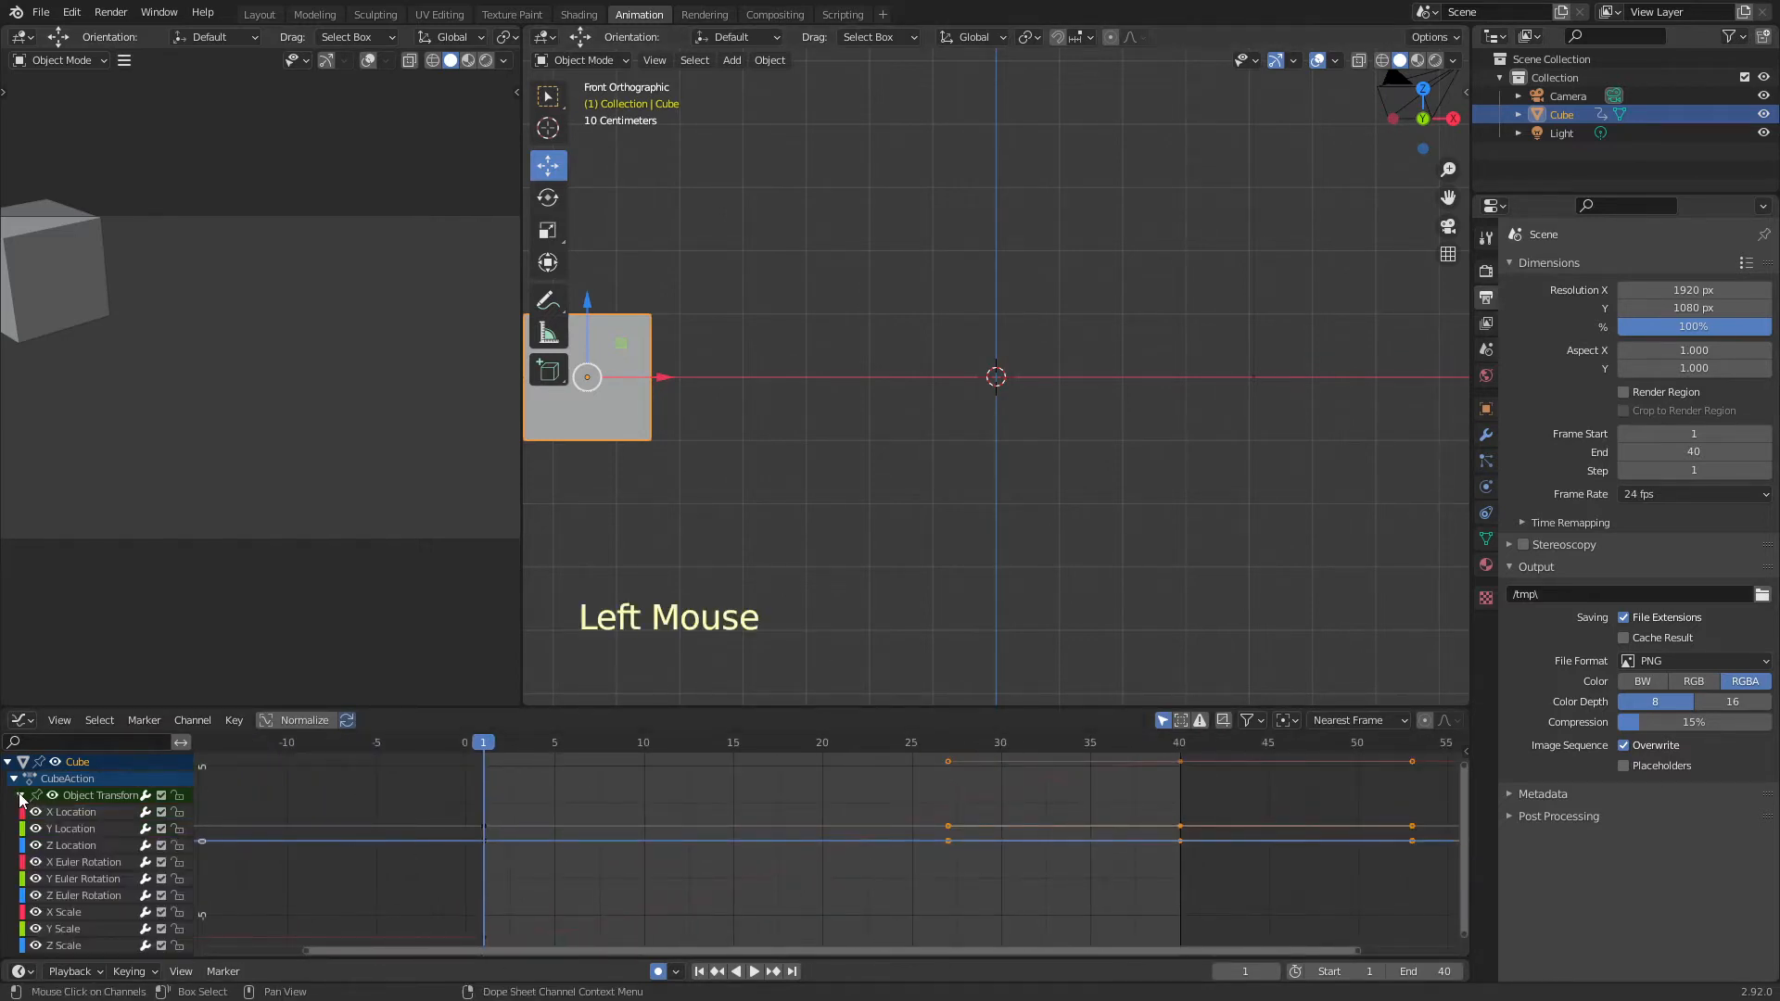
click(73, 831)
click(84, 812)
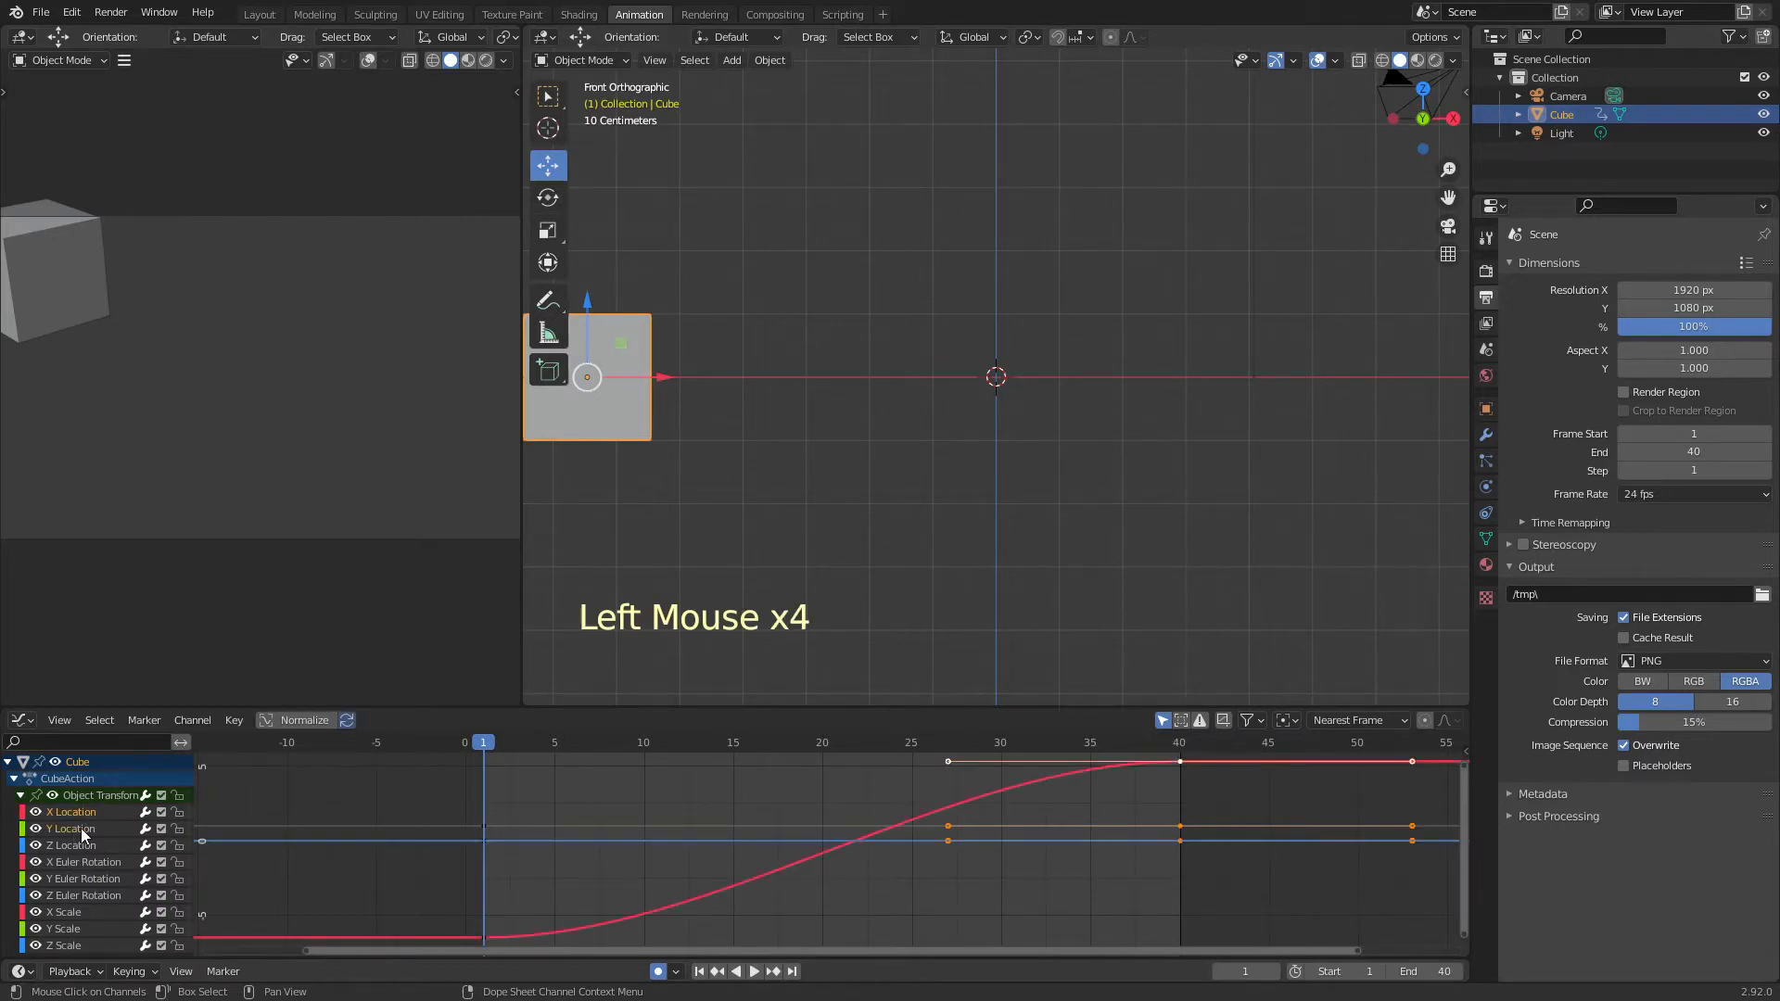
click(80, 830)
click(81, 812)
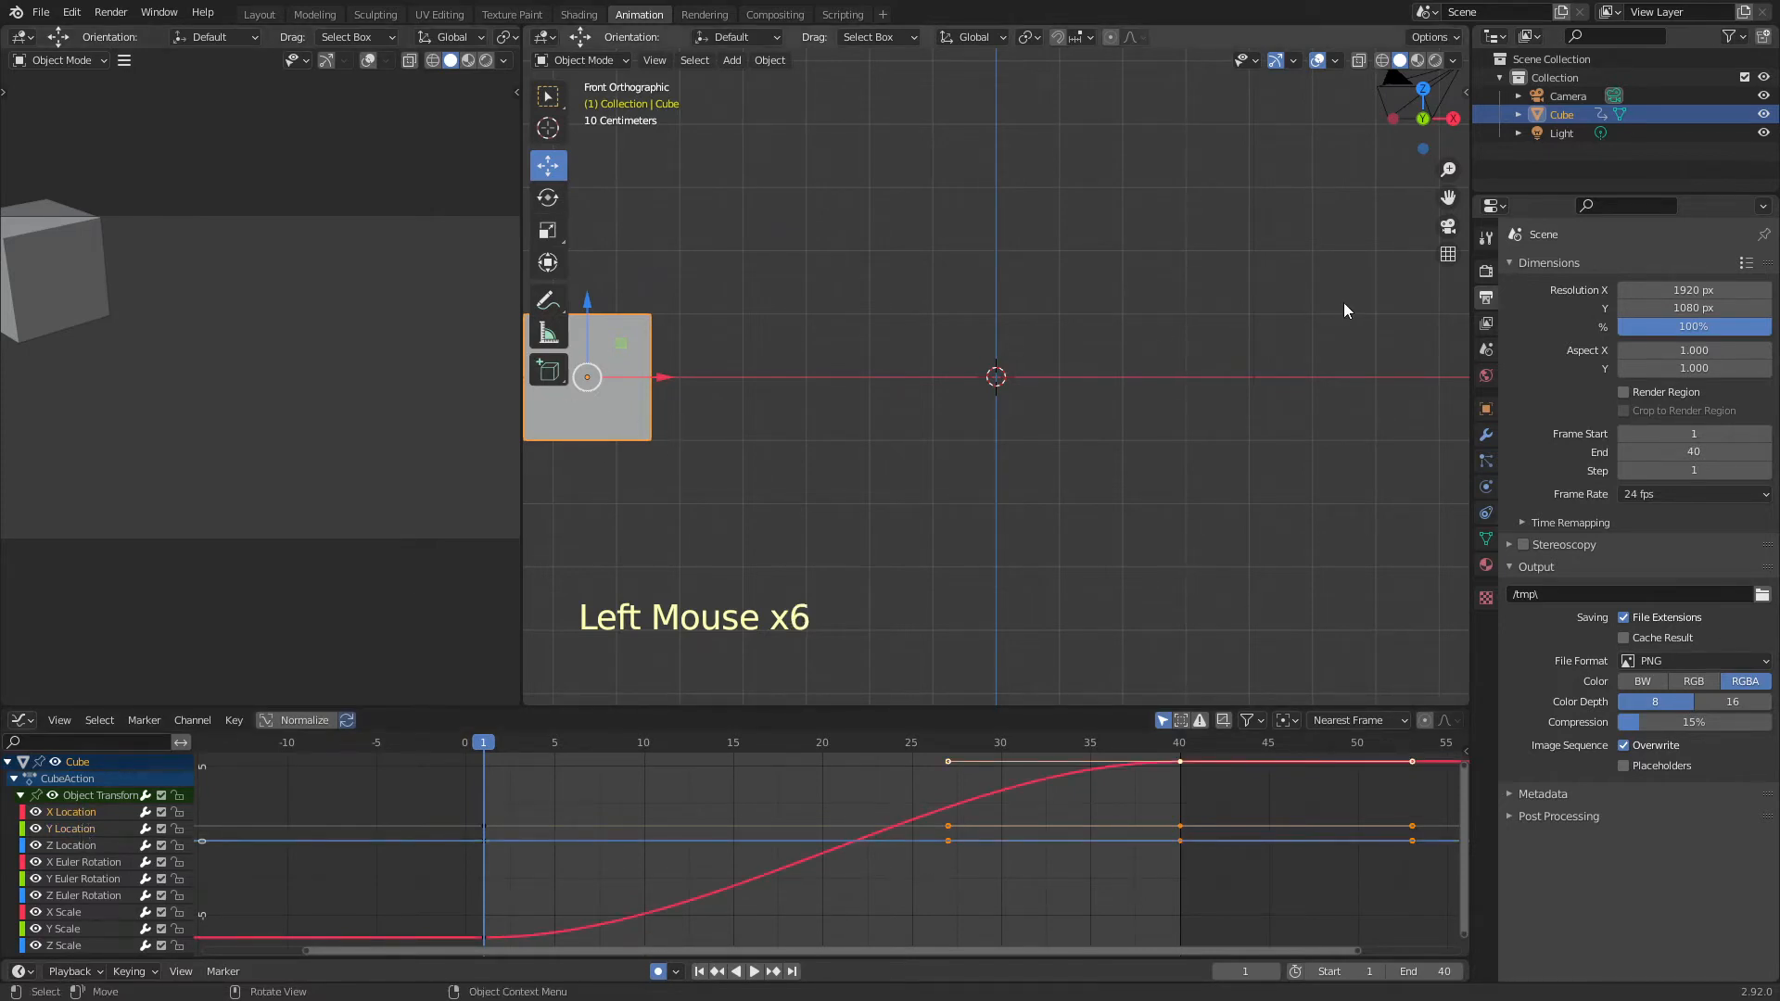
click(92, 823)
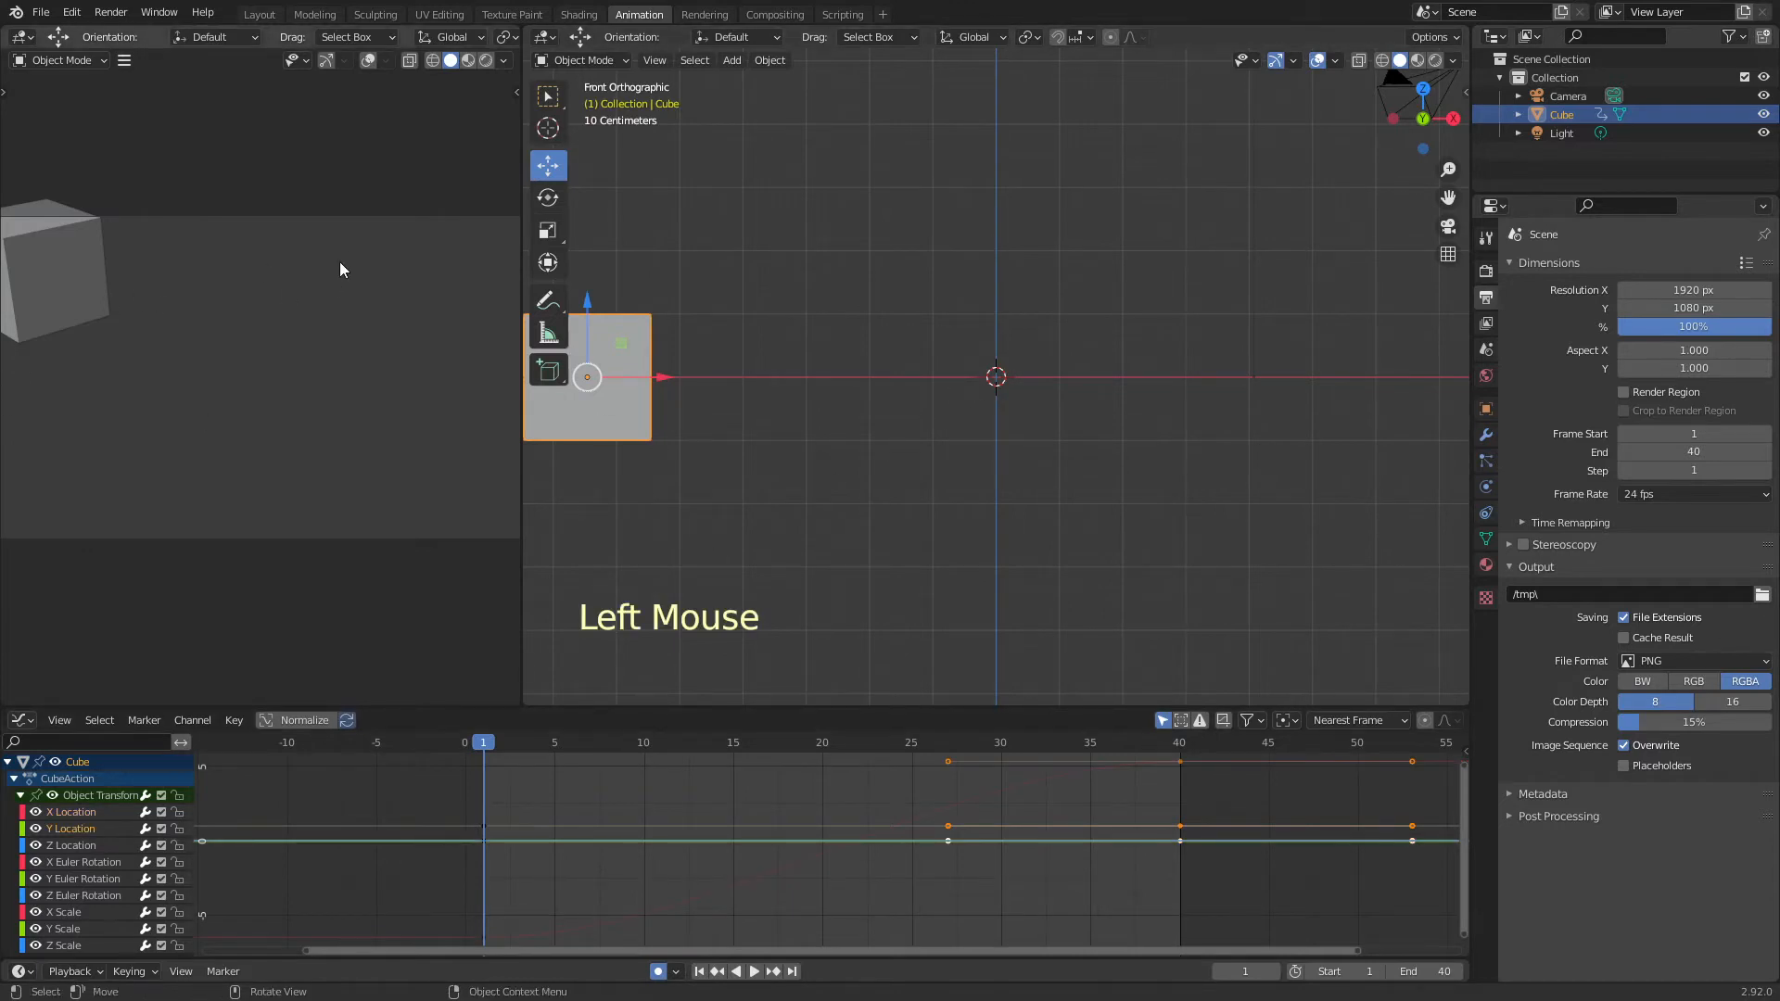
click(102, 845)
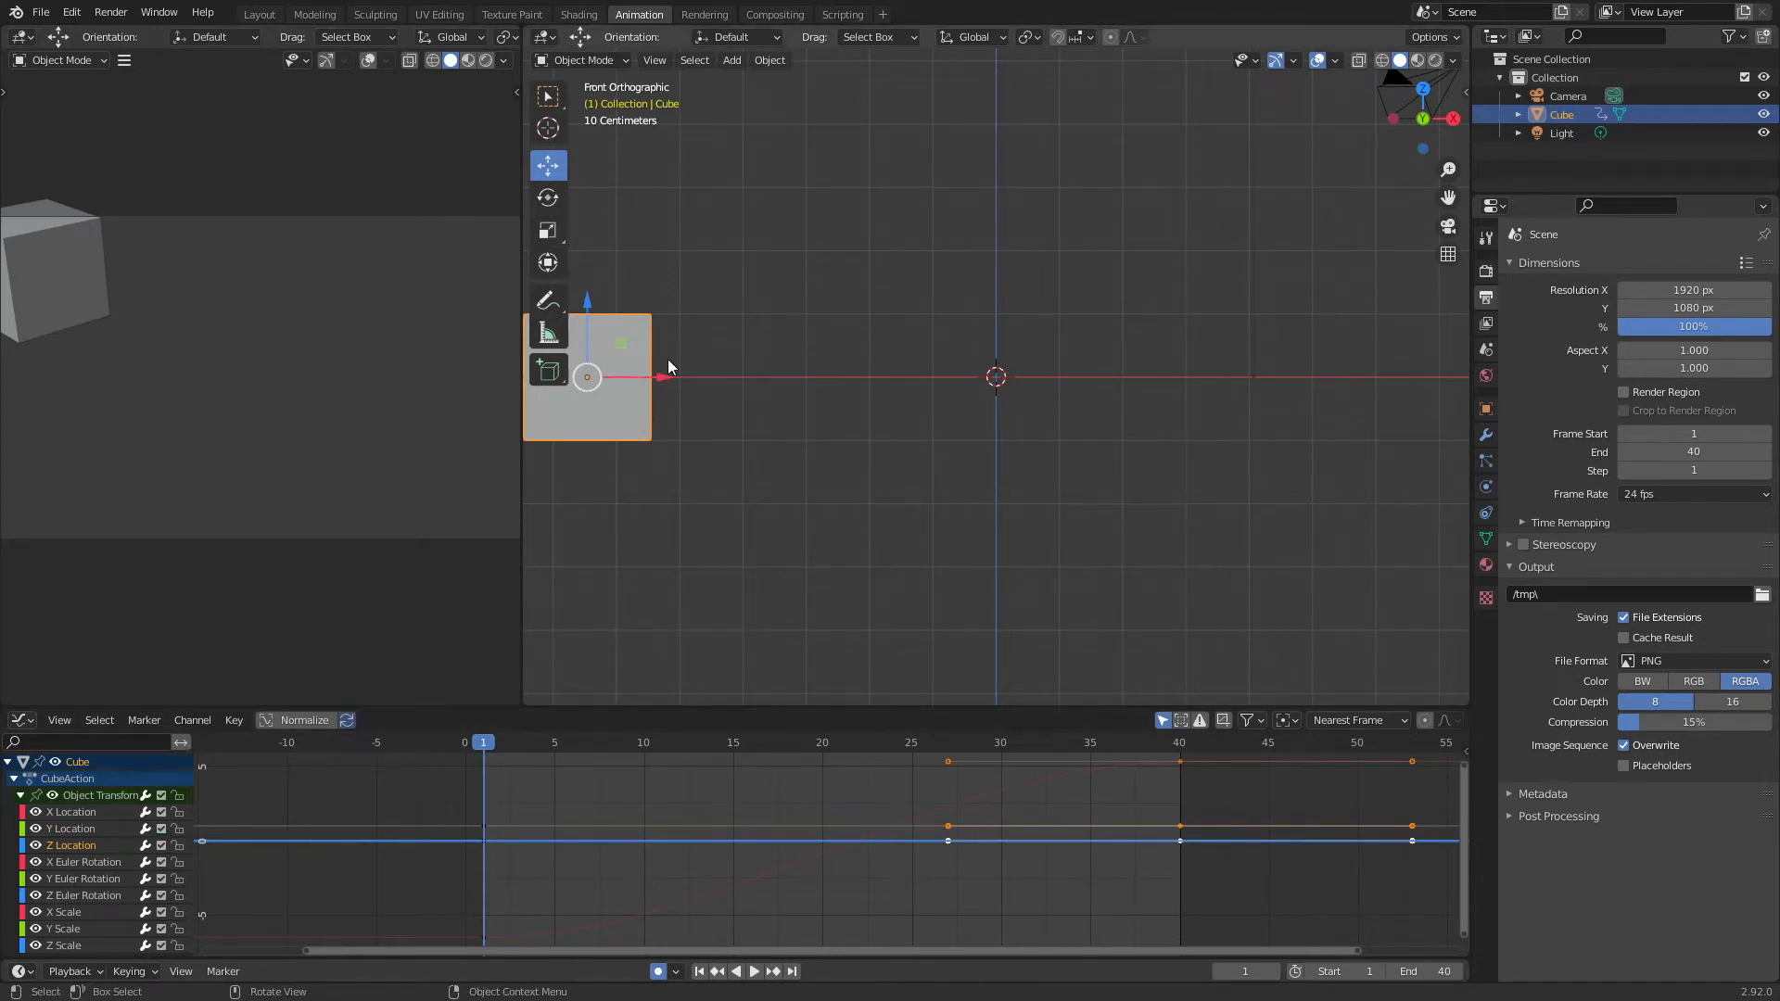
- Hide all transform curves except X Location, select that channel, and make the Graph Editor area taller
click(52, 796)
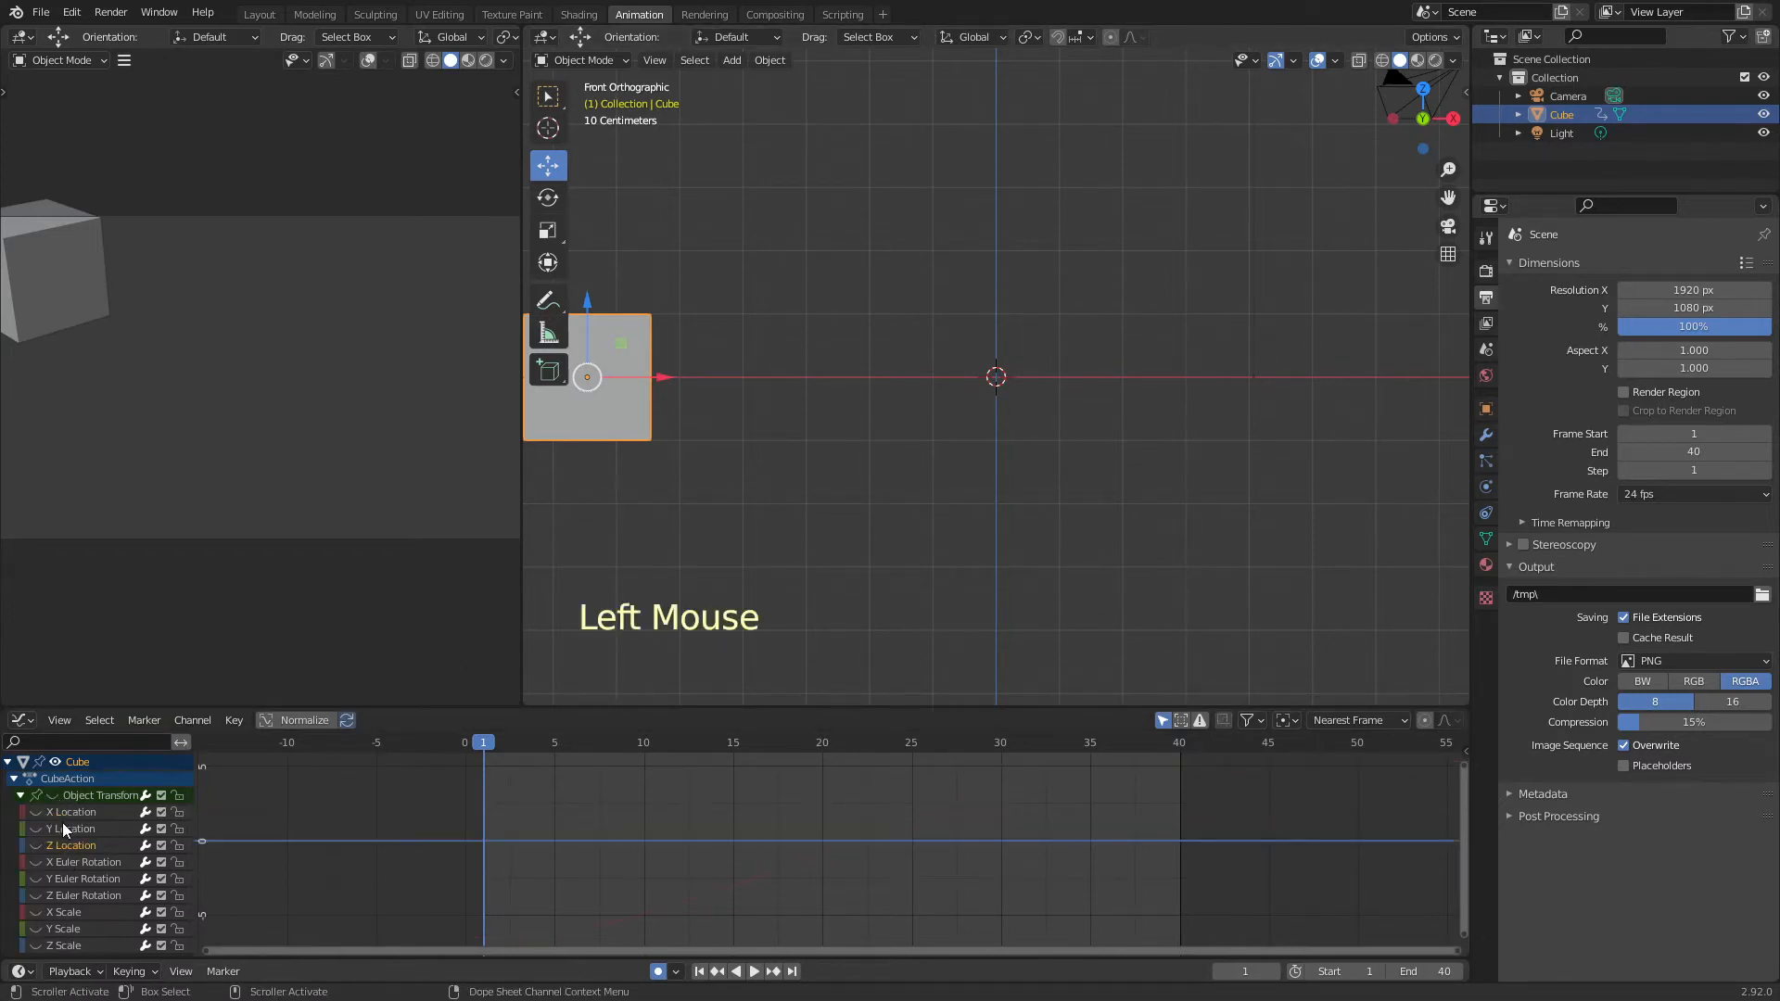
click(36, 812)
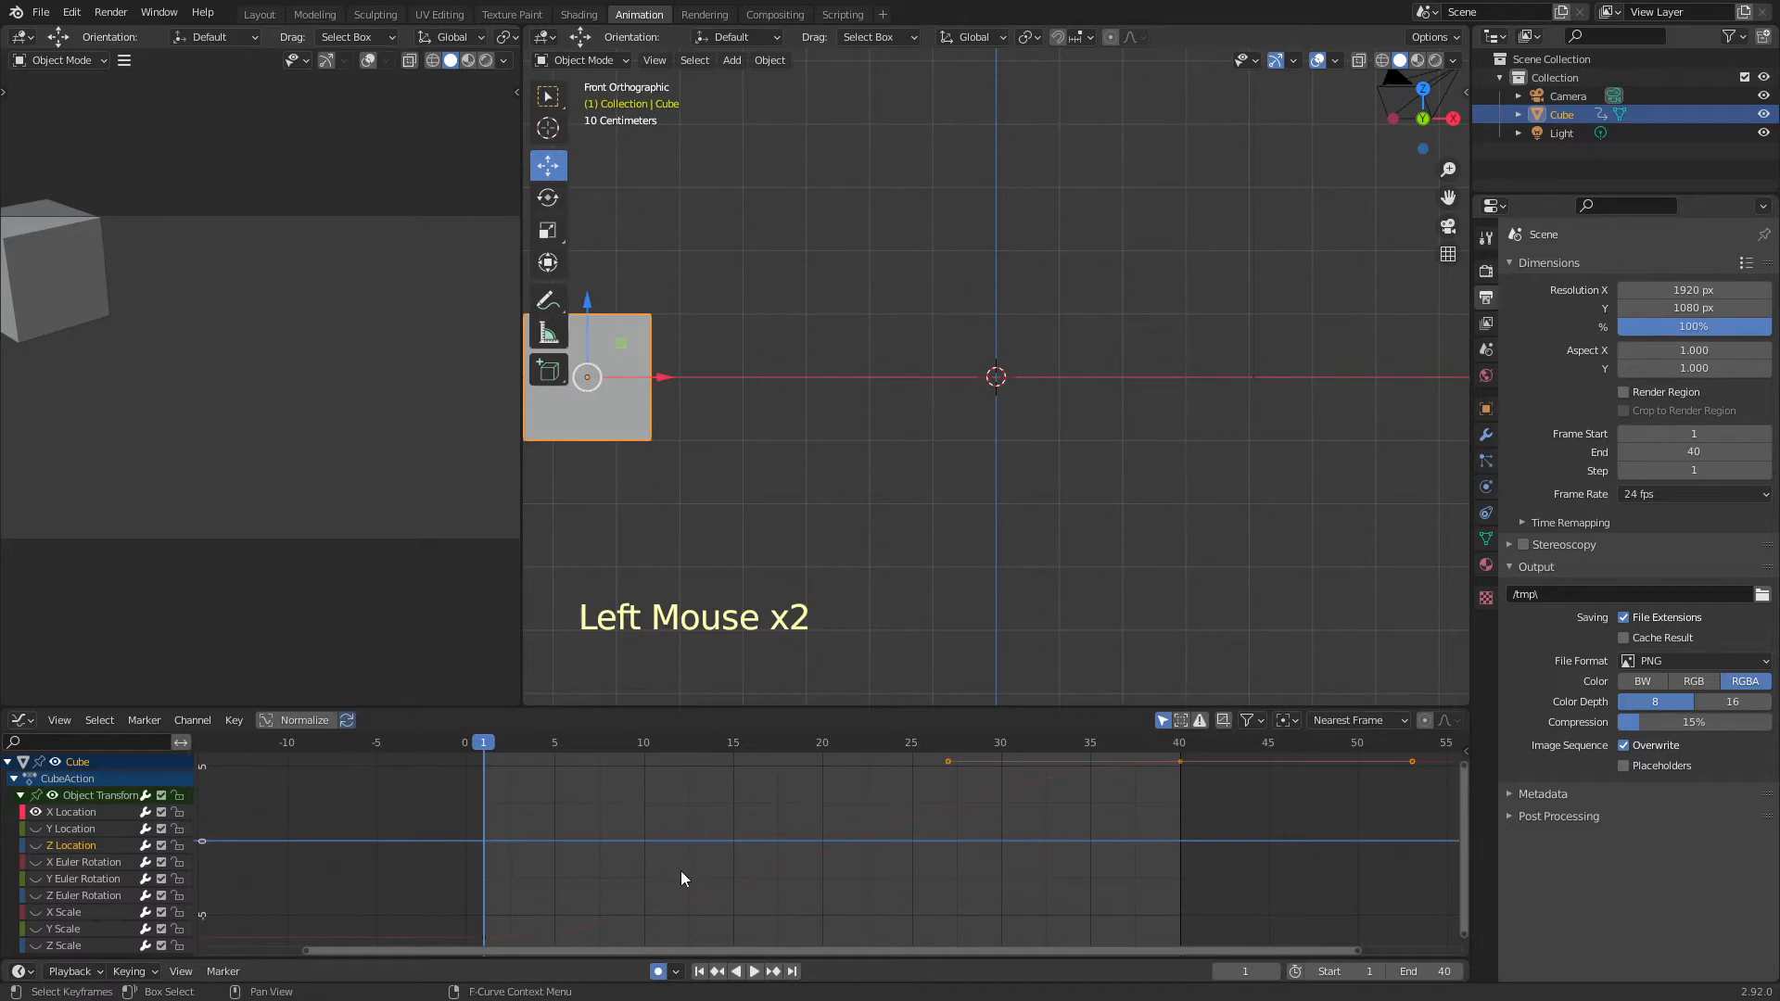
click(82, 812)
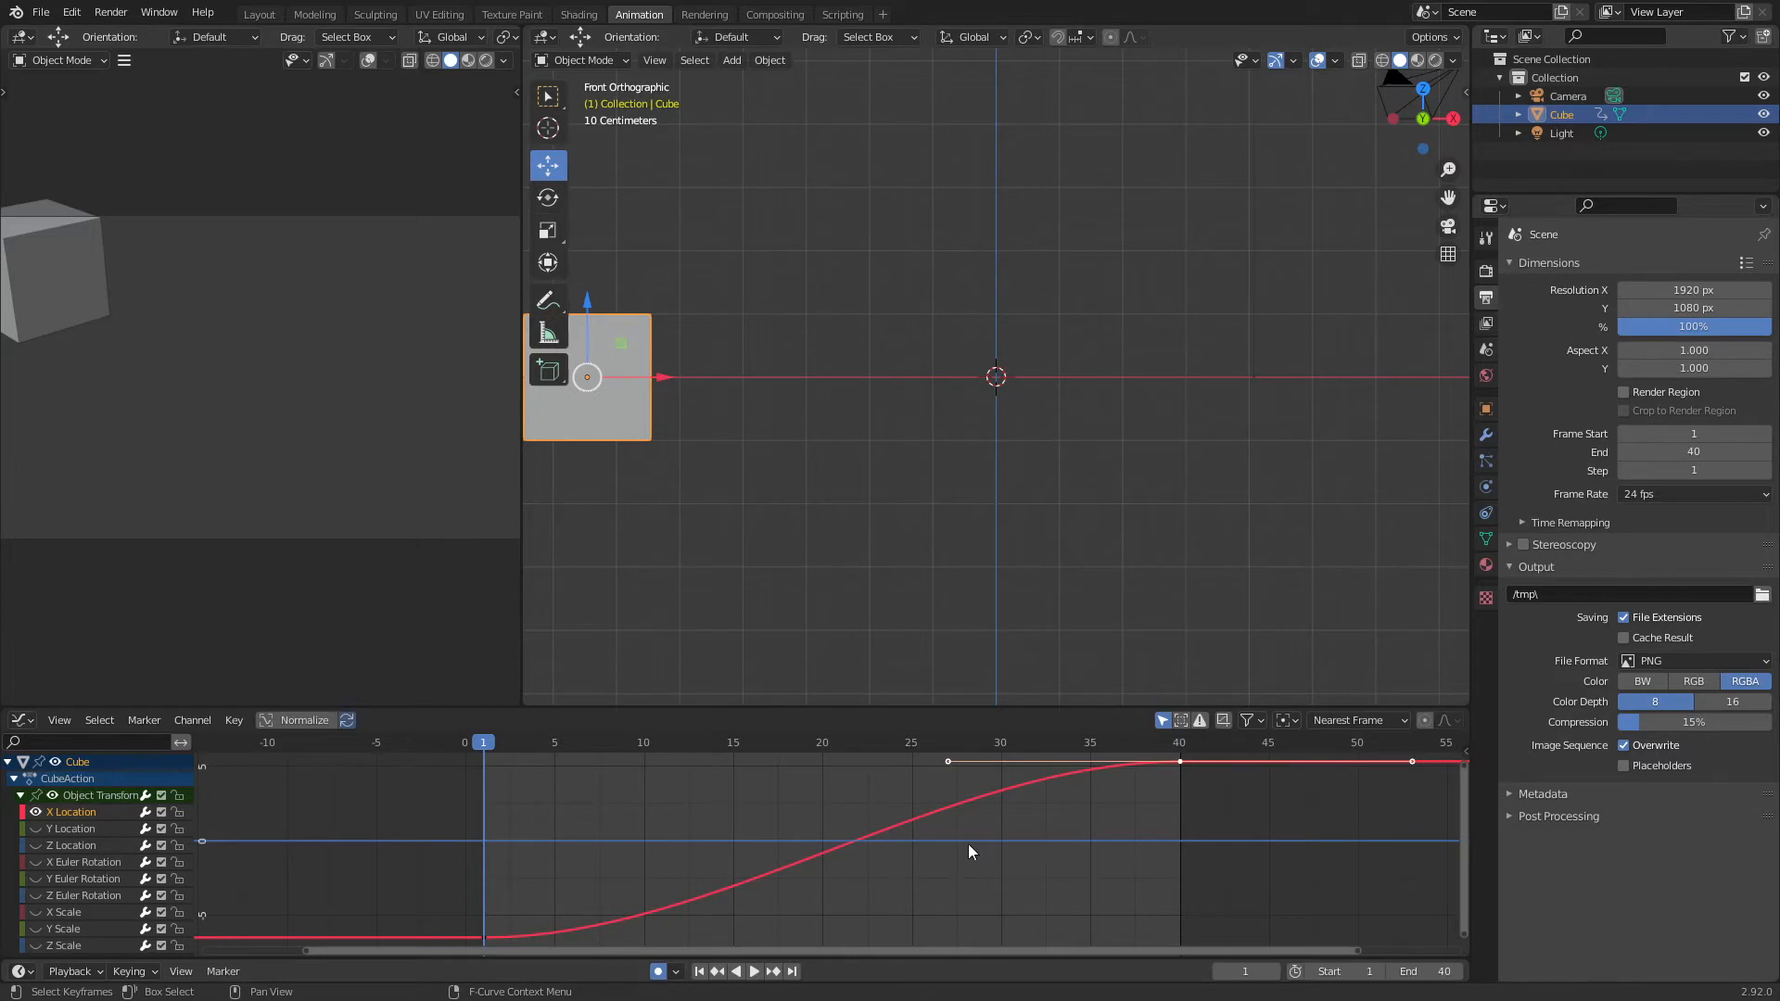
drag(897, 709, 901, 654)
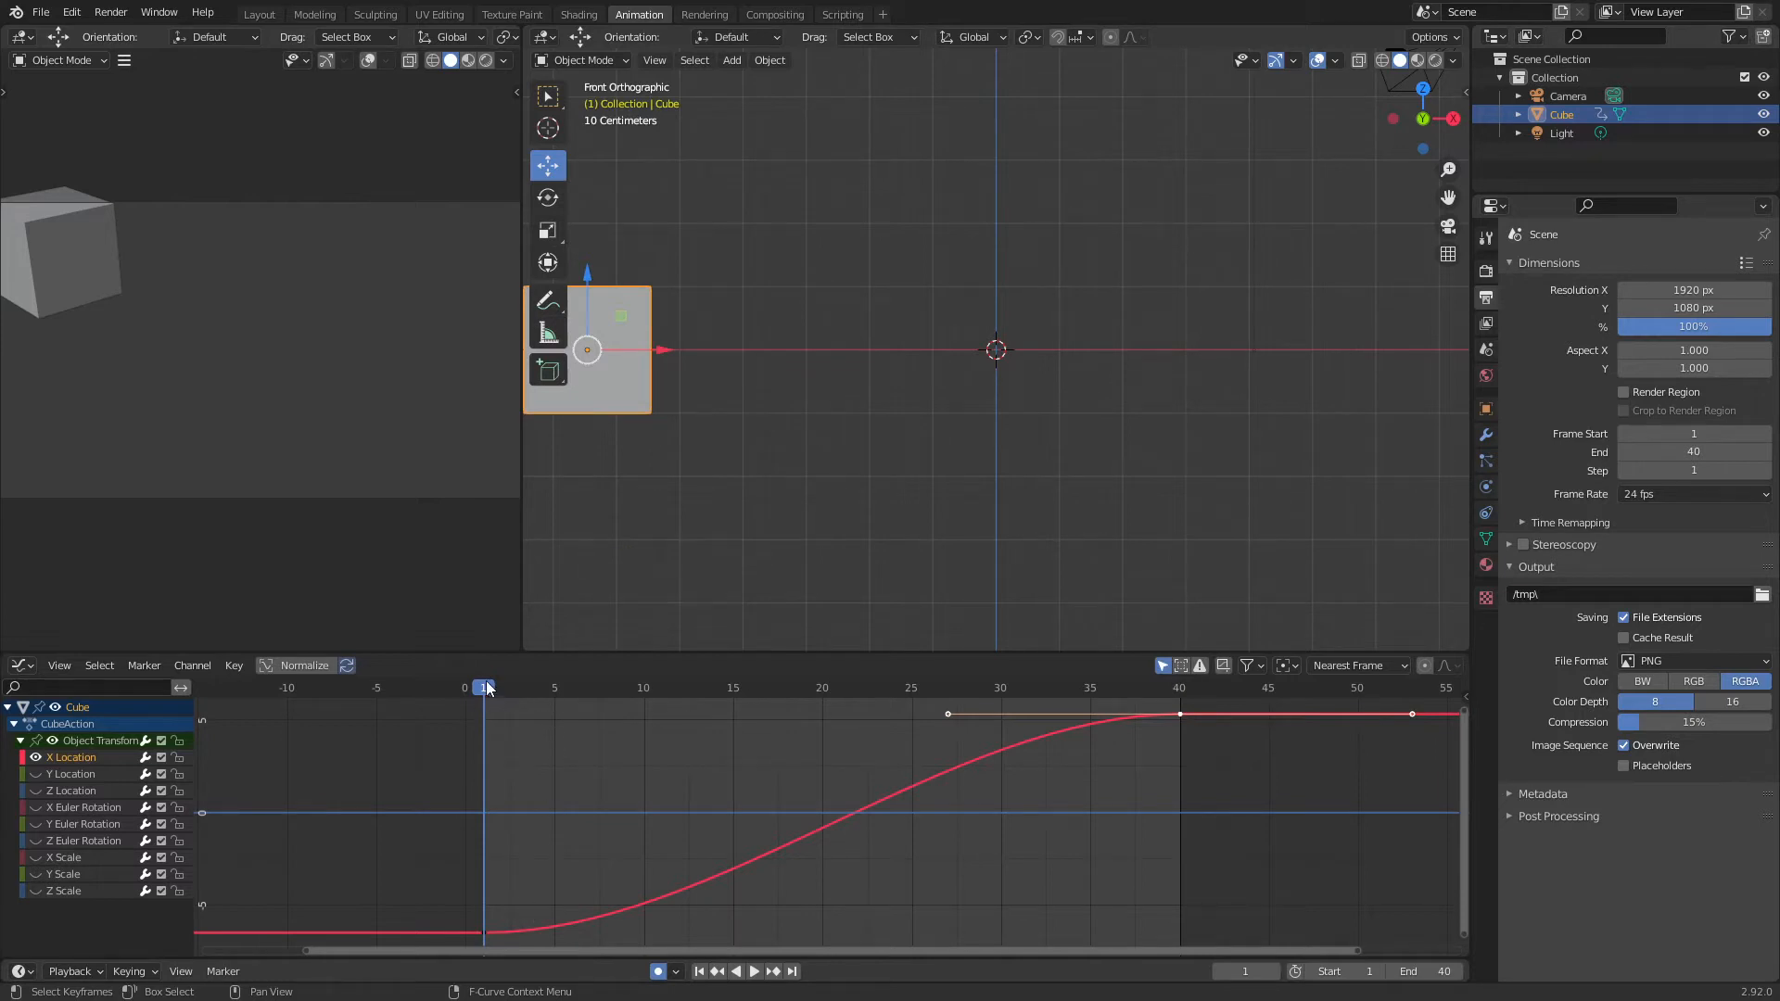
- Scrub the cube's motion between frames 1 and 5 against the X Location curve, and play the animation from frame 1
drag(491, 710, 549, 712)
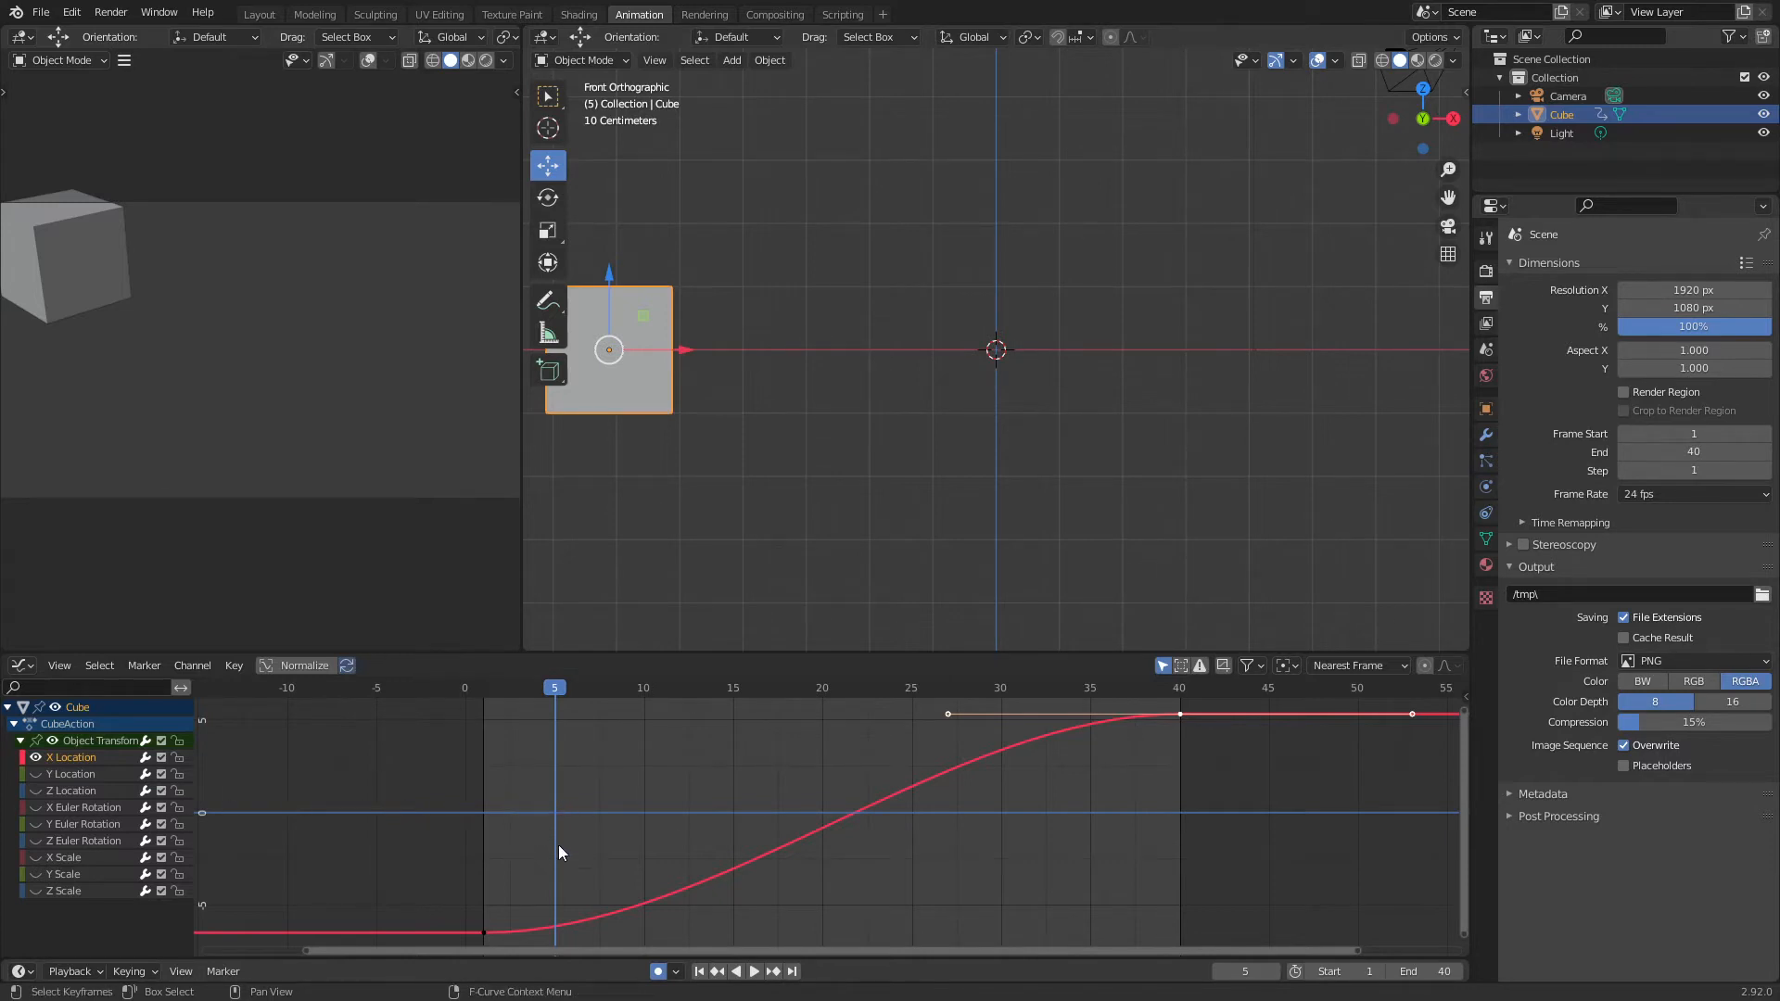
mouse_move(556, 691)
mouse_down()
mouse_move(498, 698)
mouse_move(553, 700)
mouse_move(555, 751)
mouse_up()
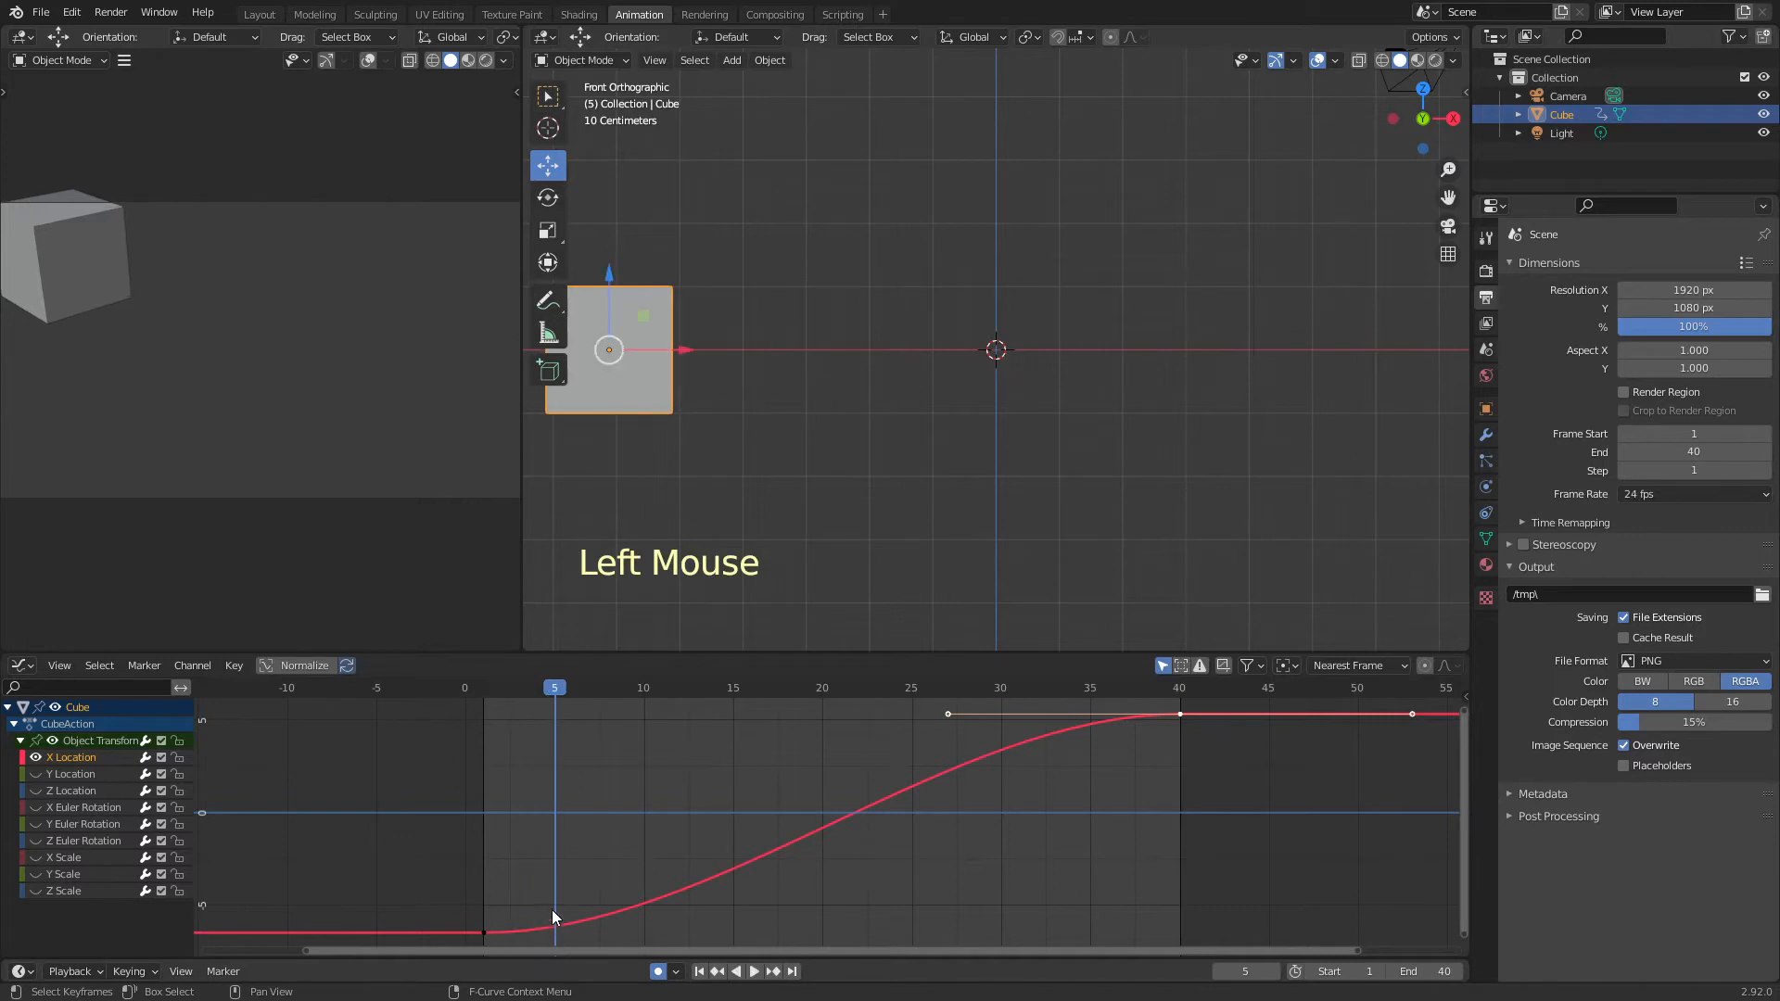
drag(556, 691, 502, 810)
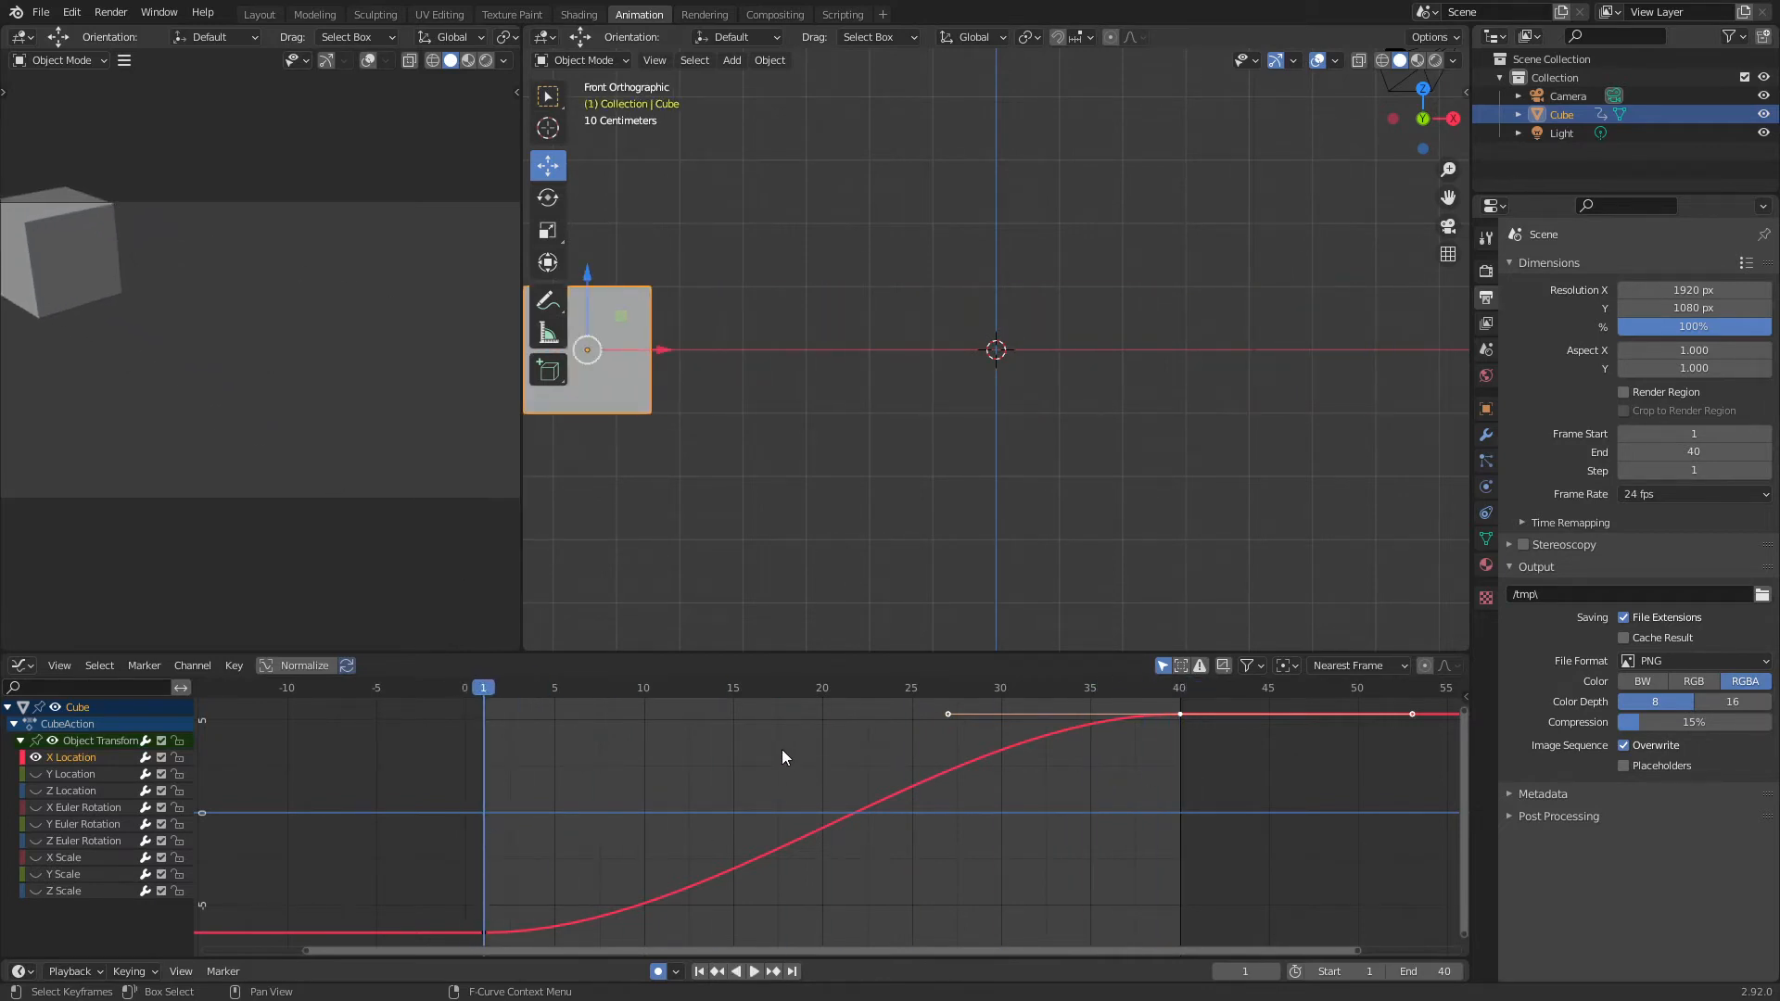
click(755, 971)
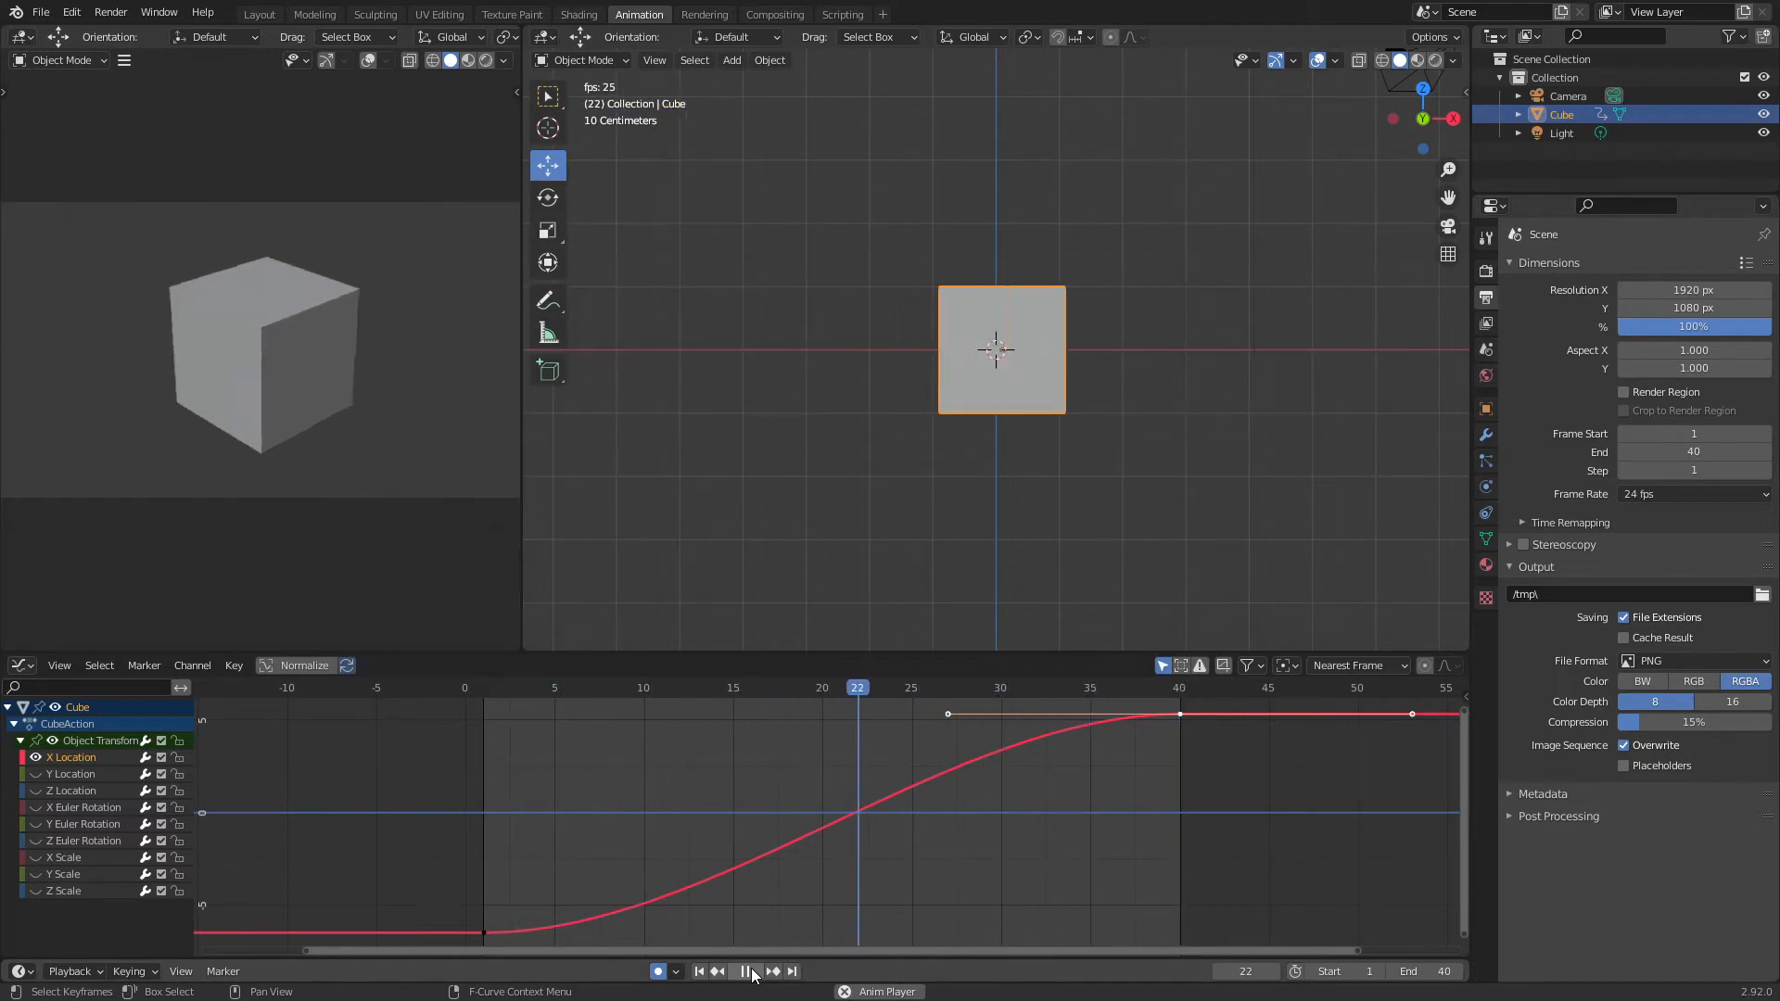
click(747, 972)
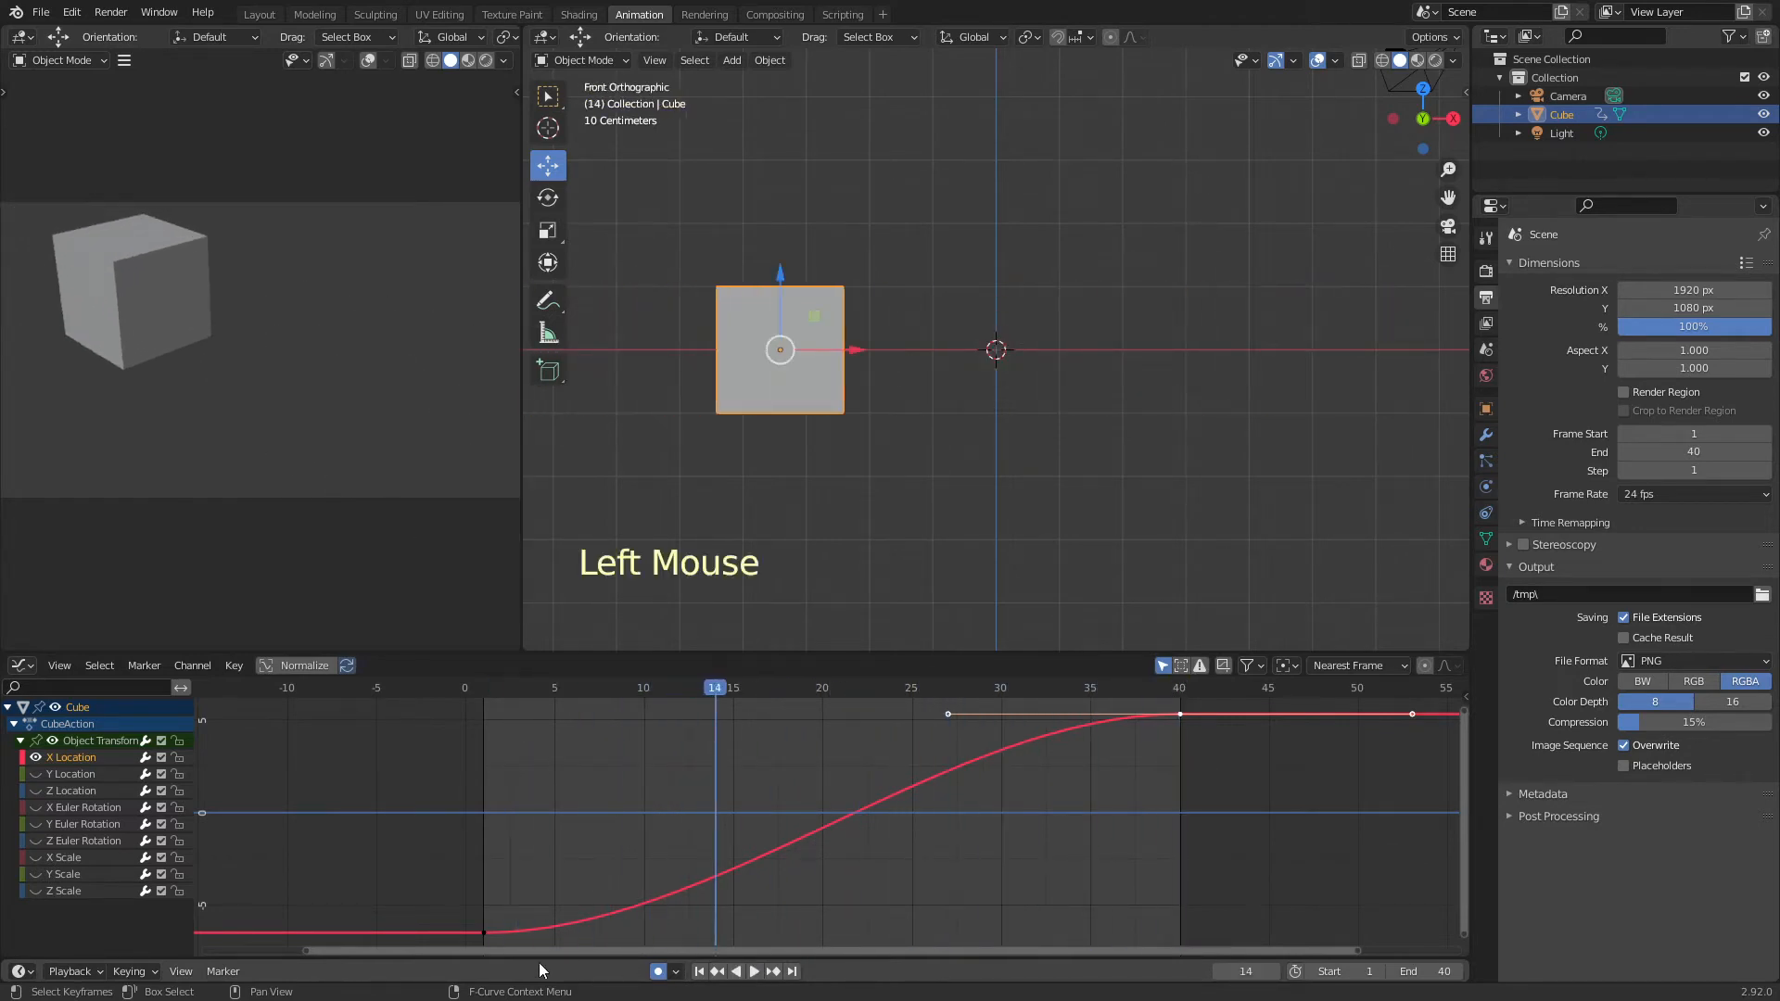
- Raise the right handle of the frame 1 X Location keyframe to just below zero at frame 14 for an abrupt, fast start
double_click(1180, 713)
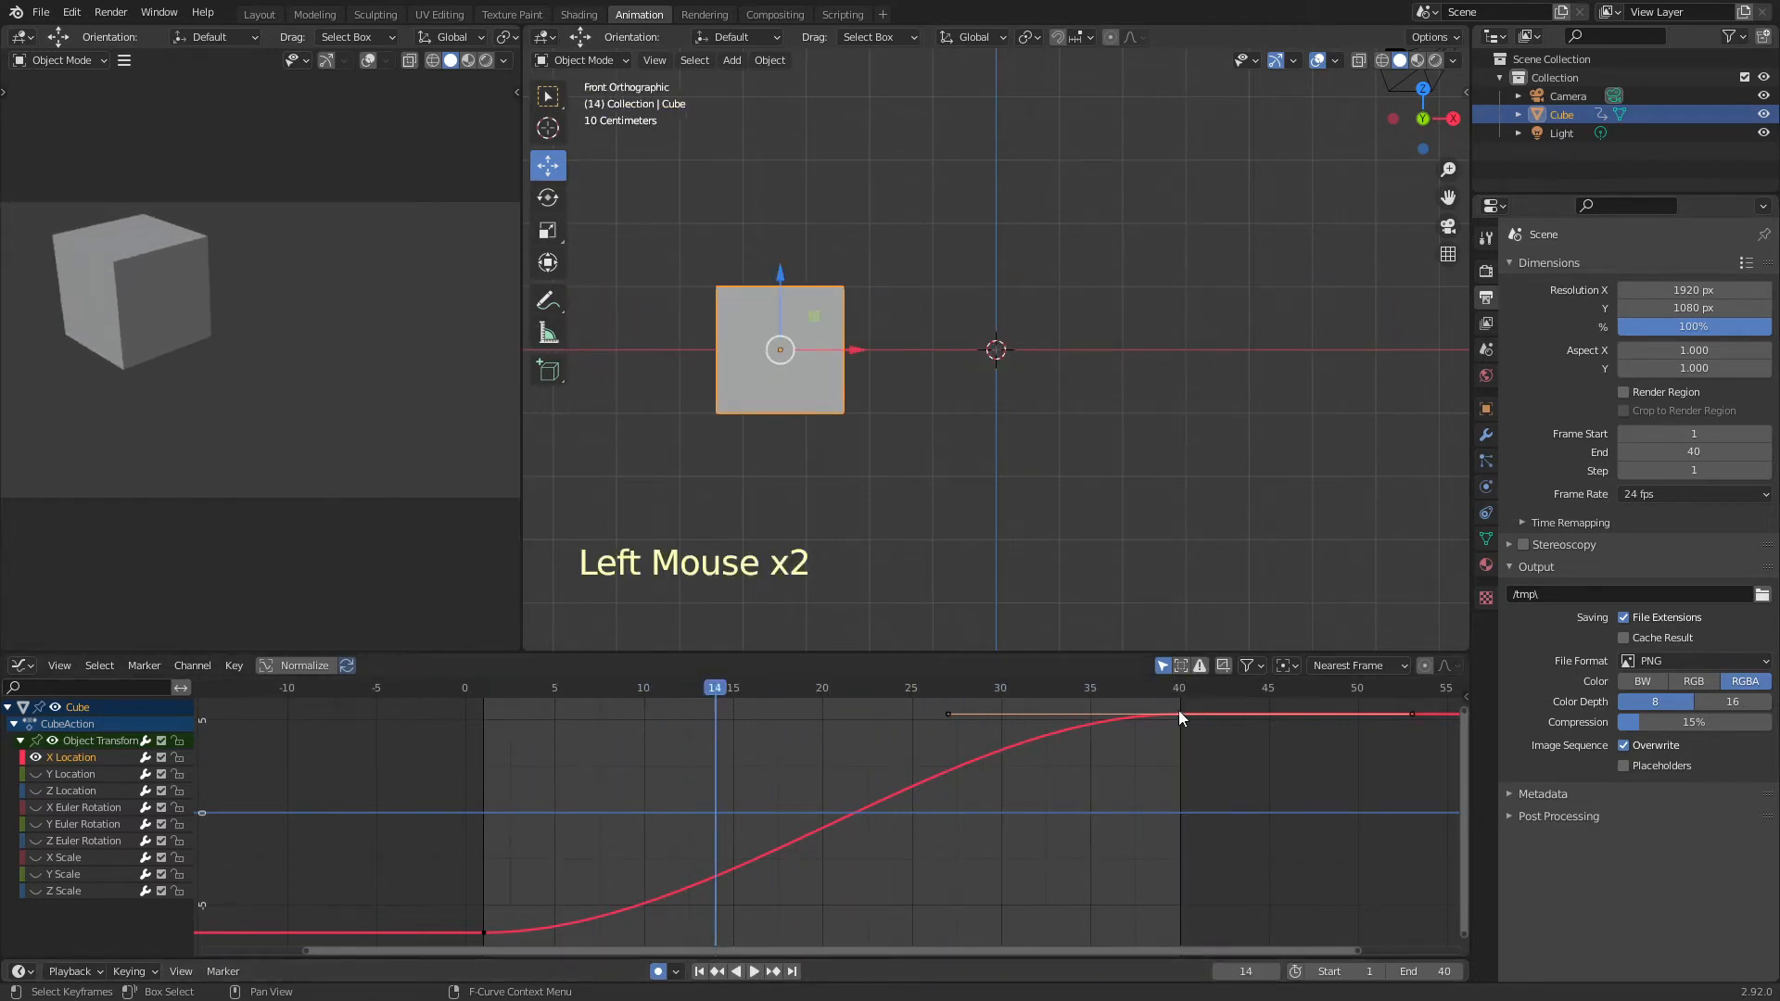
click(484, 931)
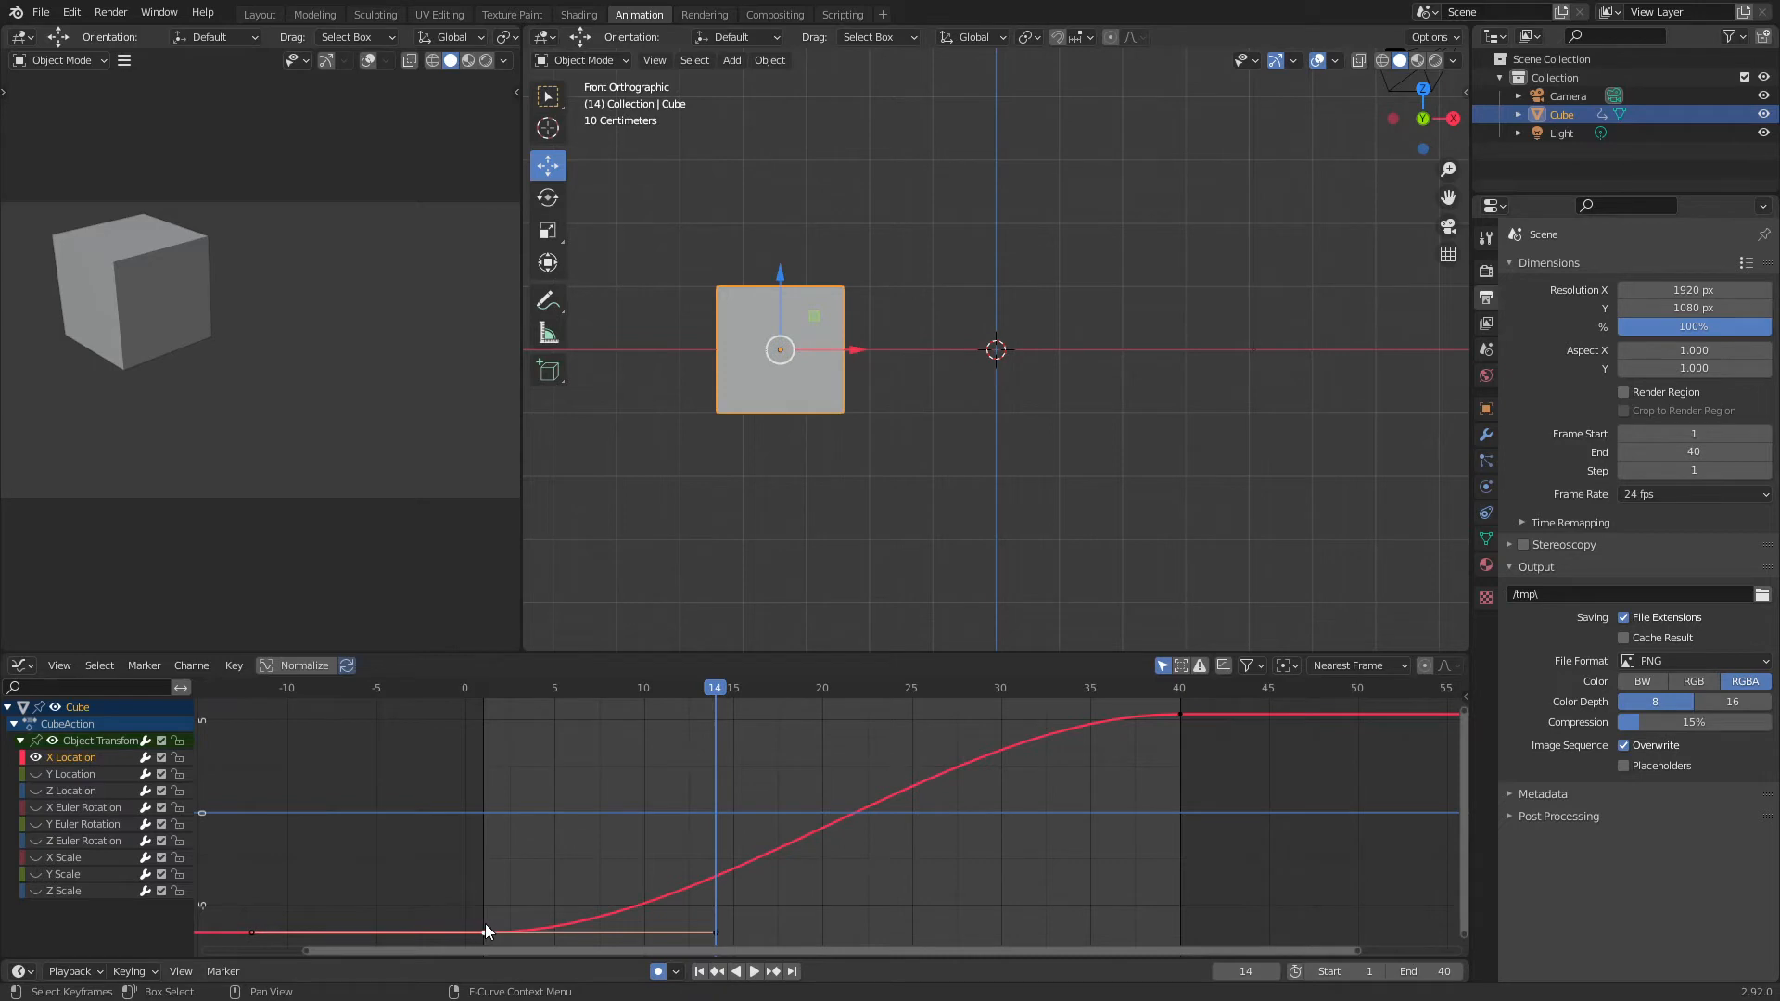
click(715, 931)
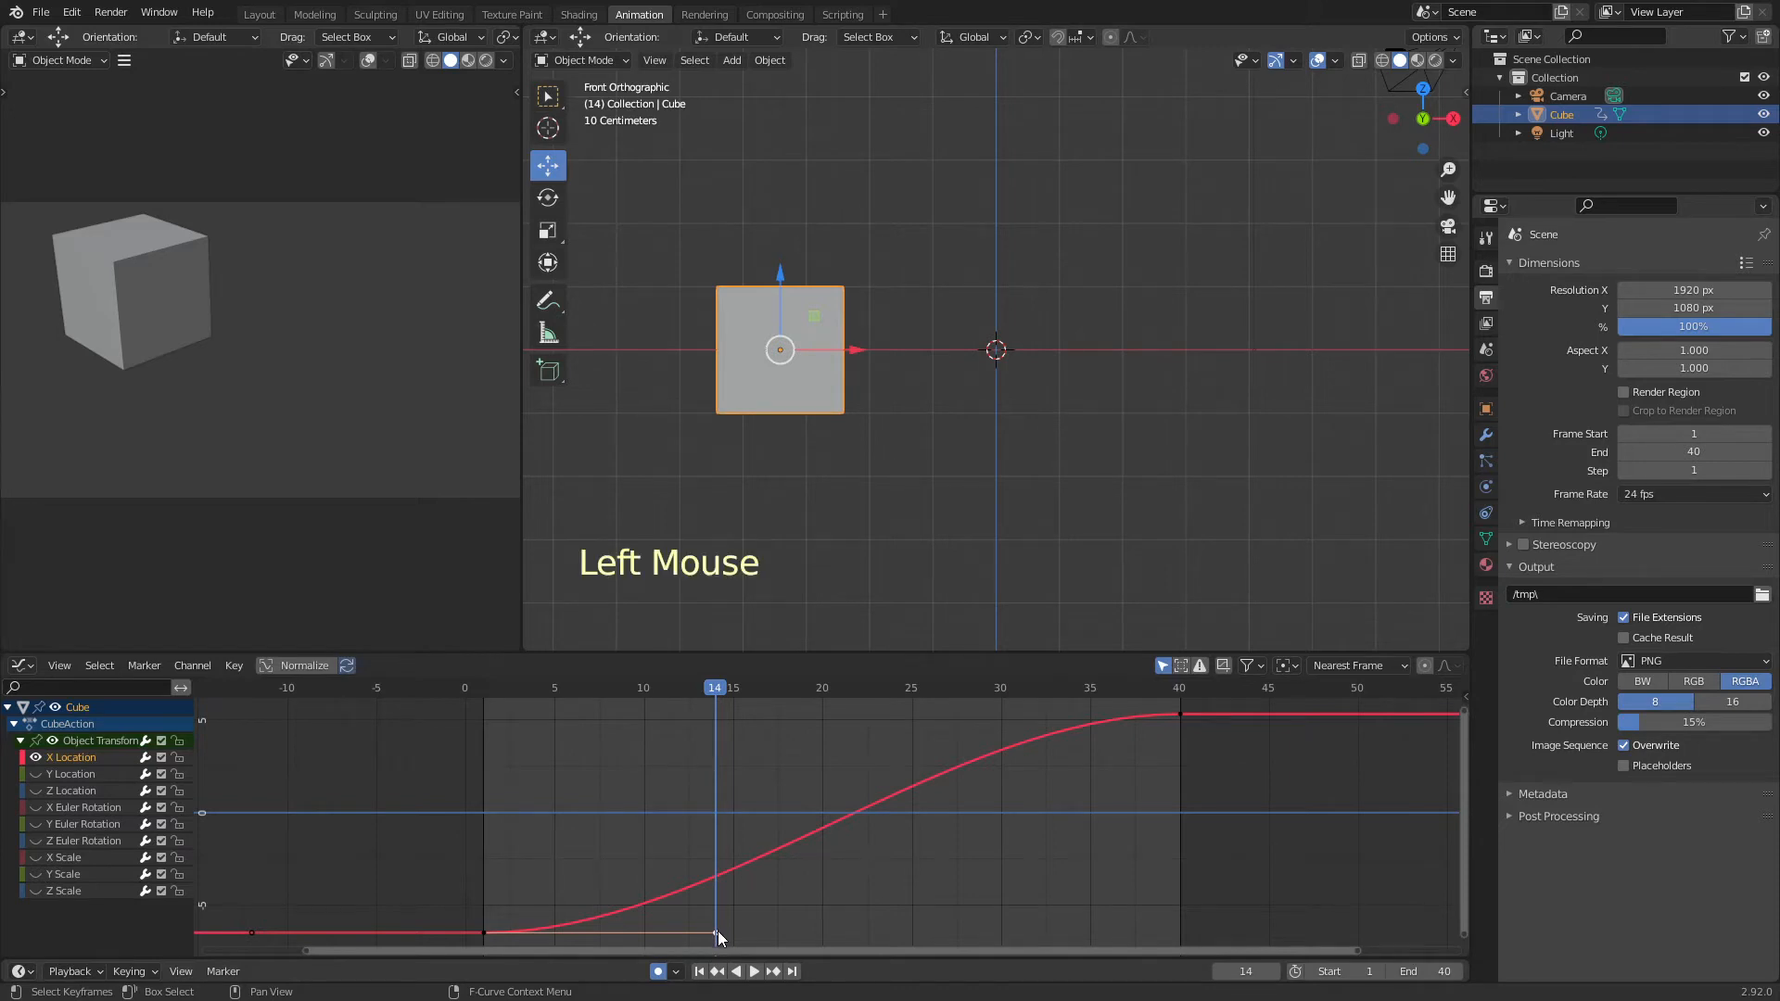
drag(717, 931, 718, 819)
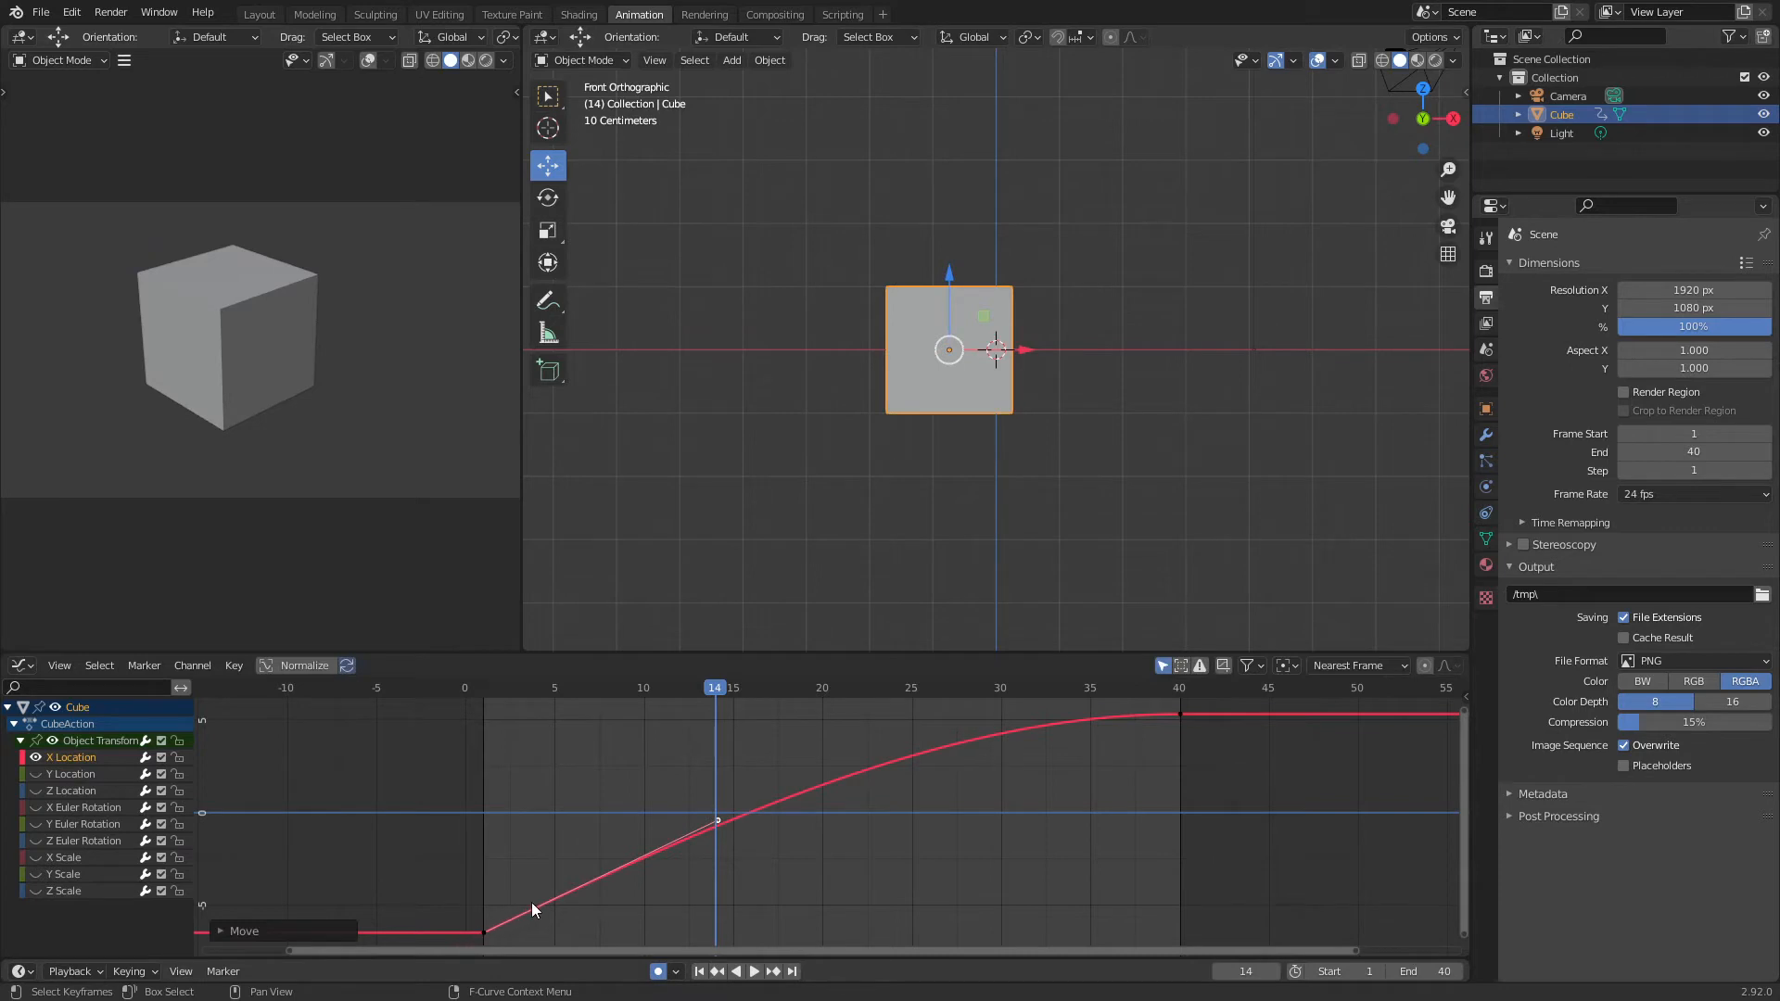
click(719, 822)
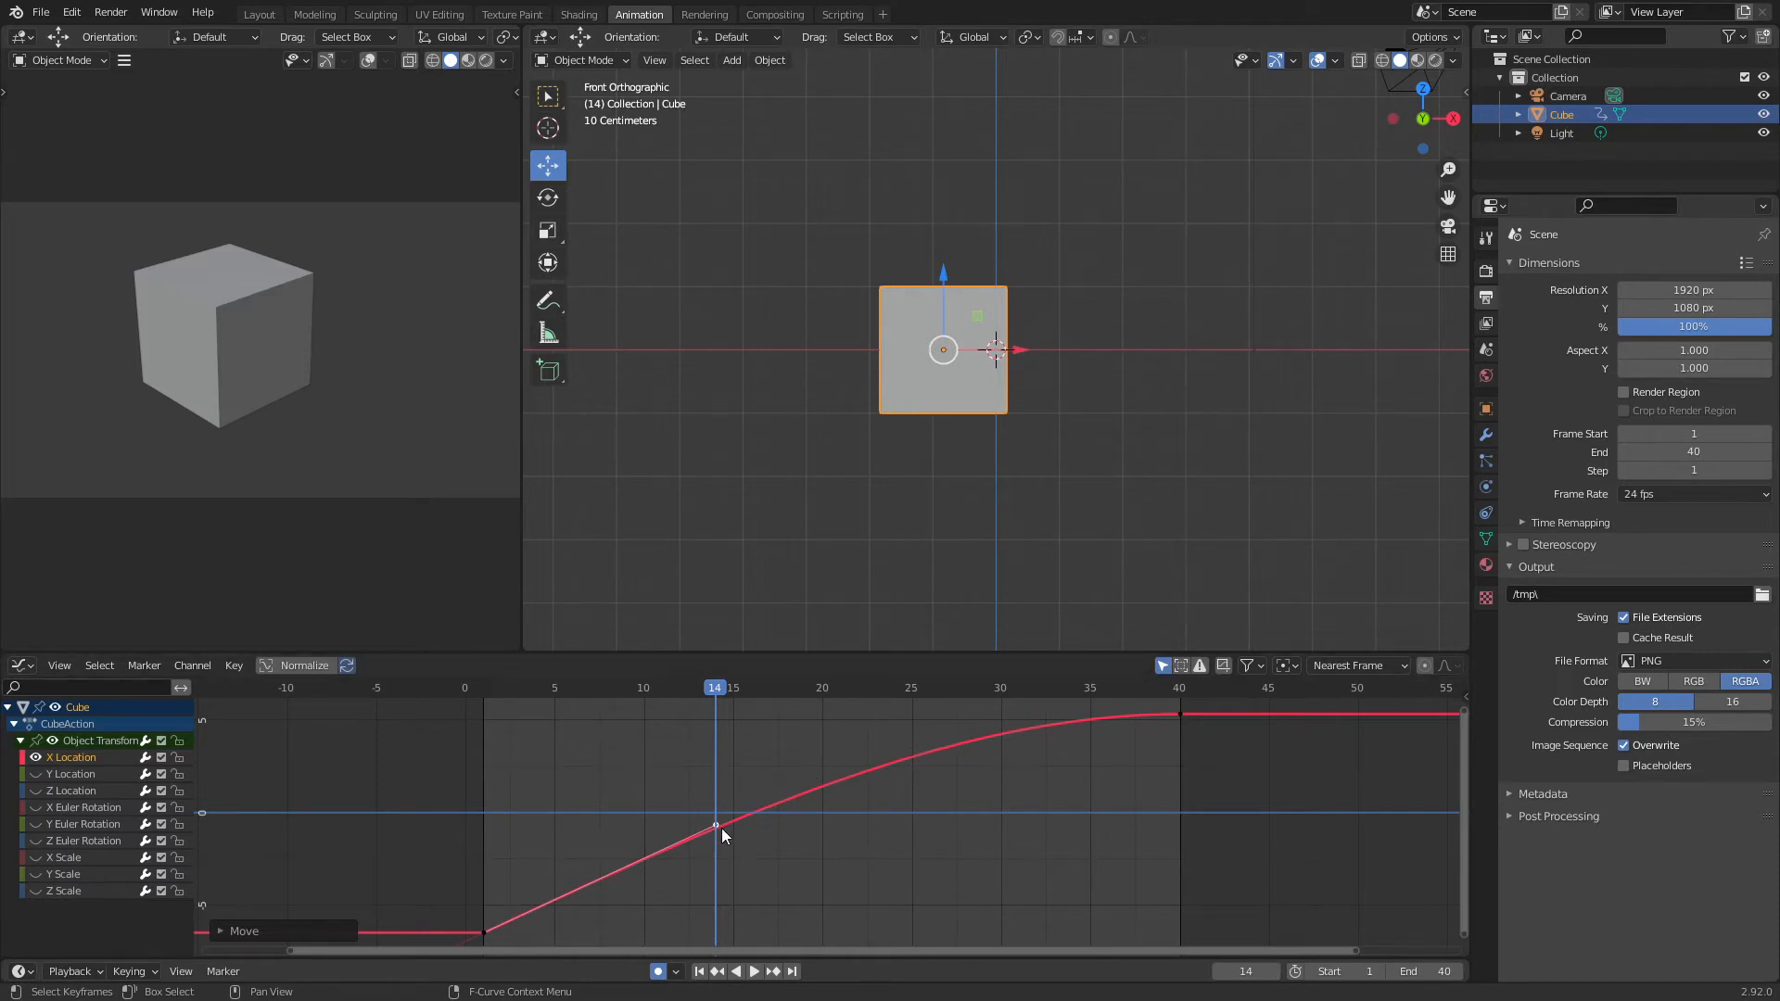
drag(718, 826, 720, 829)
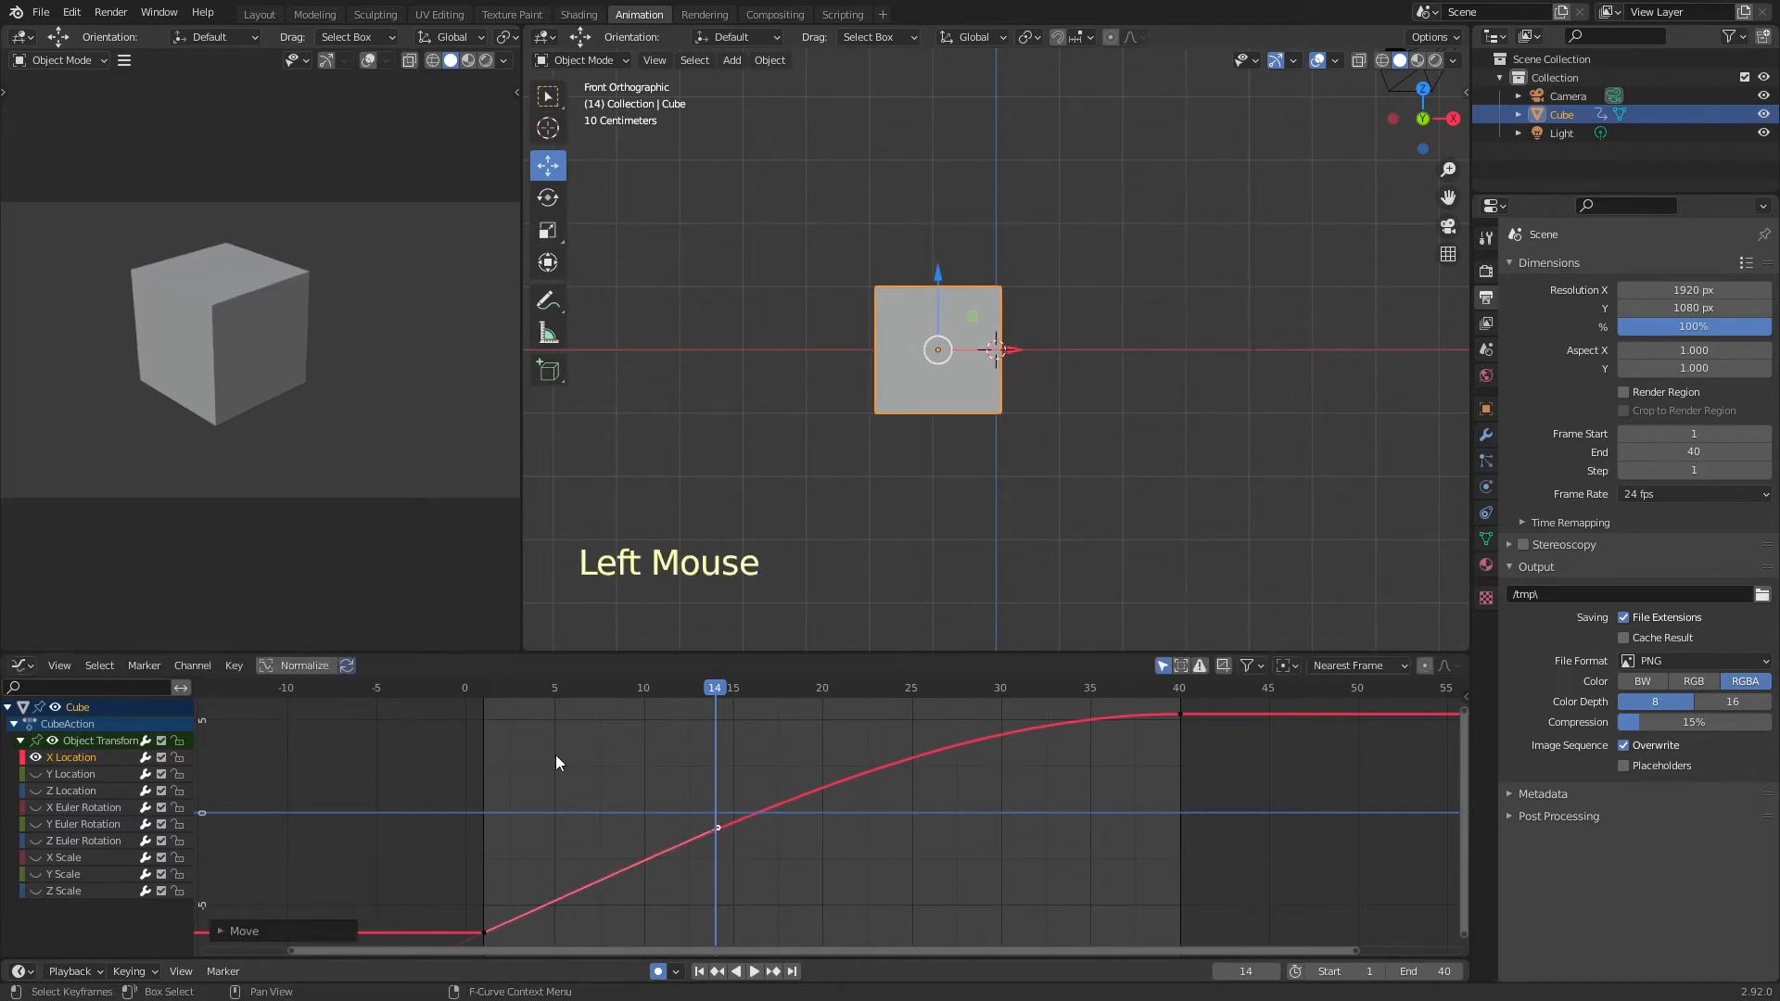
- Play the animation from frame 1 to review how the cube starts moving with the steeper curve
click(485, 691)
key(space)
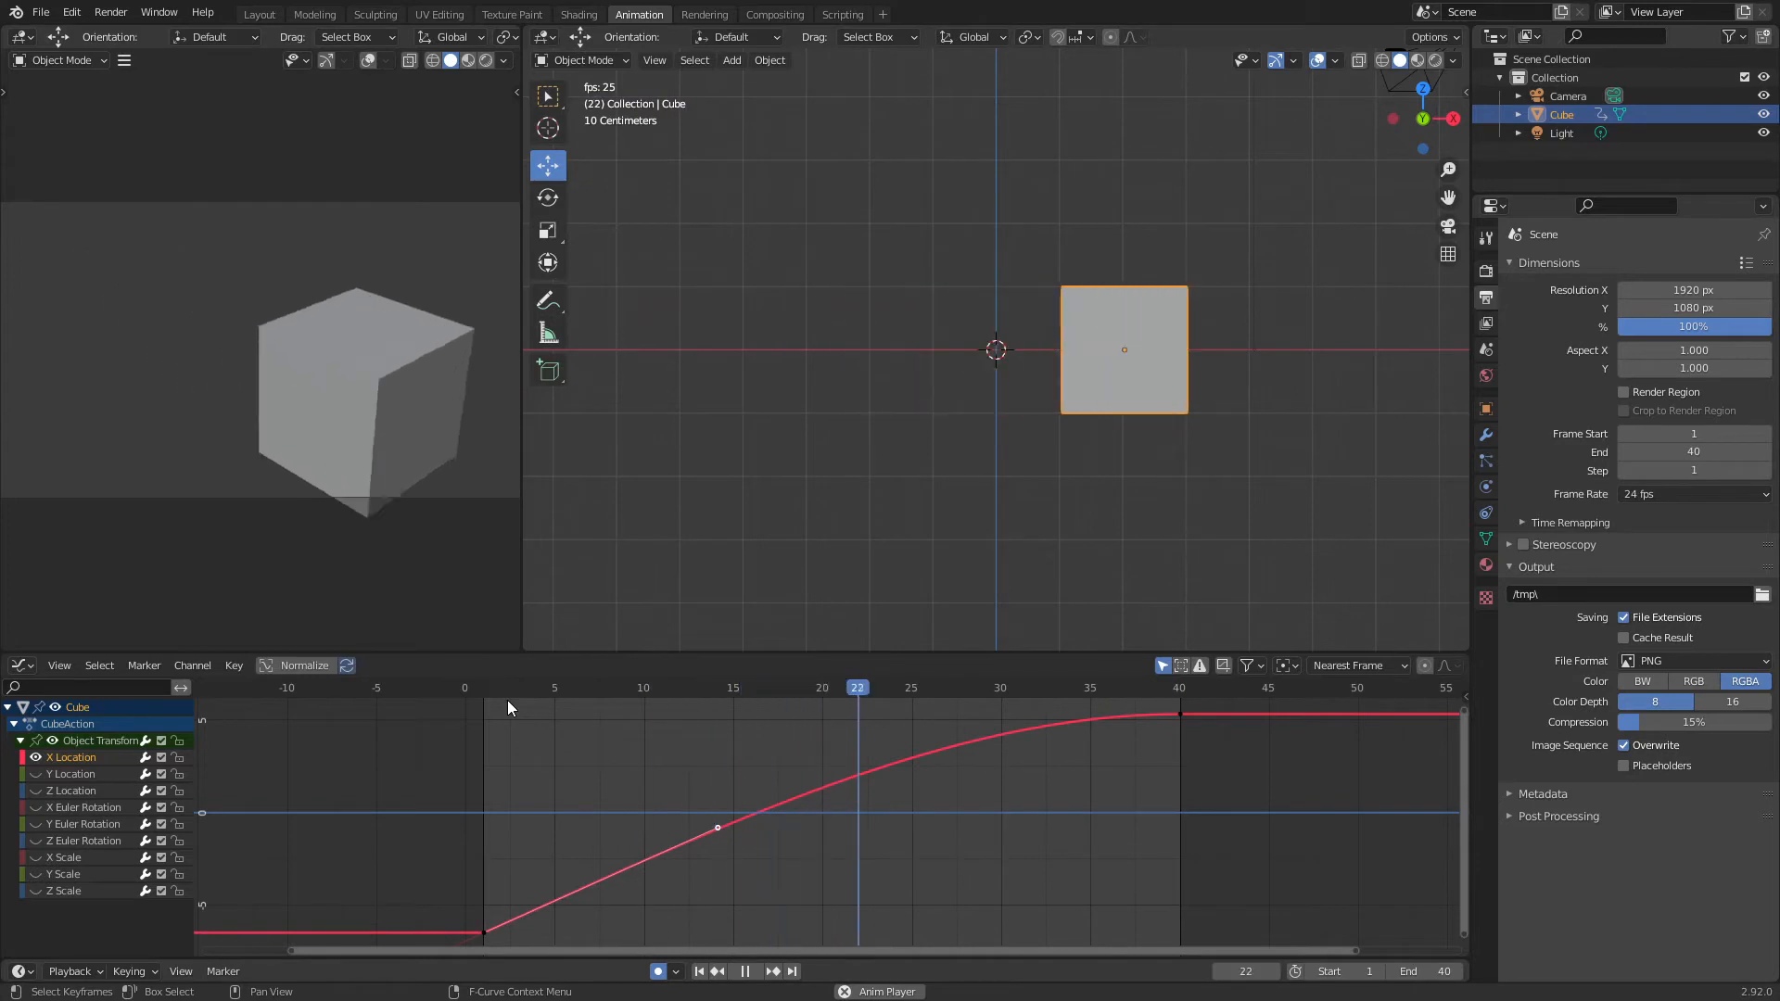
key(space)
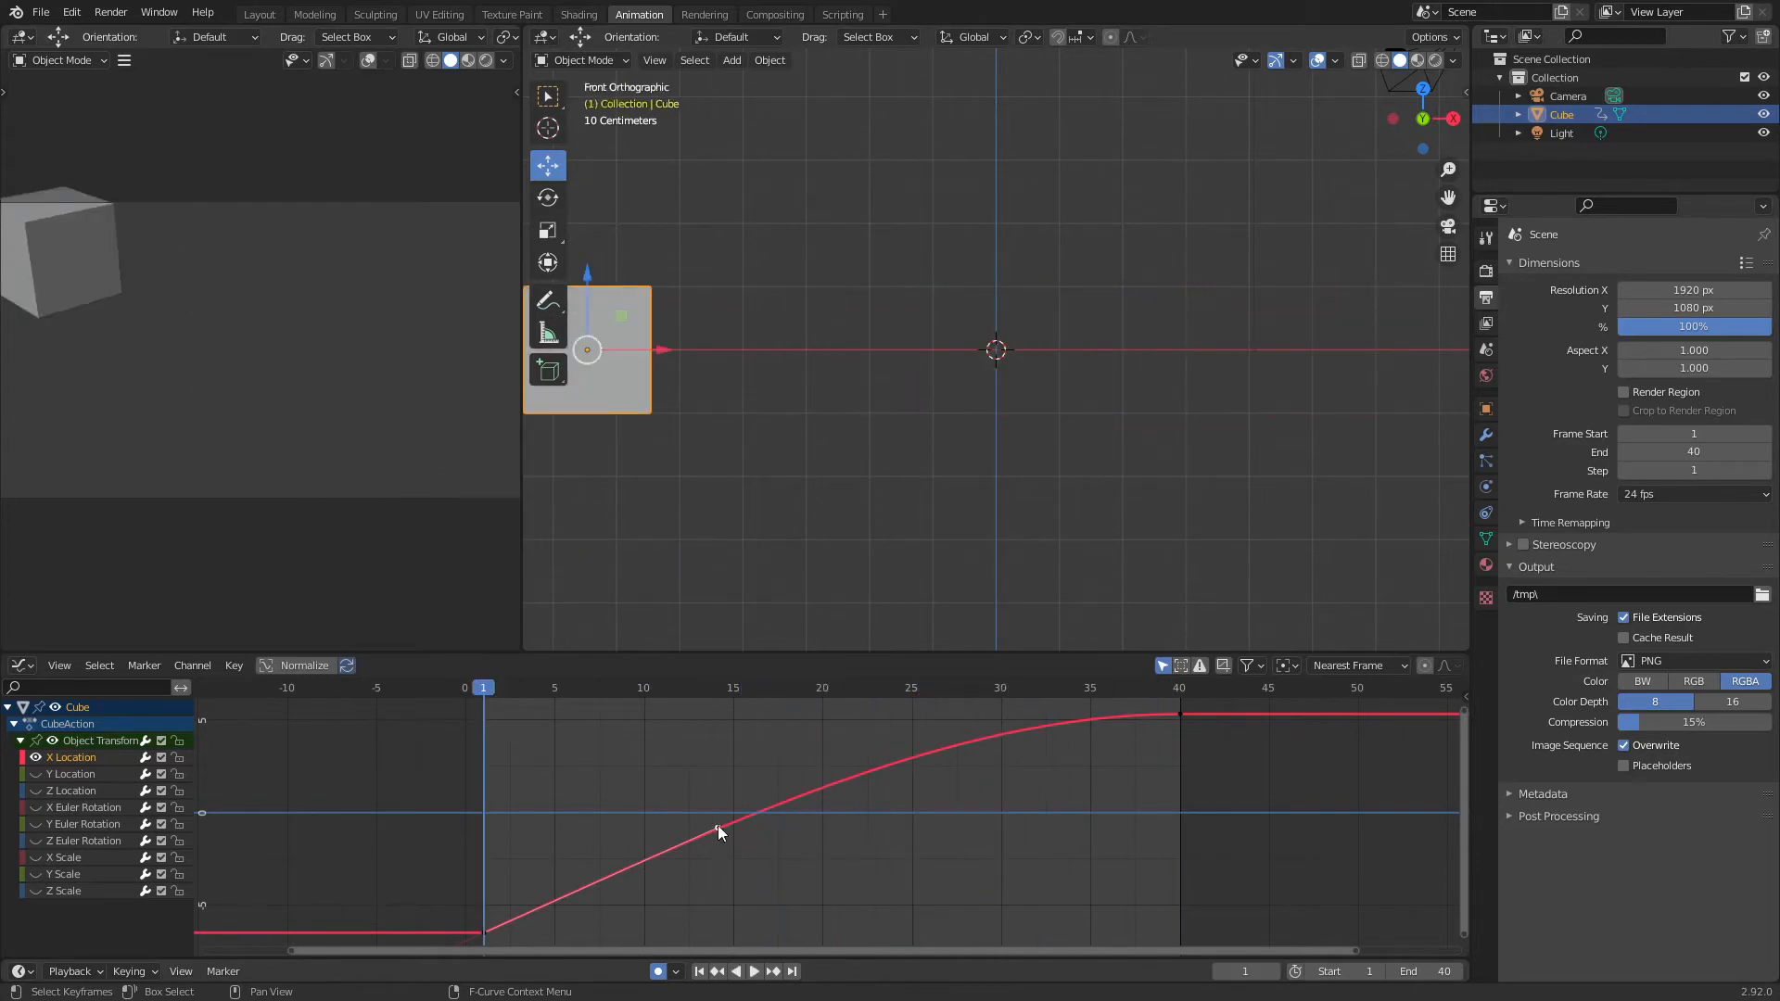
- Flatten the first X Location keyframe's right handle out to about frame 18, and lower the last keyframe's left handle to about zero at frame 29
drag(717, 826, 788, 931)
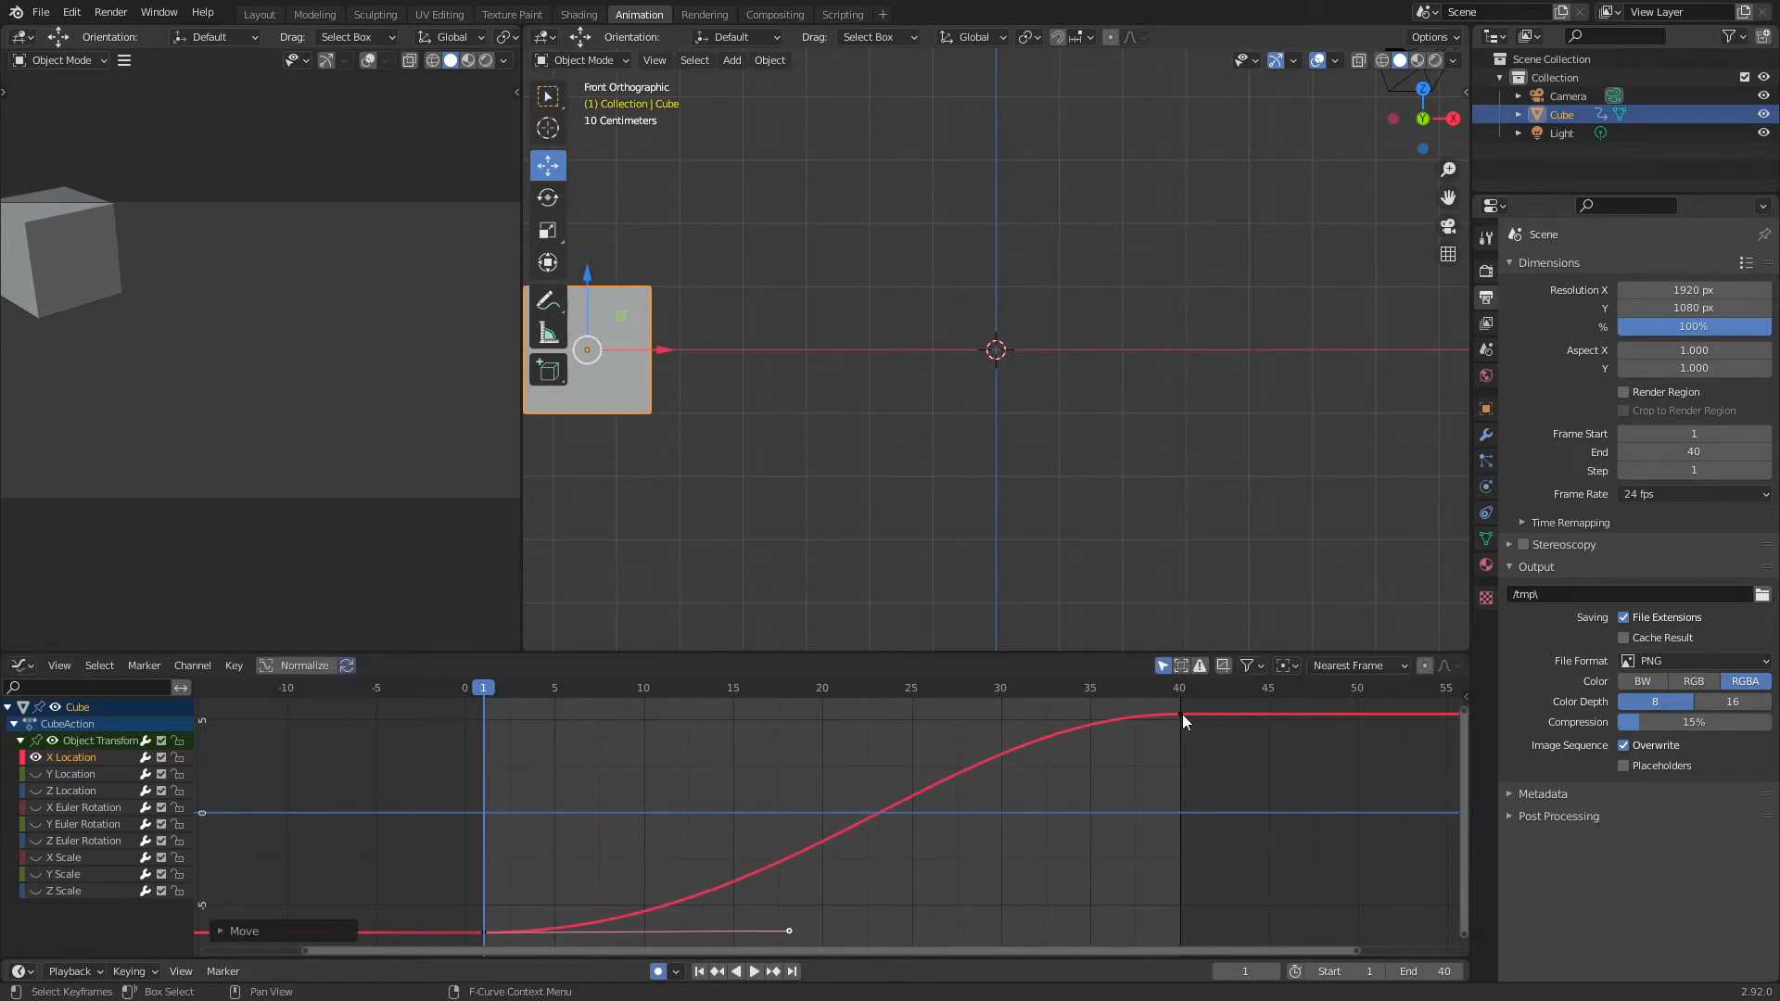
click(1182, 714)
drag(948, 721, 991, 810)
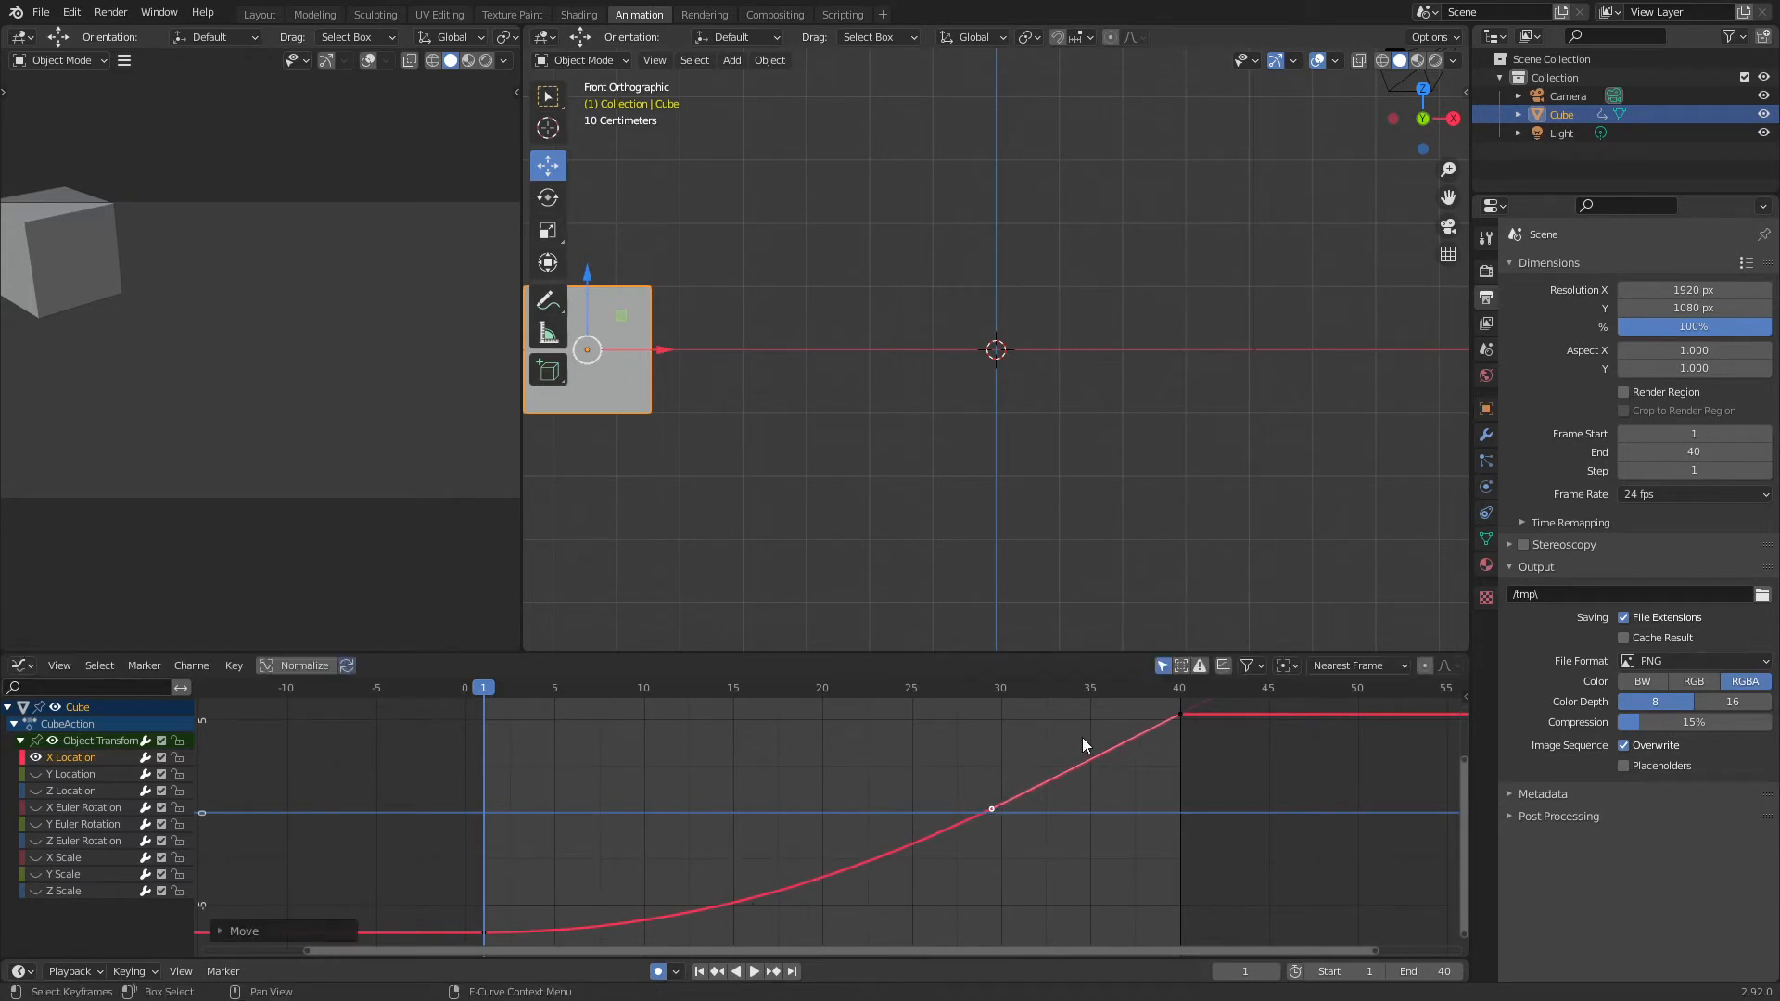
- Play the animation from frame 1 to review the cube's slow start and abrupt stop
click(722, 971)
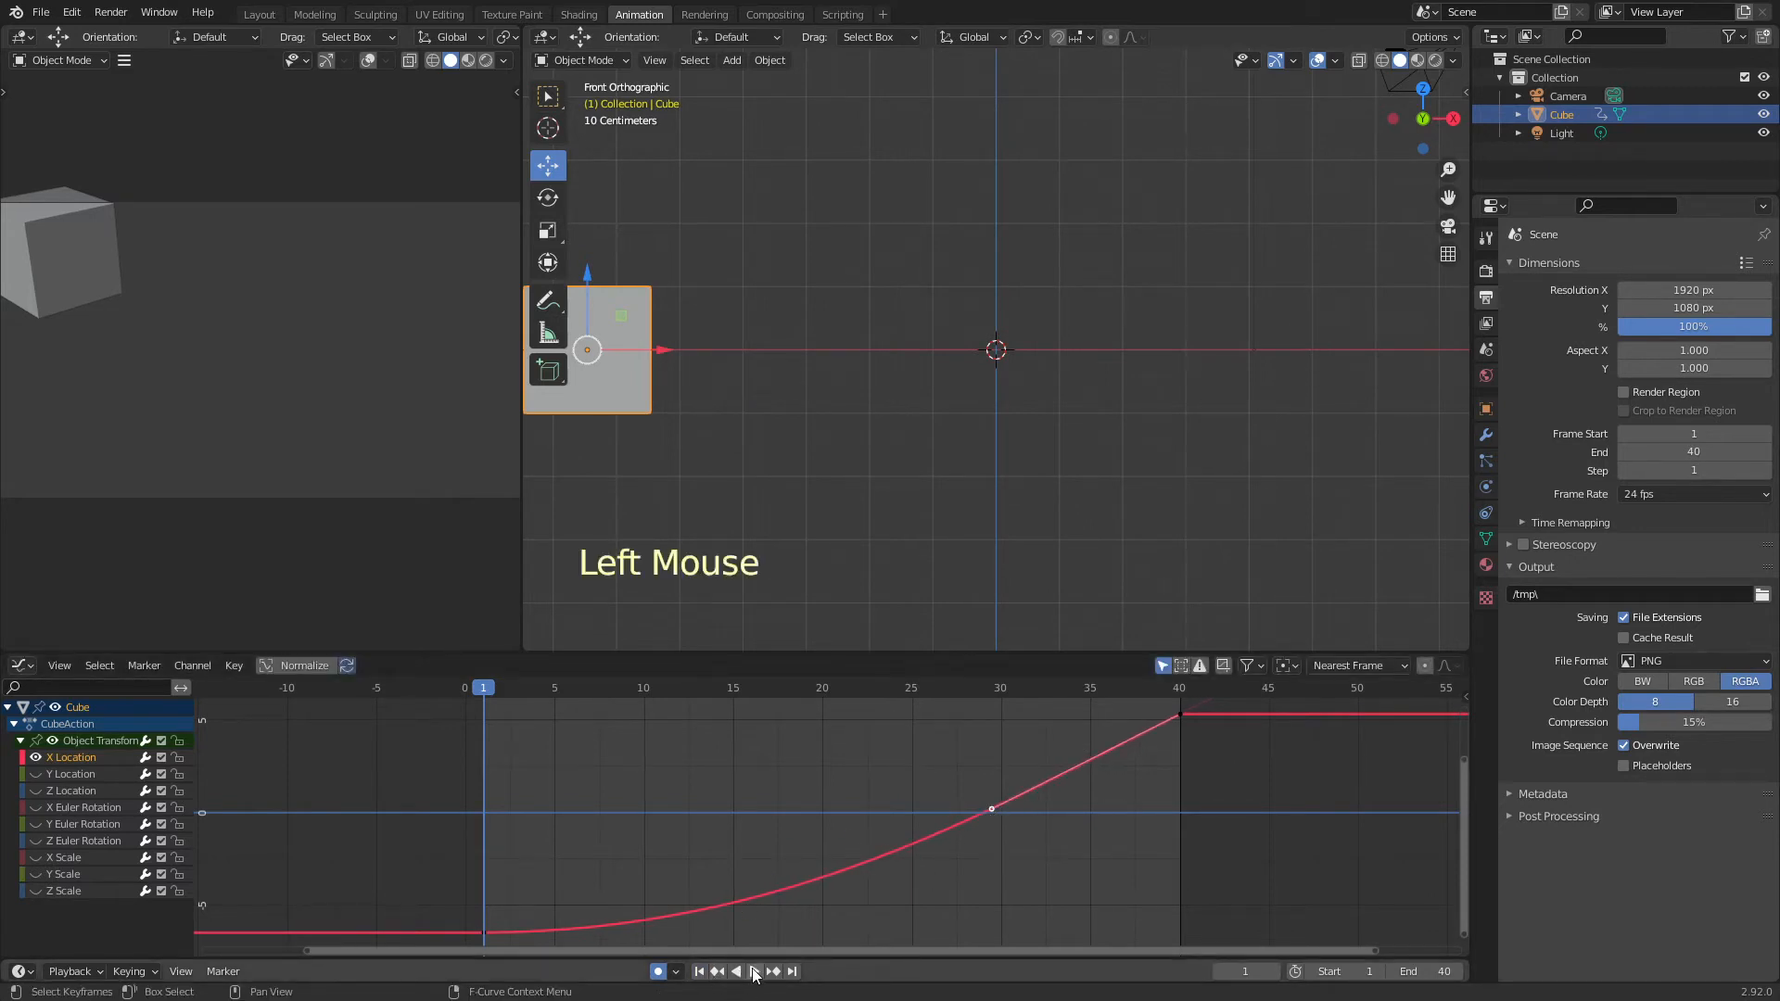
click(754, 971)
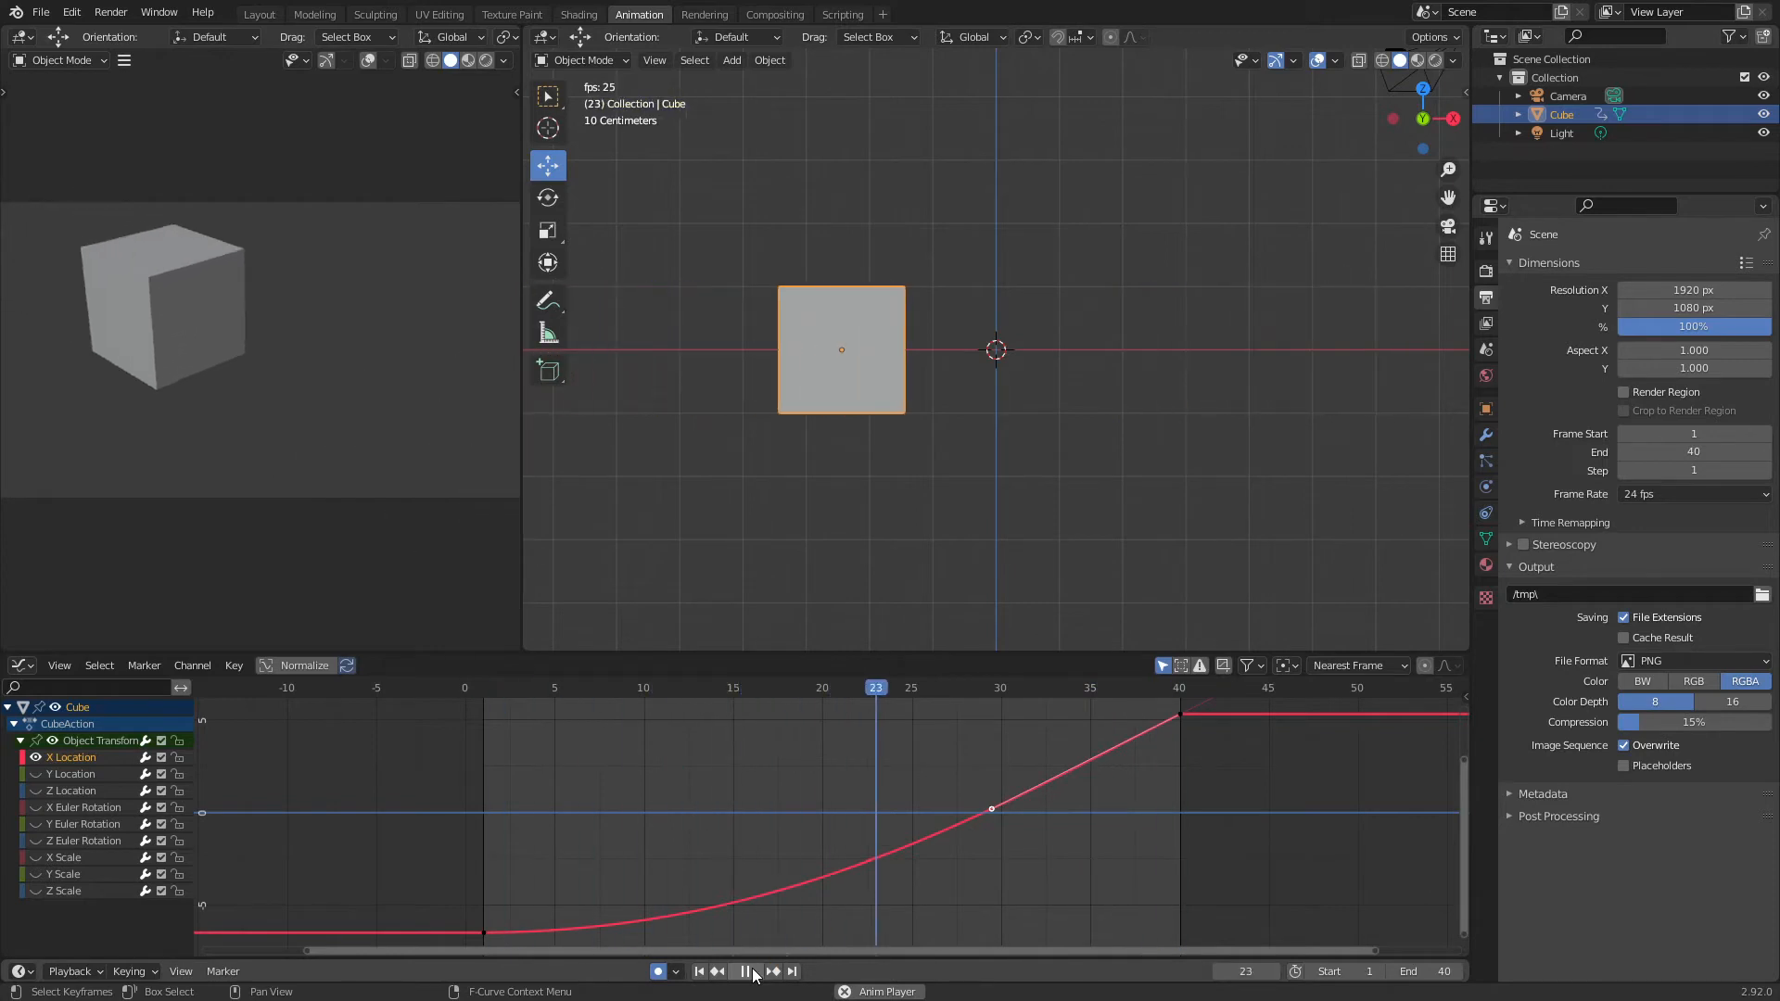
click(747, 972)
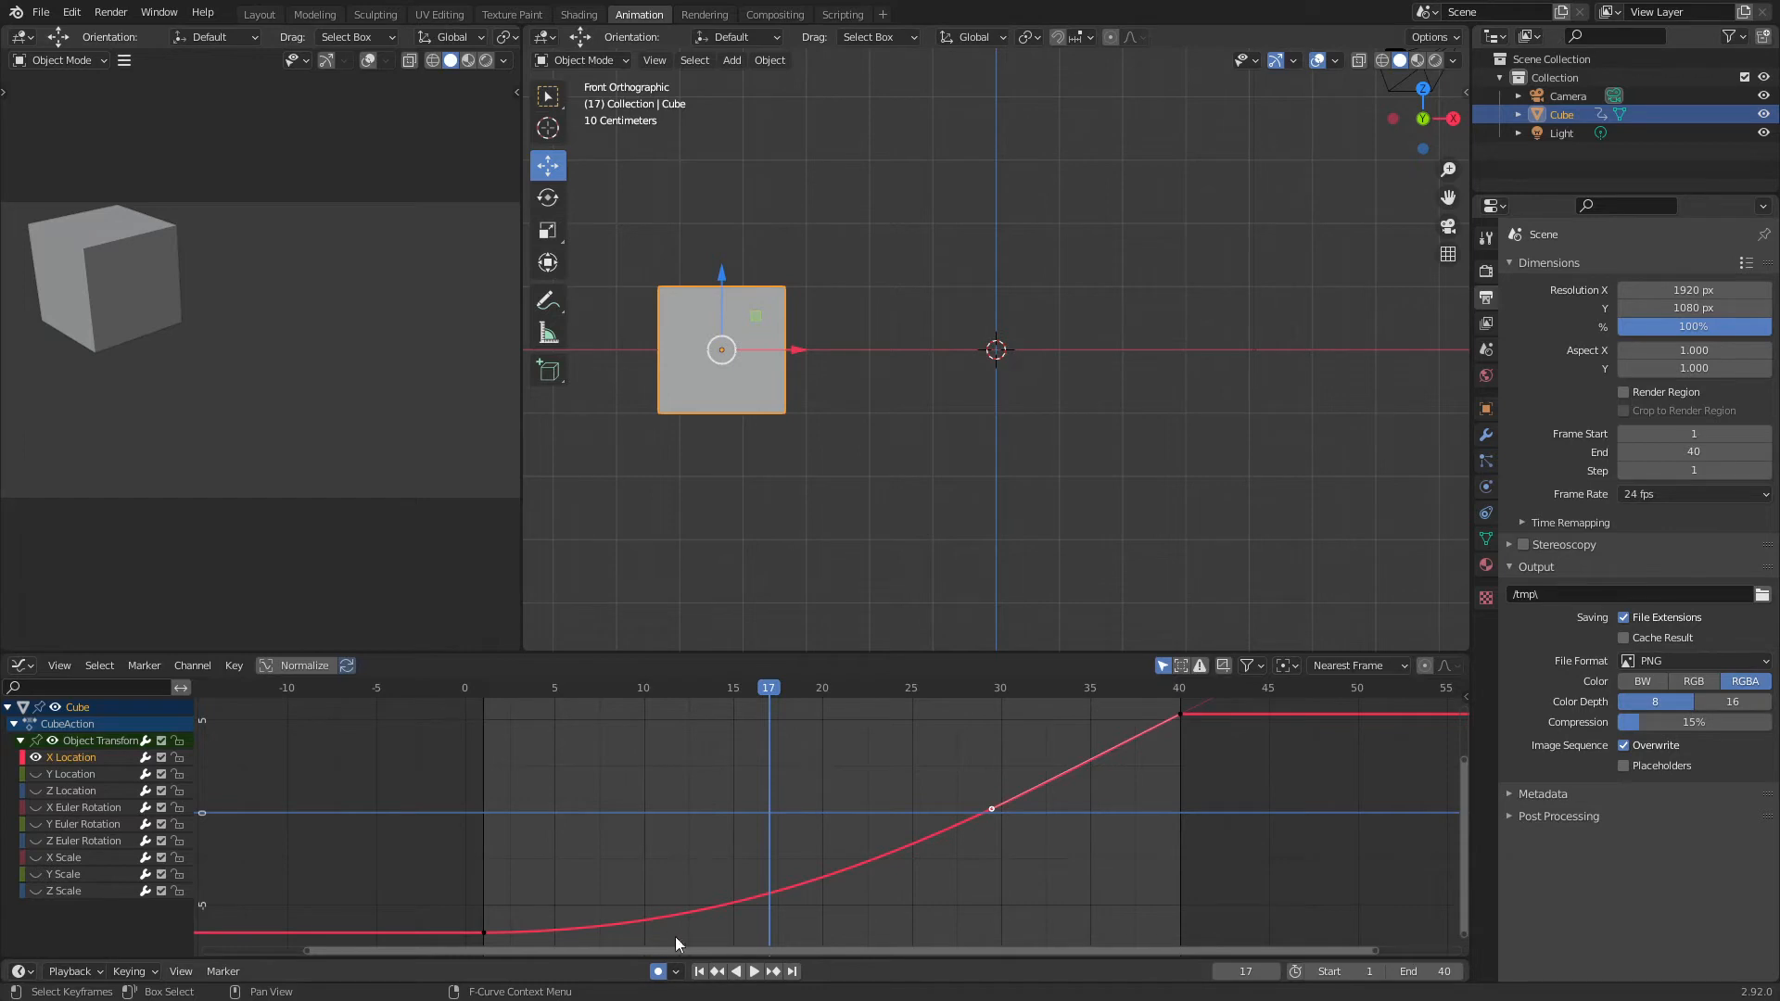
- Set the handle type of both X Location keyframes to Vector to make the curve a straight line
click(700, 971)
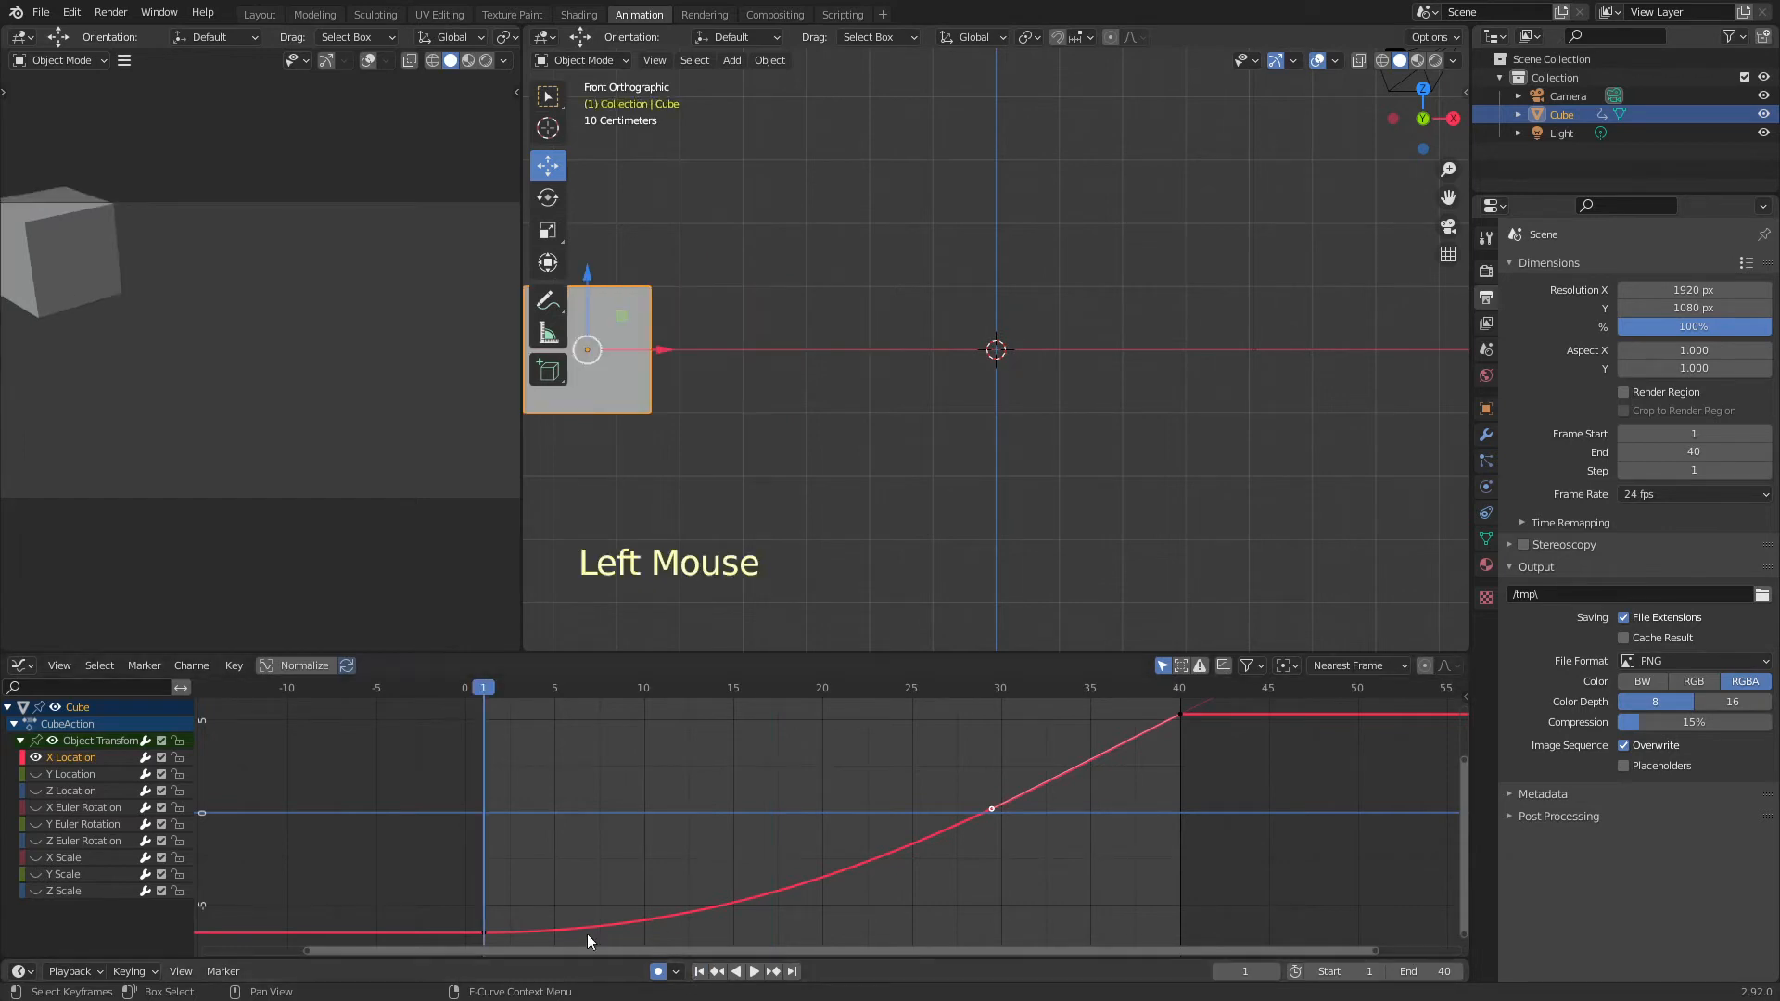
click(483, 932)
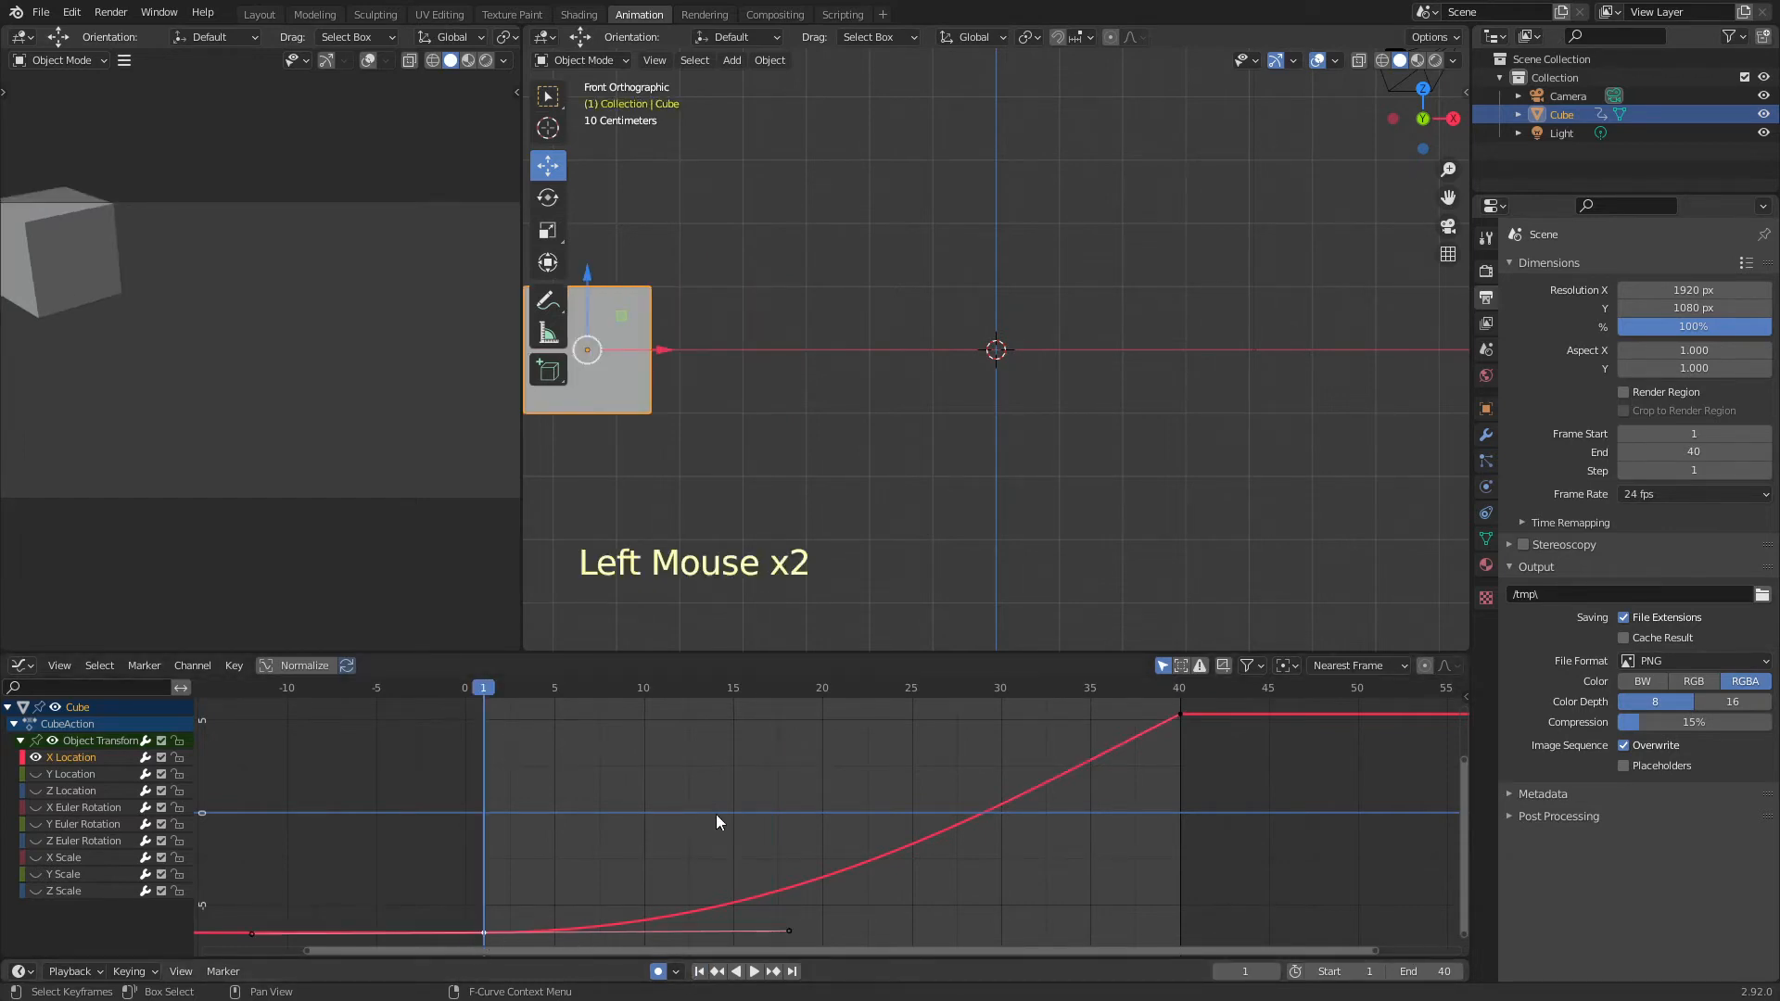
shift+click(1179, 713)
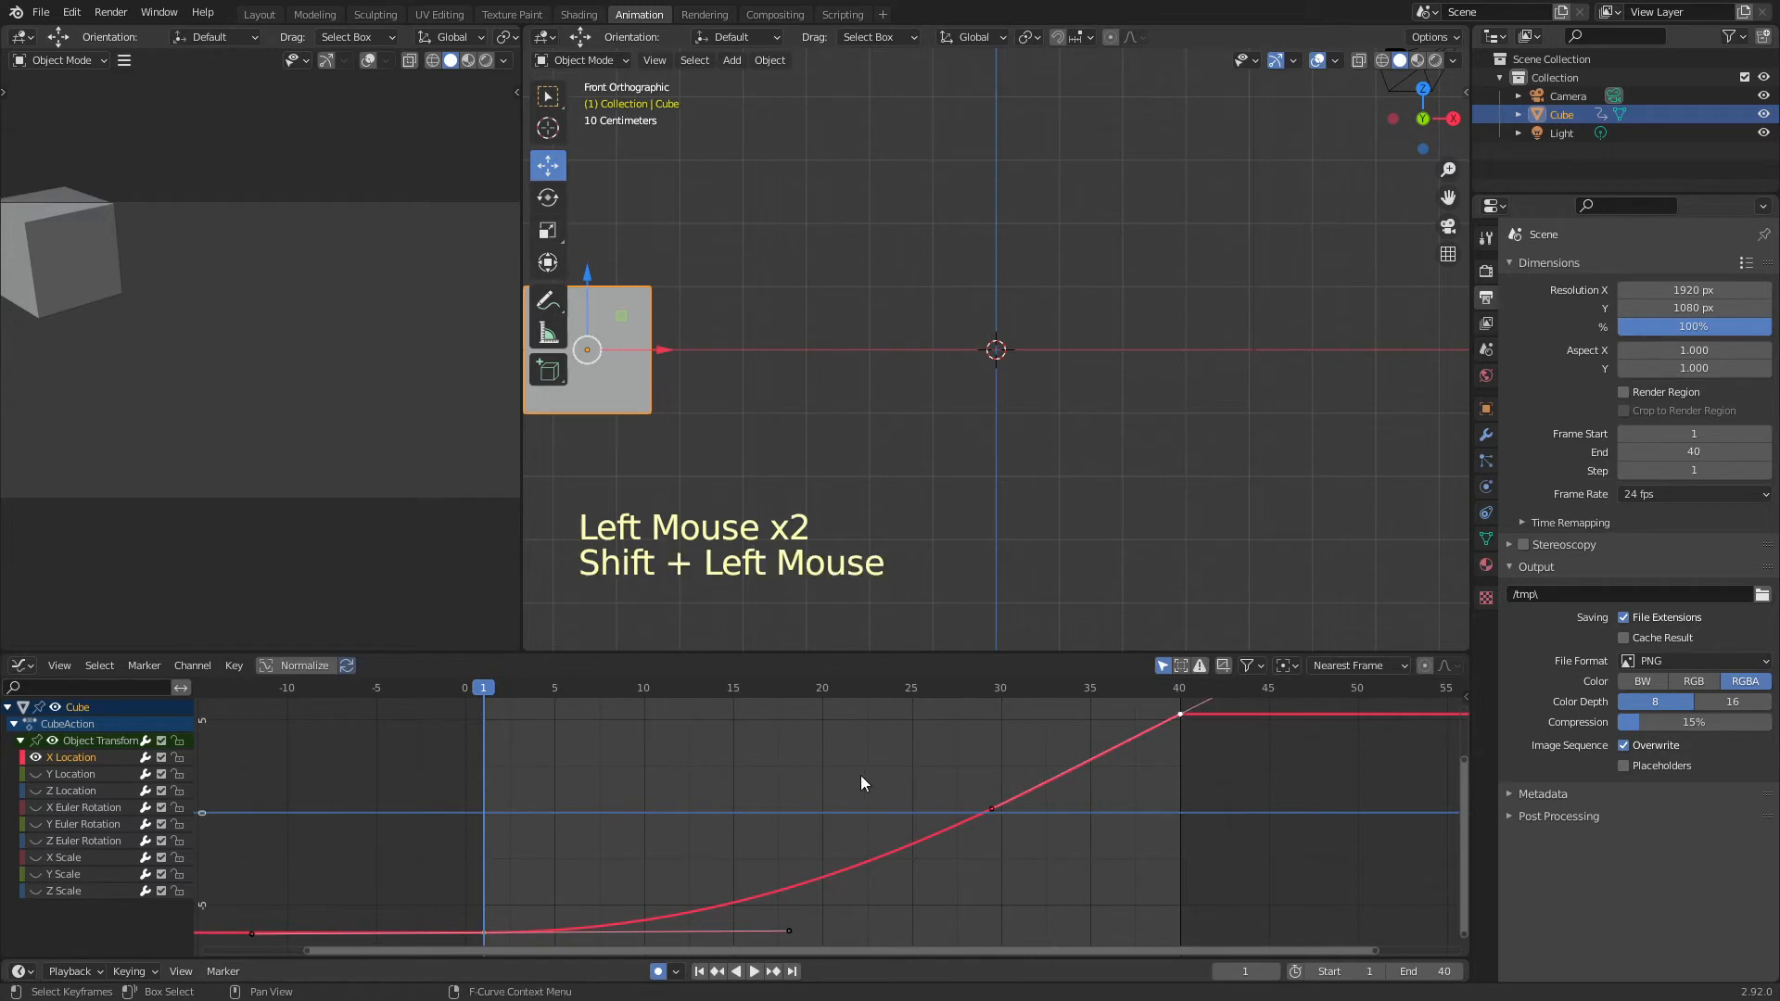
key(a)
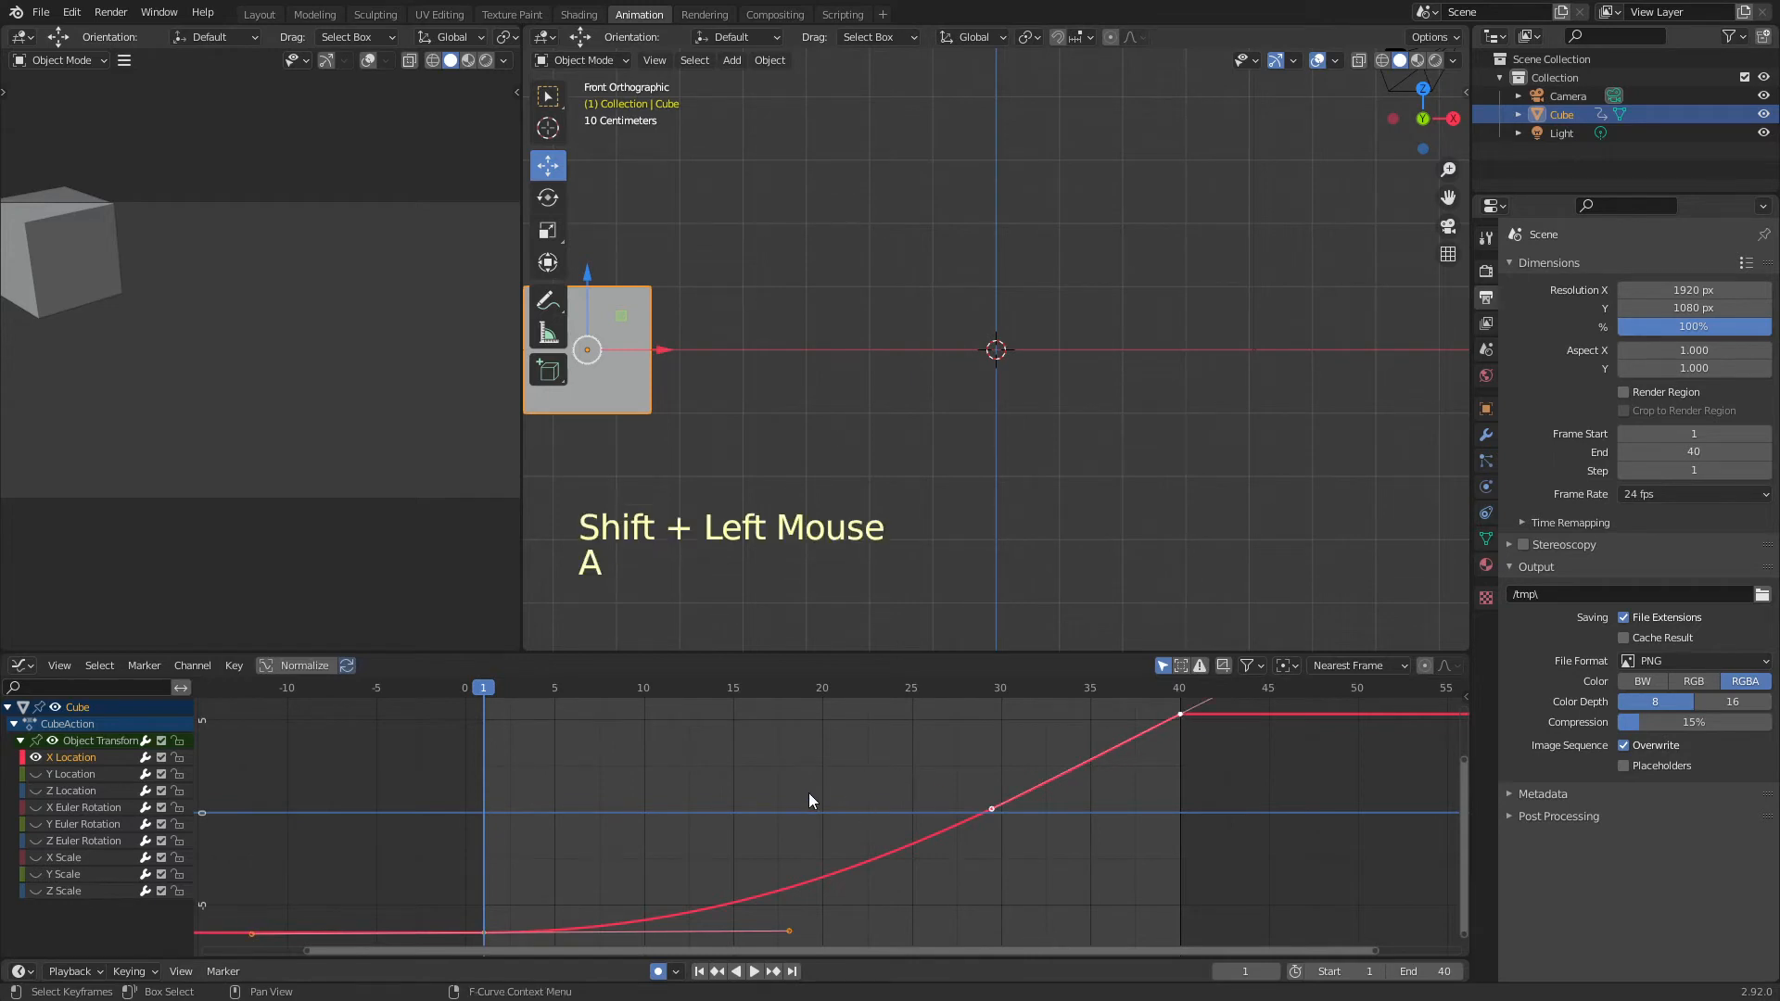
key(v)
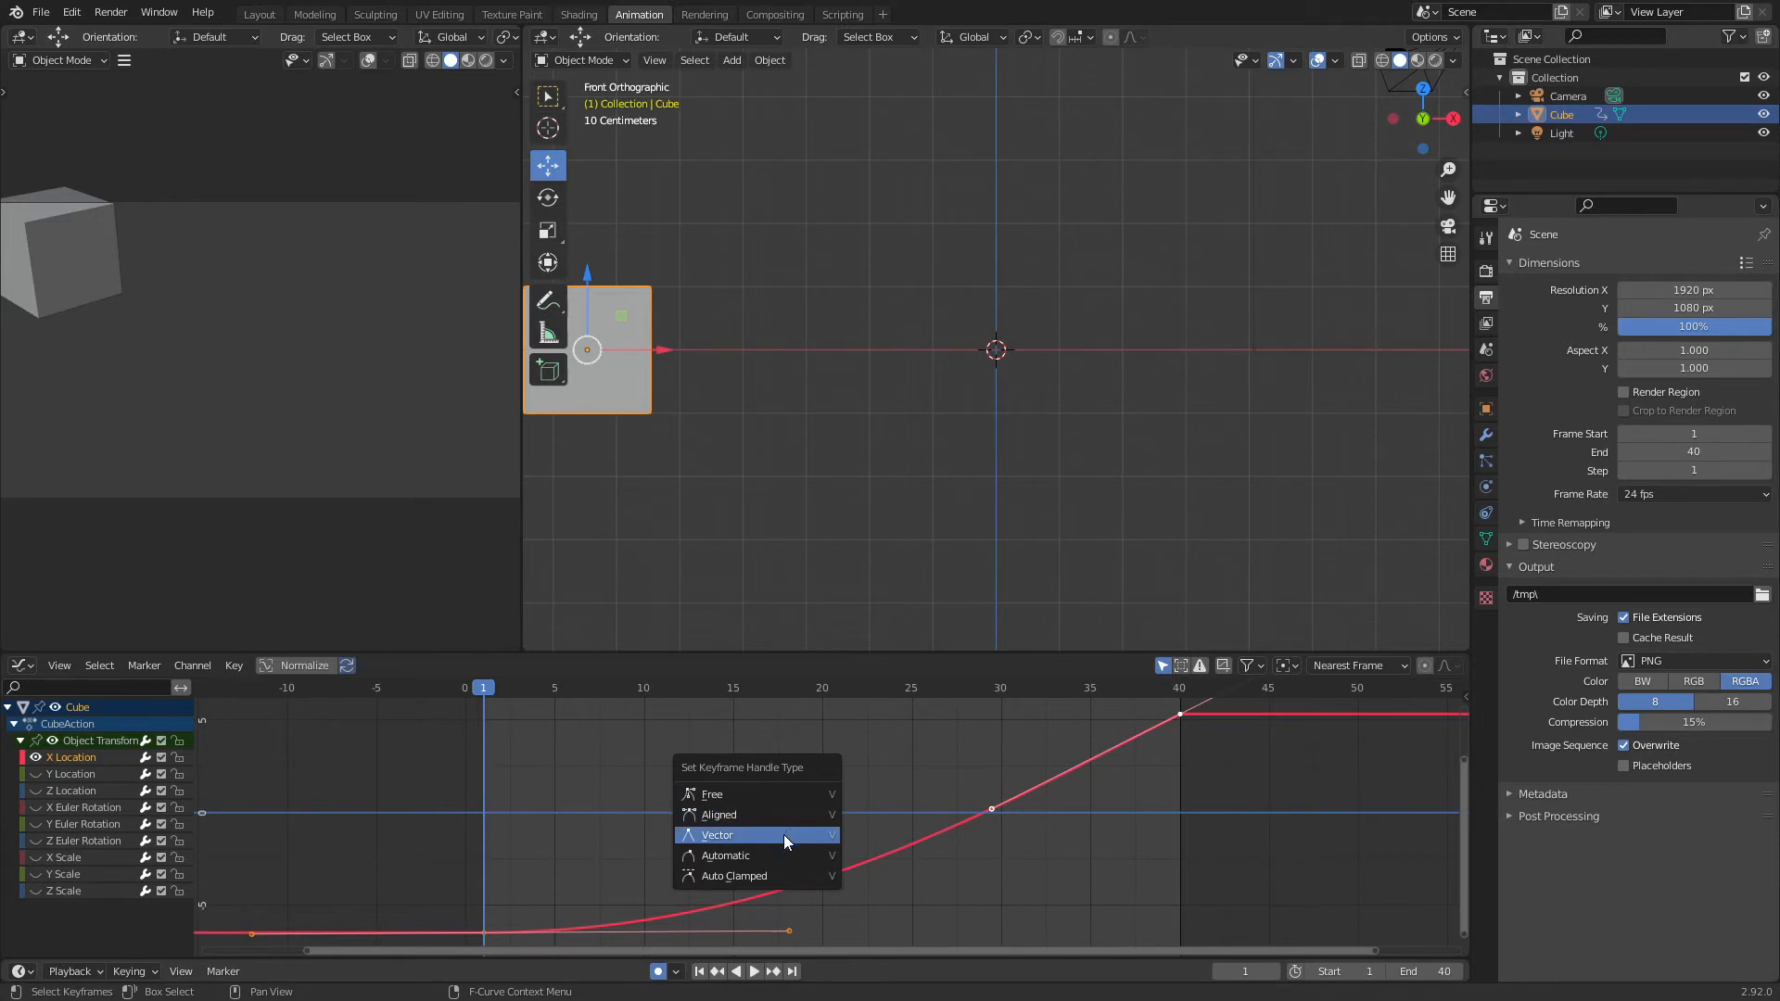
click(783, 834)
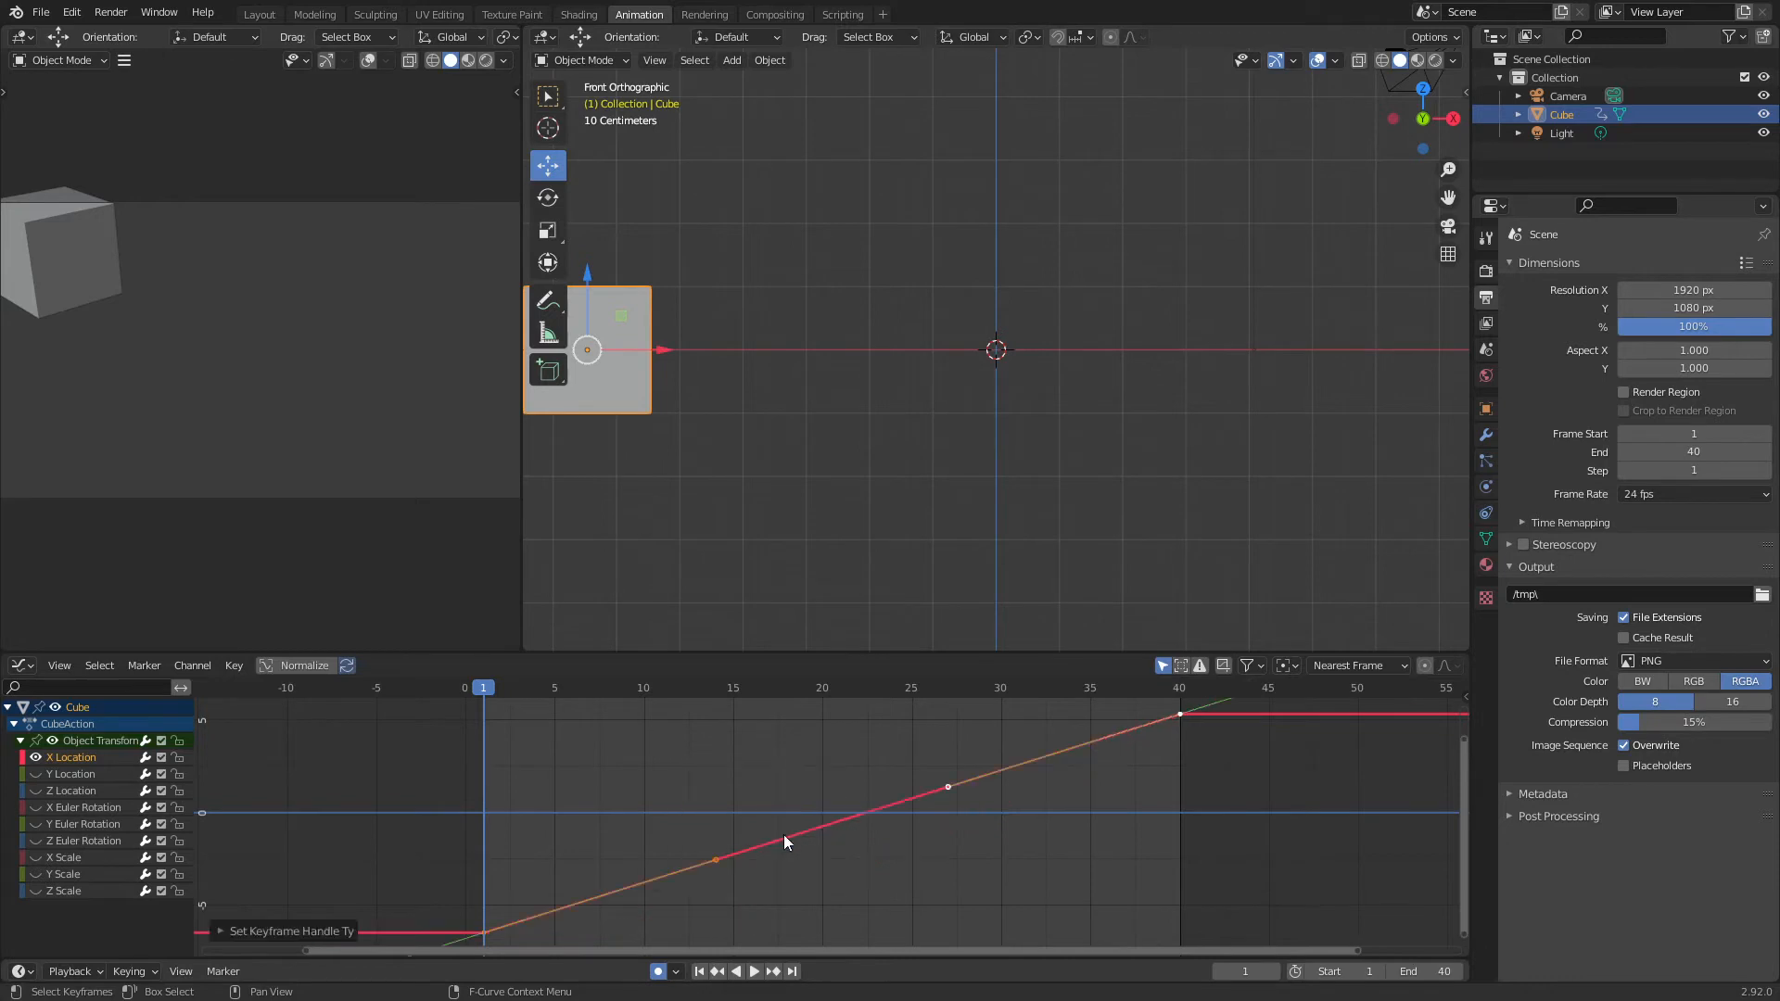
- Play the animation to review the cube's constant speed along the straight curve
click(756, 972)
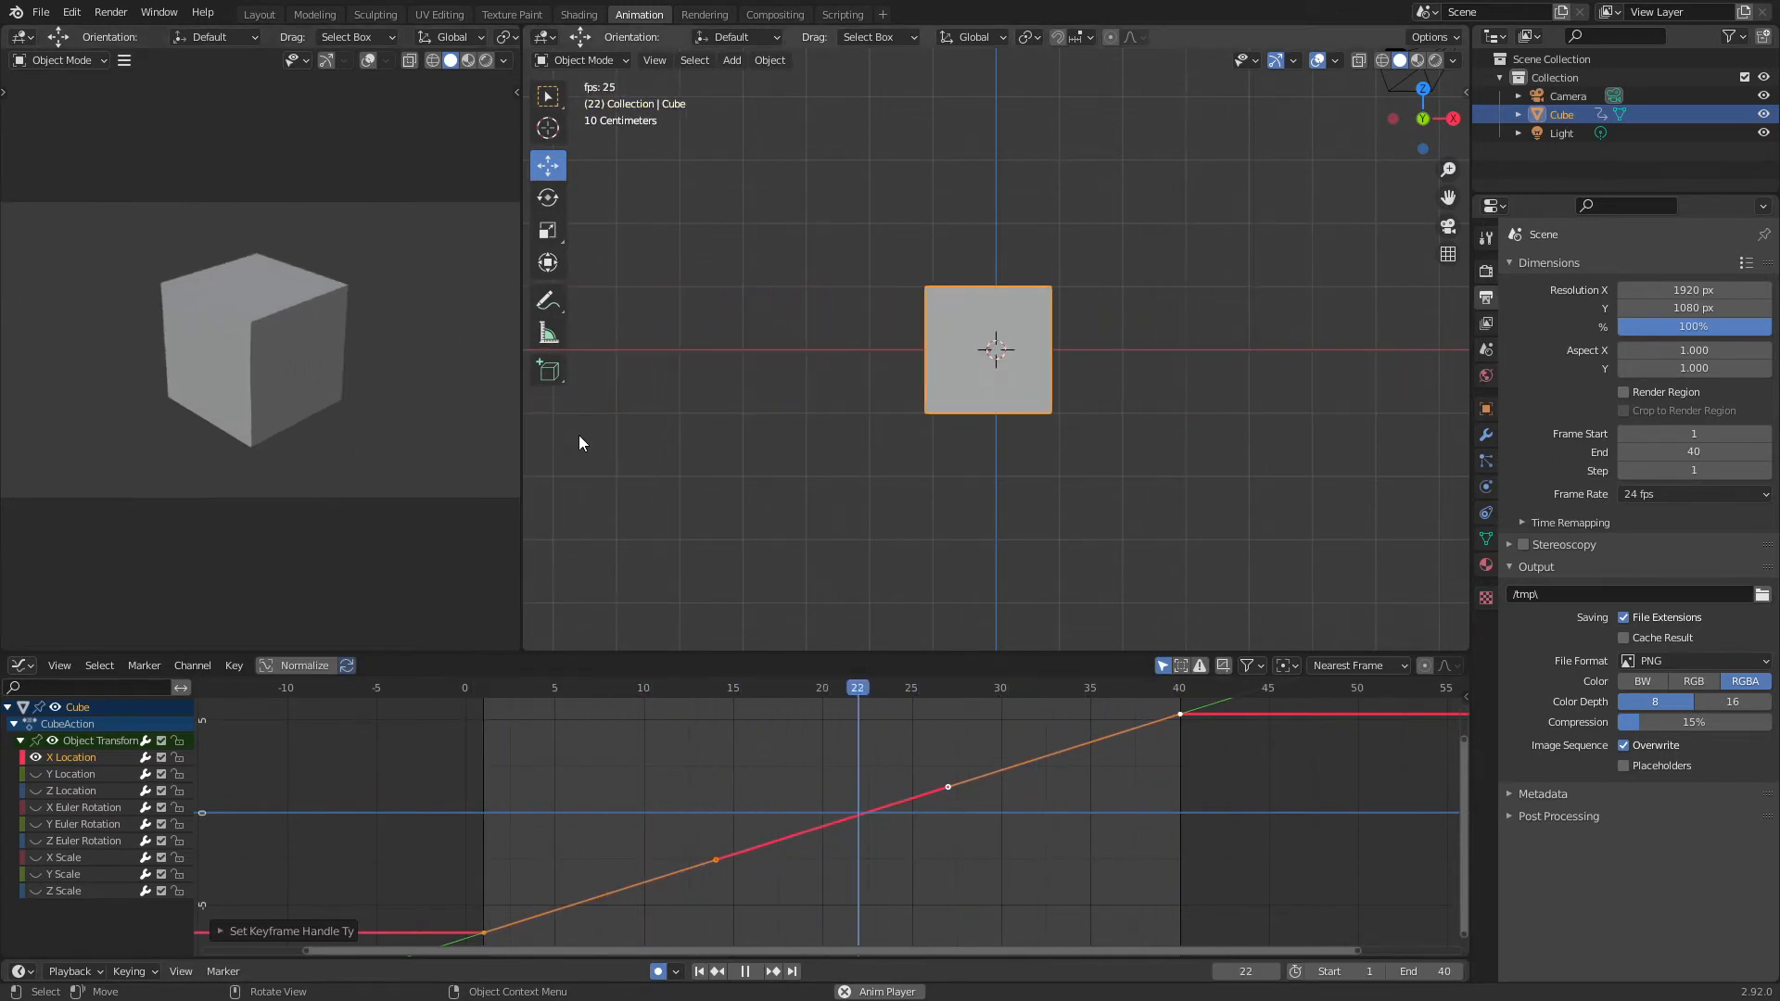
click(747, 972)
click(754, 972)
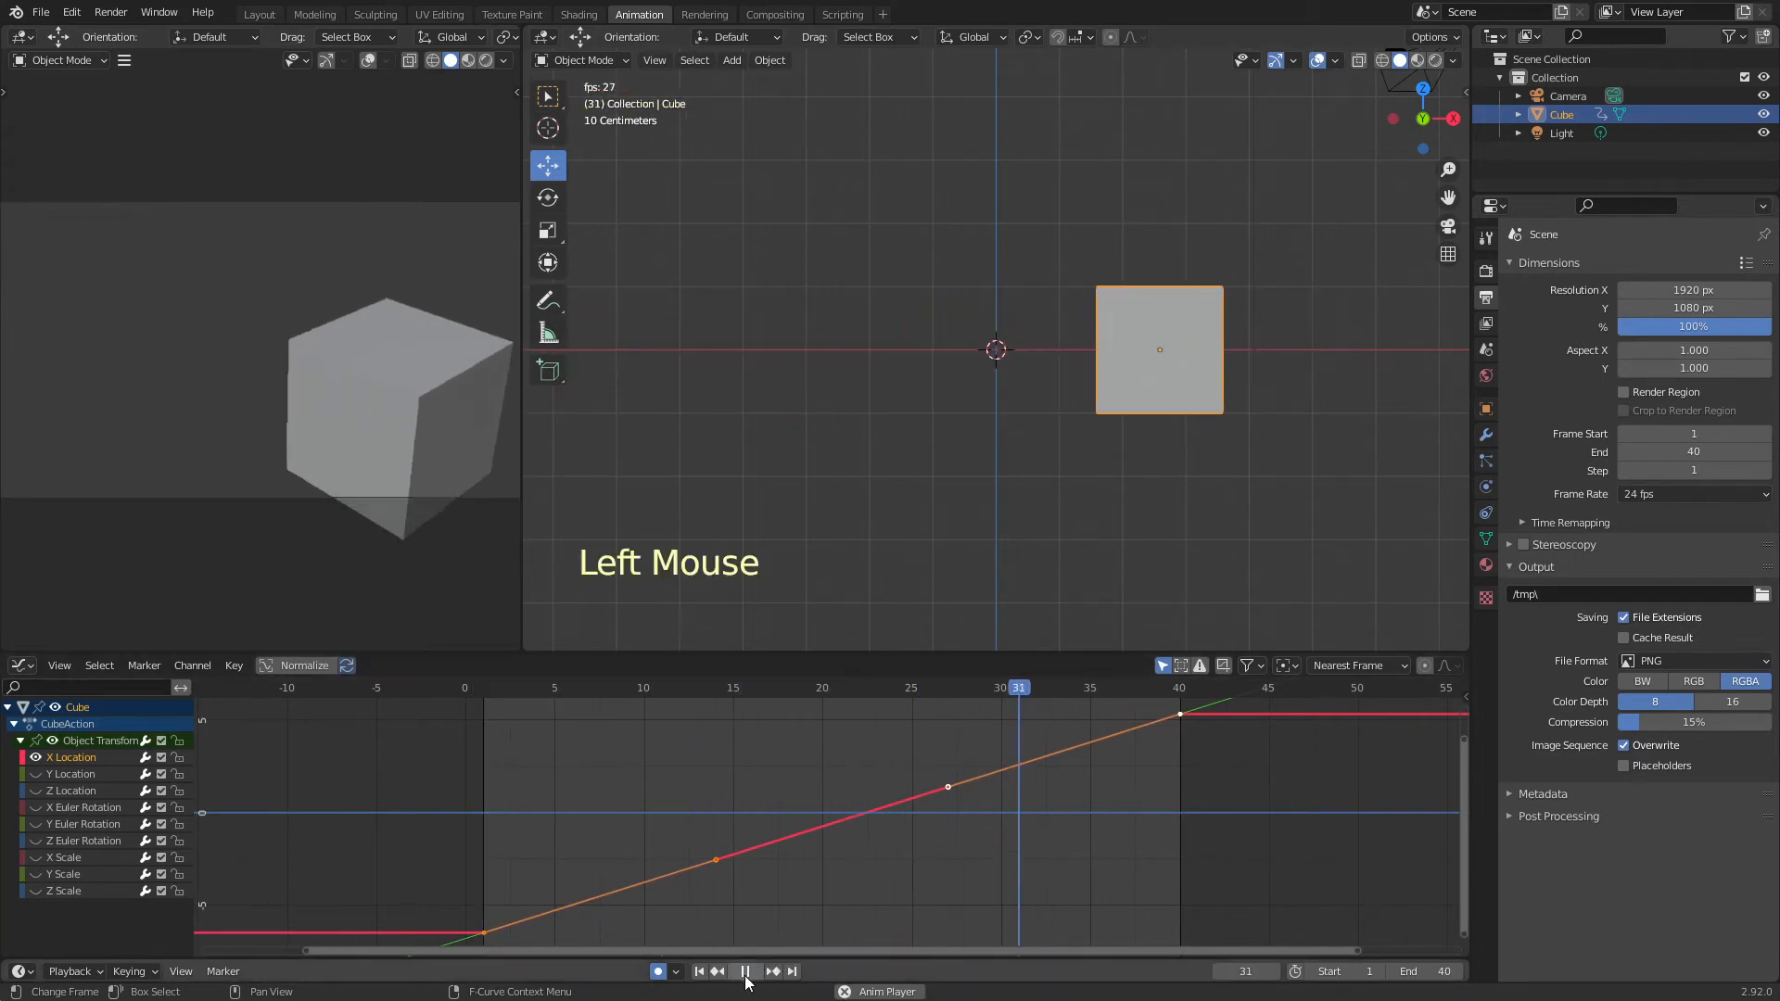
click(745, 970)
- Lower the frame 1 X Location keyframe's right handle to about -7 at frame 15, and play the animation from frame 1
drag(715, 859, 730, 938)
click(699, 970)
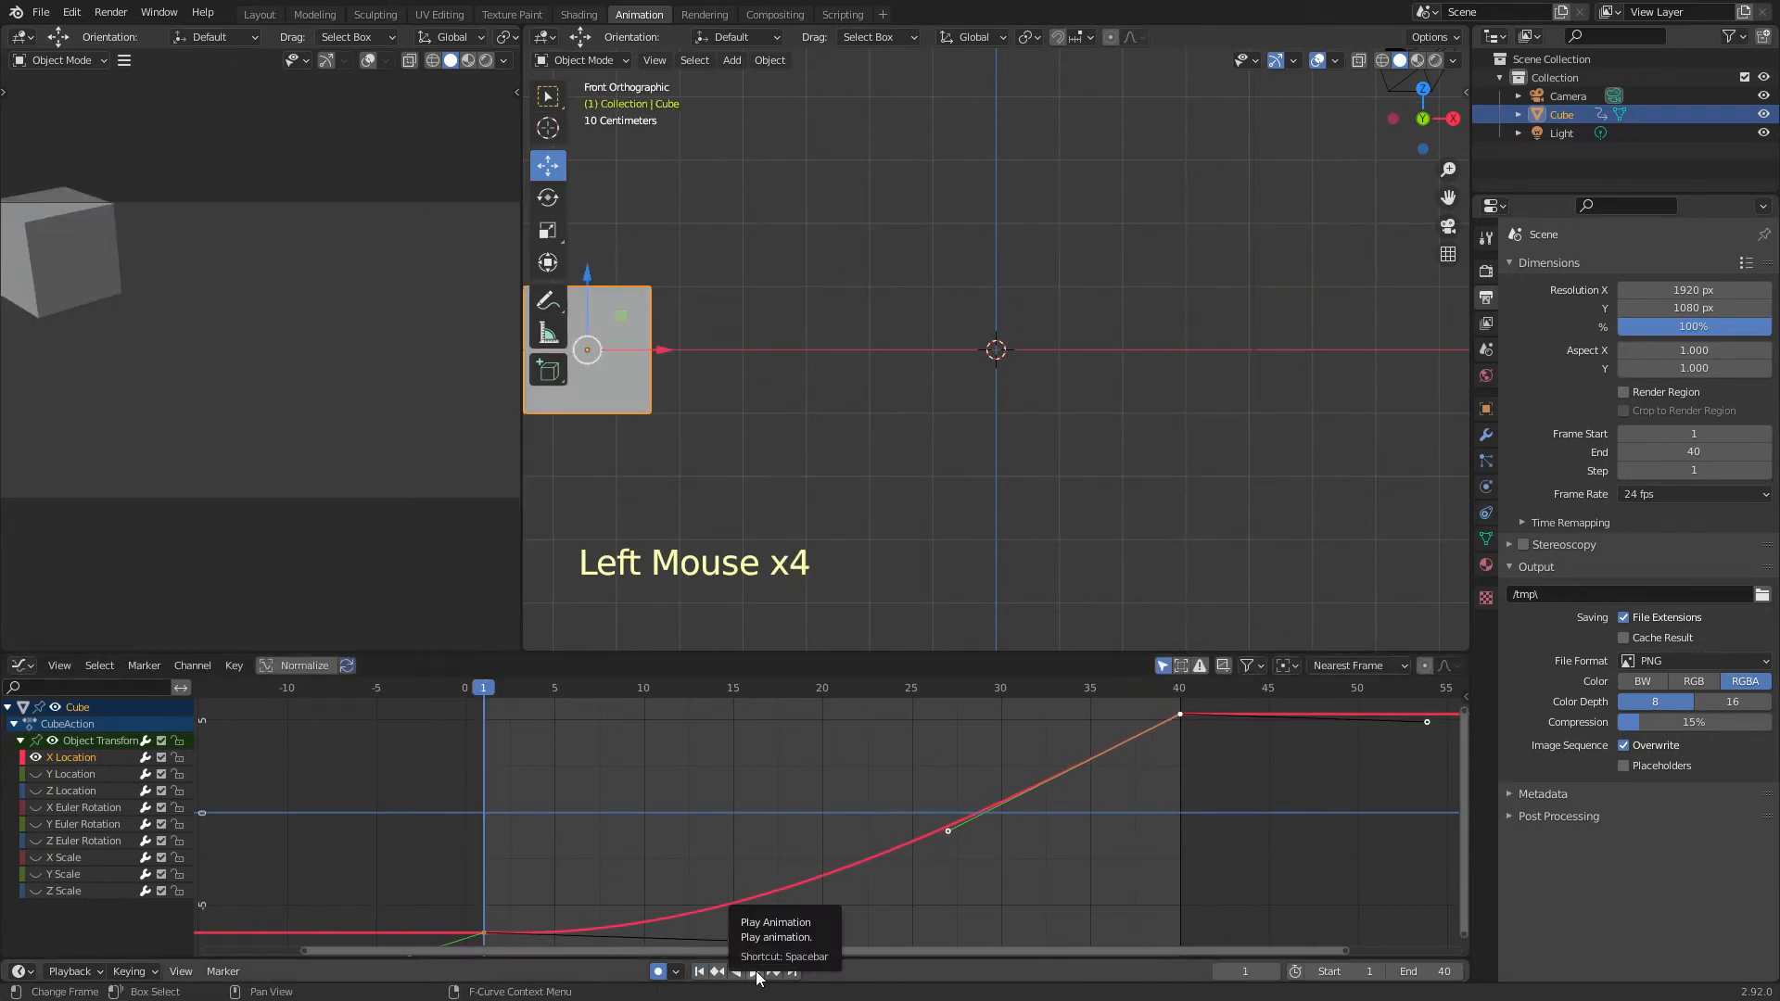
click(756, 971)
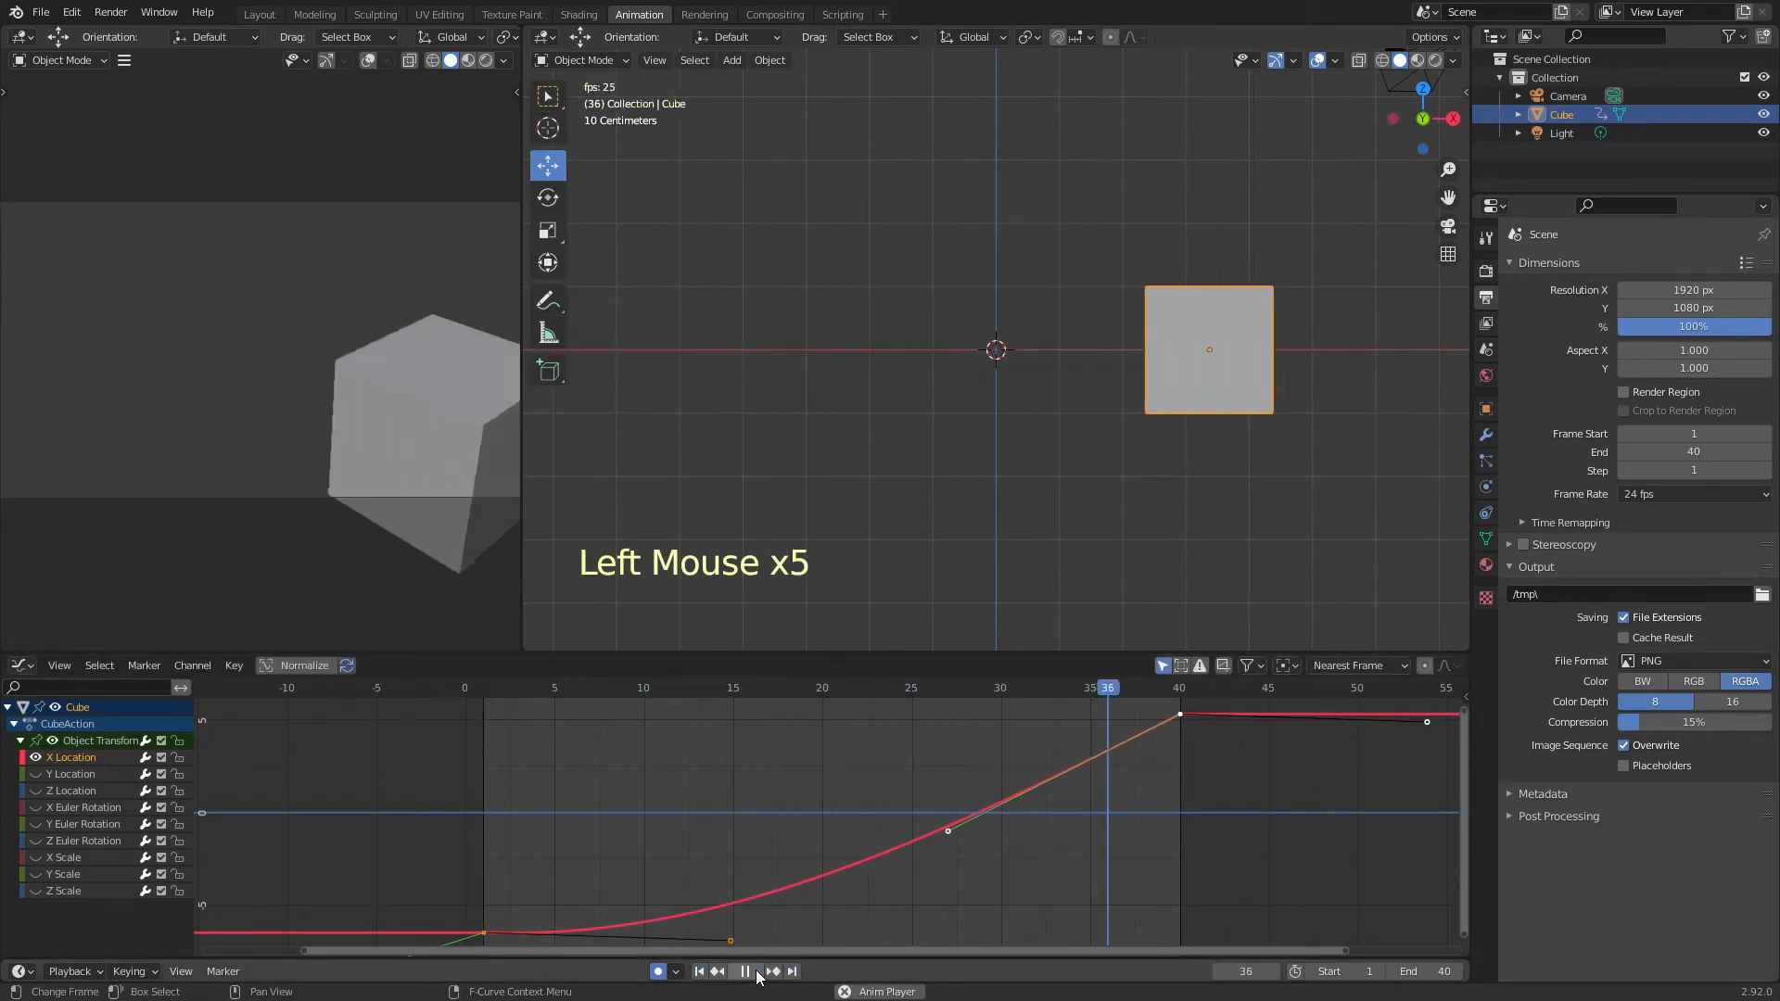
click(745, 971)
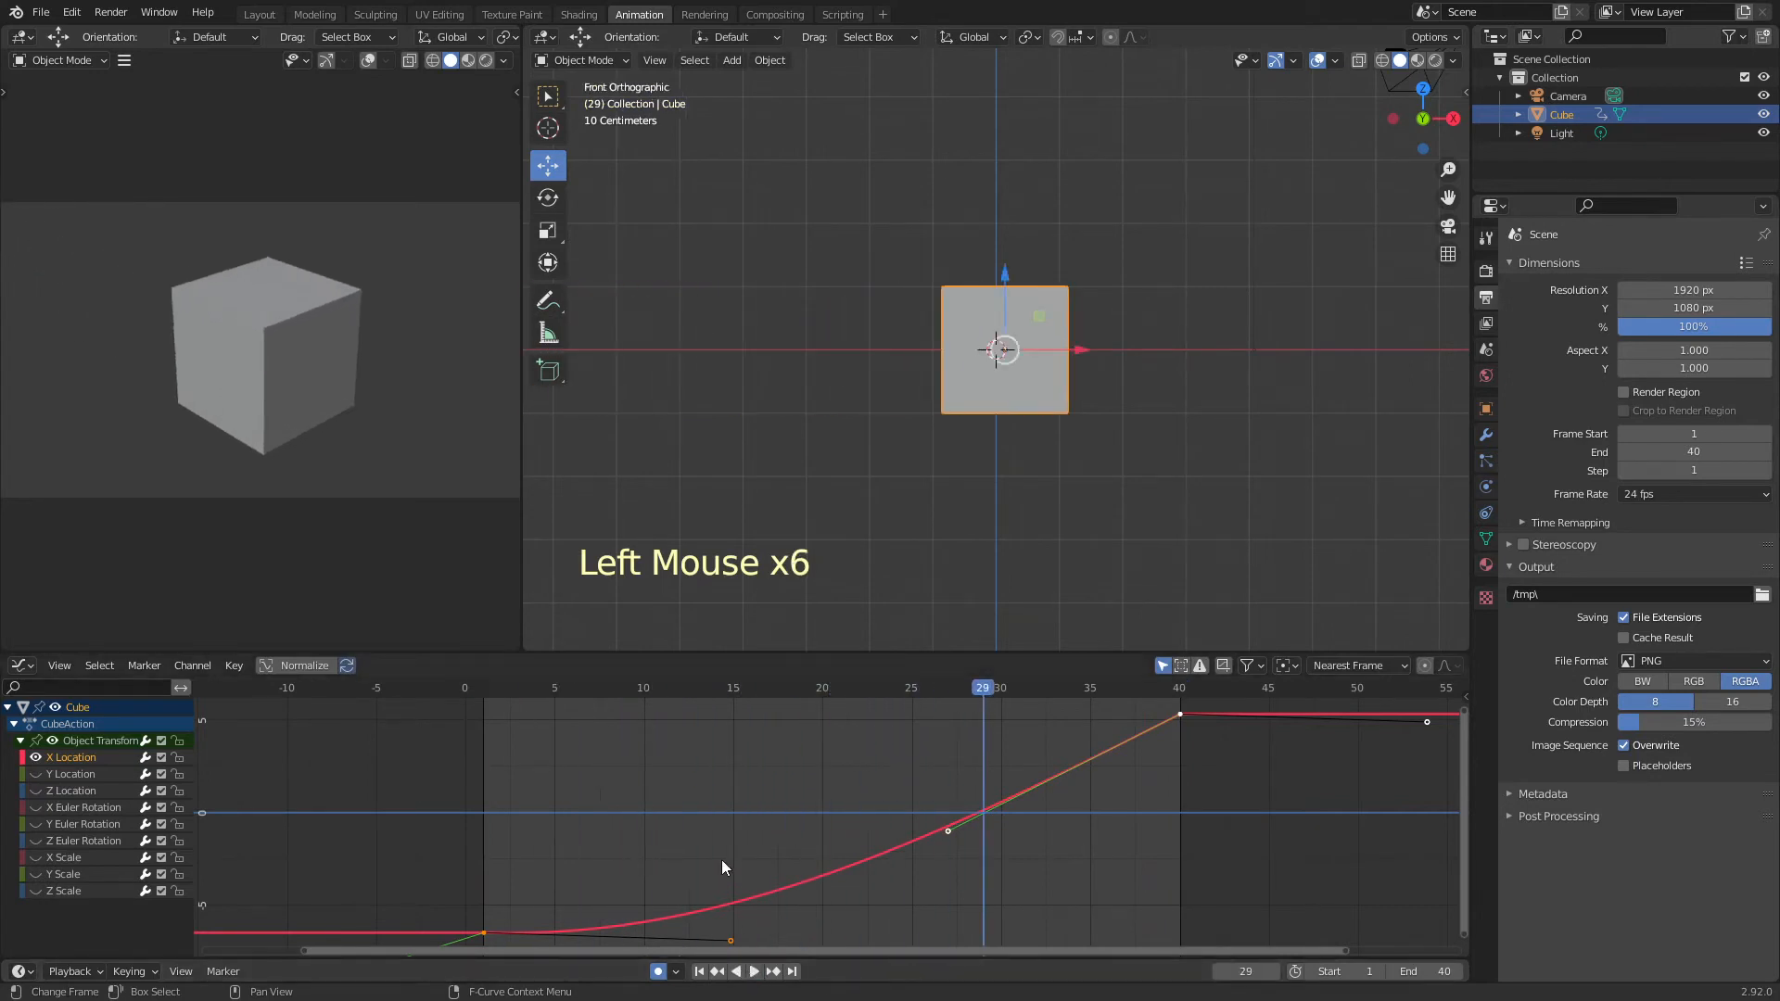
- Set the scene's end frame to 250
scroll(722, 862, down, 13)
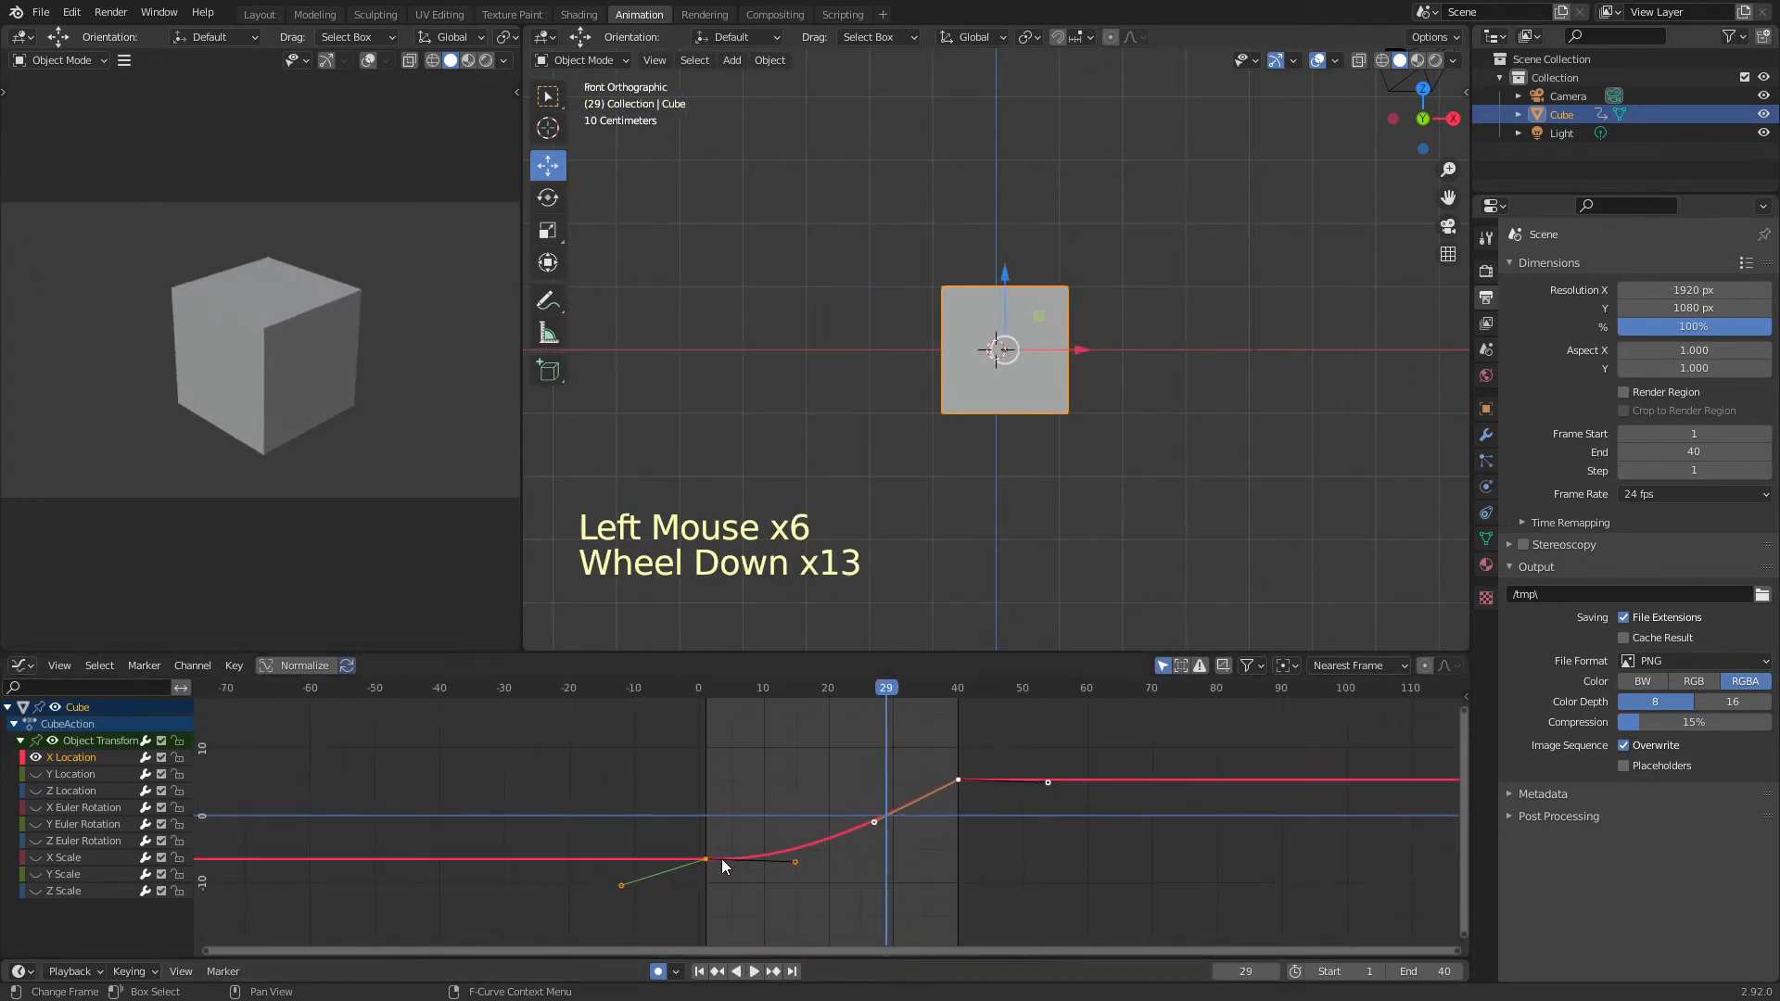
middle_drag(870, 754, 532, 754)
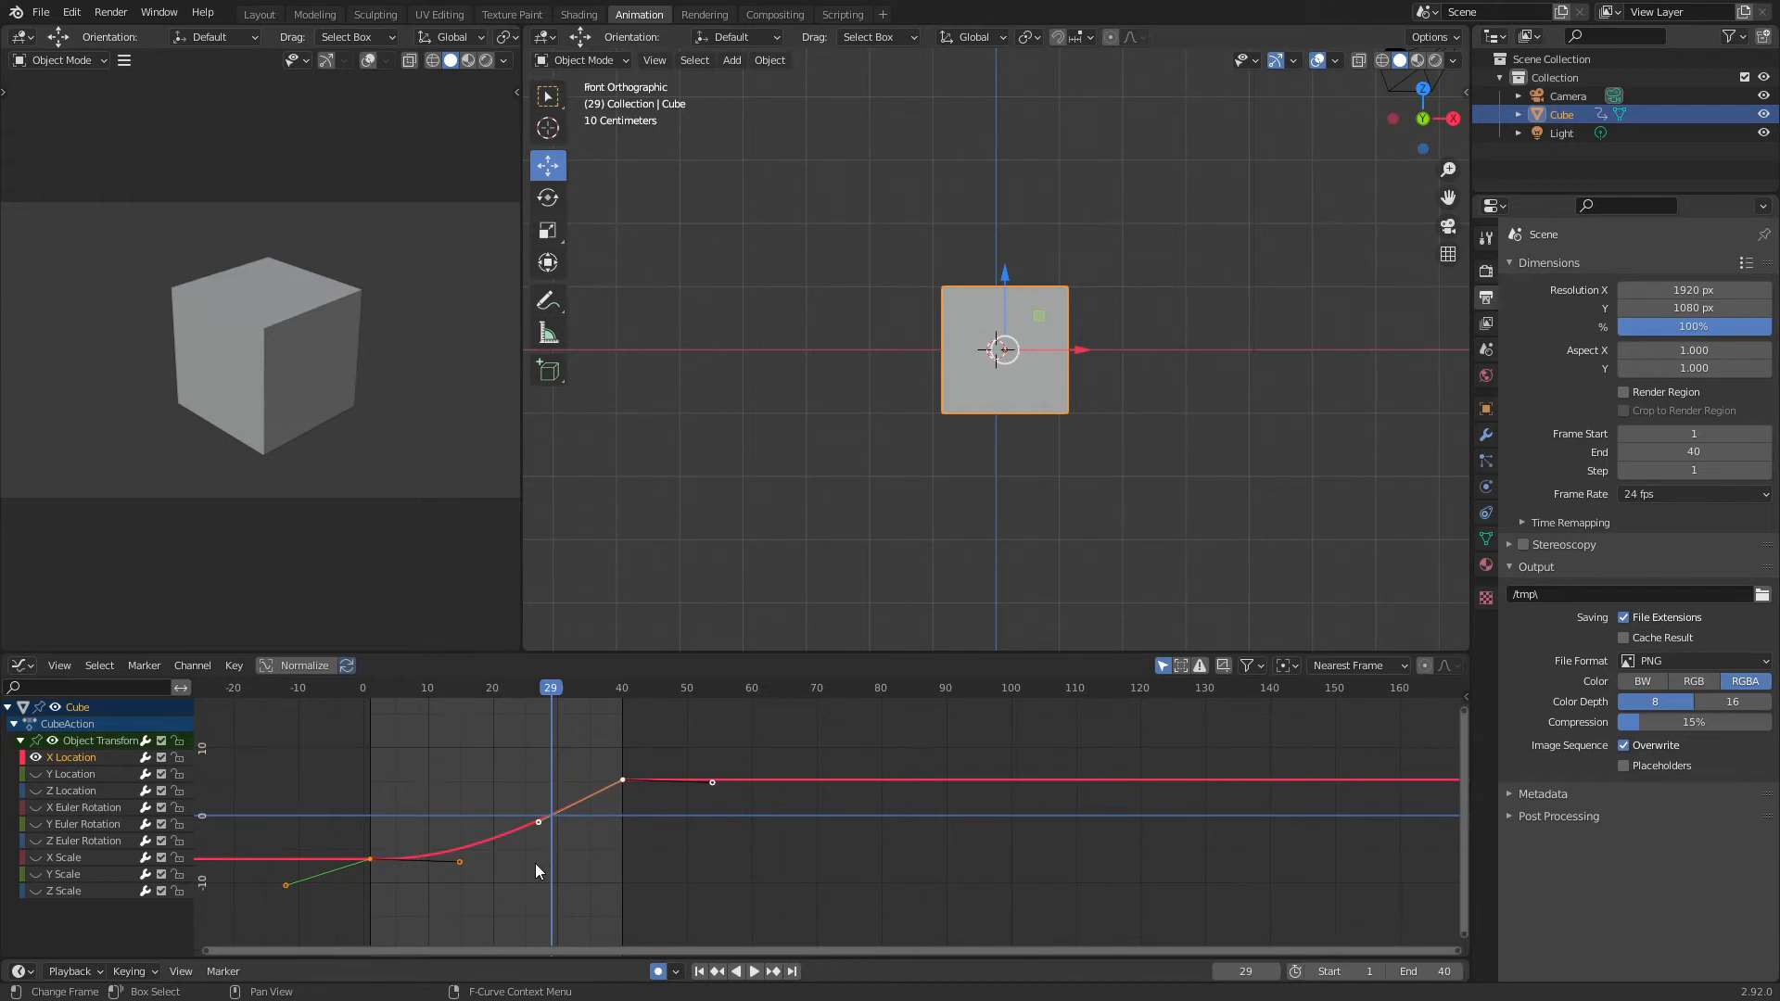
click(1427, 970)
text(250)
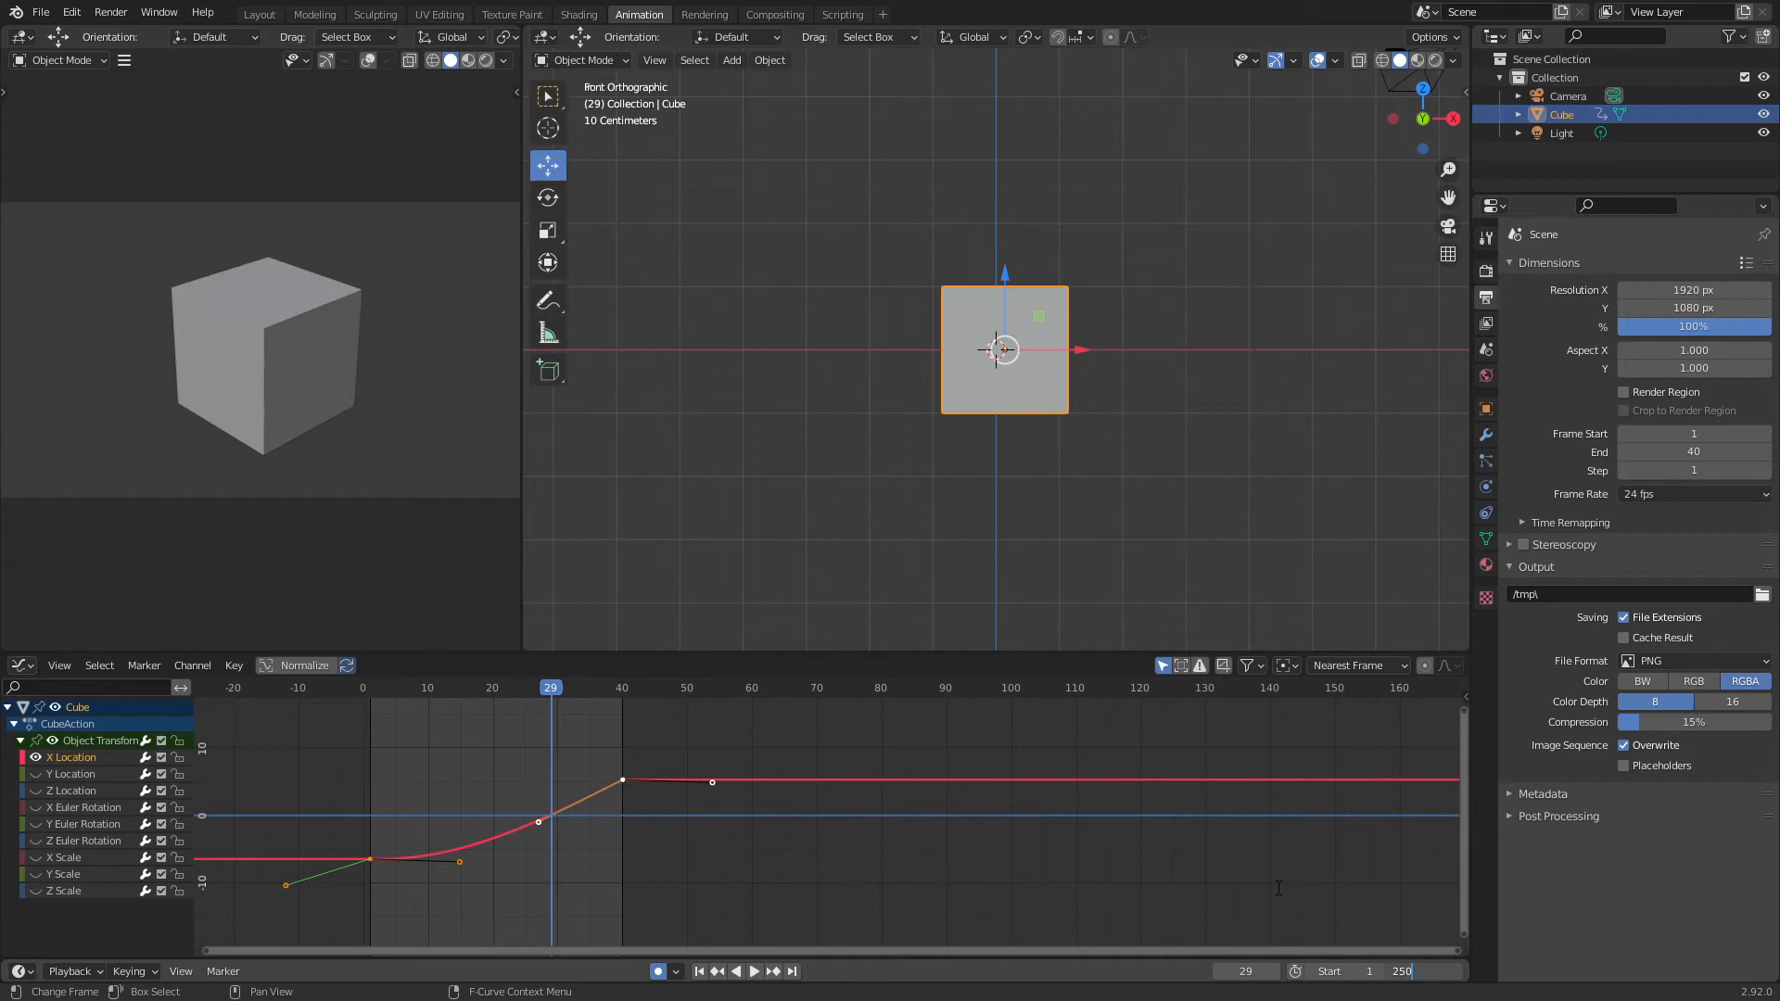
key(Return)
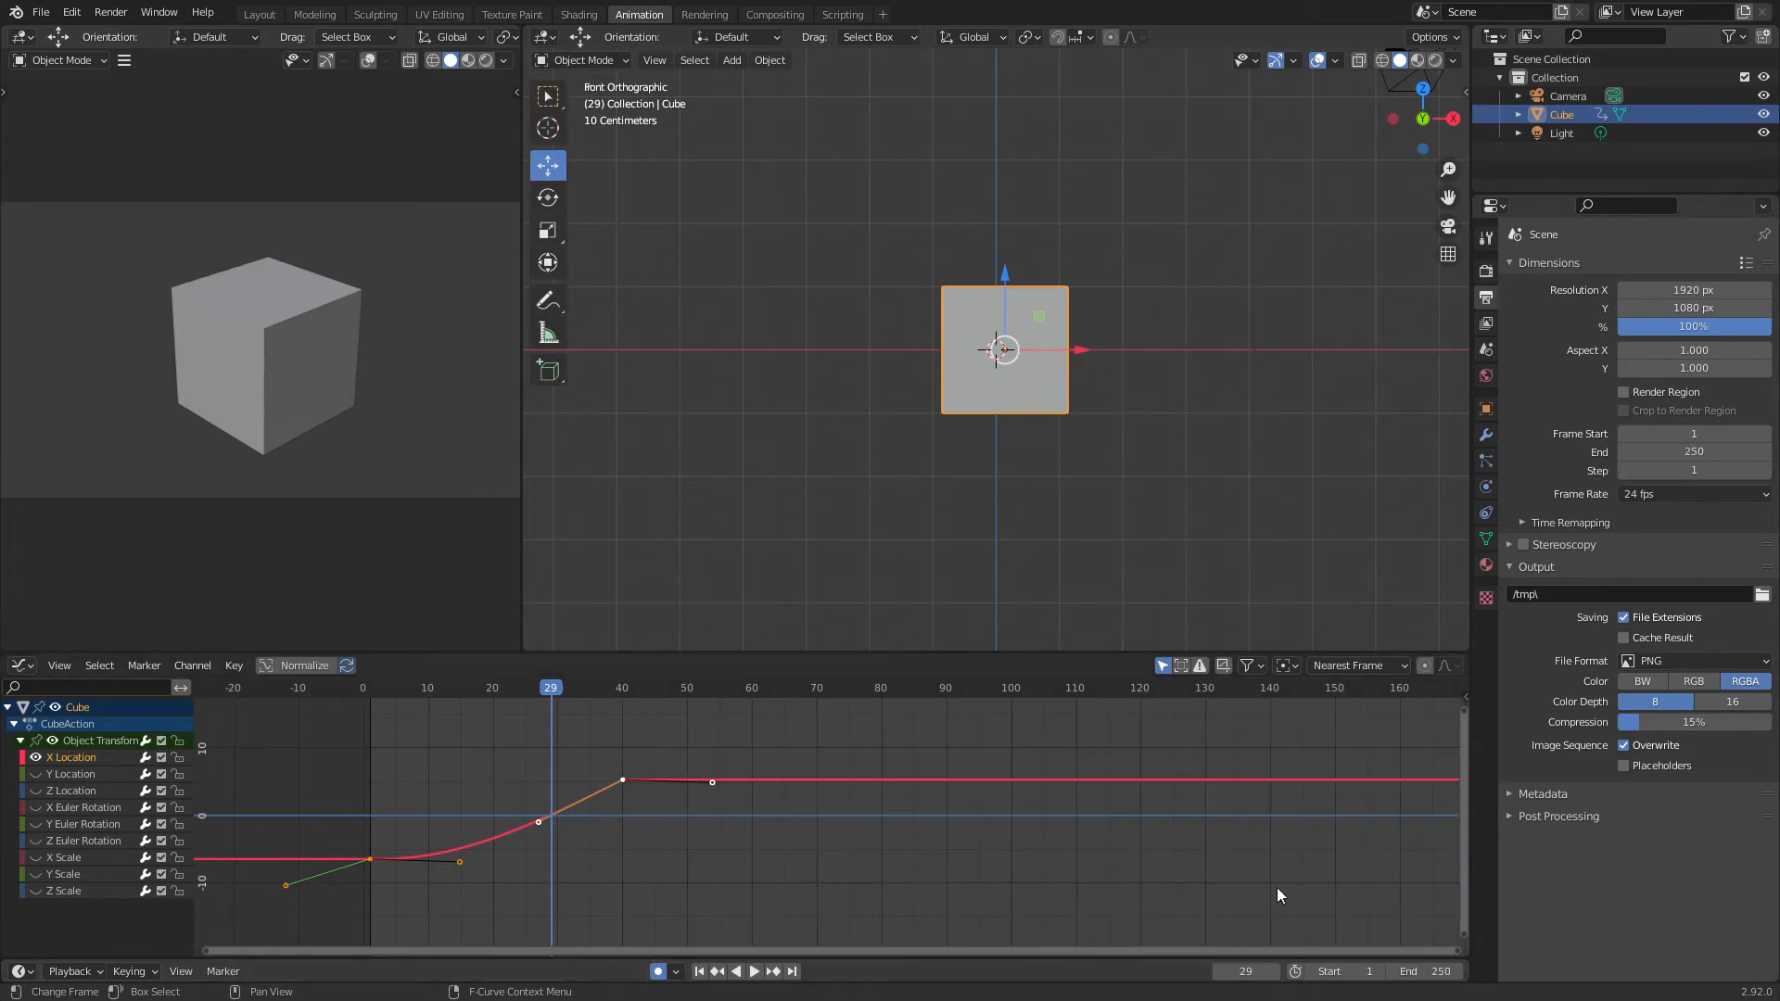
- Select the frame 40 X Location keyframe and set the curve's extrapolation to Linear Extrapolation
scroll(681, 760, down, 4)
scroll(681, 760, up, 1)
scroll(681, 761, down, 1)
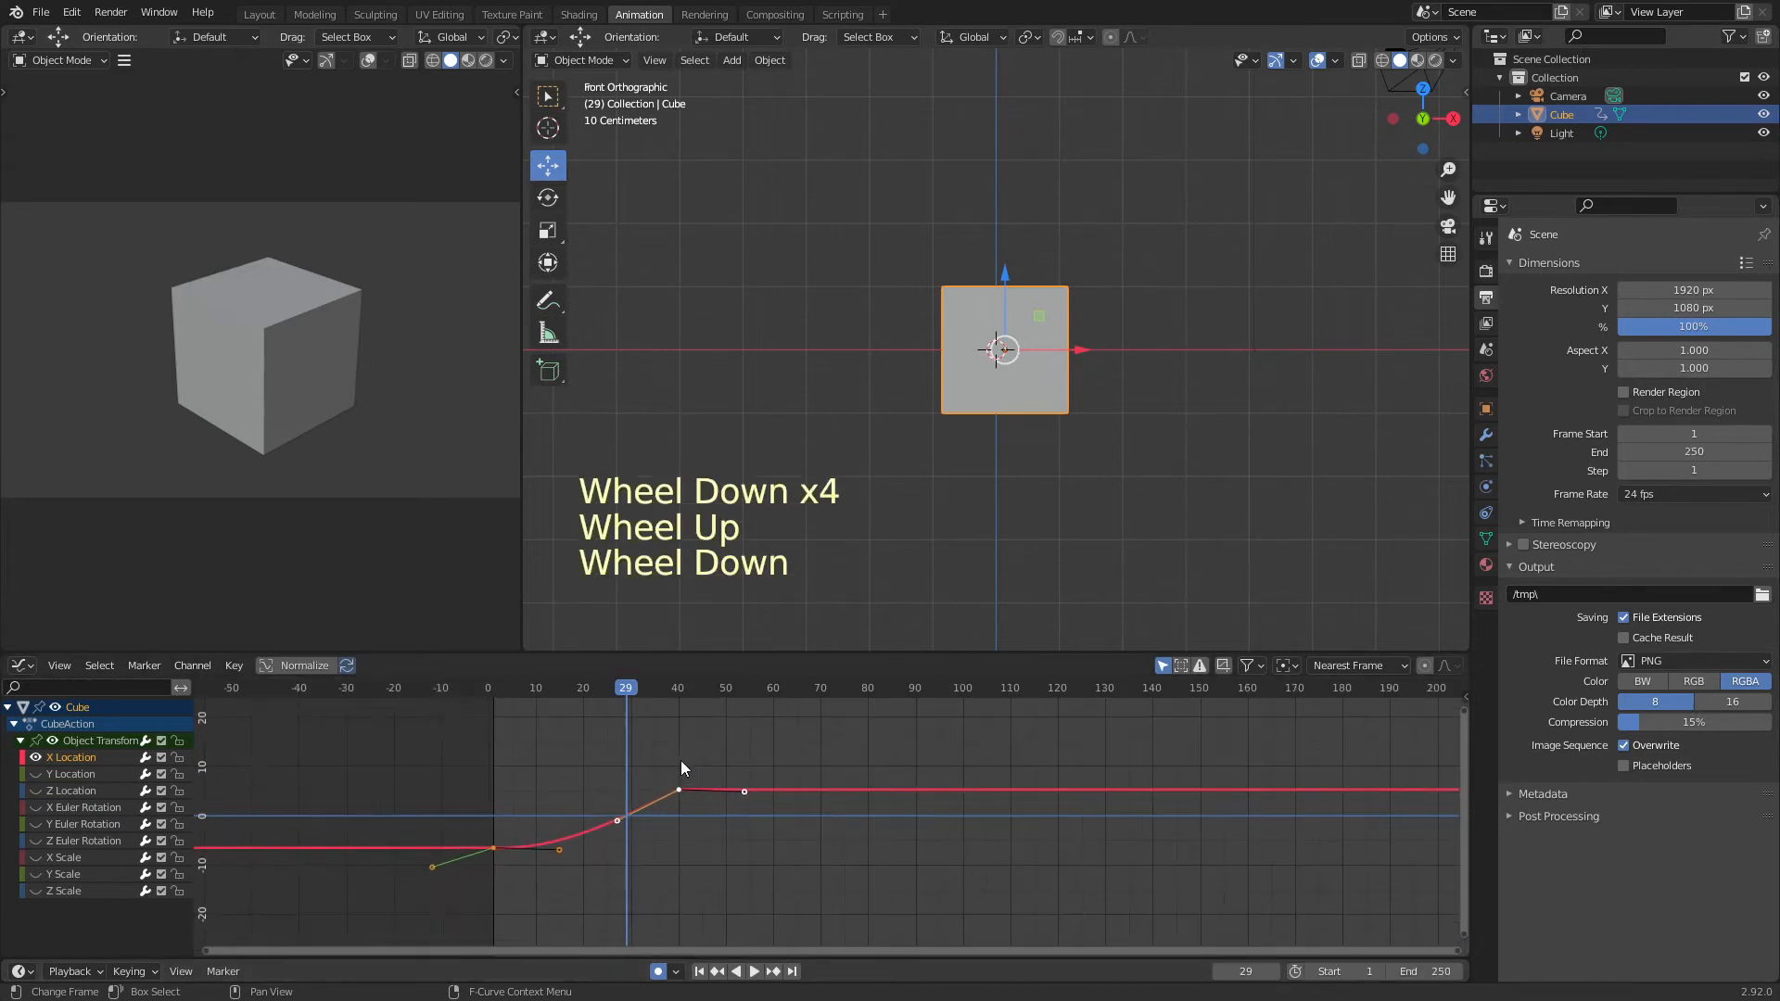
middle_drag(681, 760, 522, 798)
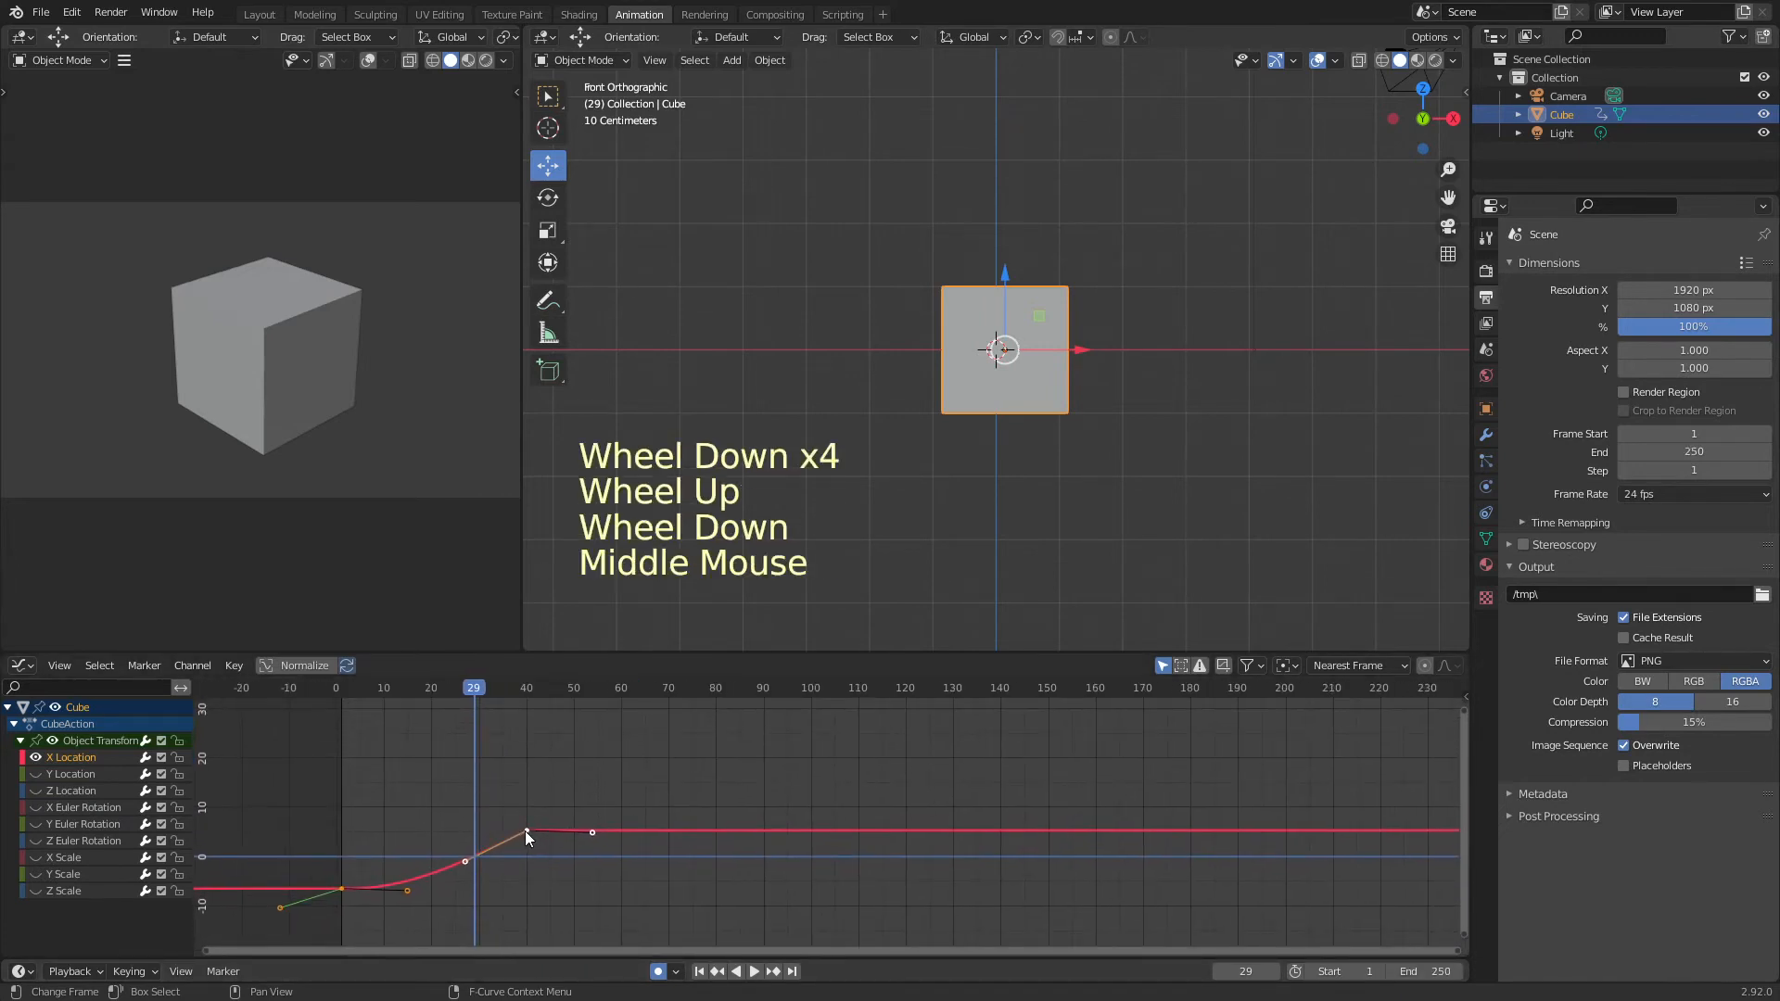
click(525, 831)
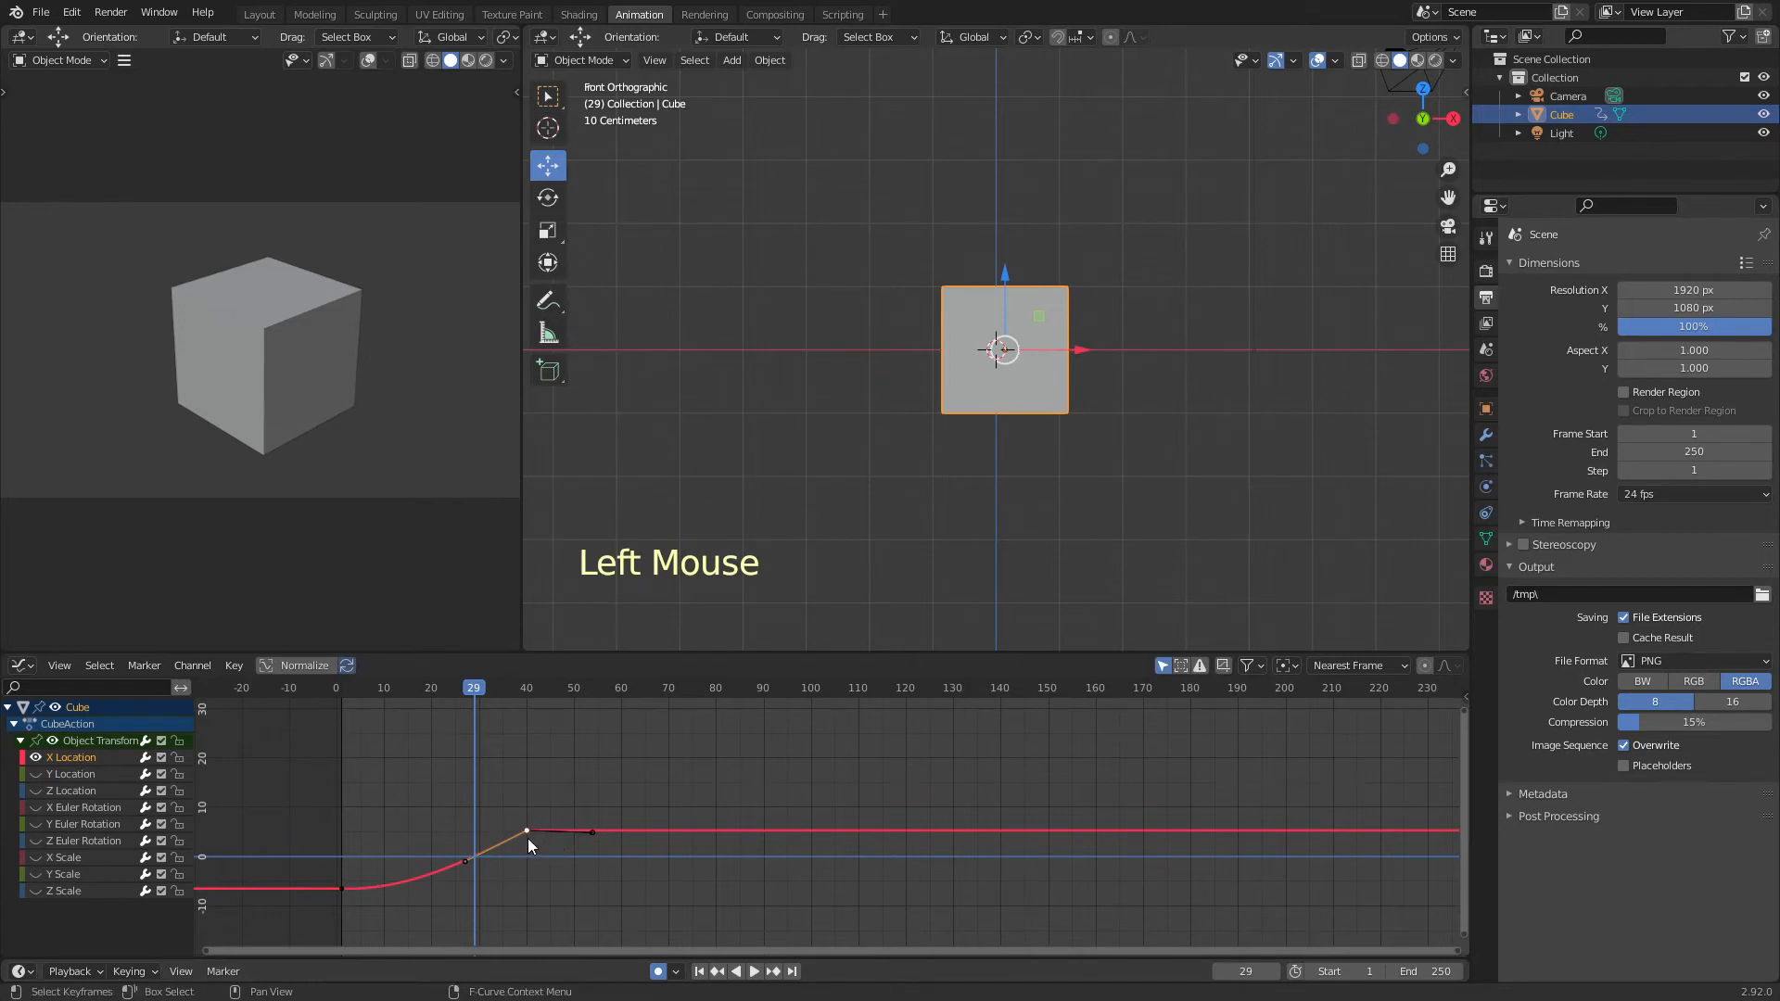
key(shift+e)
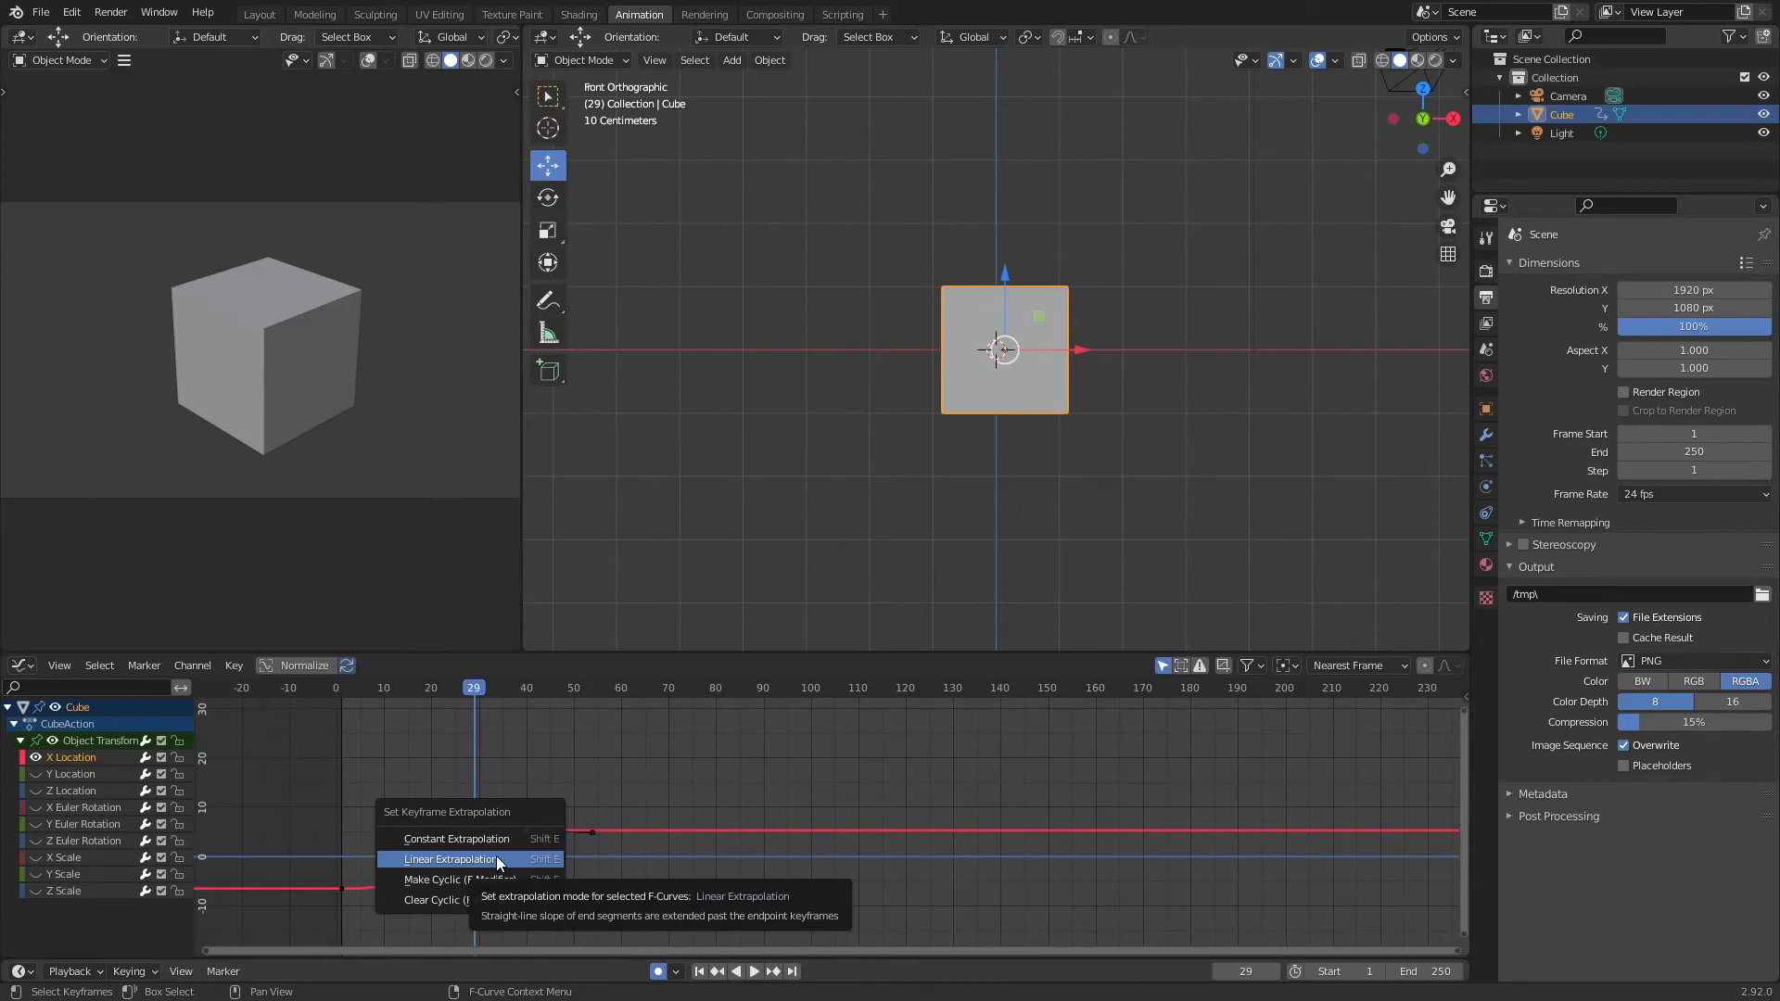
click(497, 858)
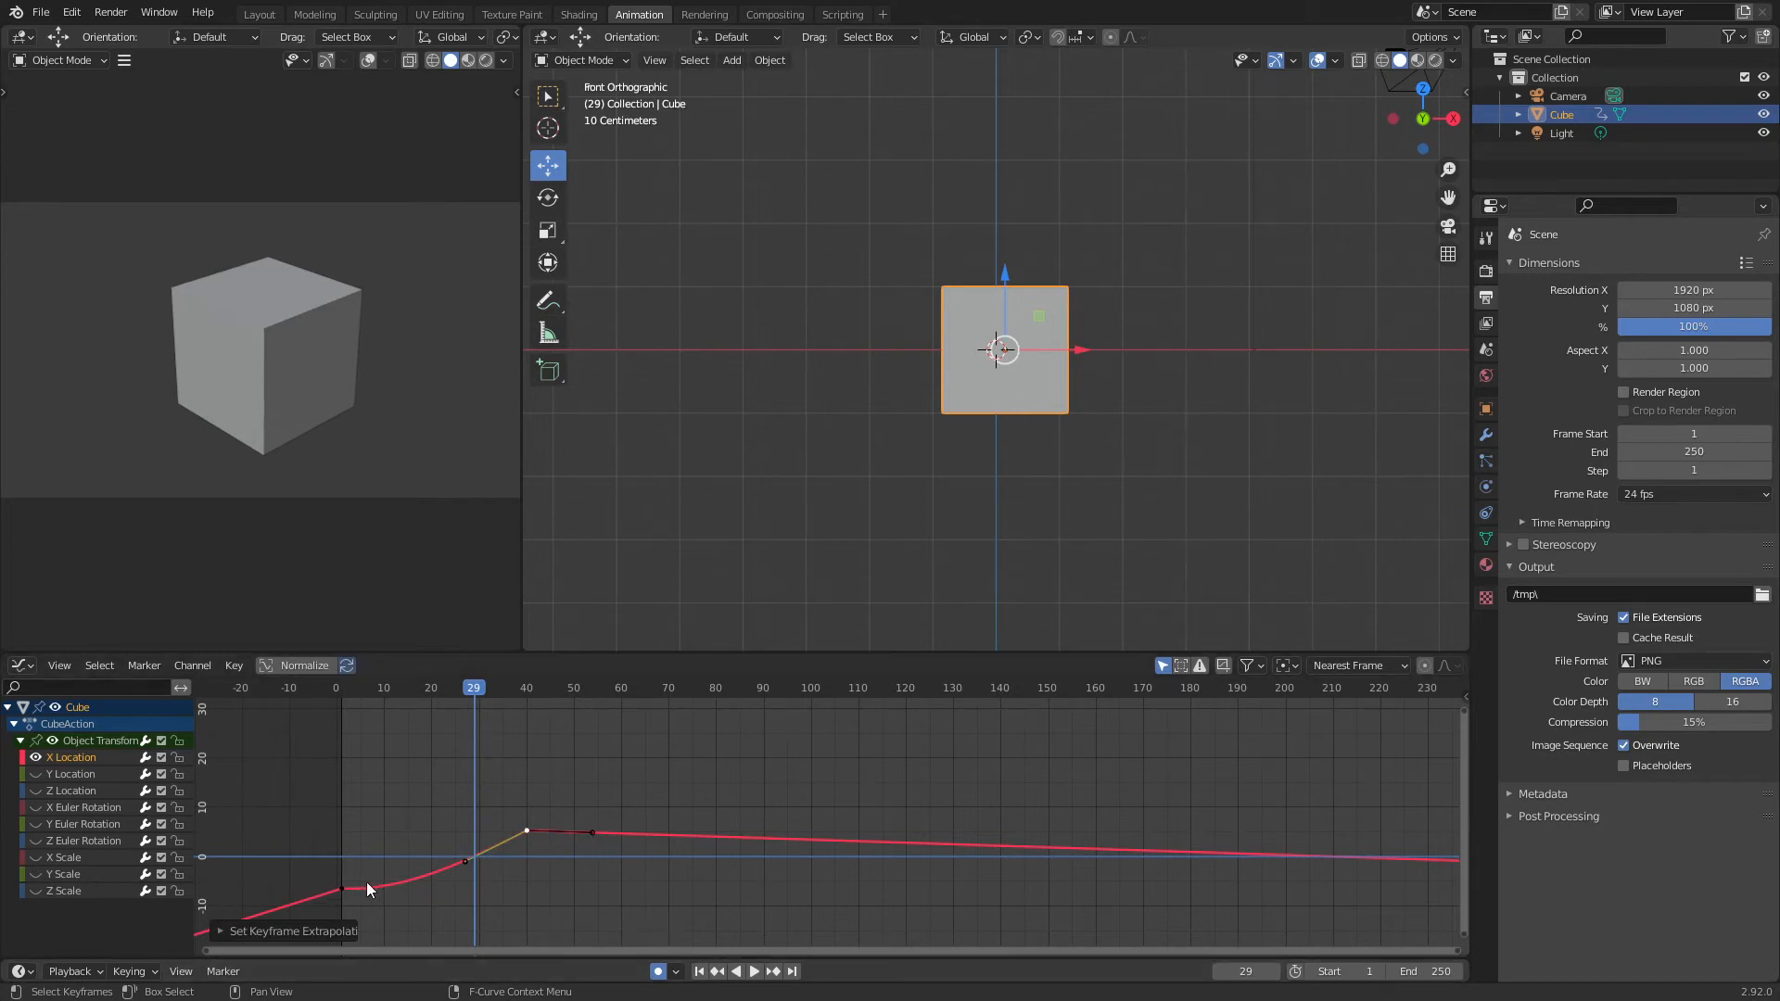
- Inspect the first and last X Location keyframes and play the animation to review the cube's motion past frame 40
click(341, 890)
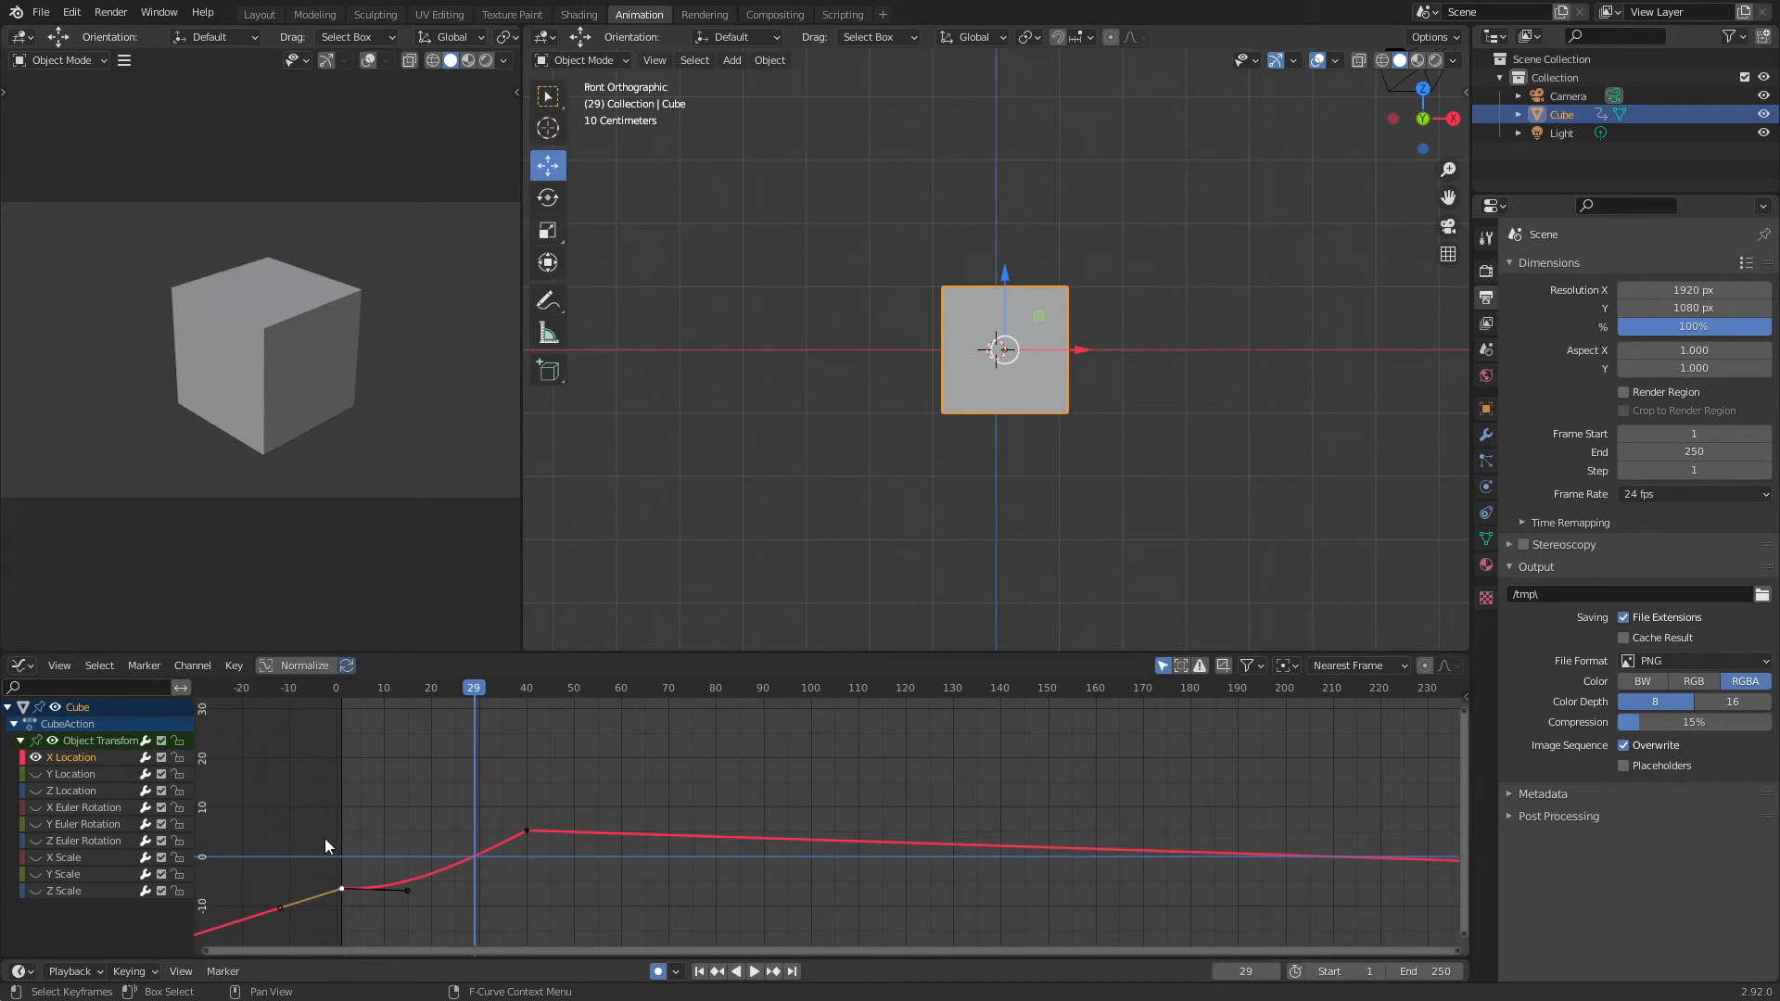
click(527, 829)
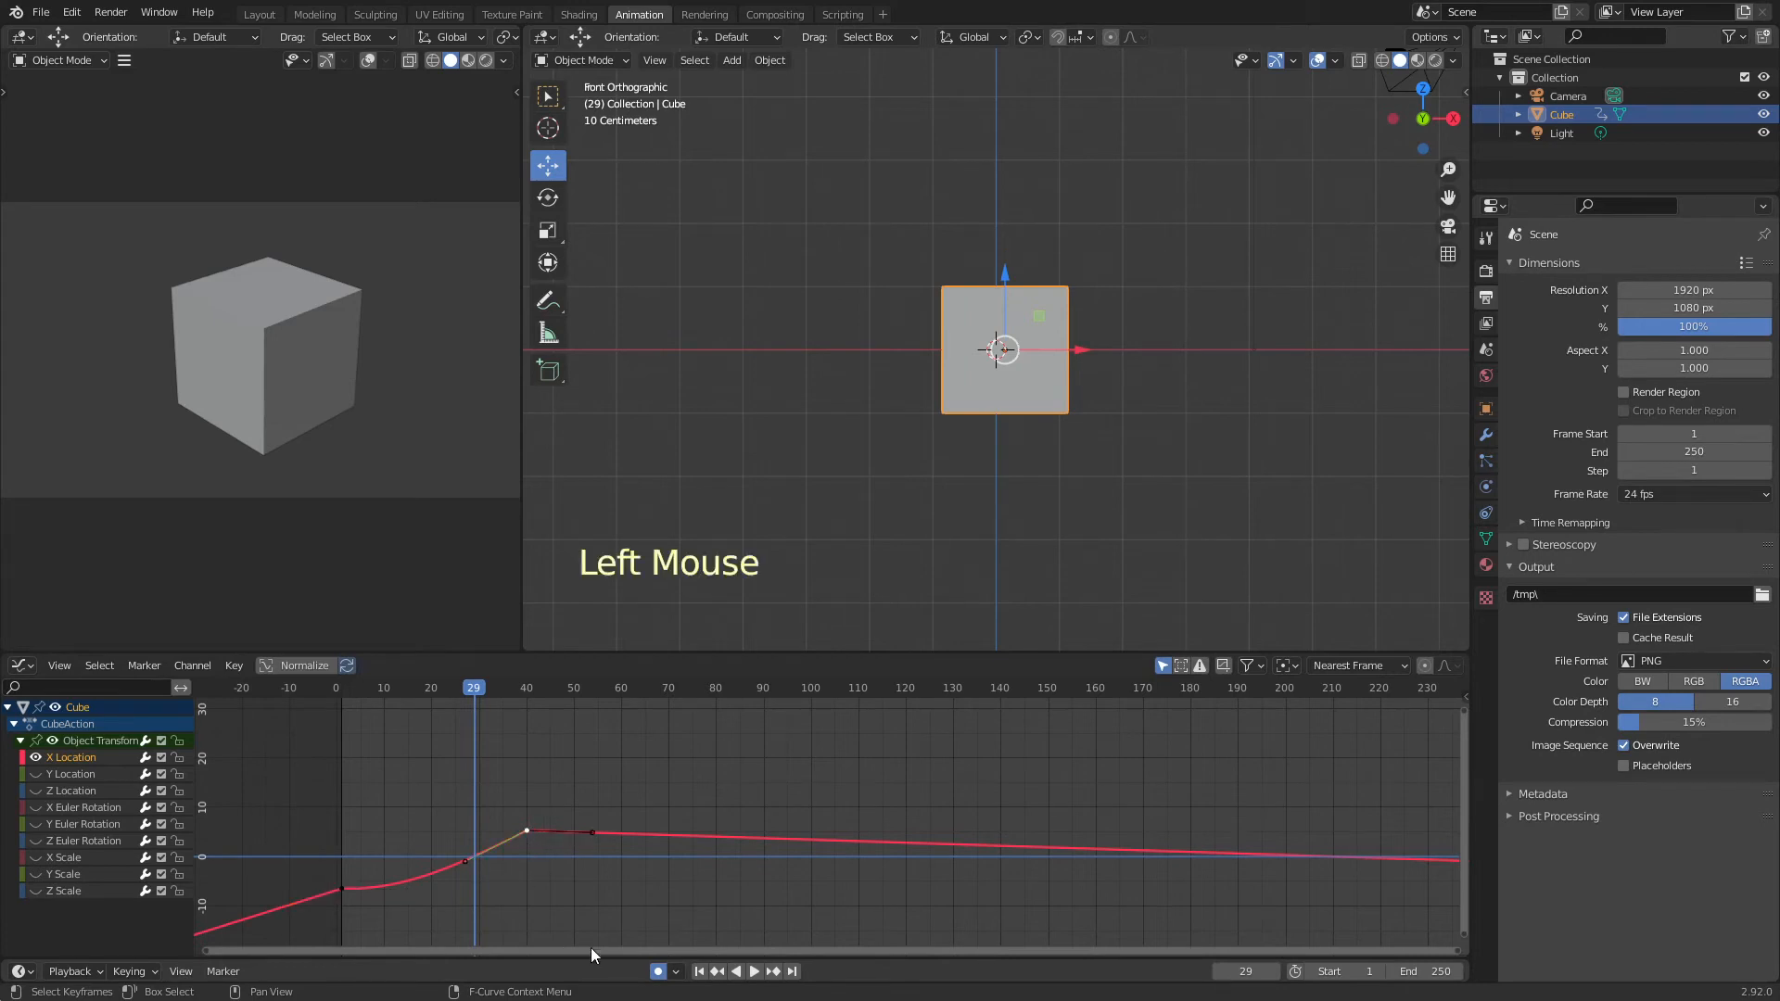
click(755, 971)
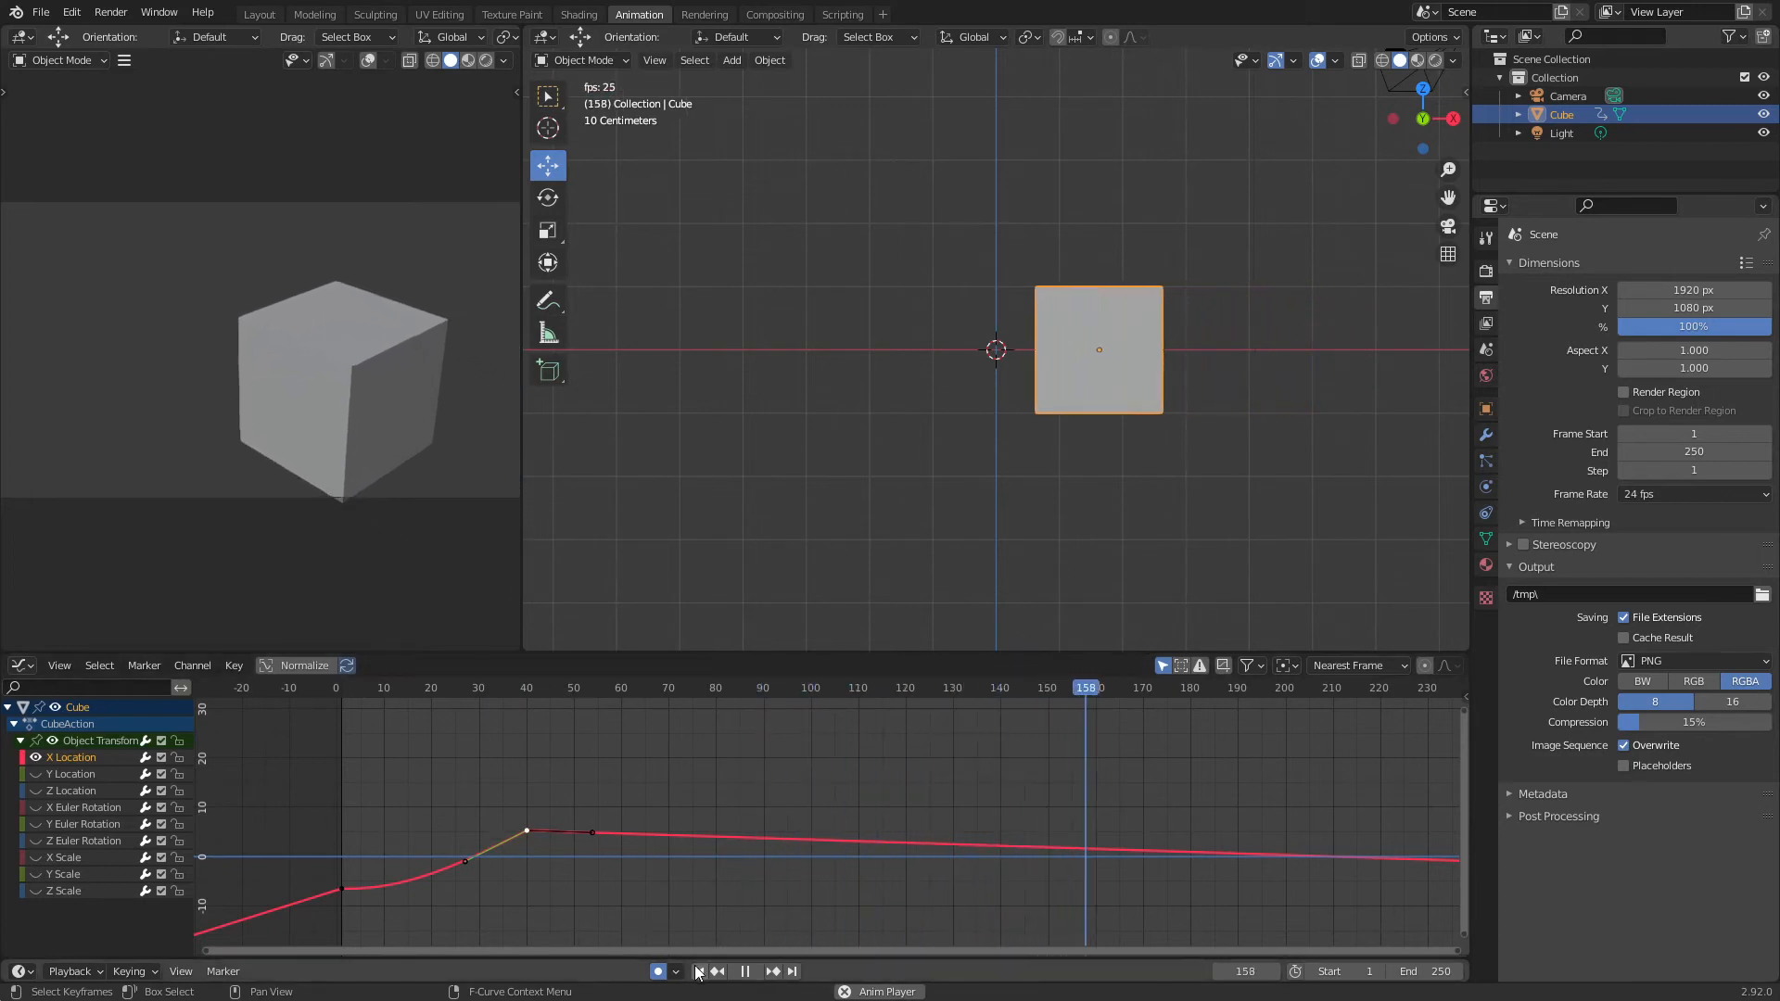
click(746, 972)
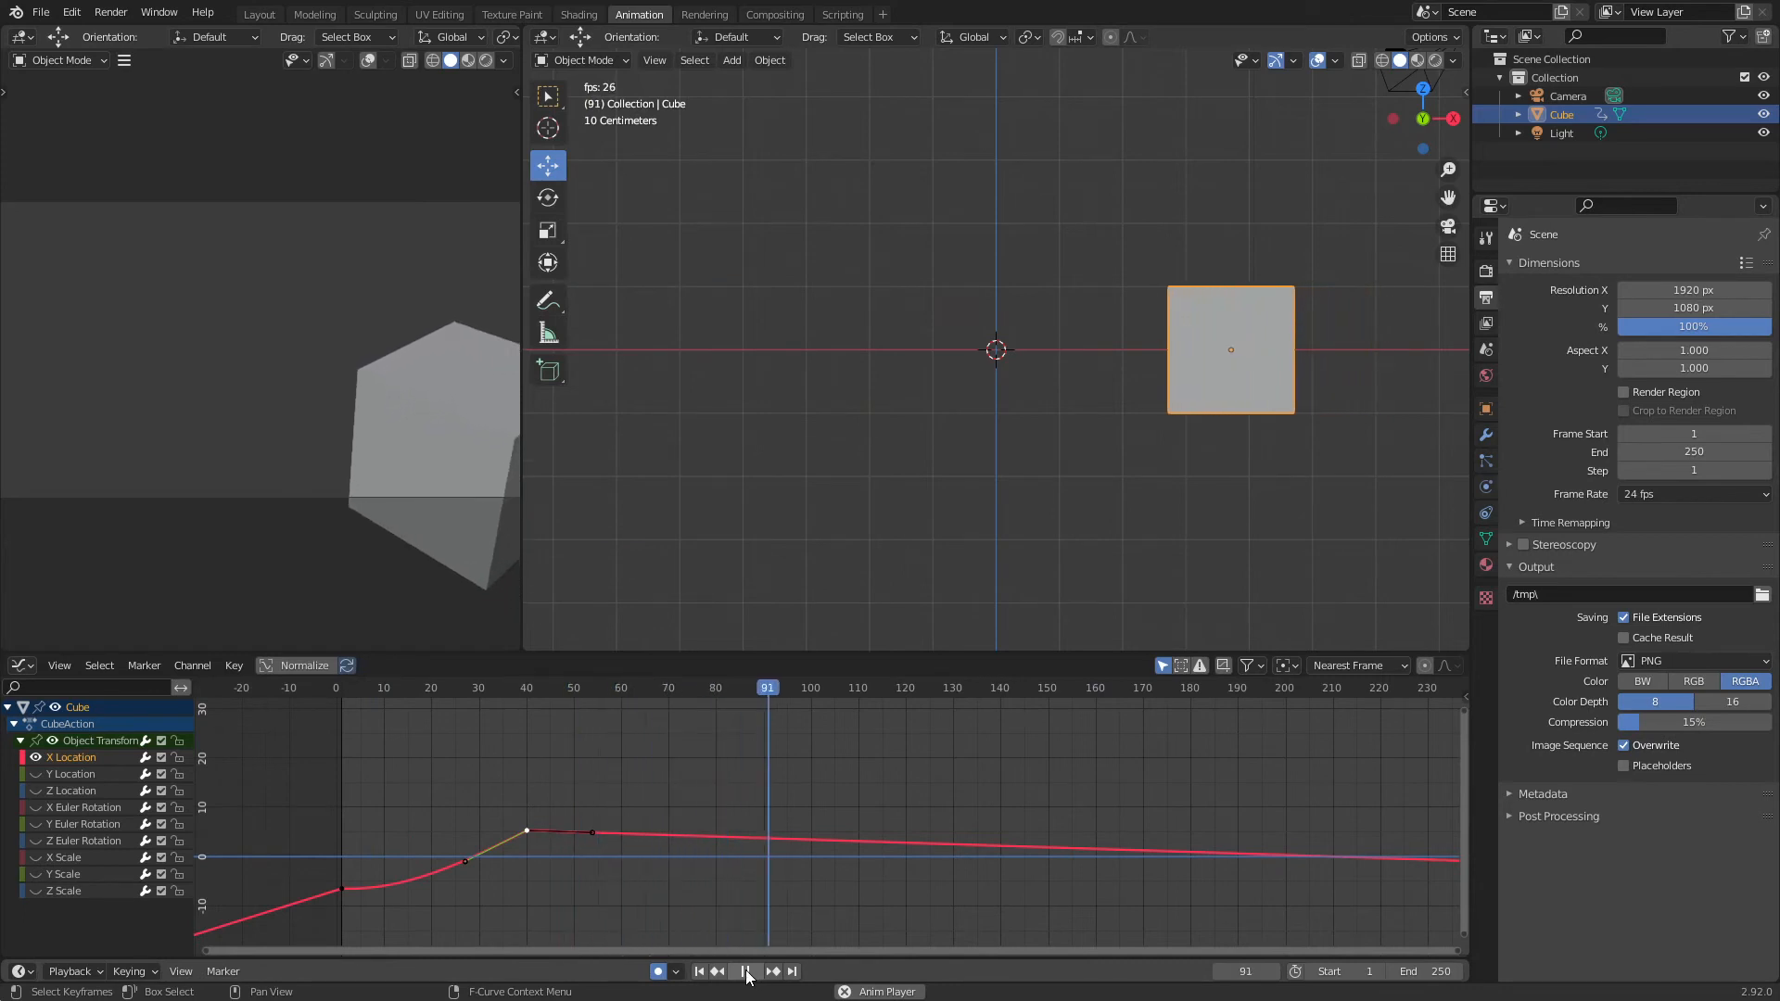
click(746, 971)
- Raise the right handle of the frame 40 X Location keyframe to about 12 at frame 54 so the extrapolated curve continues upward
click(527, 830)
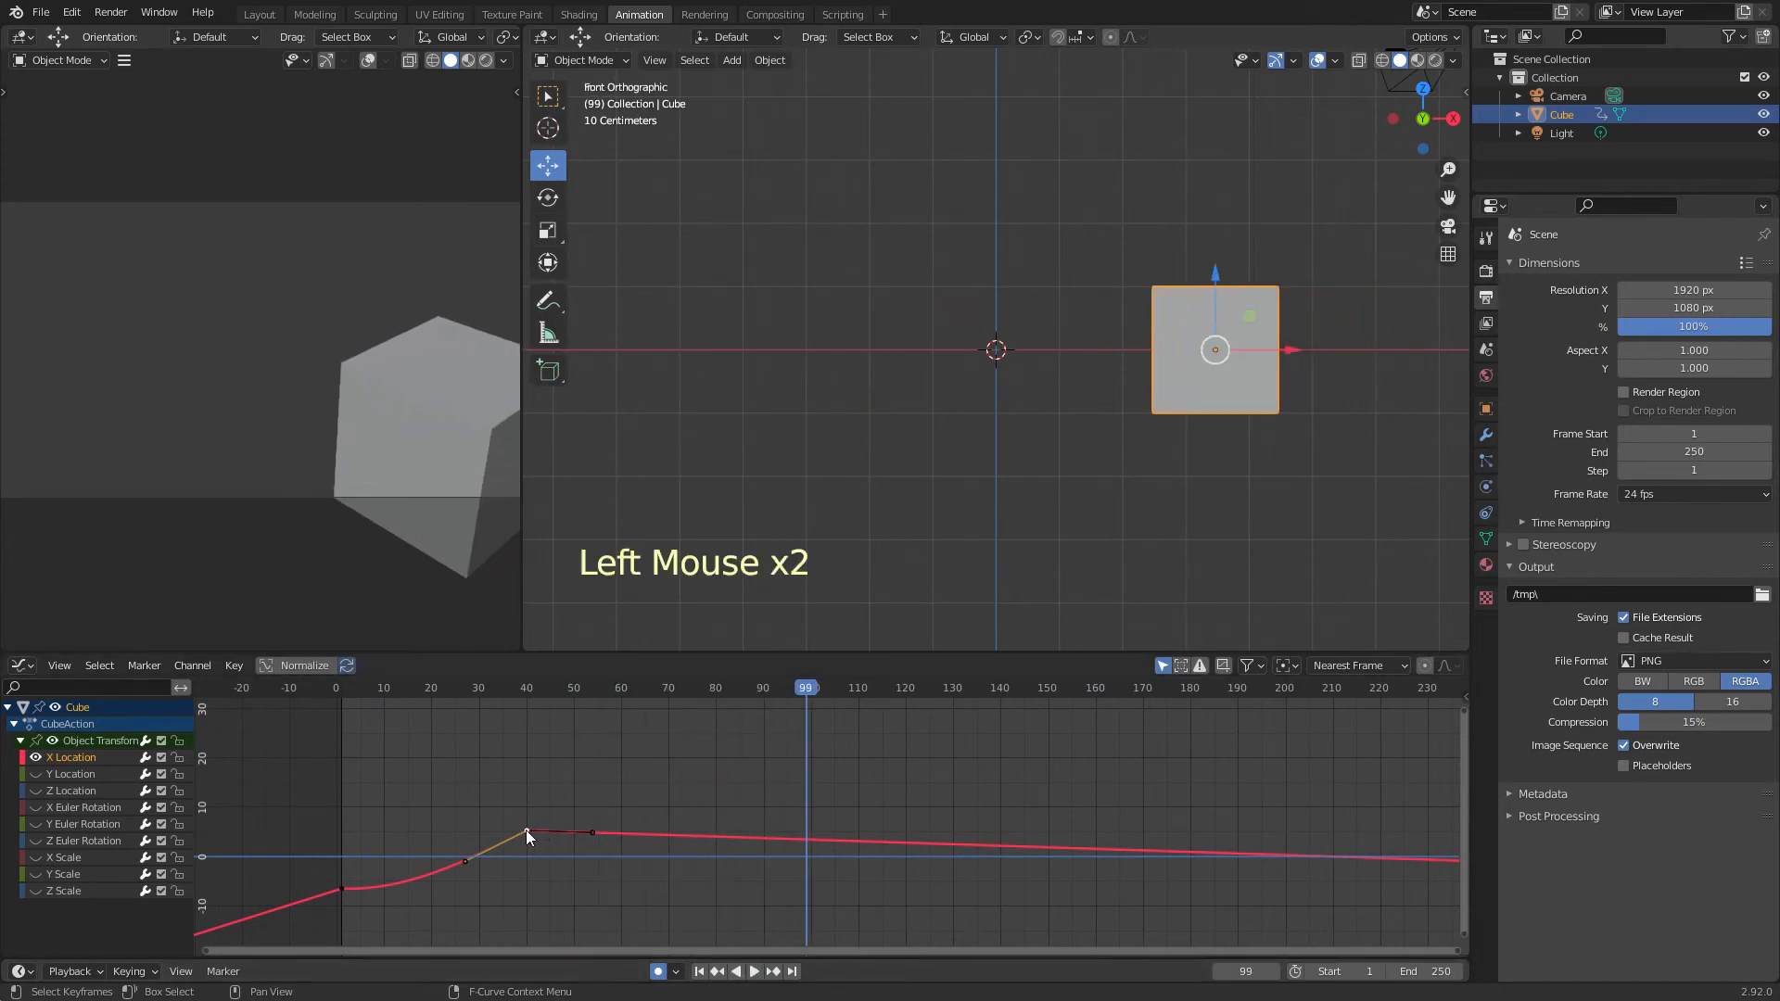
click(592, 832)
drag(592, 832, 593, 788)
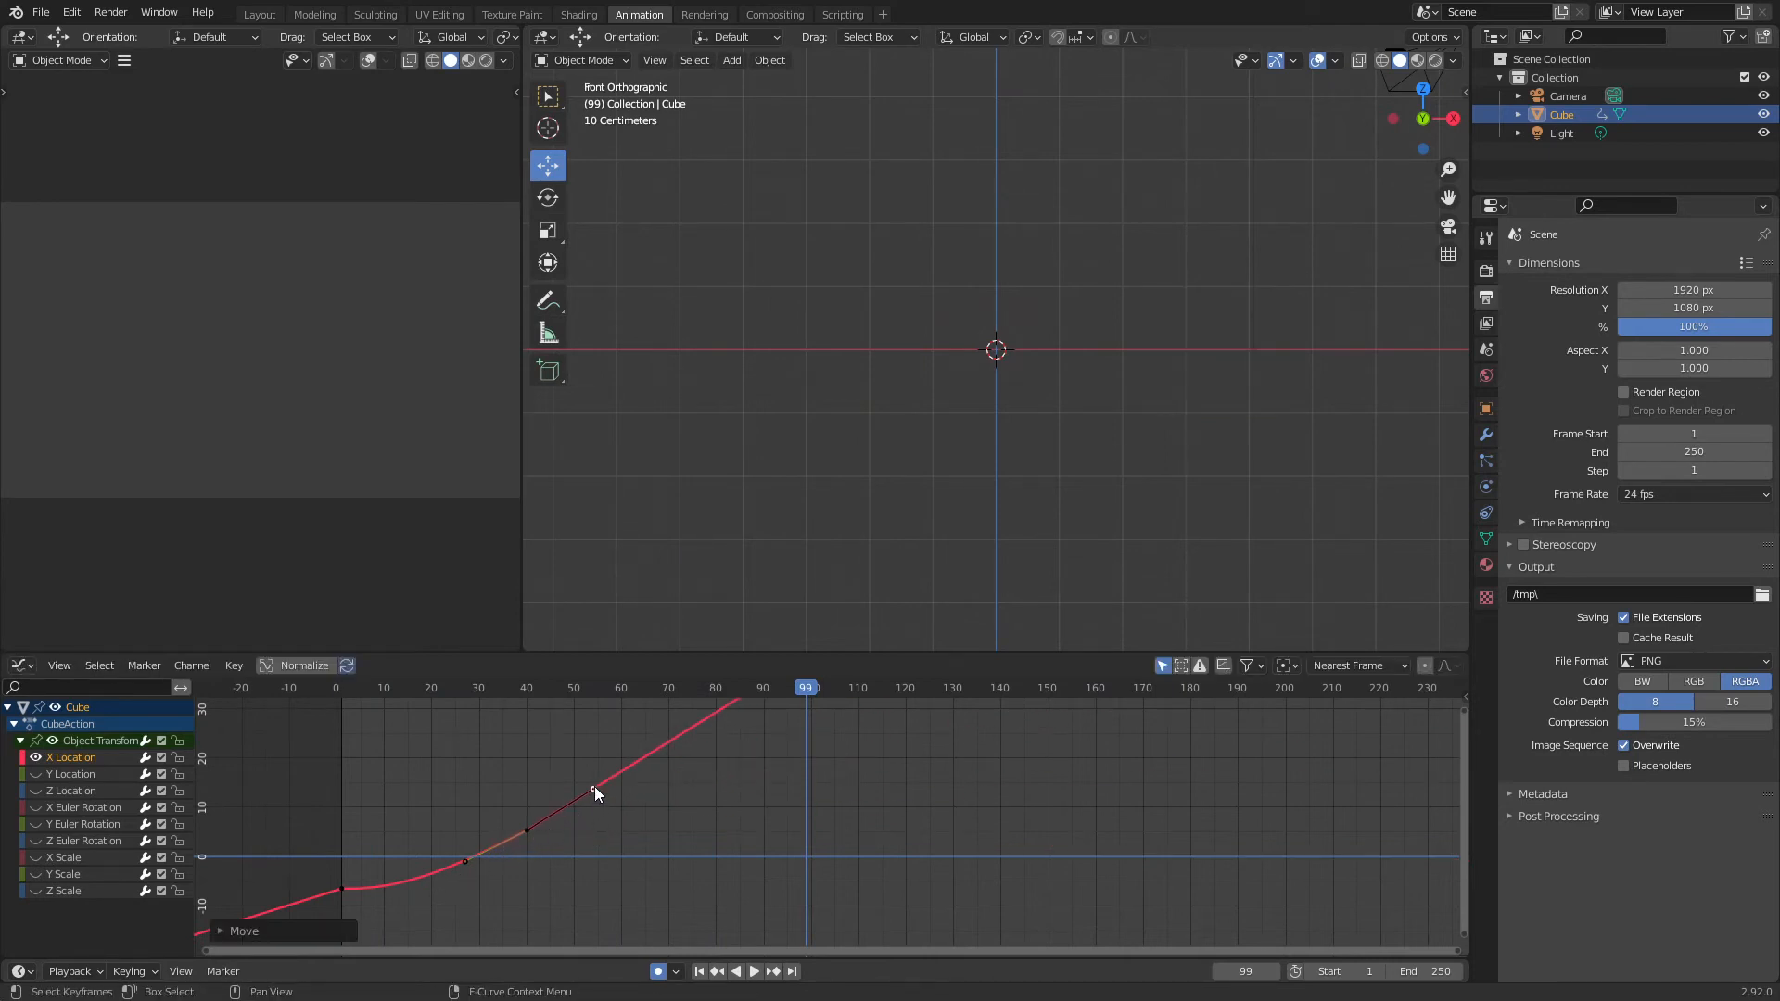
drag(594, 790, 592, 796)
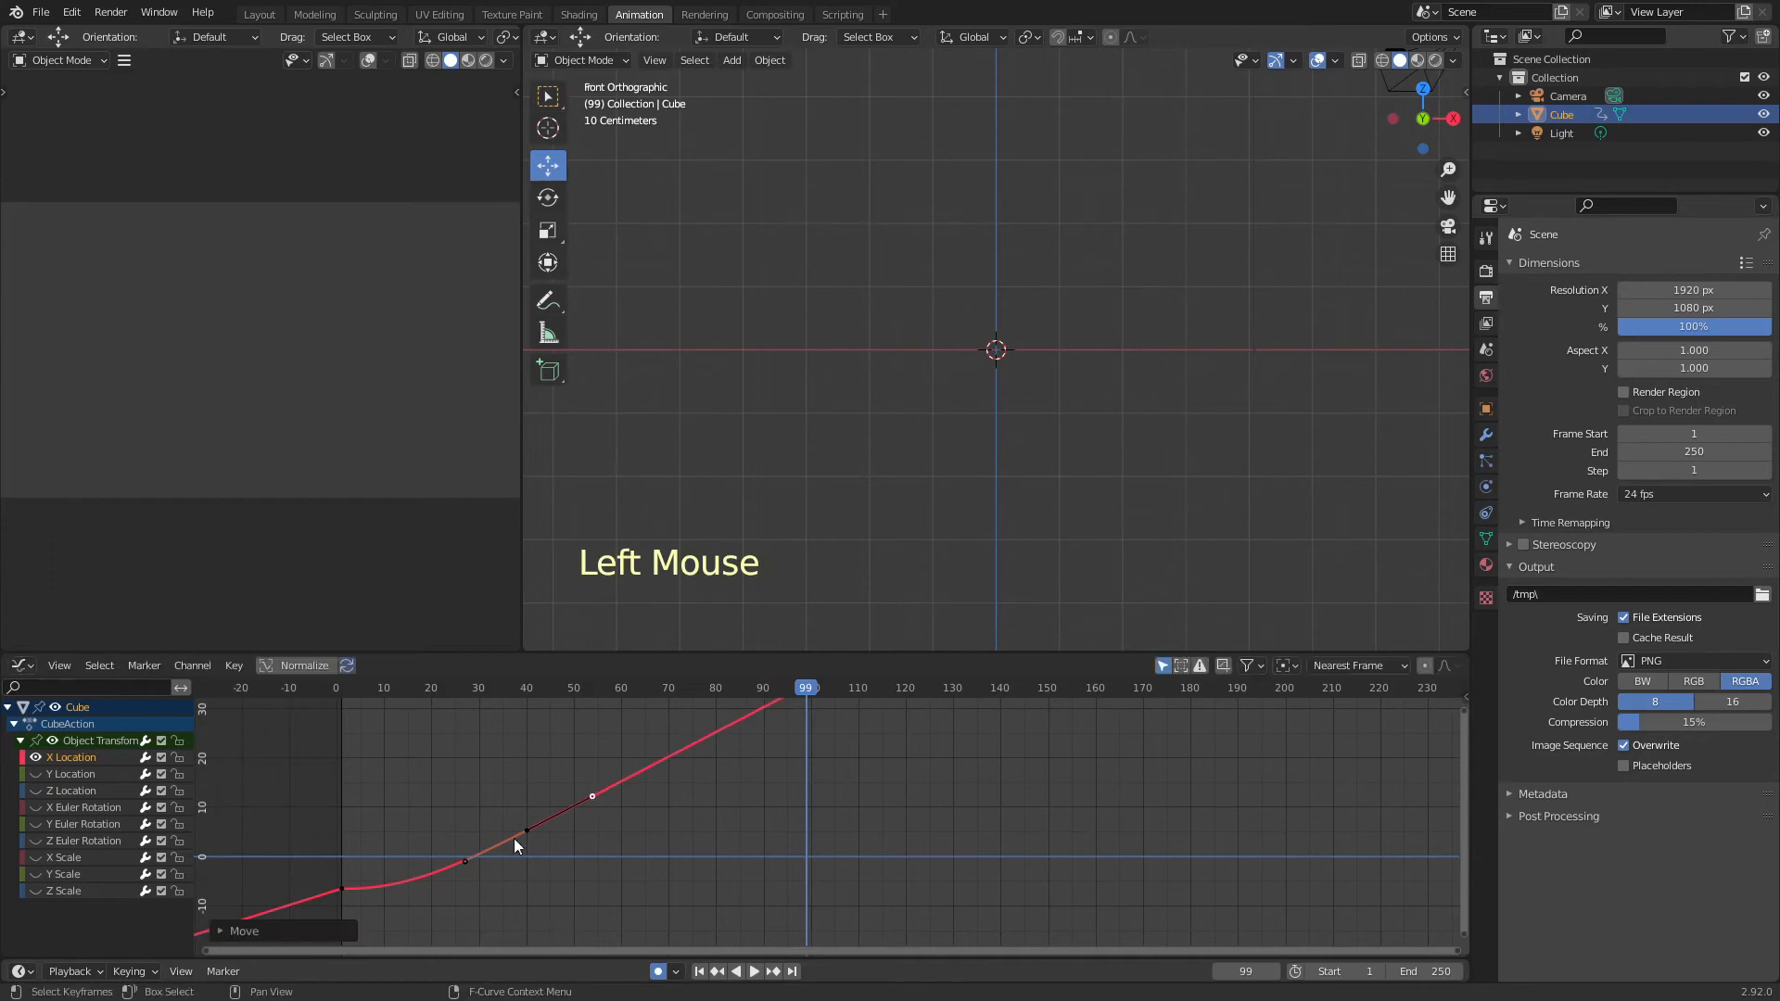
- Play the animation from frame 1 in a perspective view to review the cube moving on beyond its last keyframe
click(699, 971)
scroll(745, 494, down, 2)
middle_drag(746, 493, 822, 509)
click(751, 971)
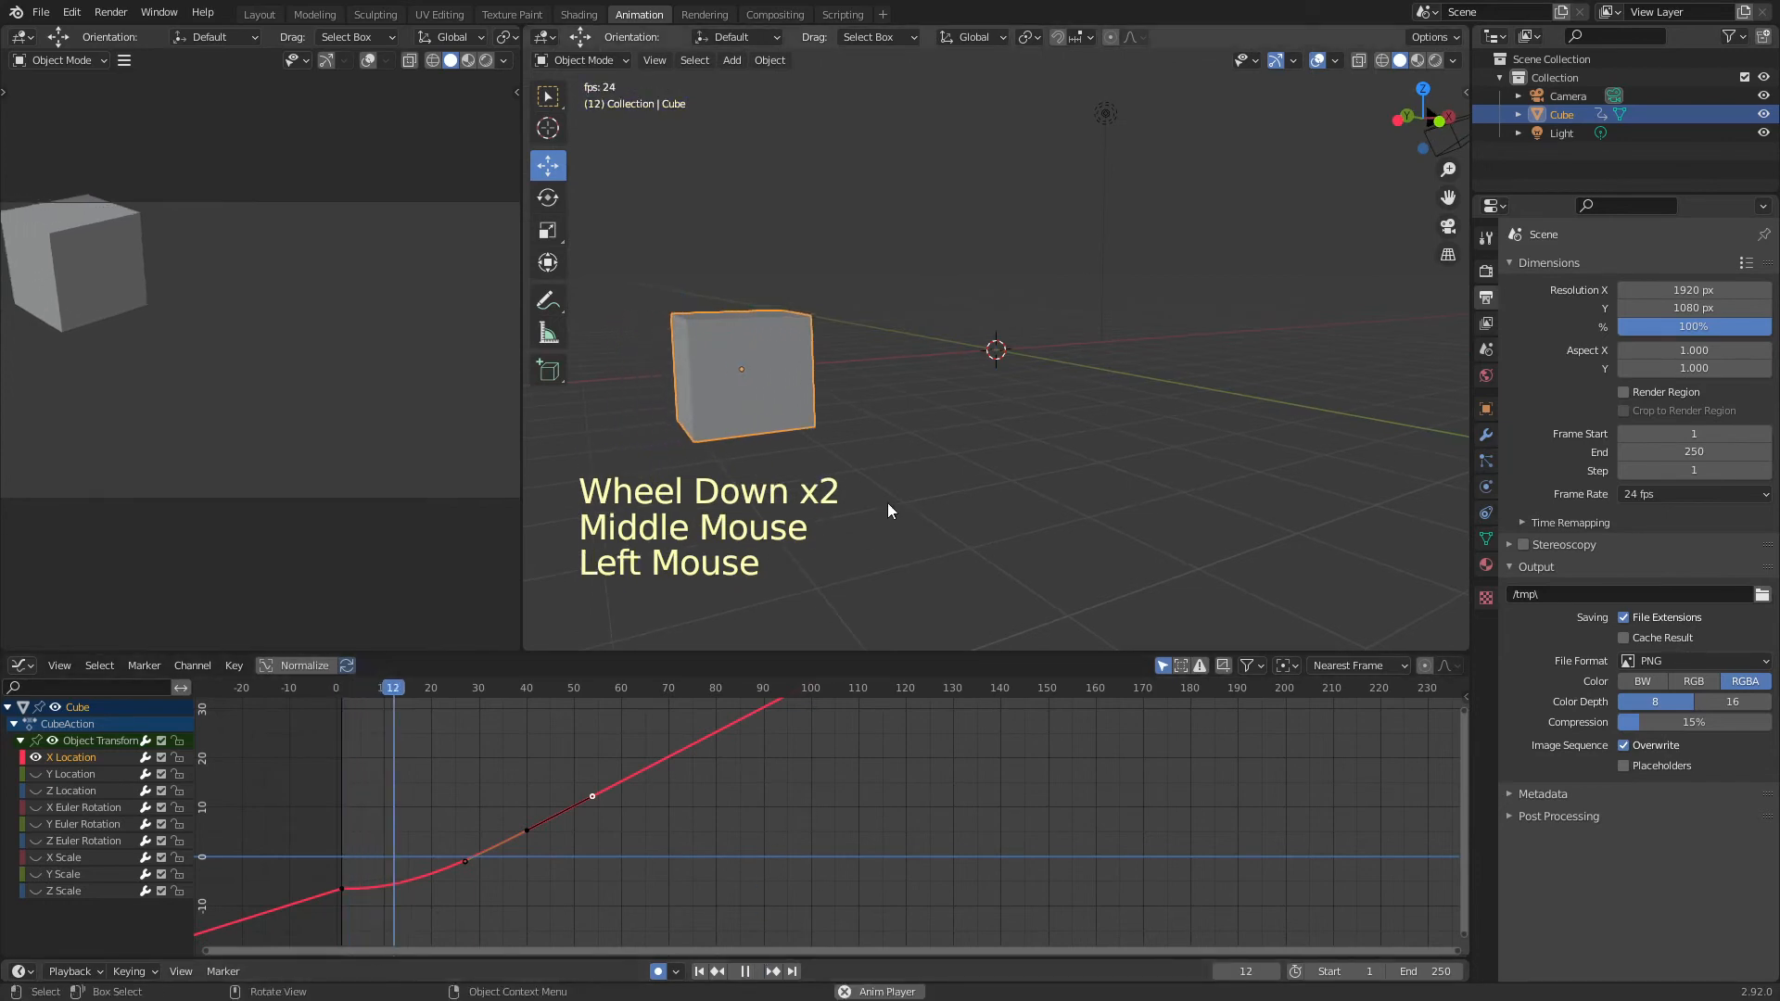
middle_drag(971, 512, 1064, 448)
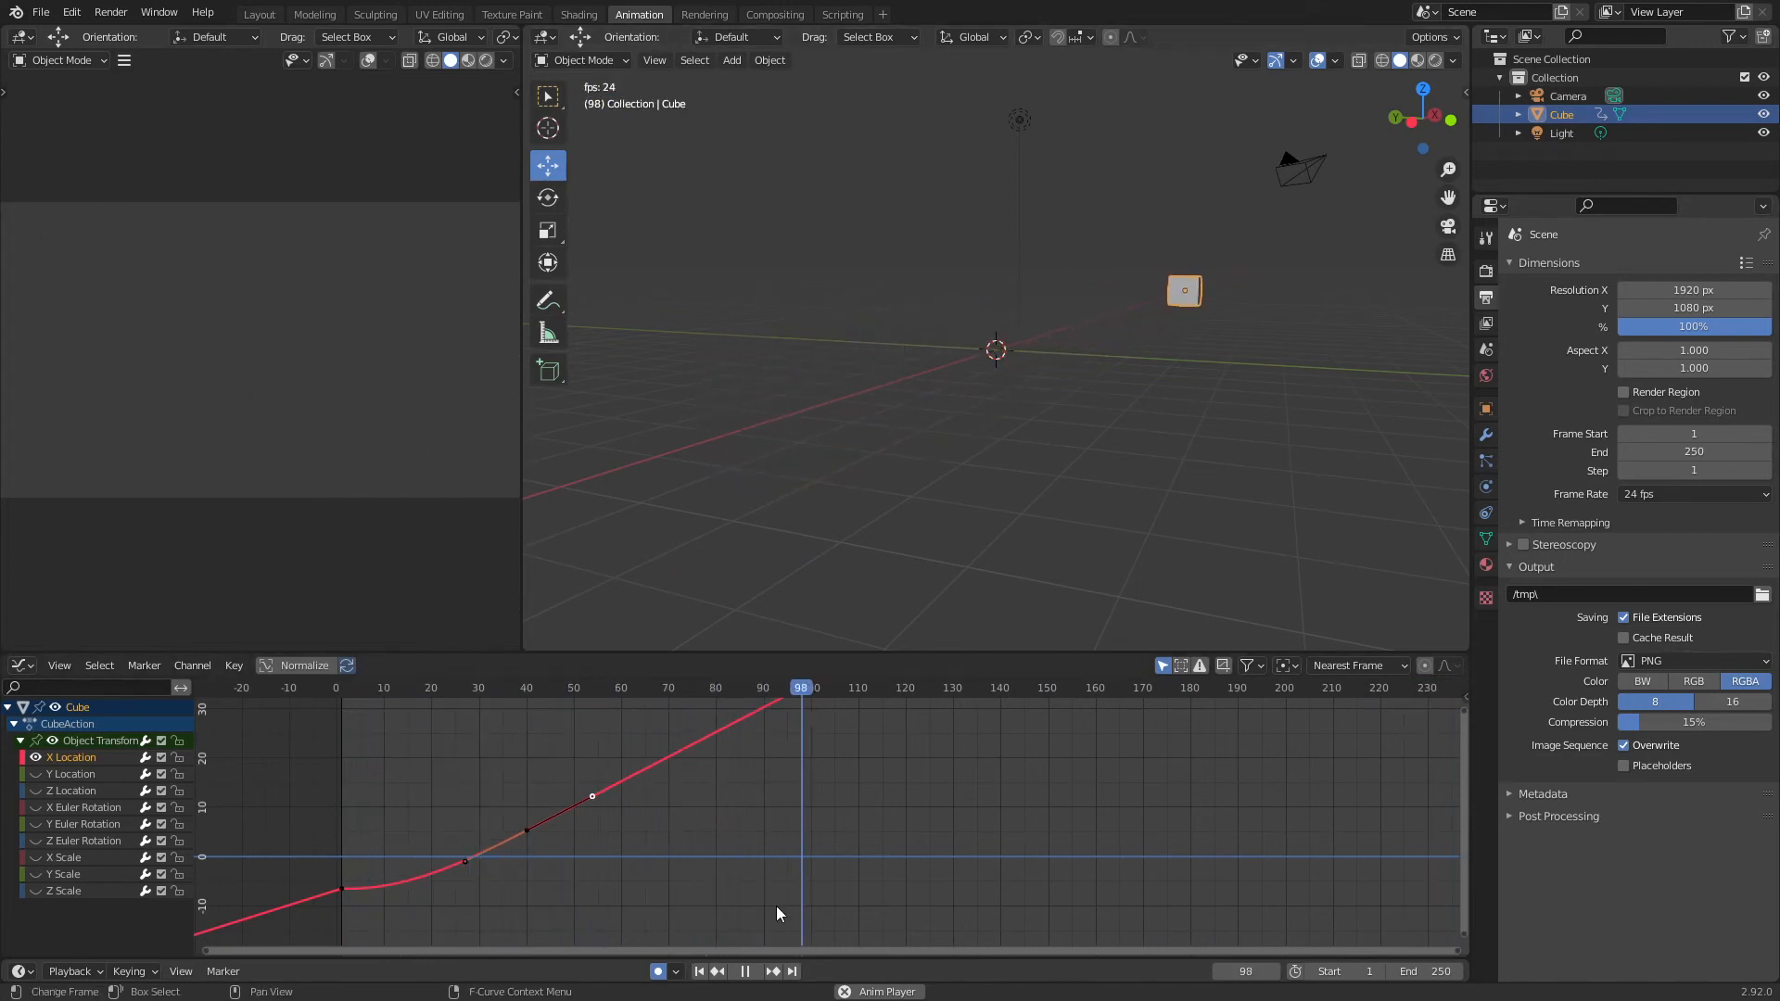
click(745, 972)
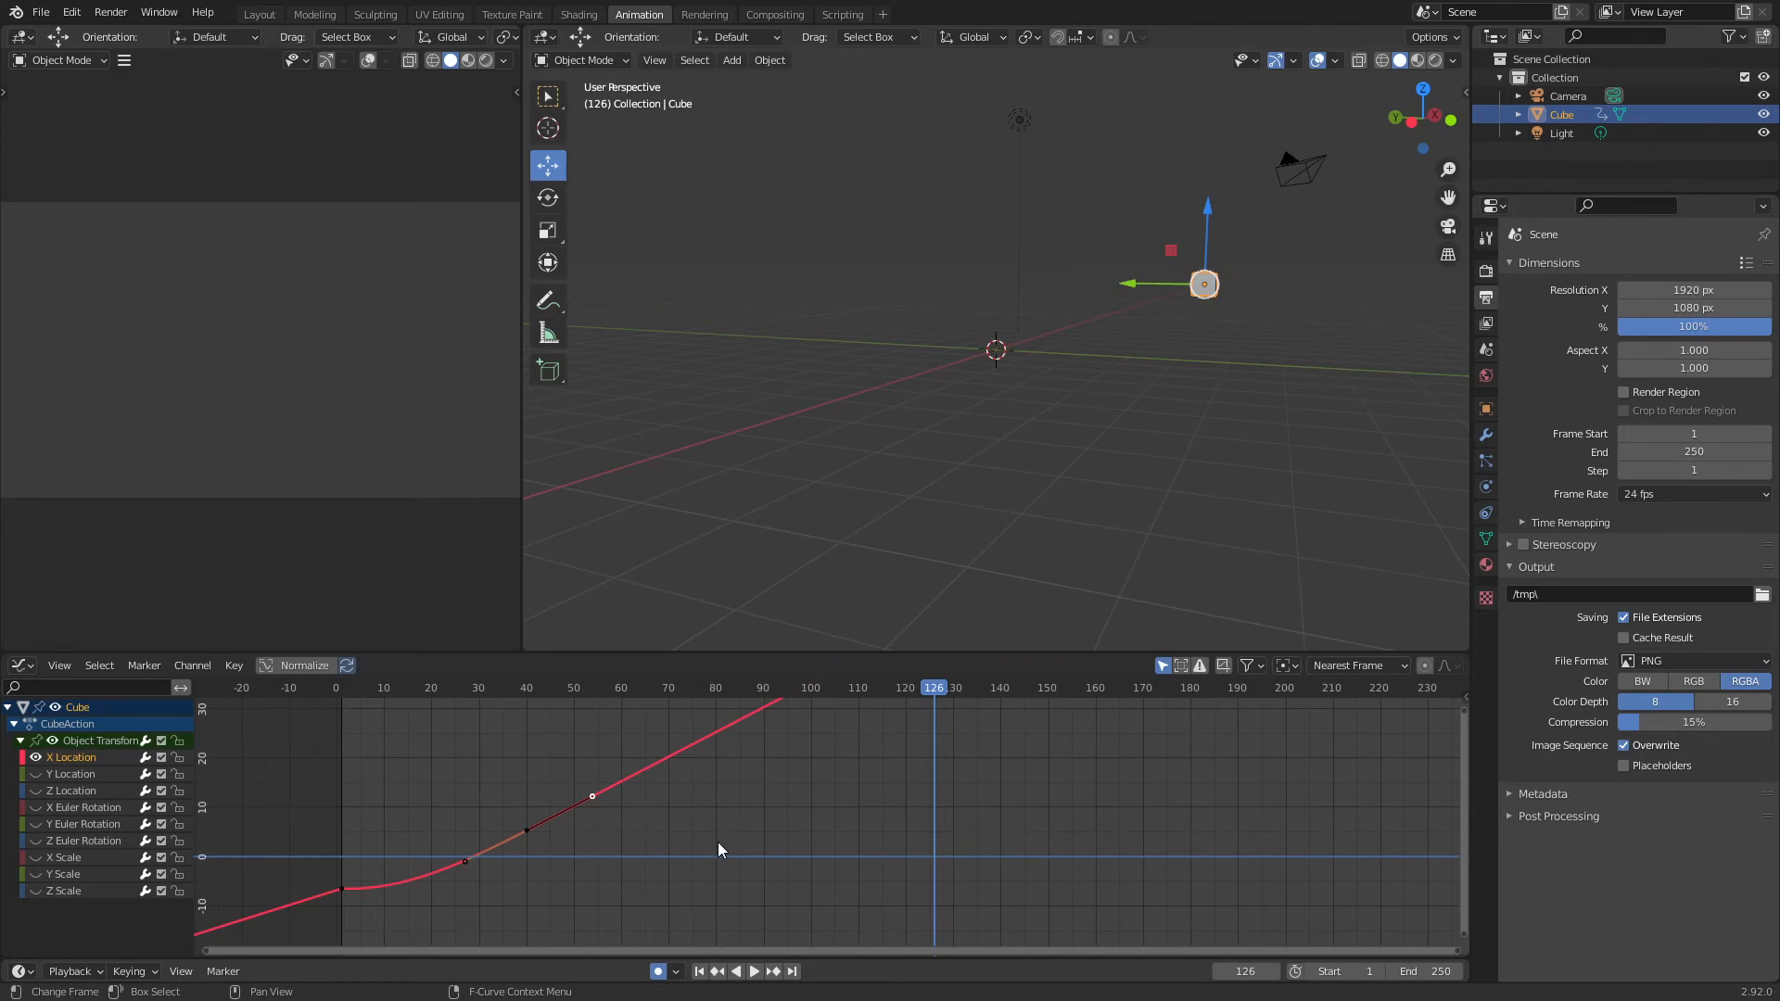
- Apply Make Cyclic (F-Modifier) extrapolation to the X Location curve and play the repeating motion from frame 1
click(699, 972)
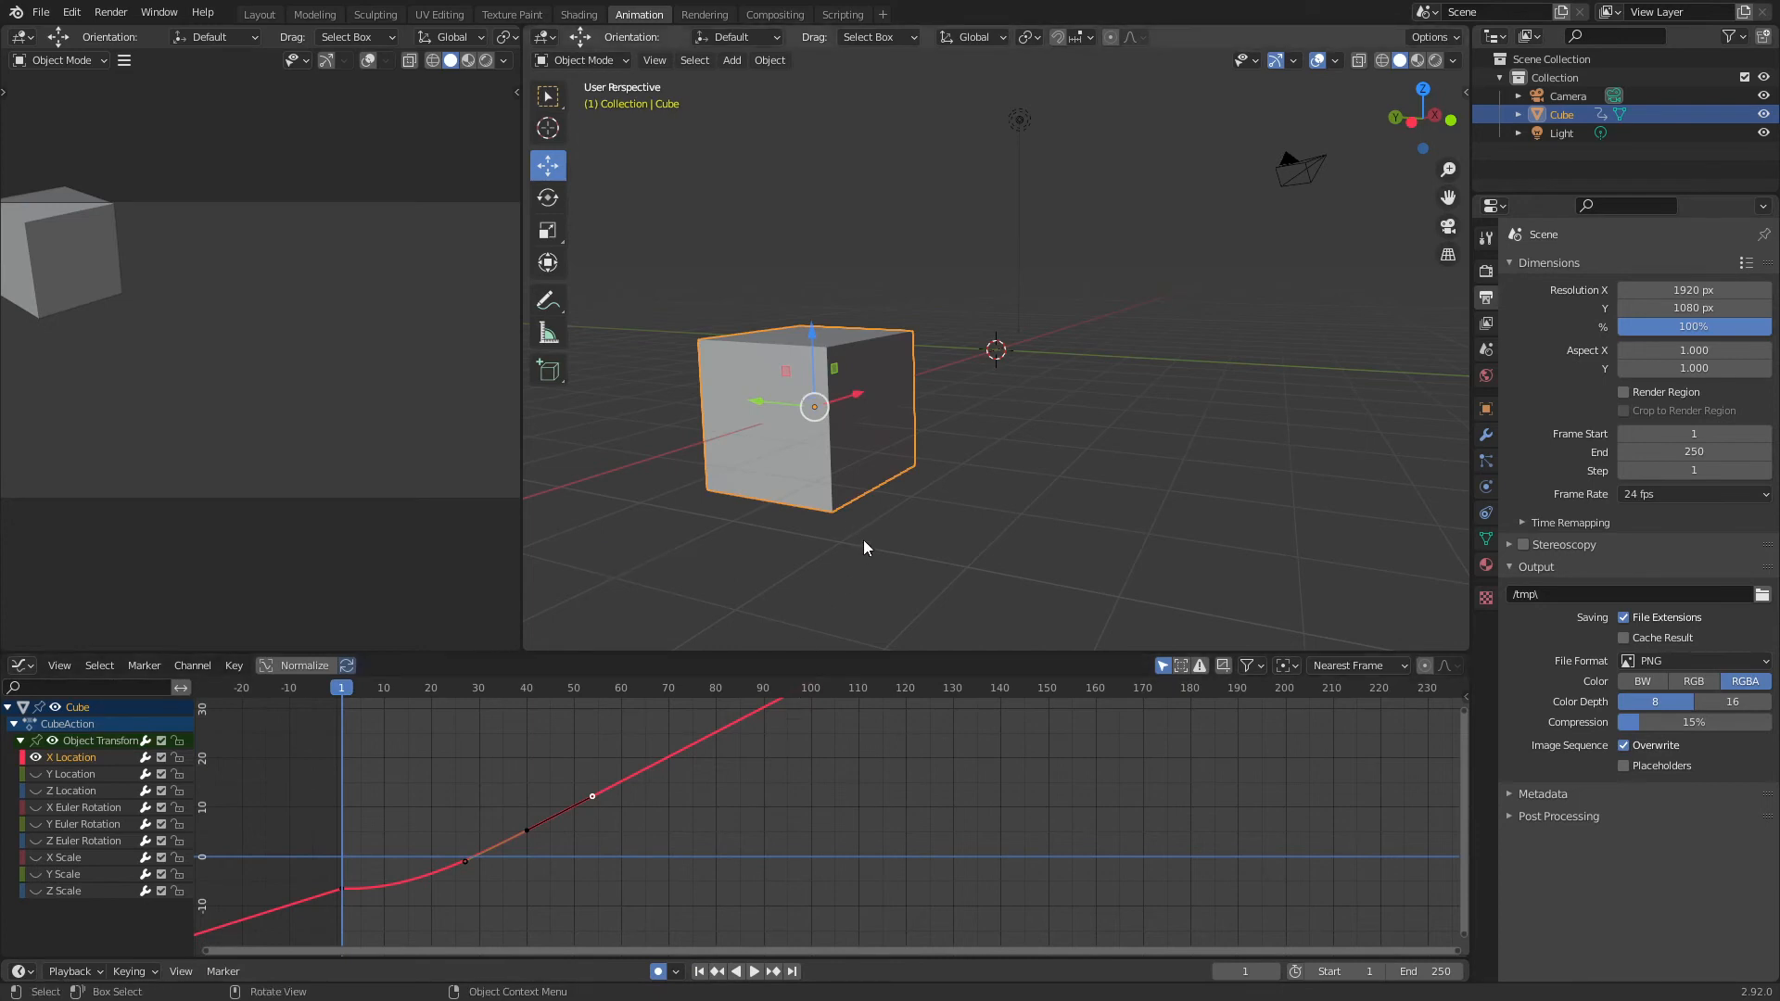
middle_drag(862, 540, 814, 547)
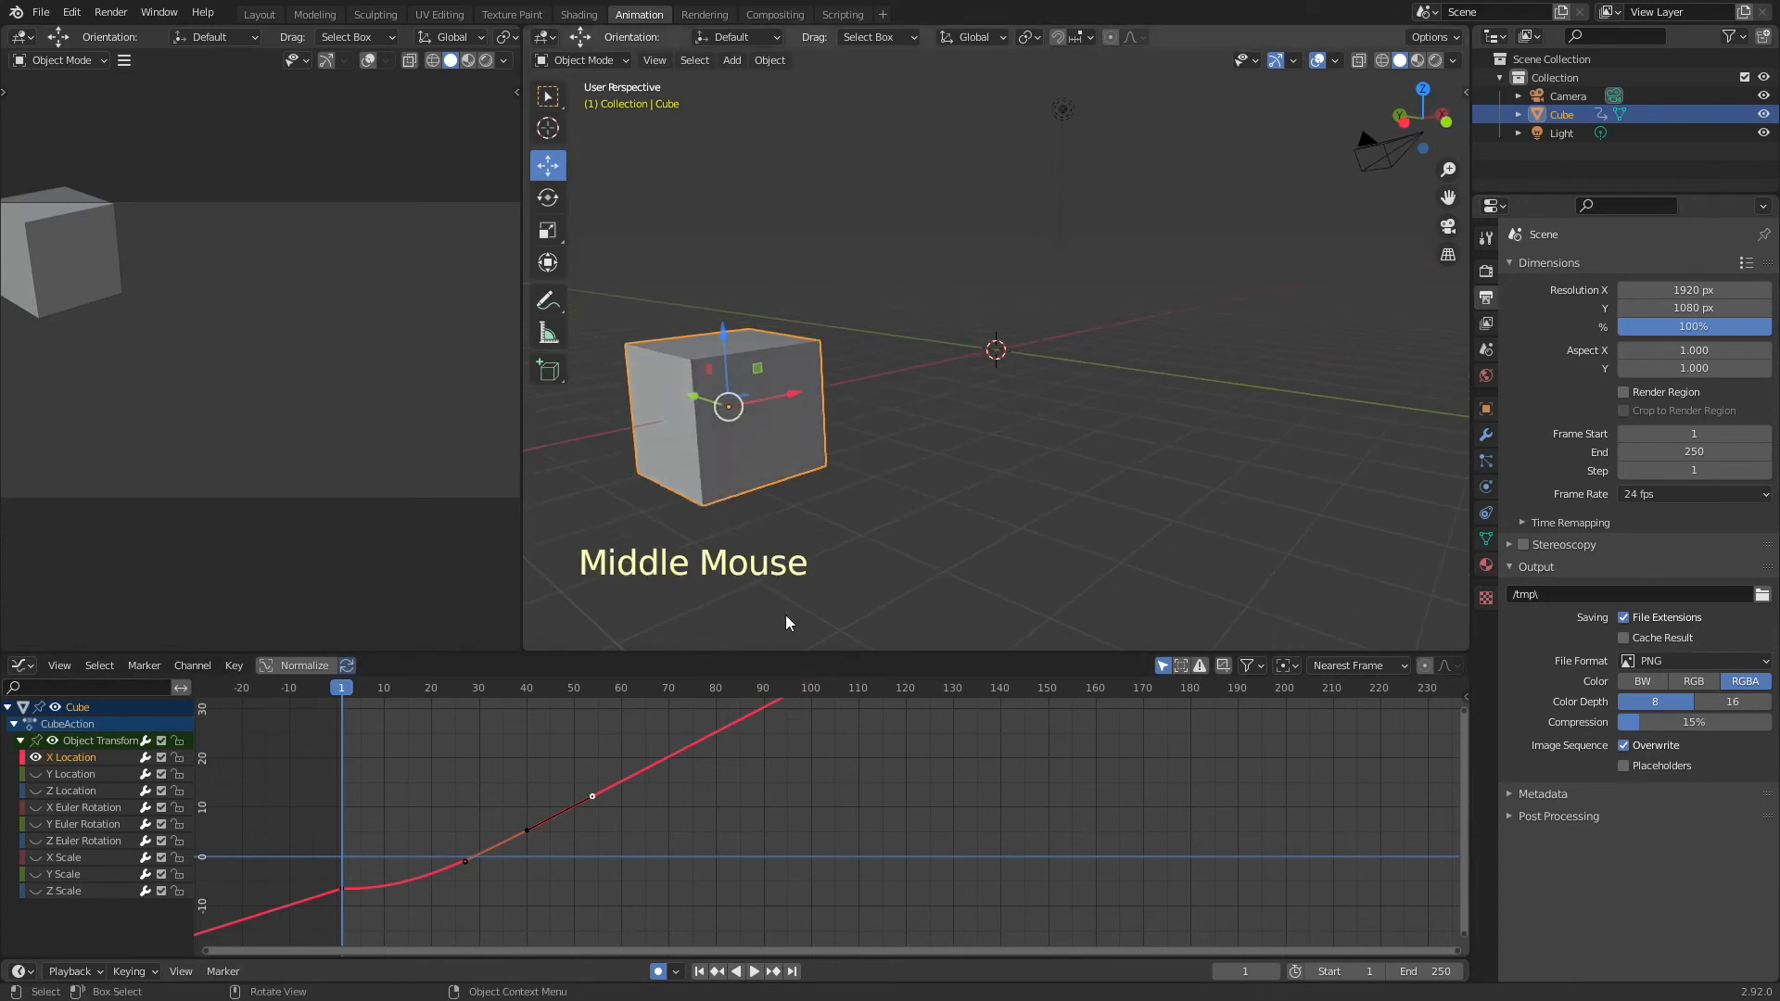
click(528, 826)
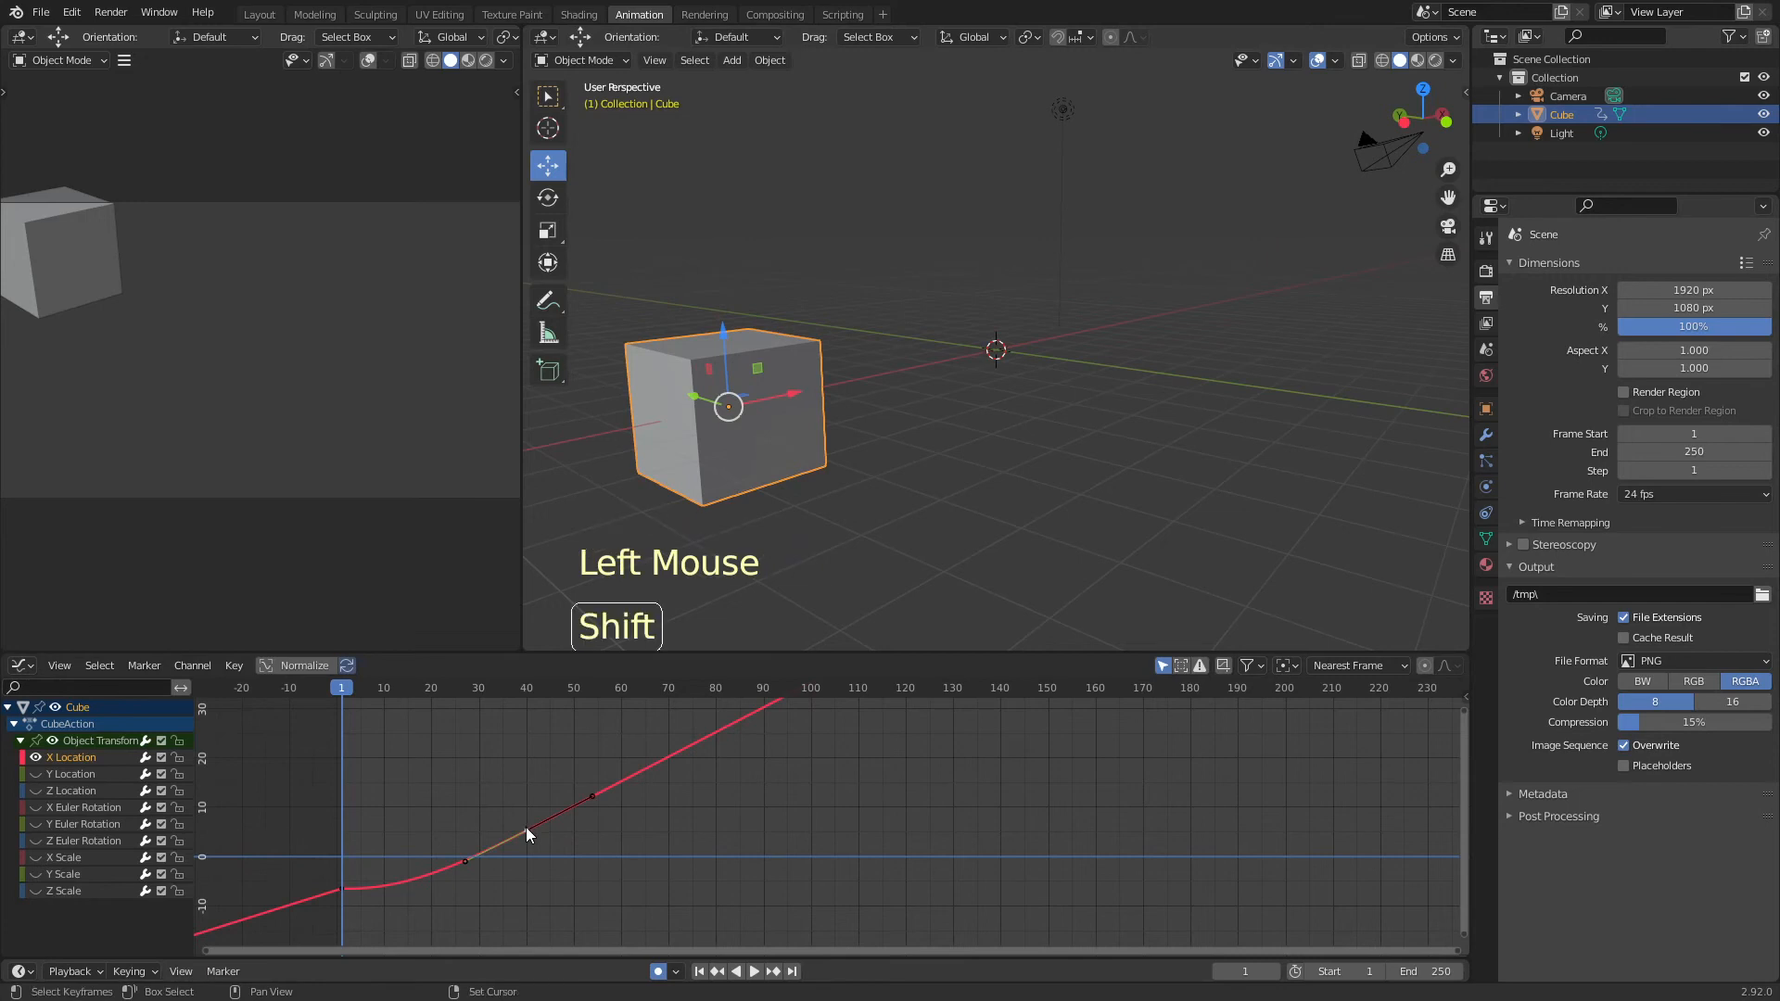
key(shift+e)
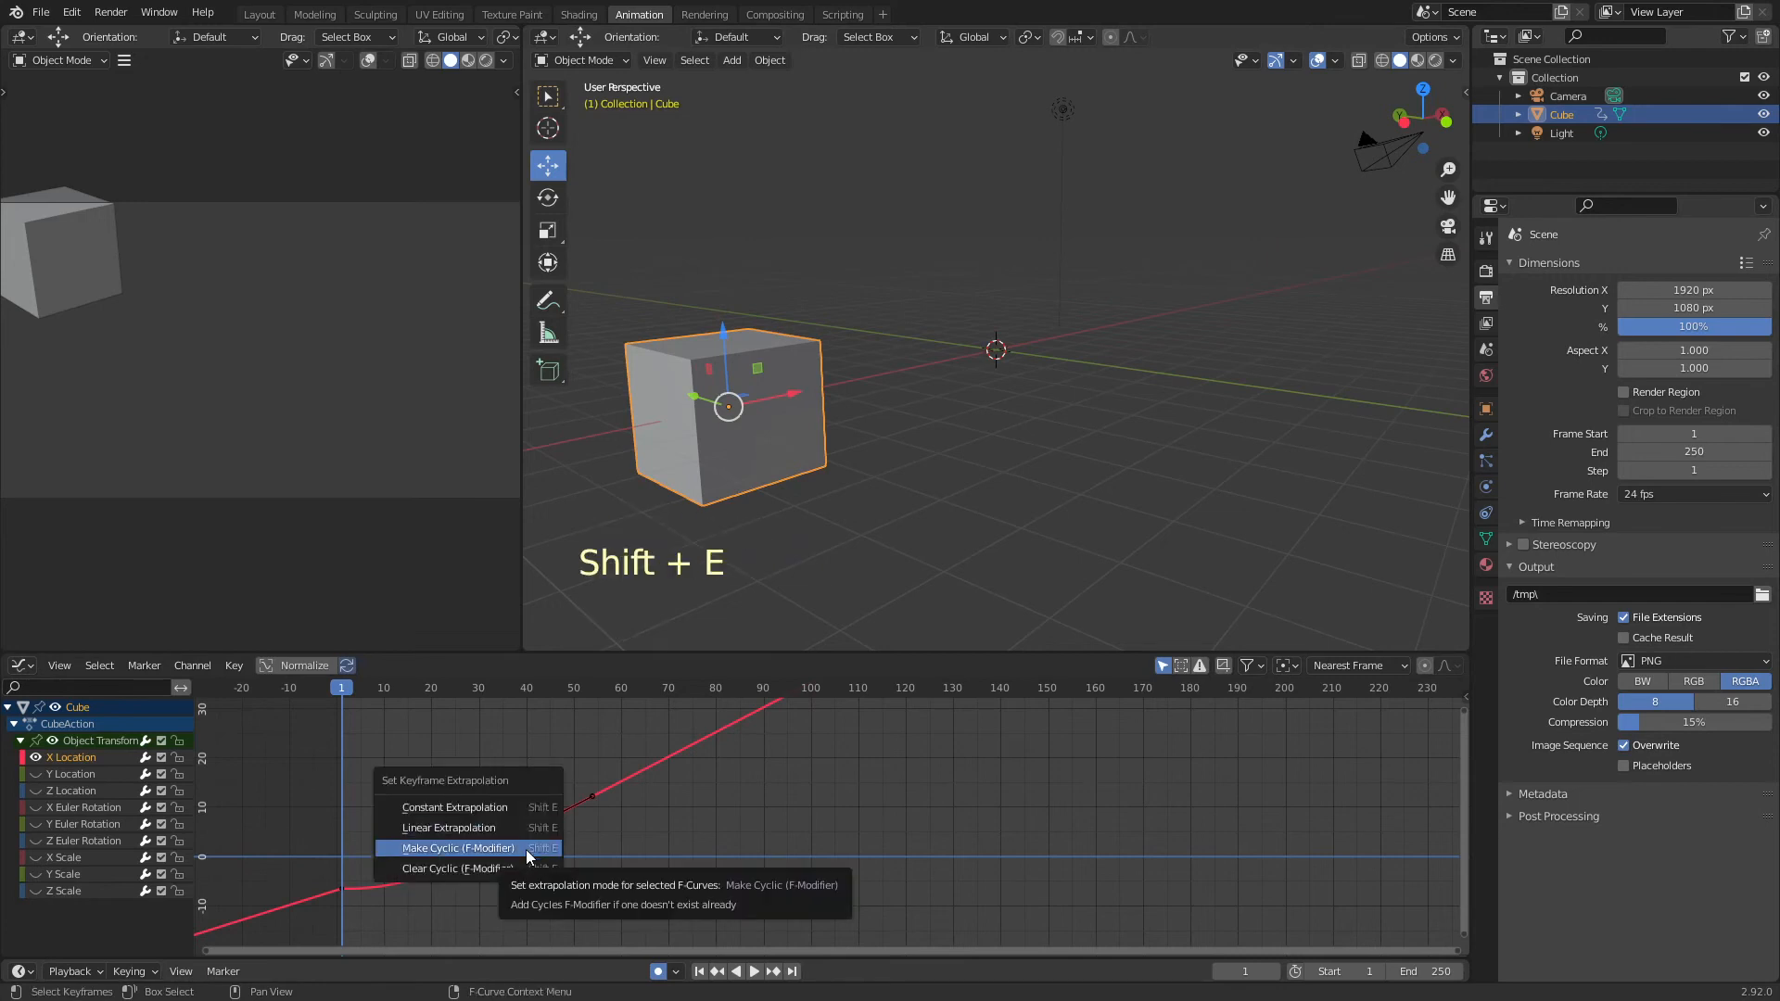
click(525, 848)
key(space)
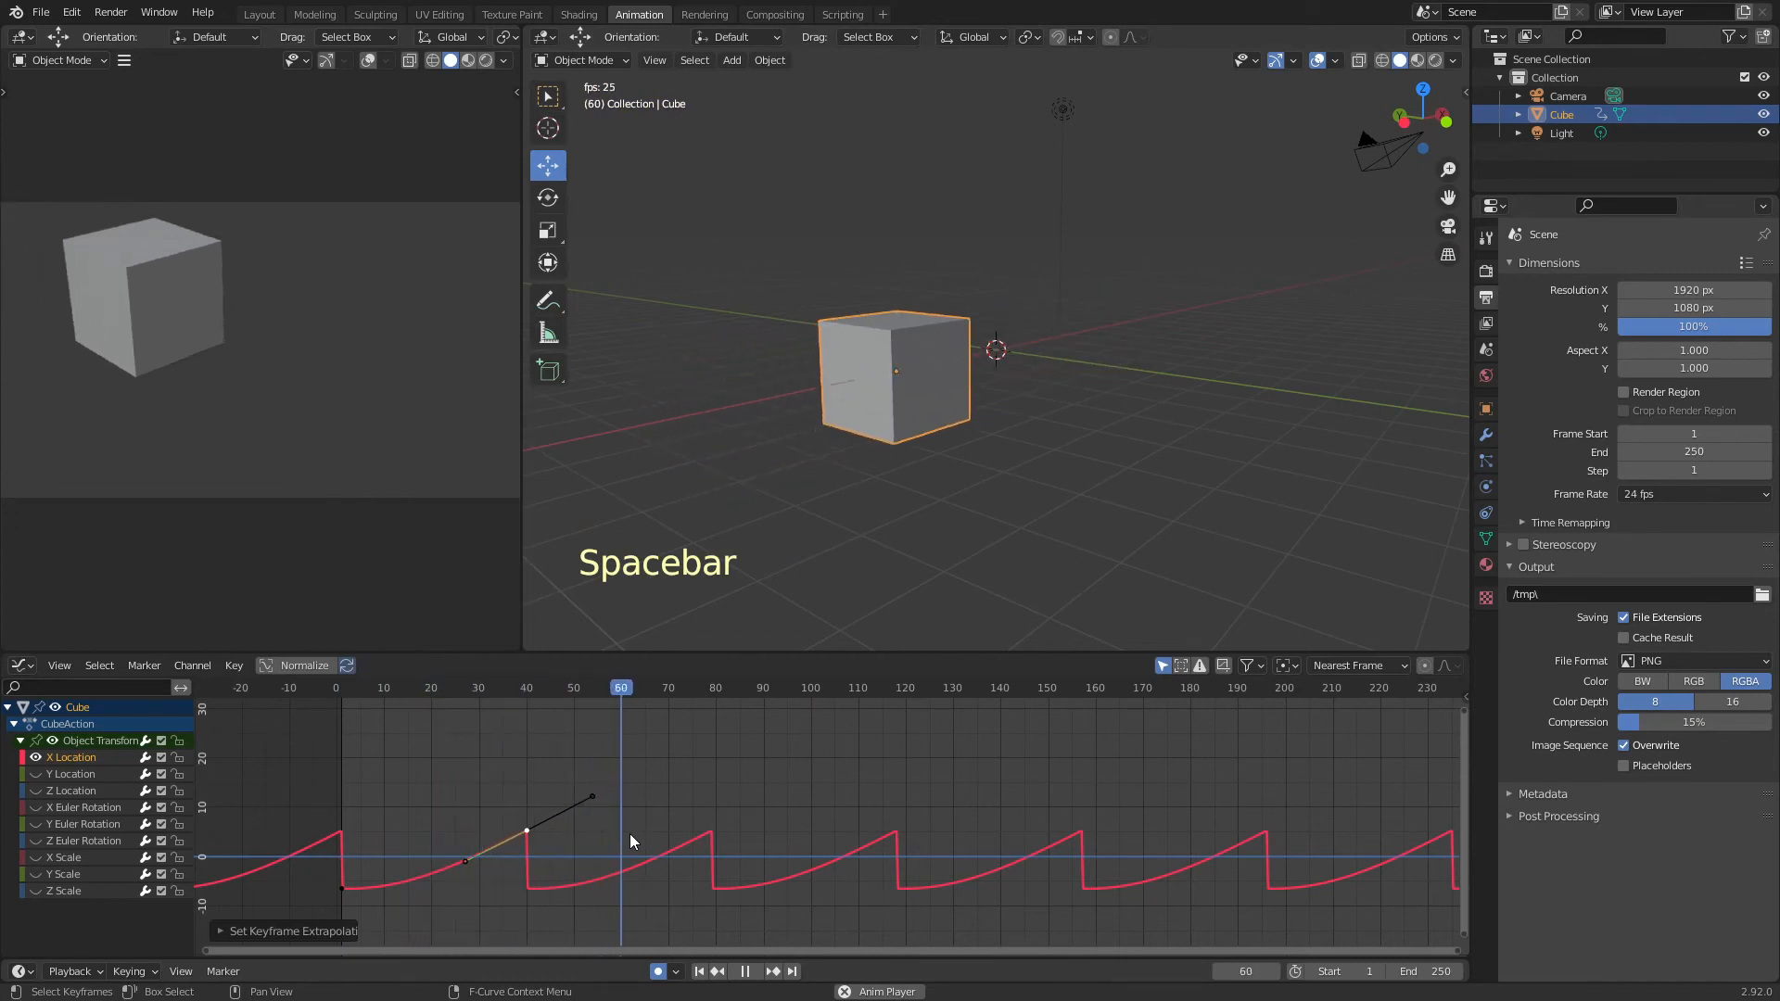
- Stop the playback and start a new General file, discarding the changes to the current animation
key(space)
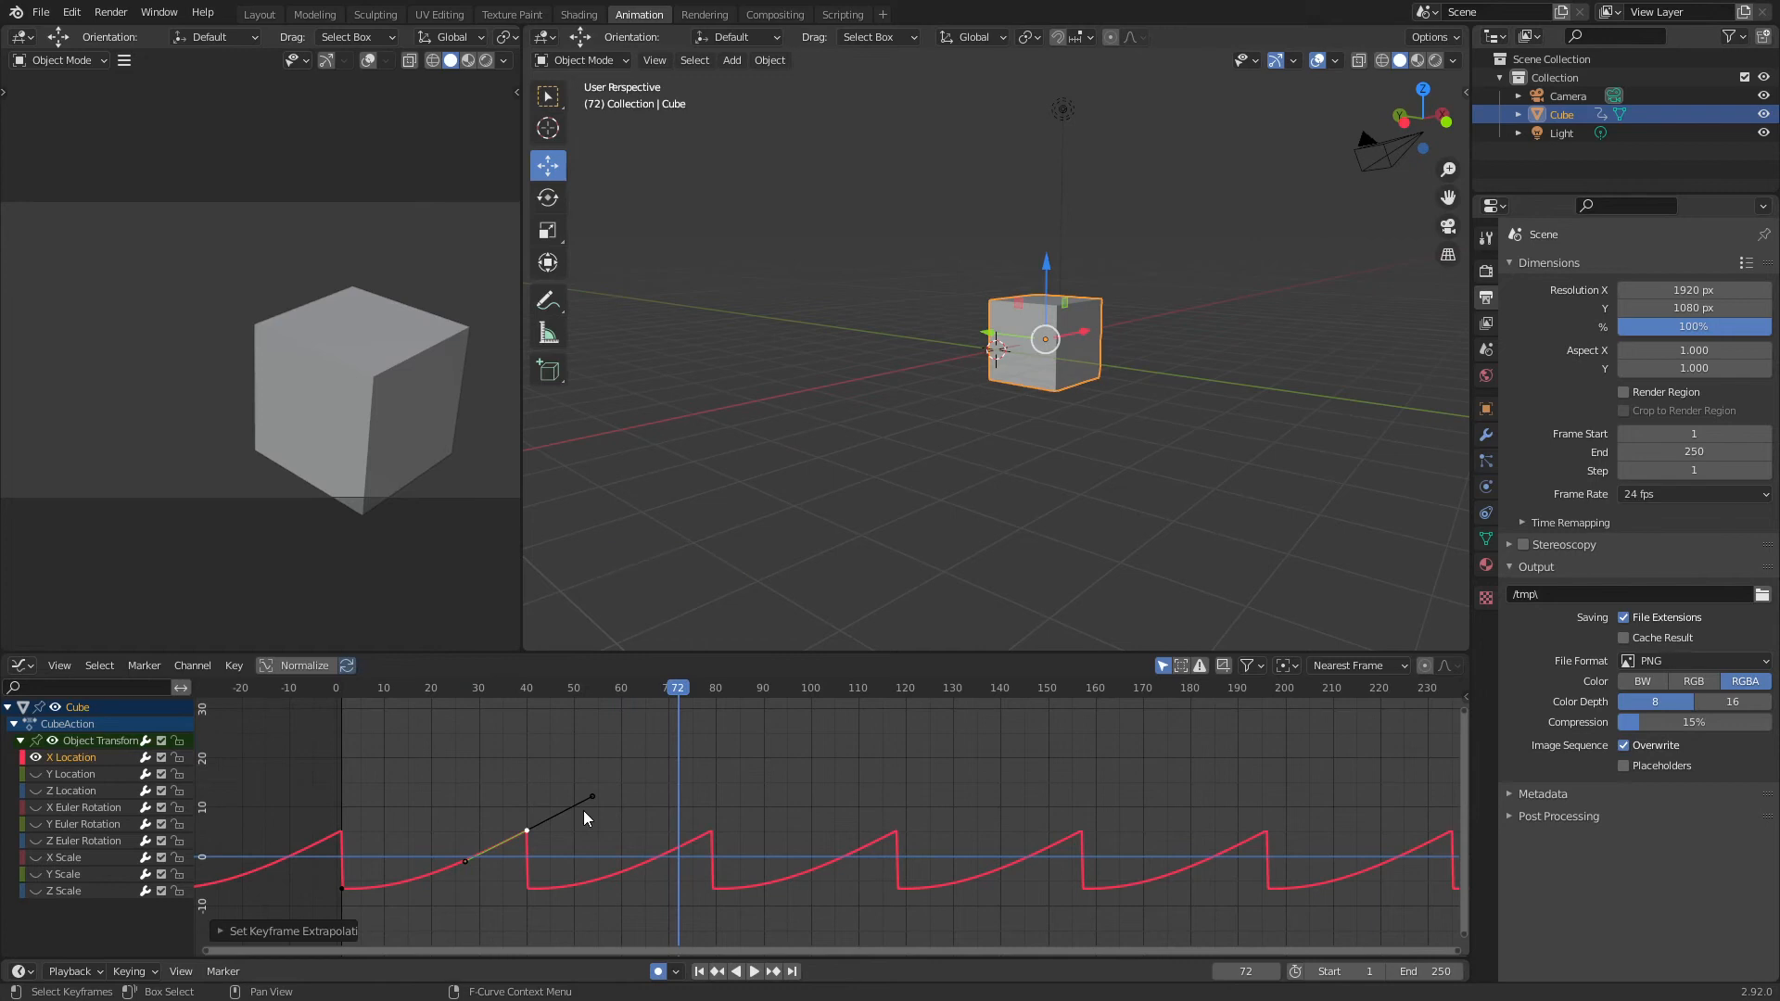
key(ctrl+n)
click(582, 810)
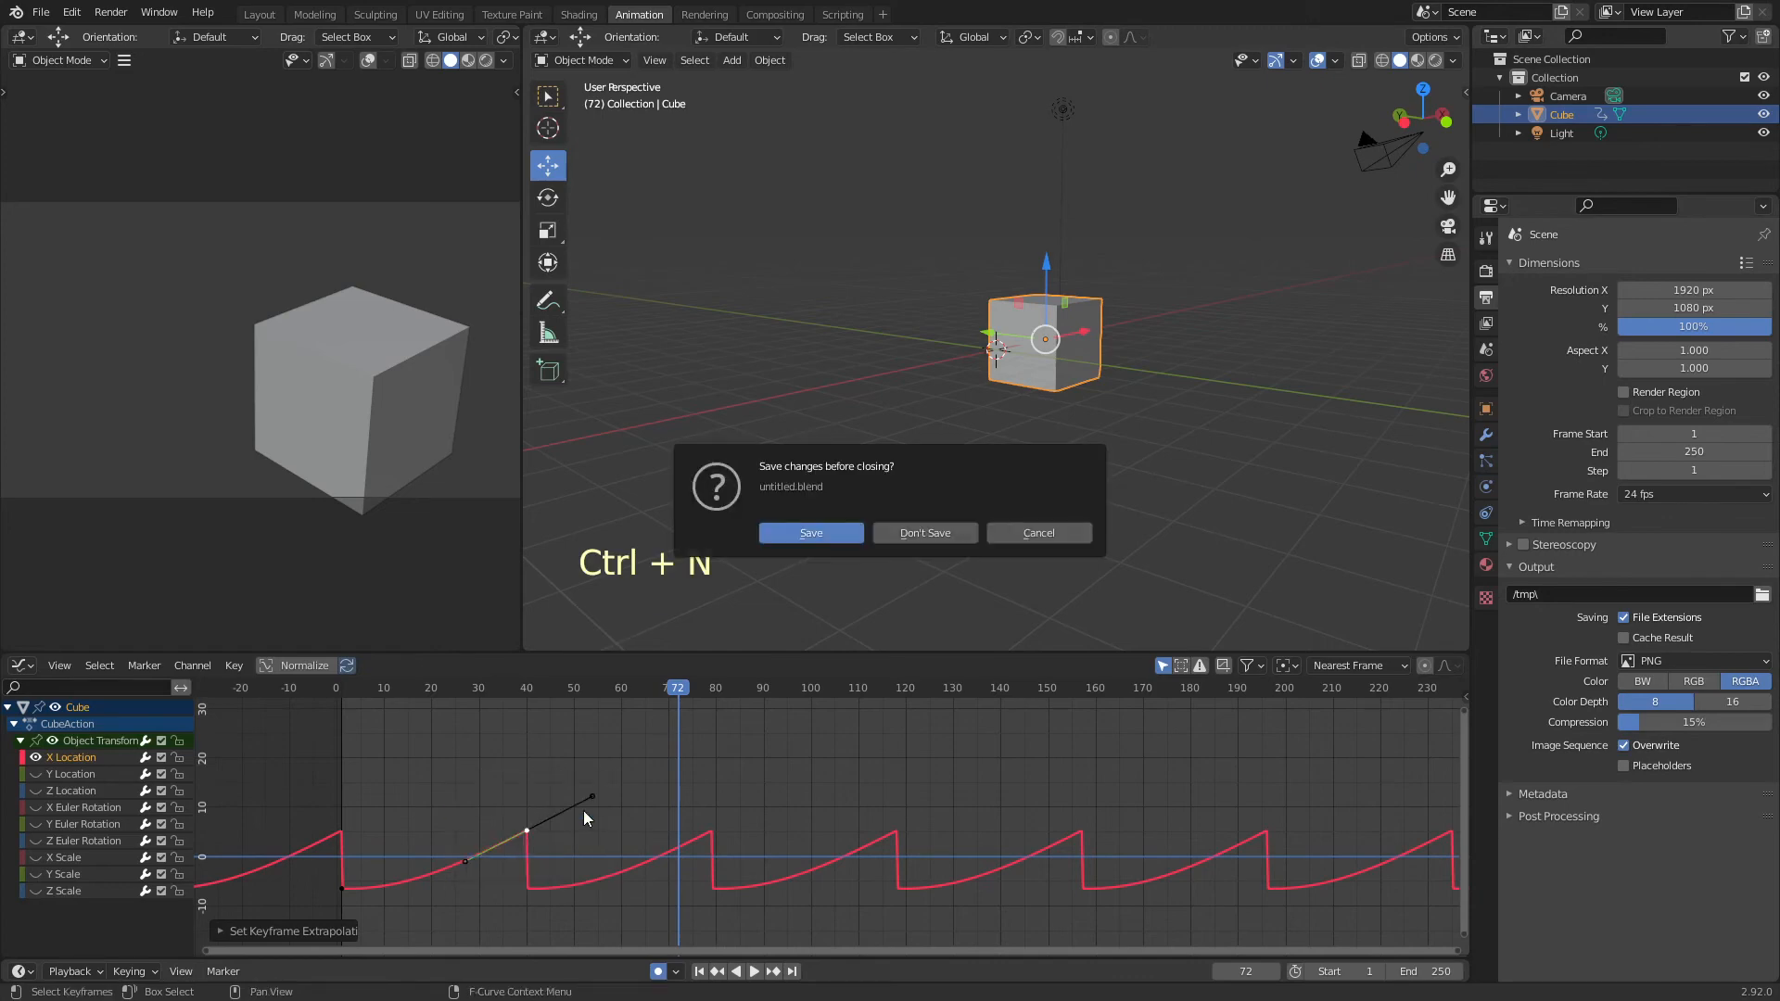
click(936, 530)
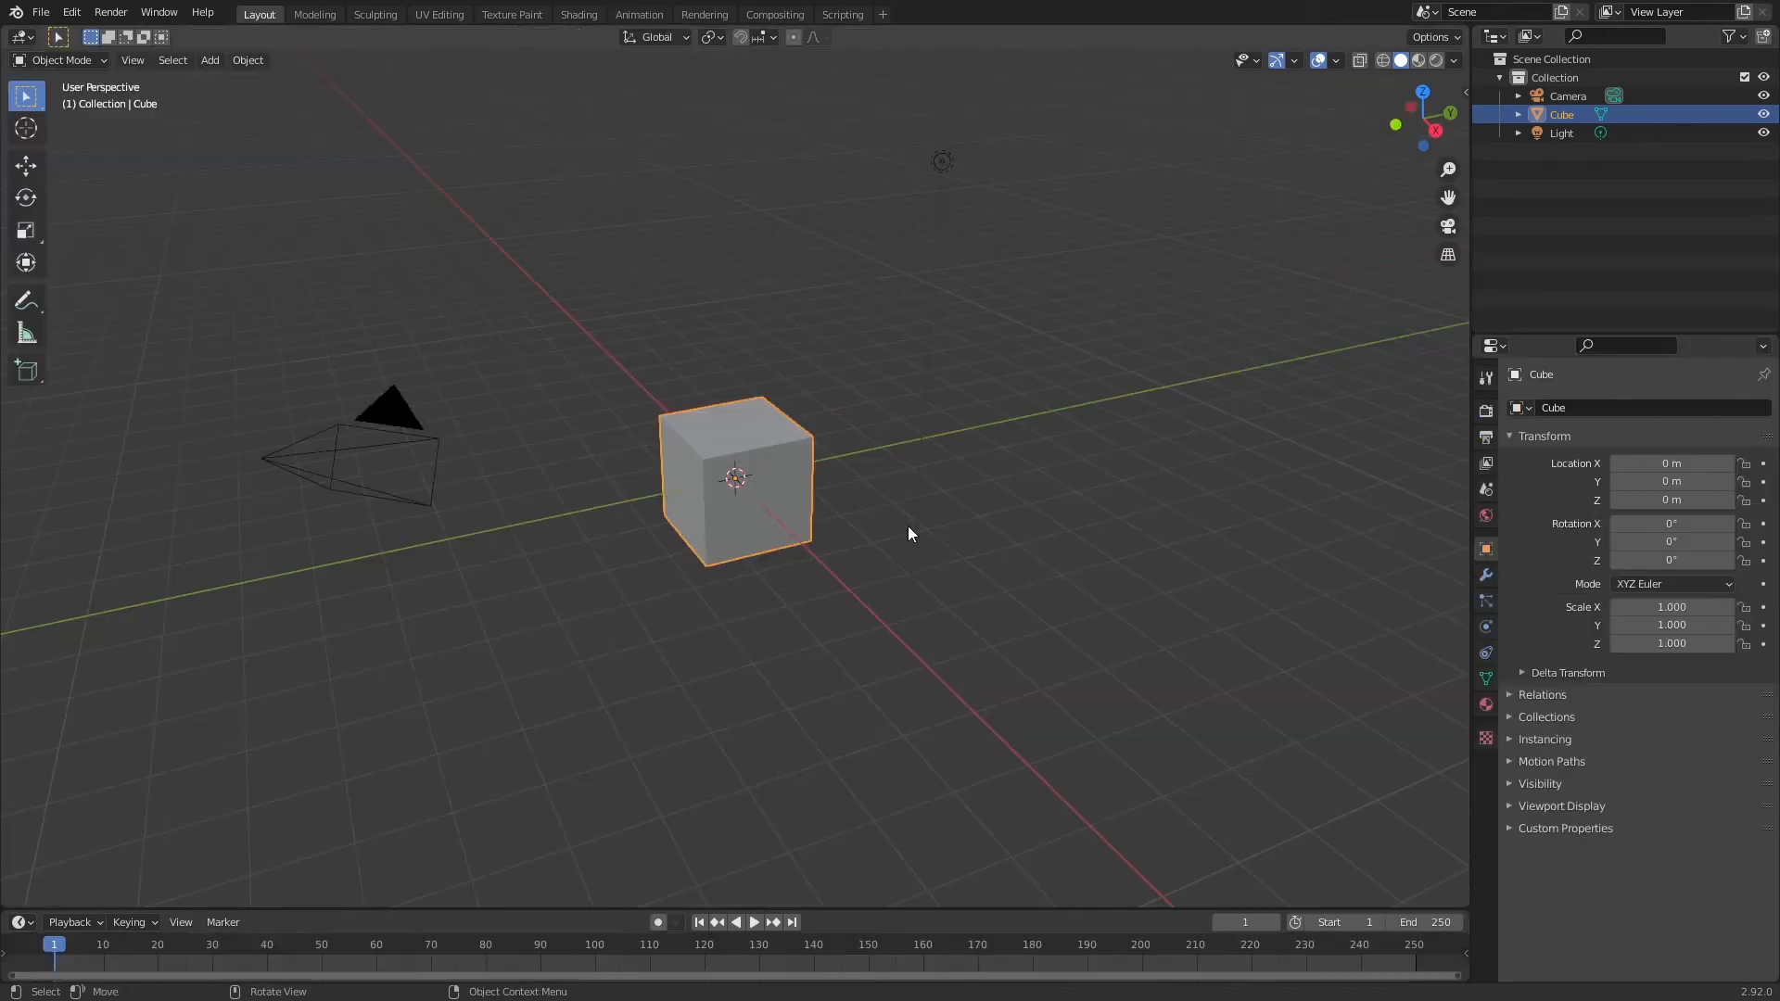
- Switch to the Animation workspace, enable Auto Keying and set the main viewport to front view
key(KP_7)
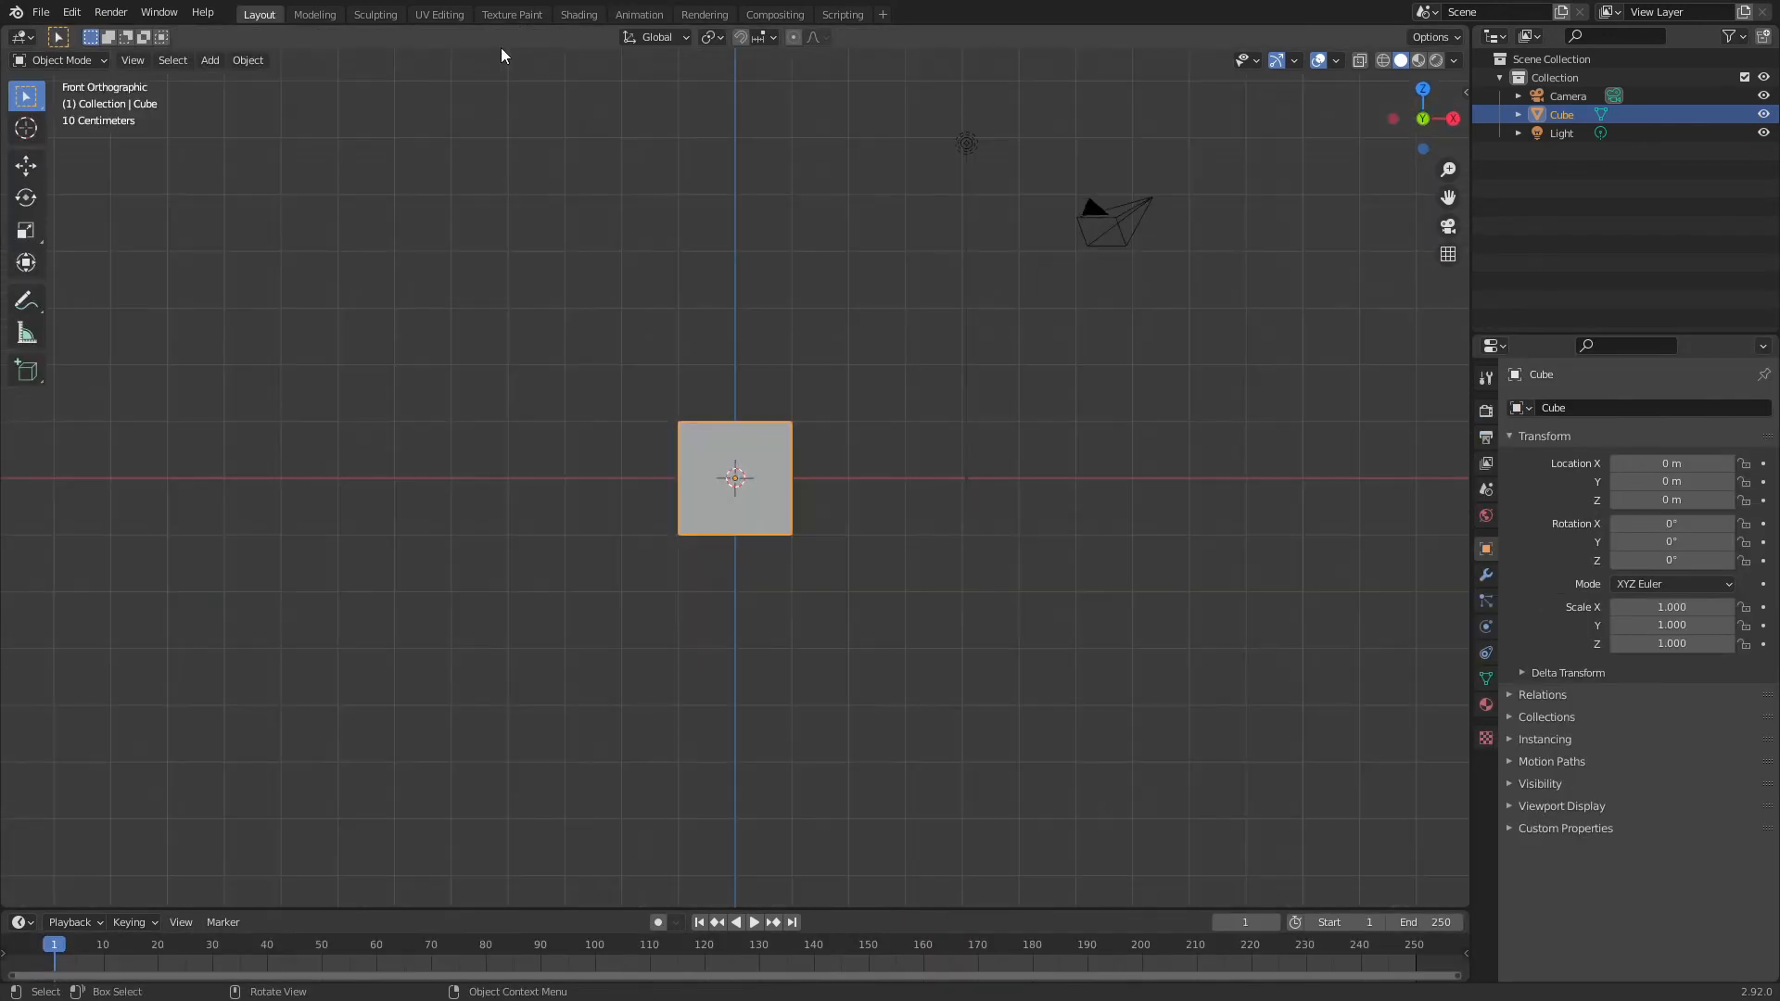
click(651, 17)
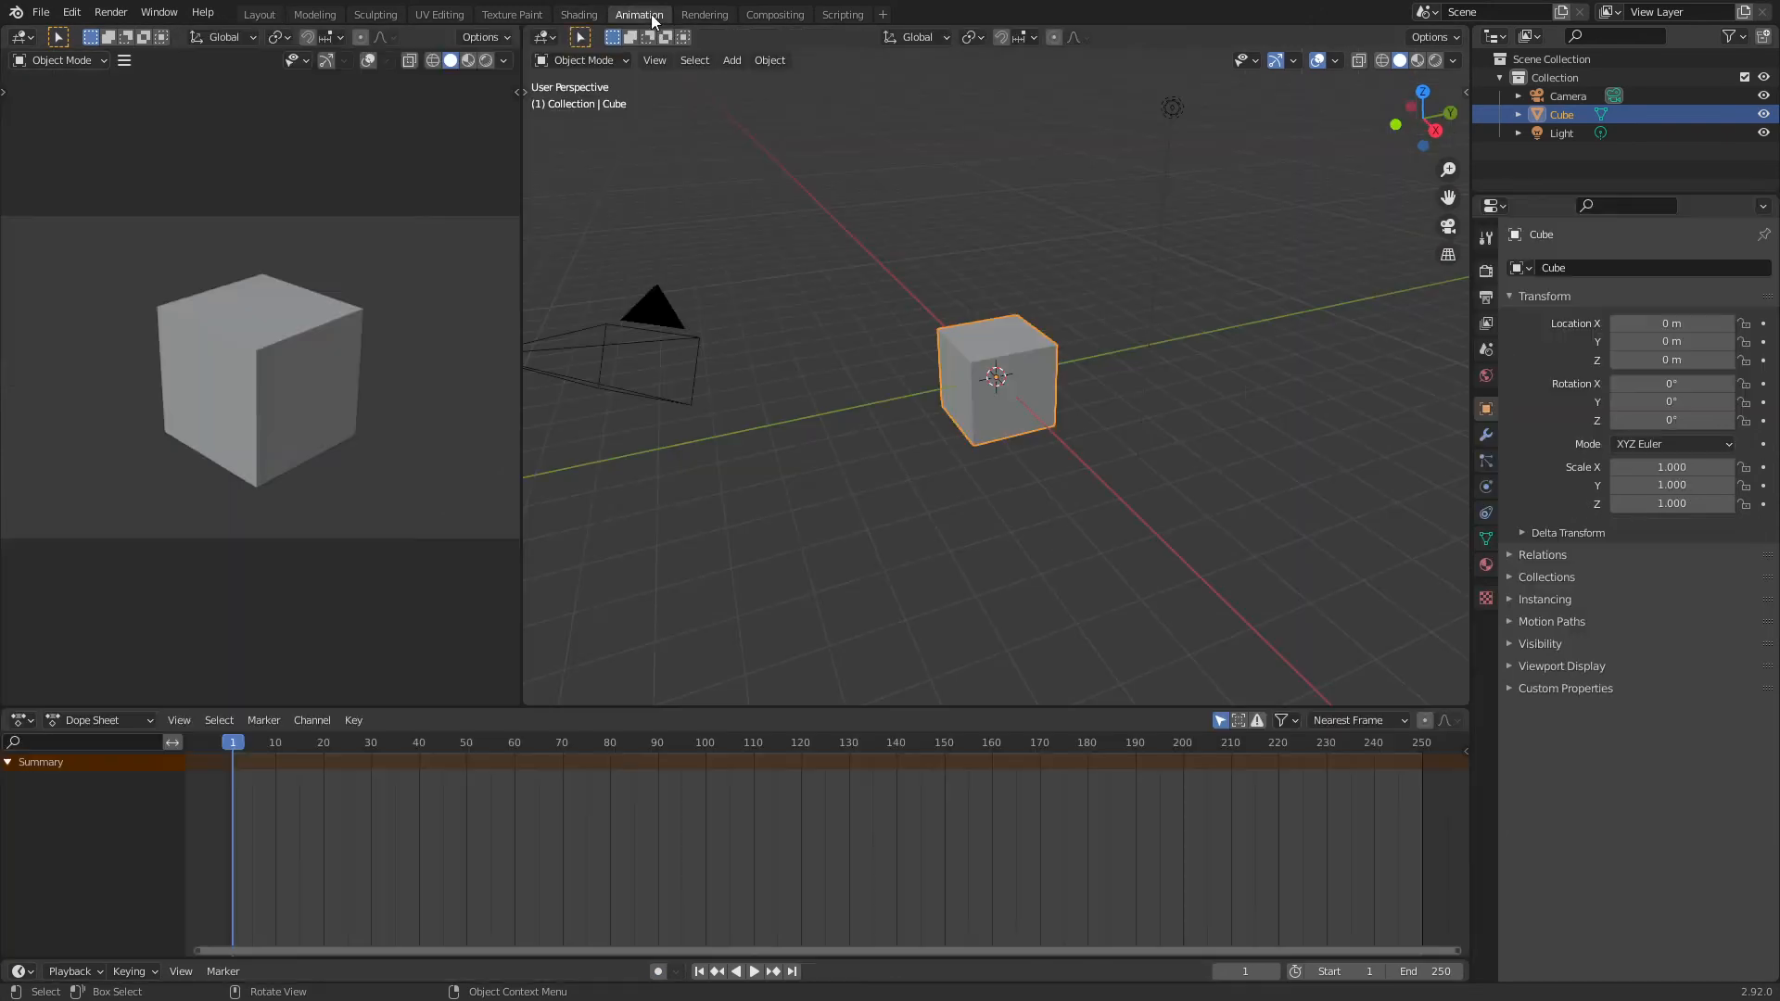
click(658, 970)
key(KP_1)
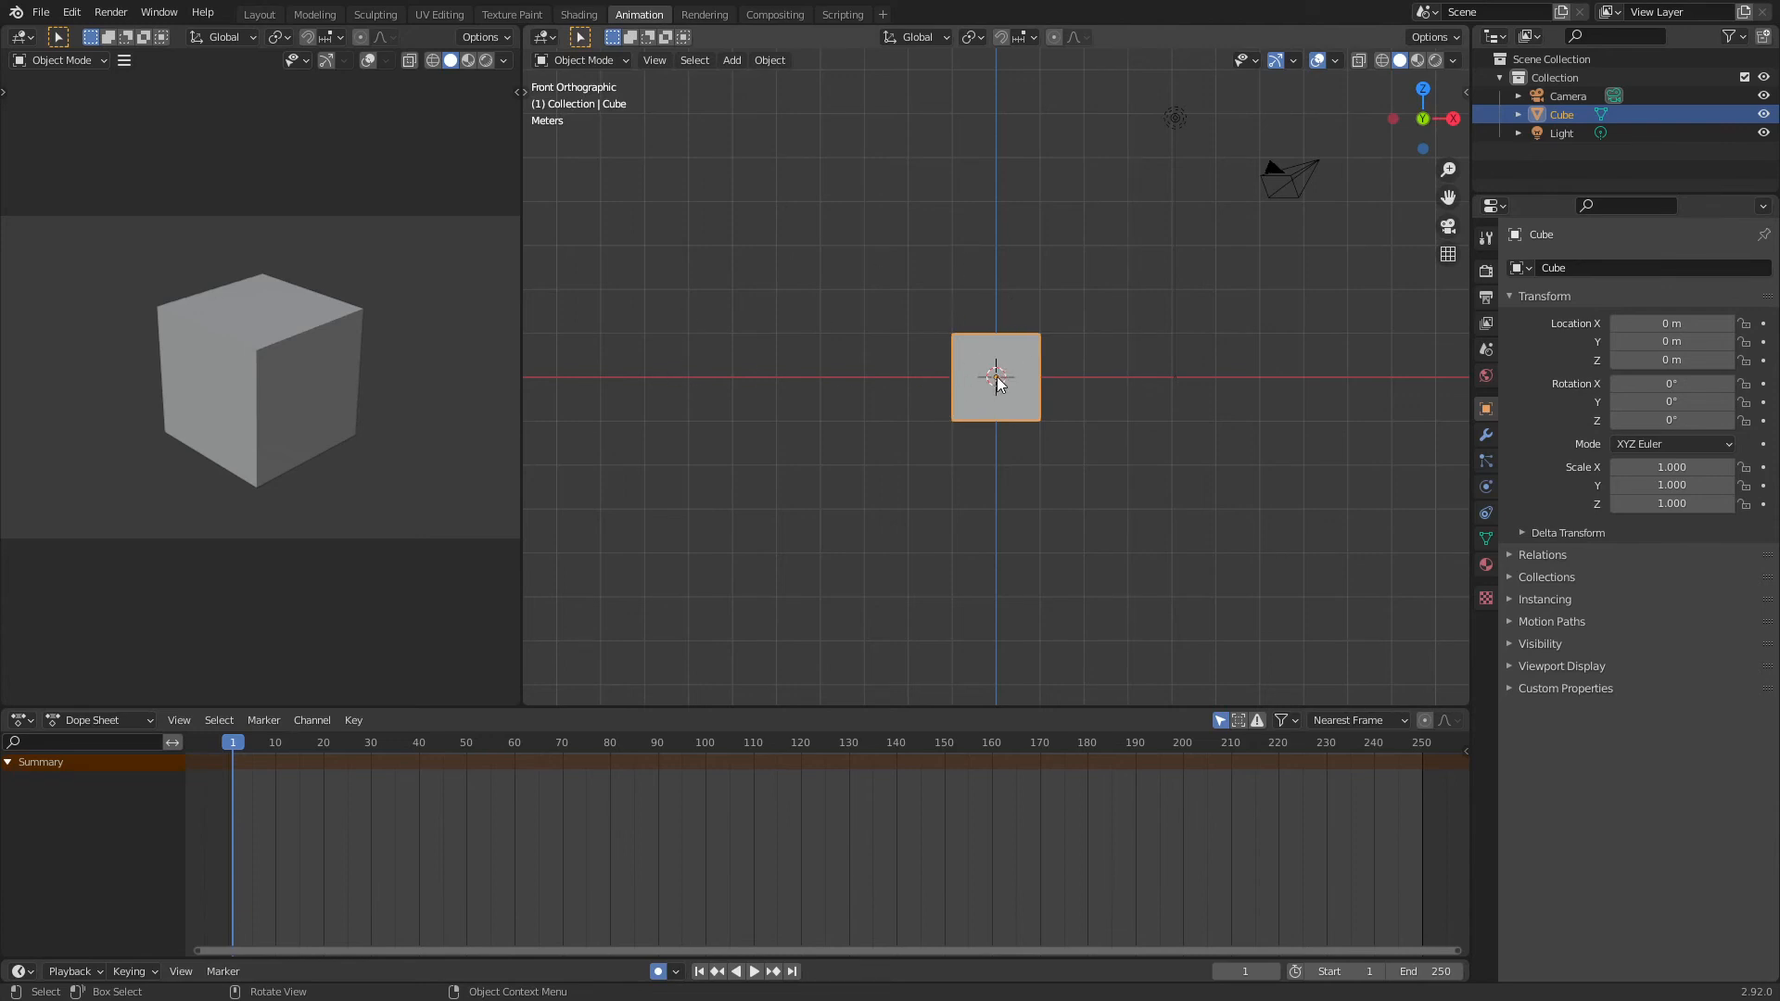
- Move the cube to about X -7.17 m, Z 1.08 m and keyframe it at frame 1
key(g)
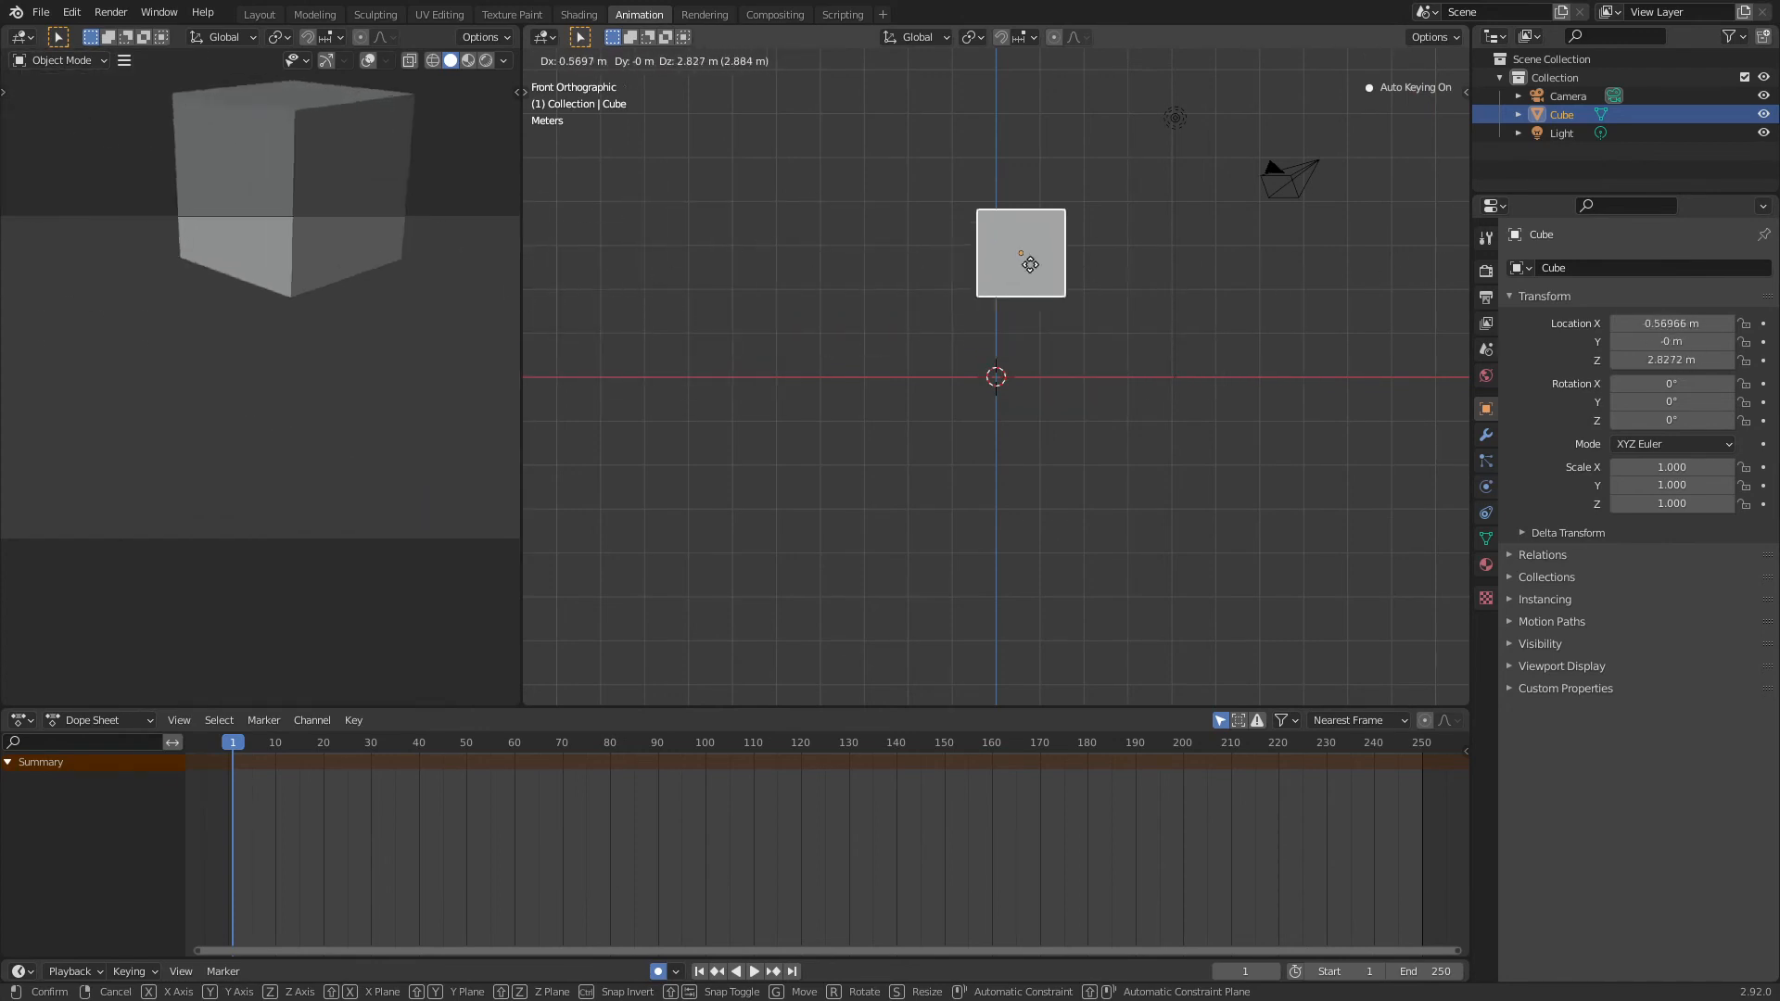
key(Escape)
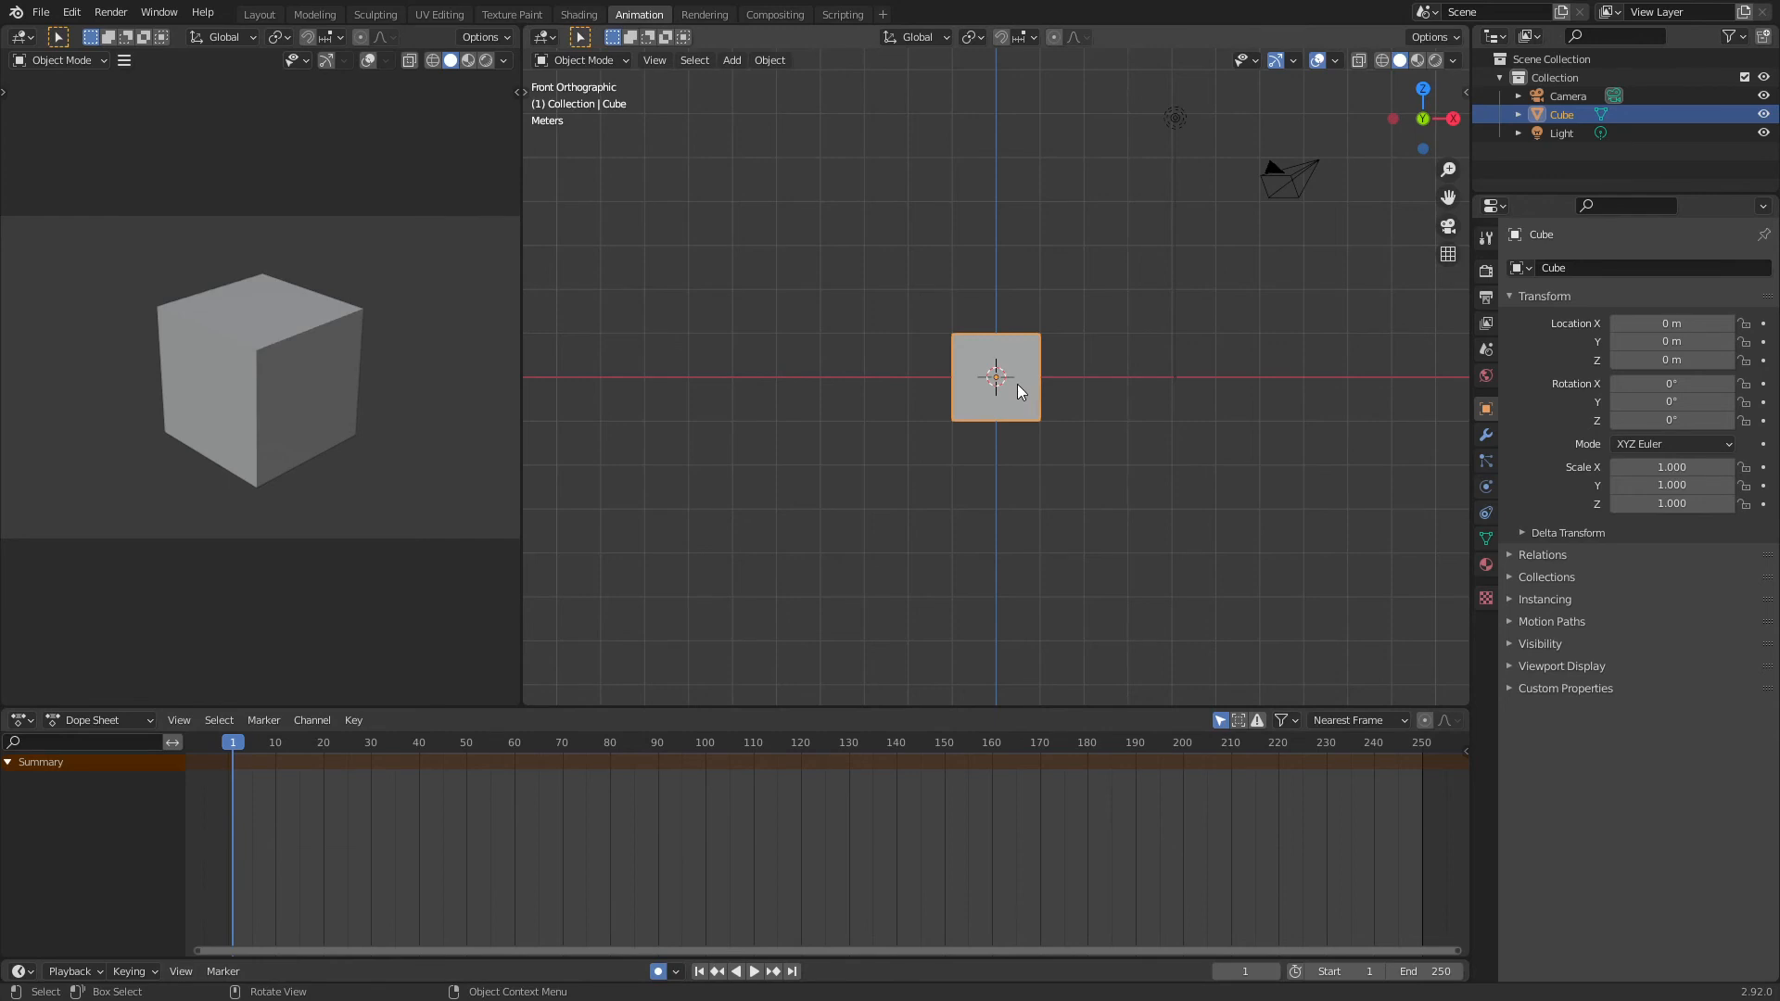
key(g)
click(698, 286)
key(i)
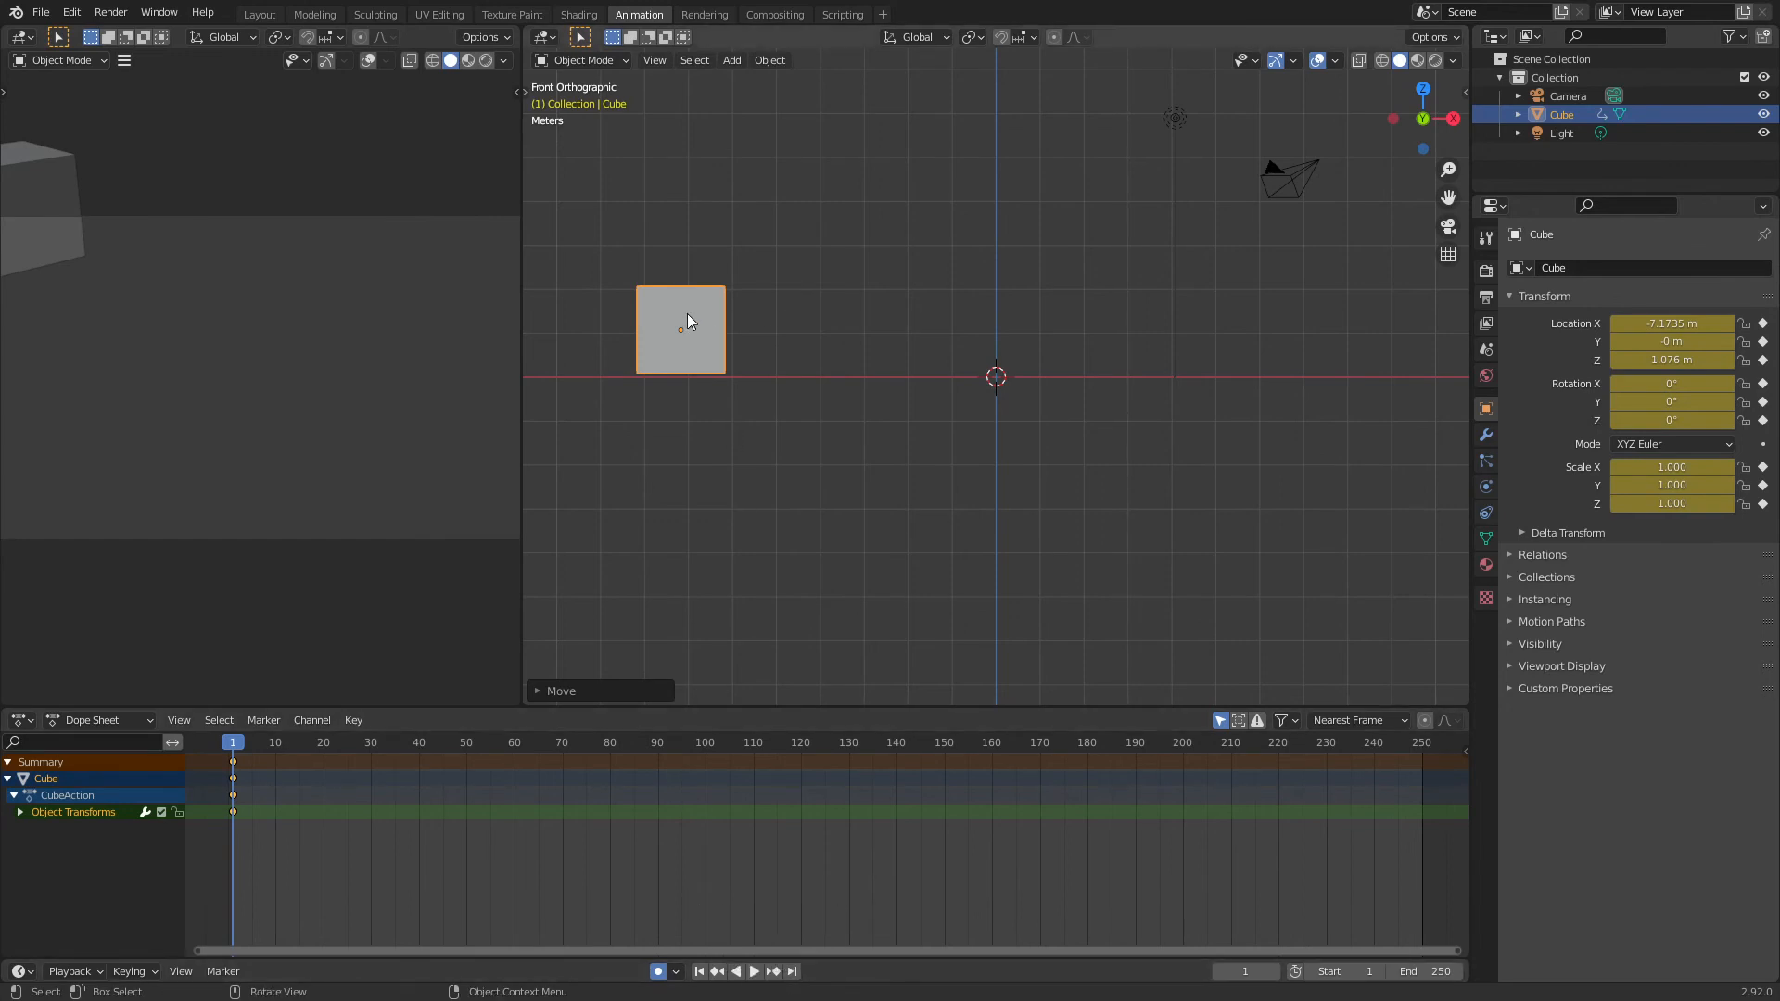
- Record the cube's motion live by moving it around the front view during playback, until about frame 124
key(space)
key(g)
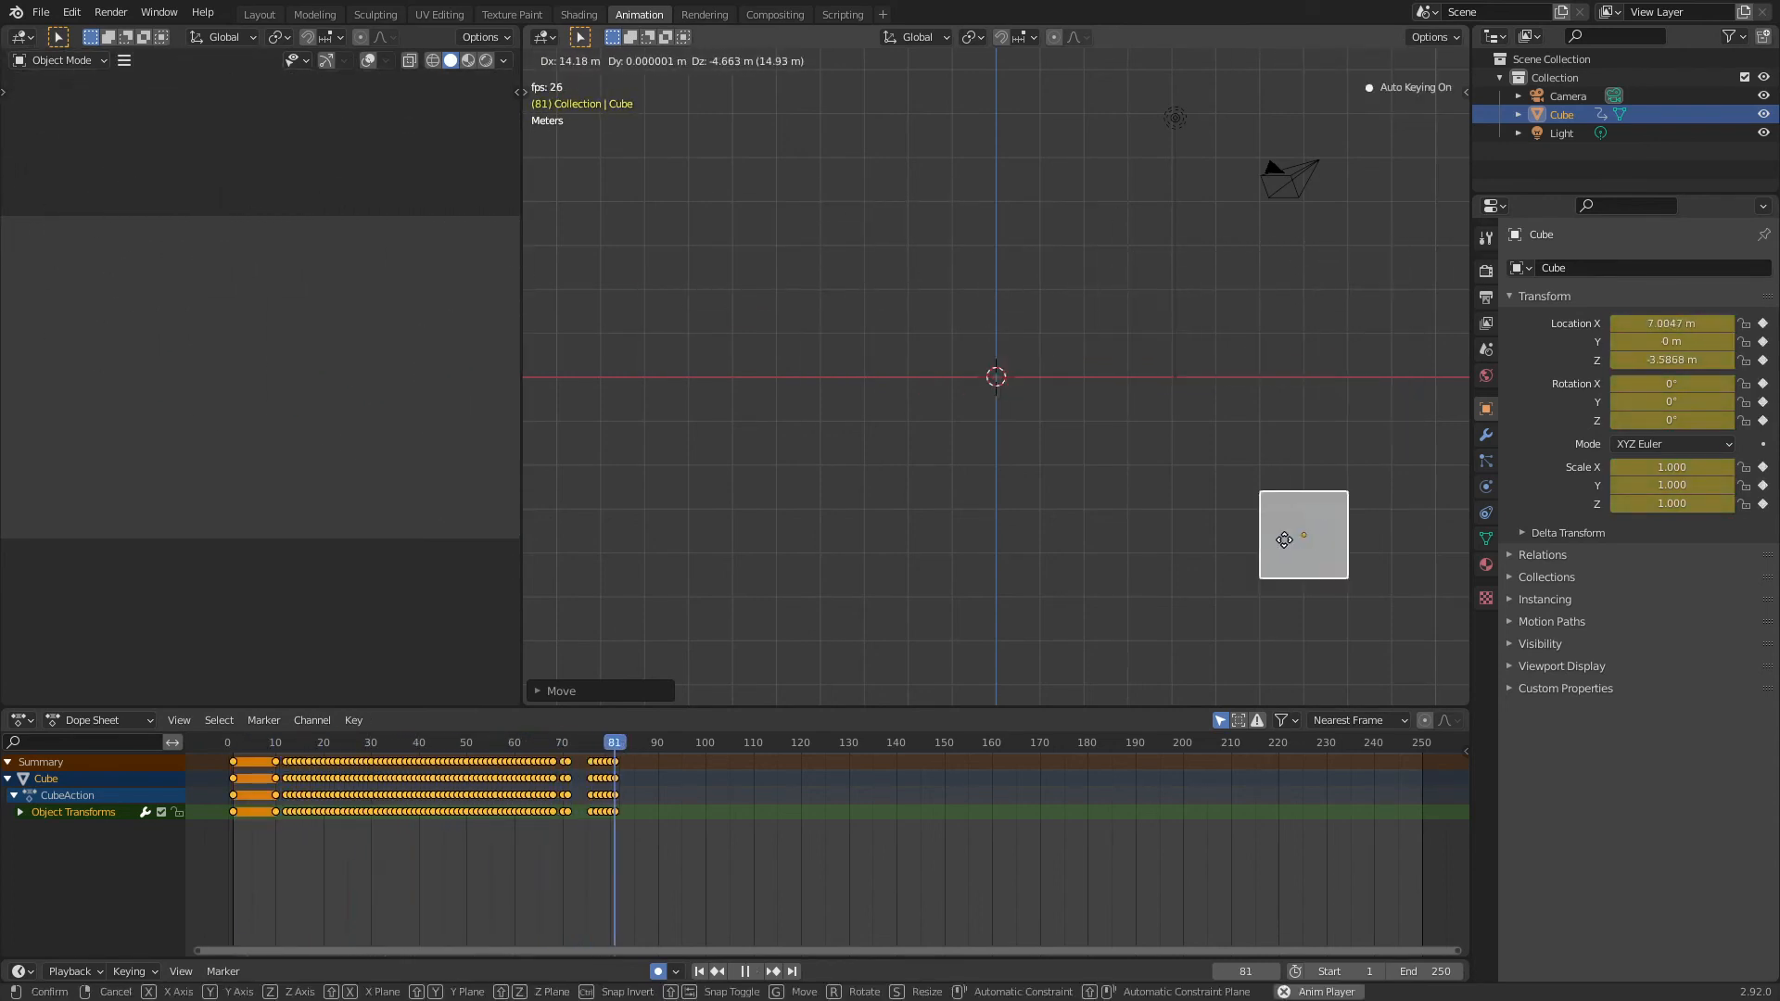
click(651, 353)
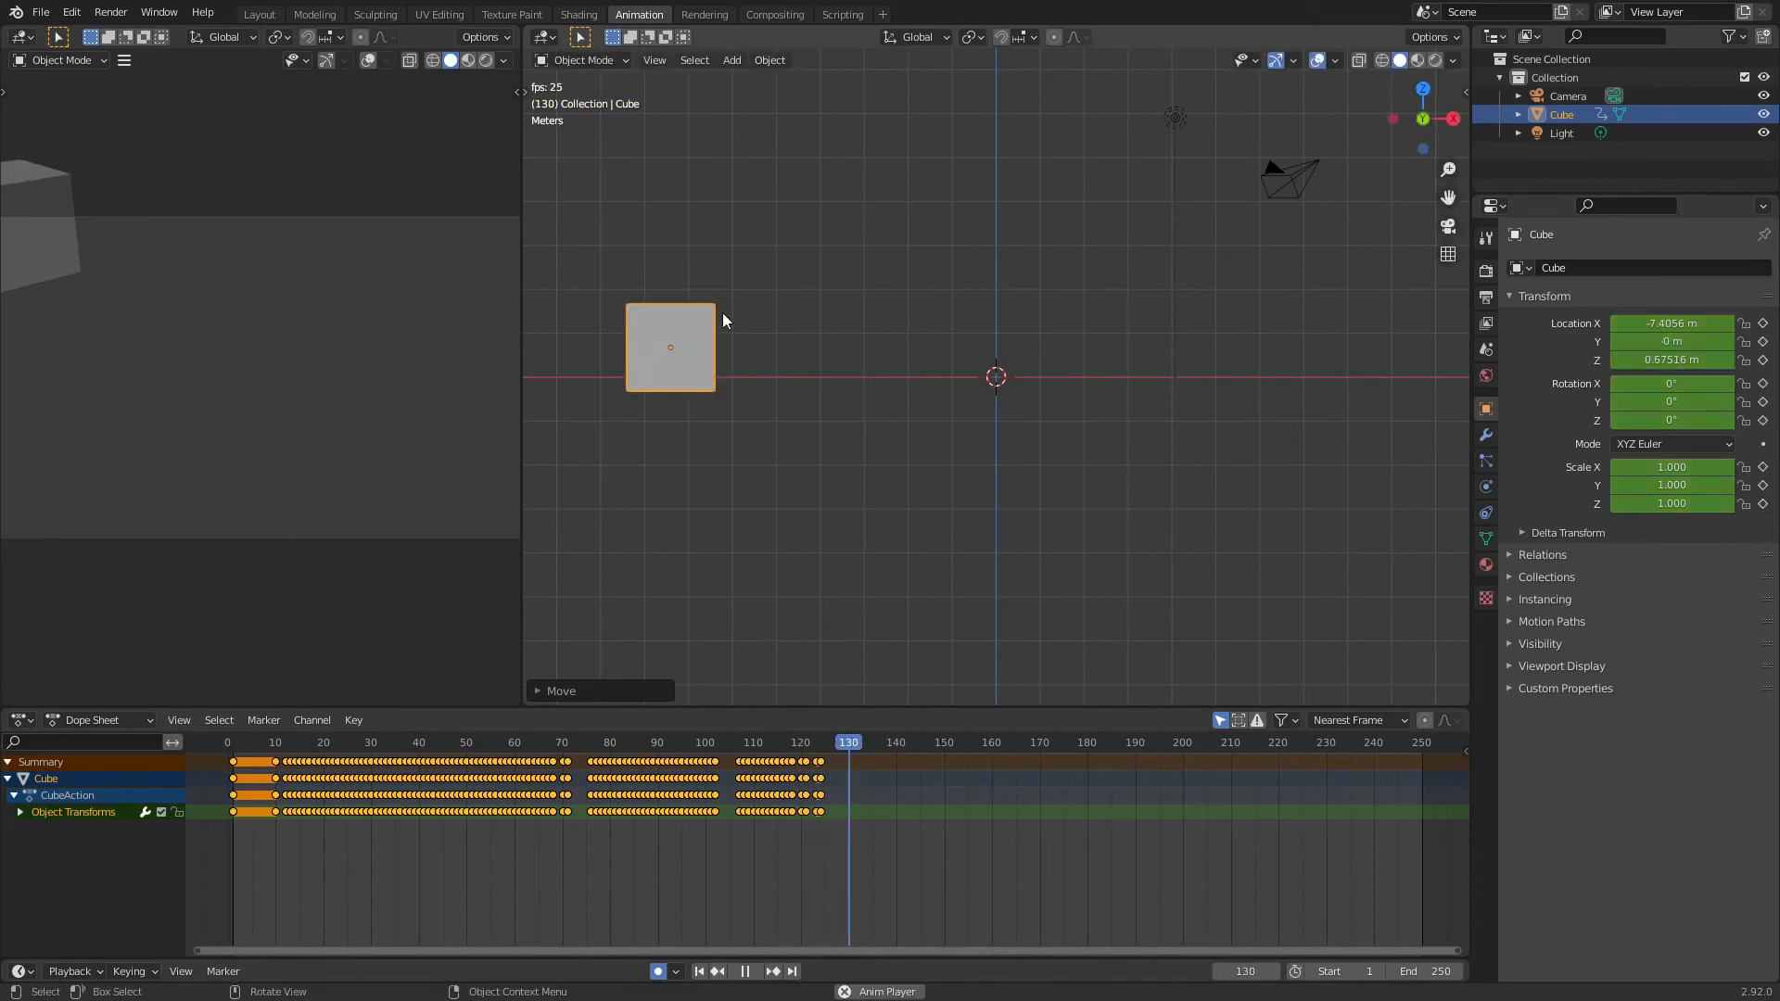
key(space)
- Play the recorded cube motion from frame 1 to review it
click(234, 744)
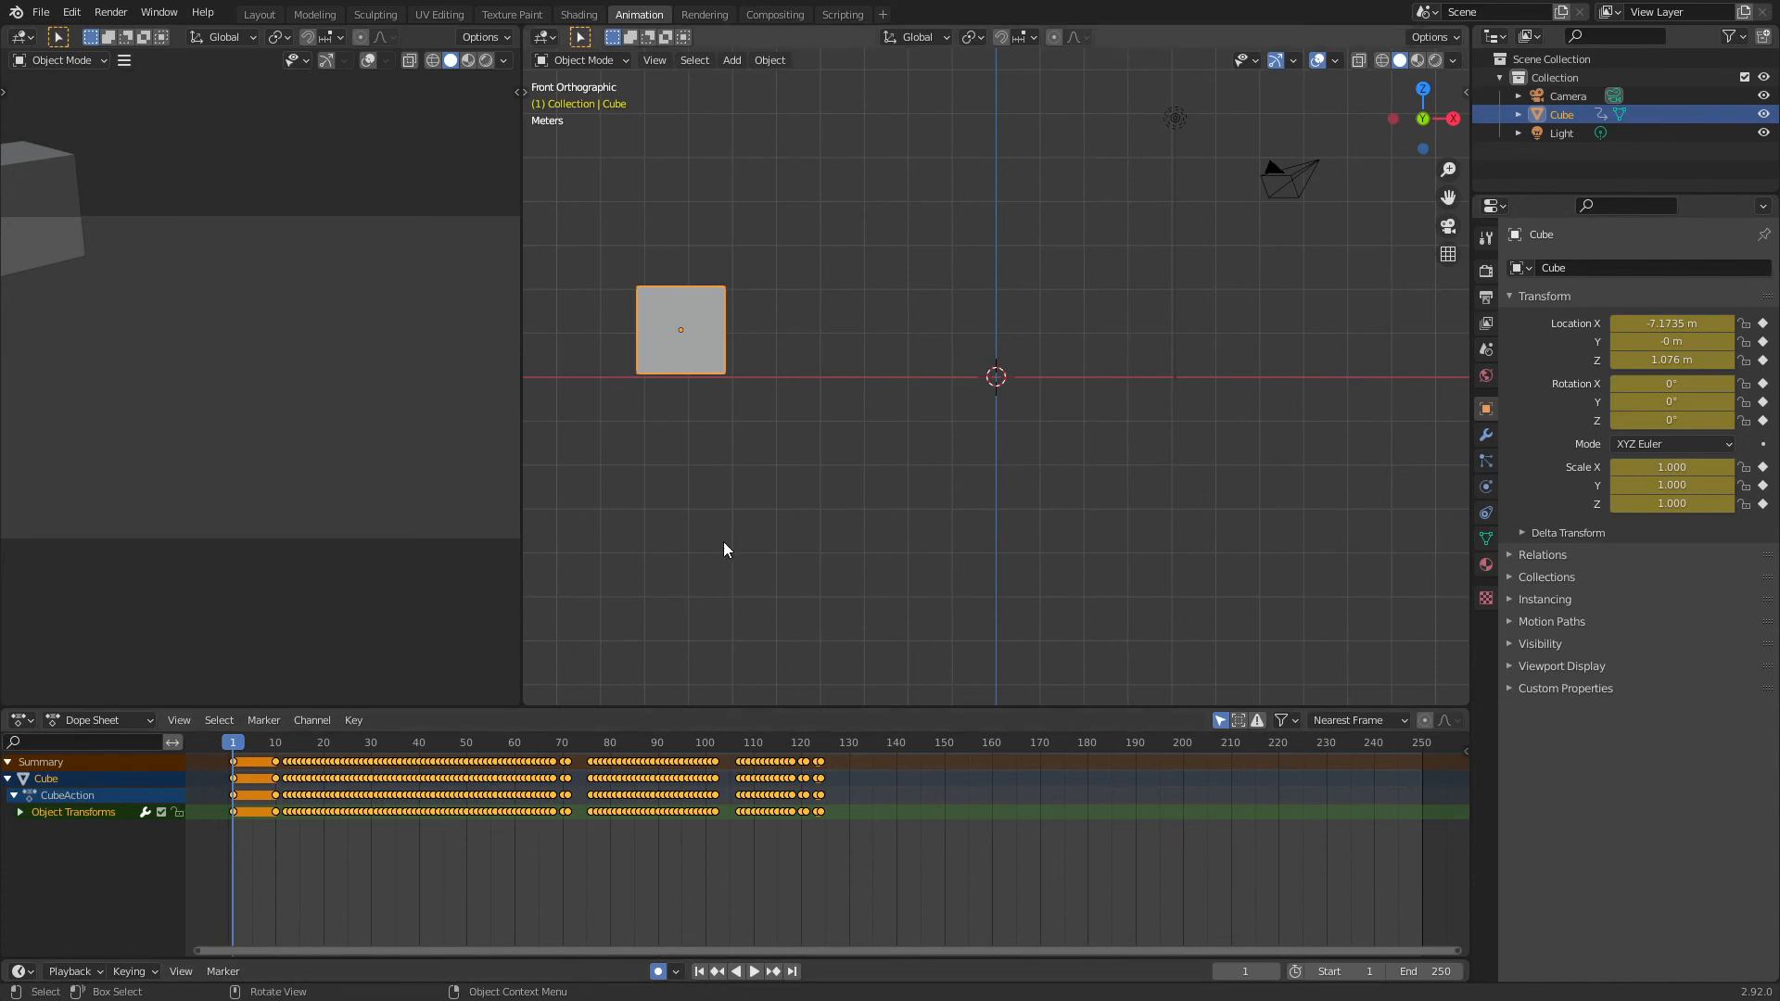
key(space)
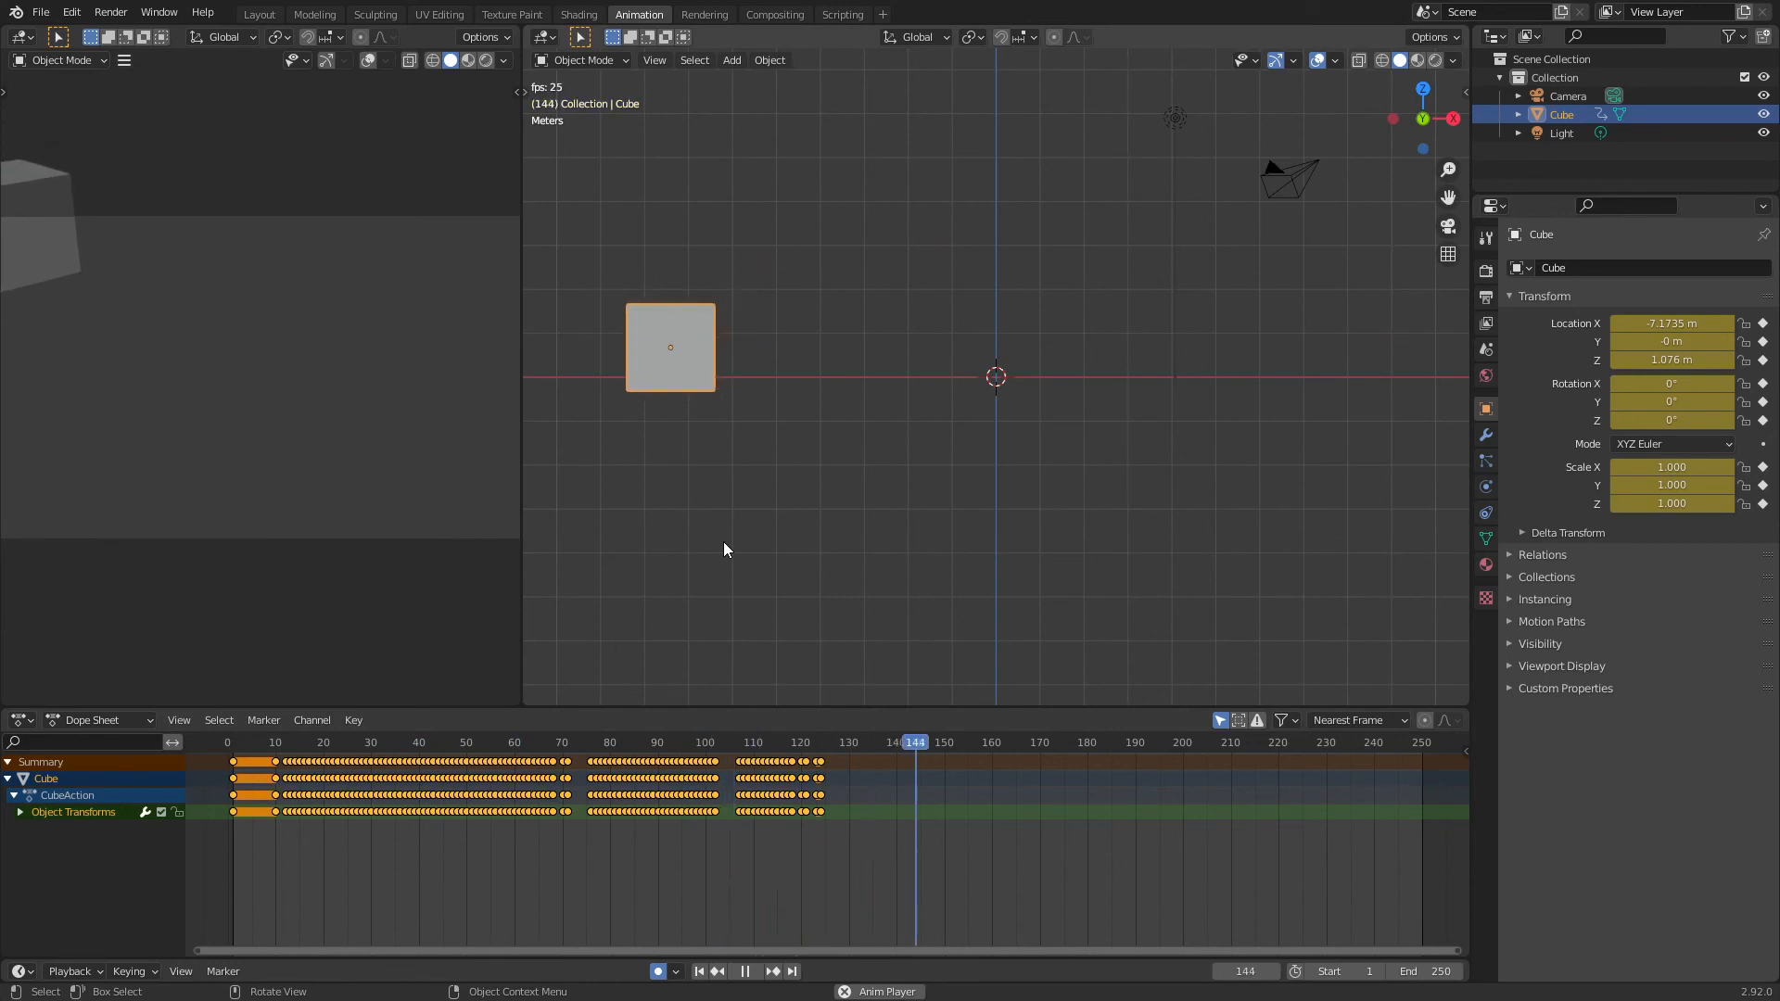
key(space)
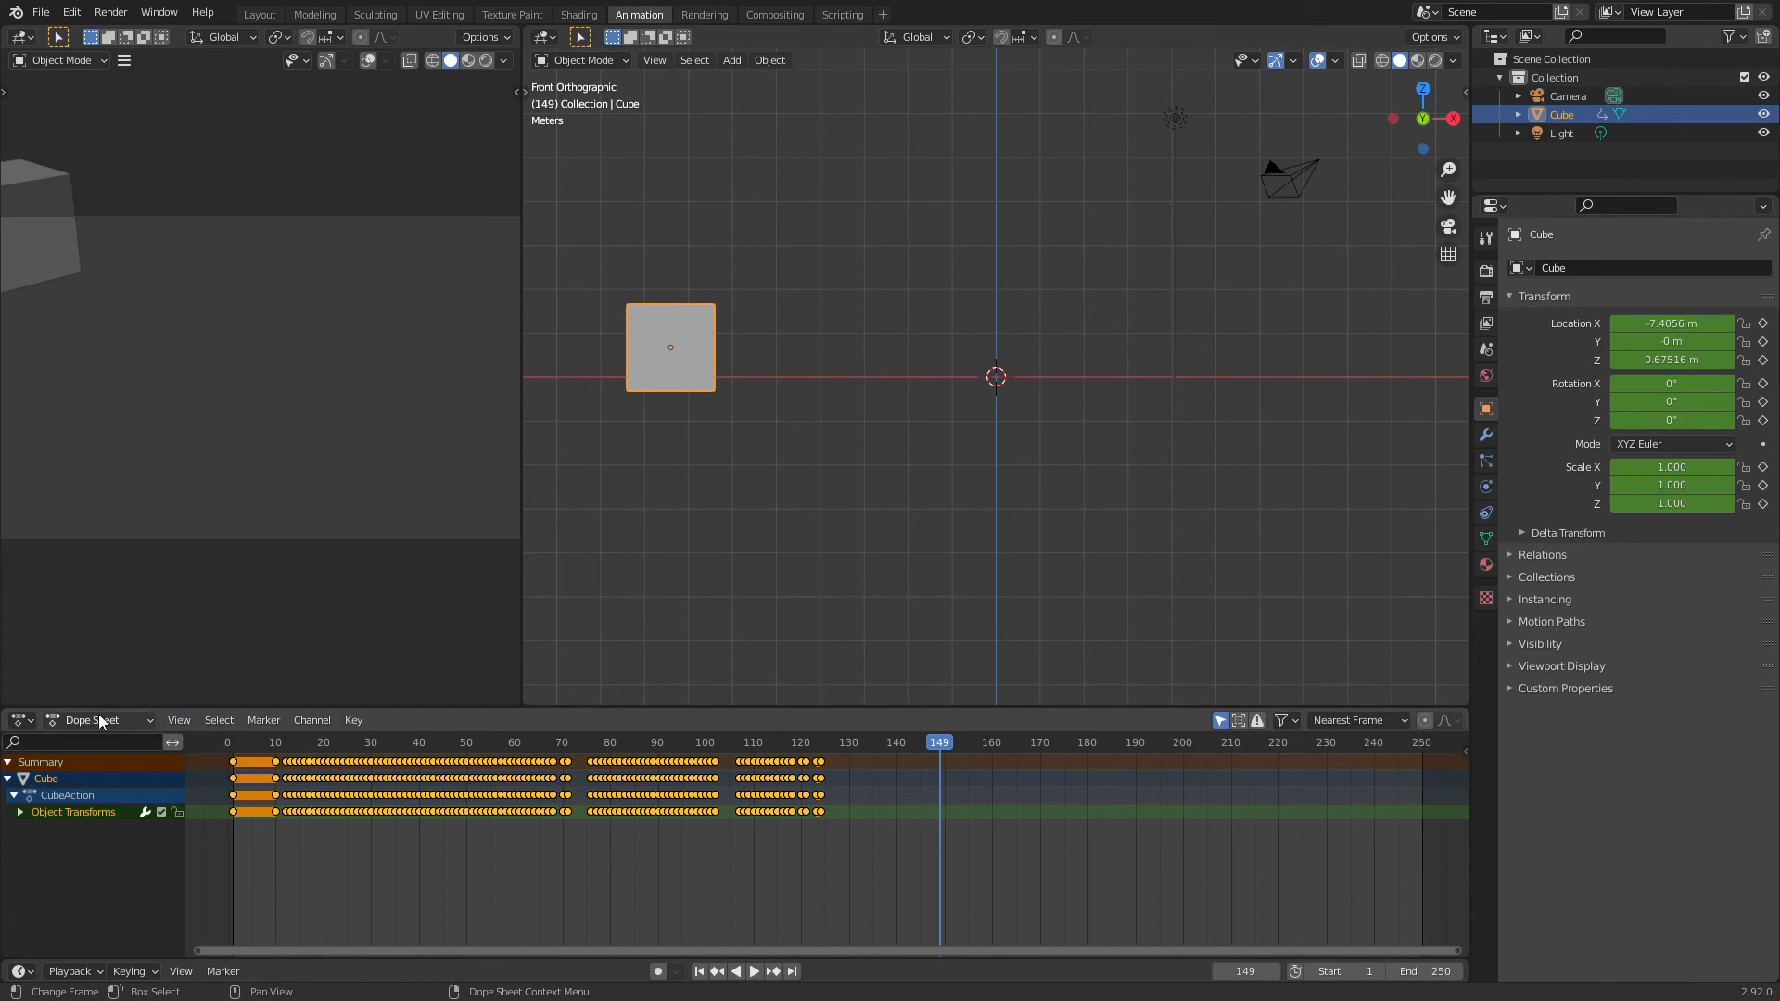
- Examine all curves of the recorded cube motion in the Graph Editor
click(22, 719)
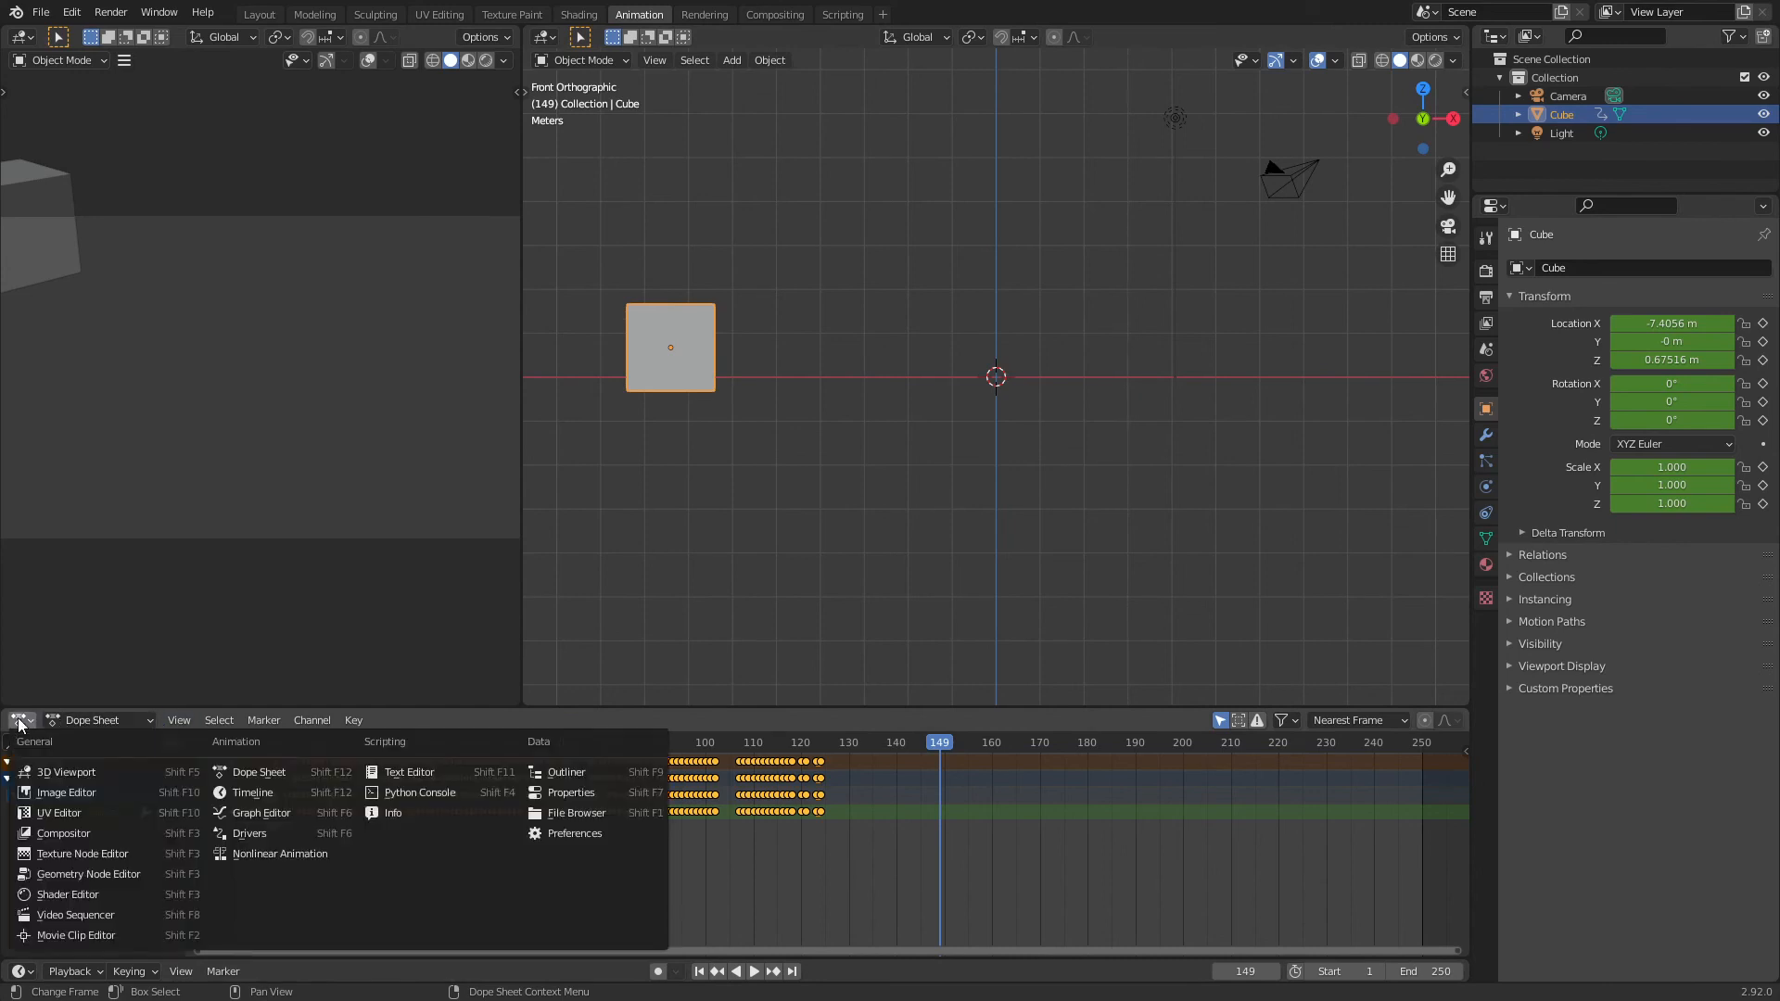
click(278, 820)
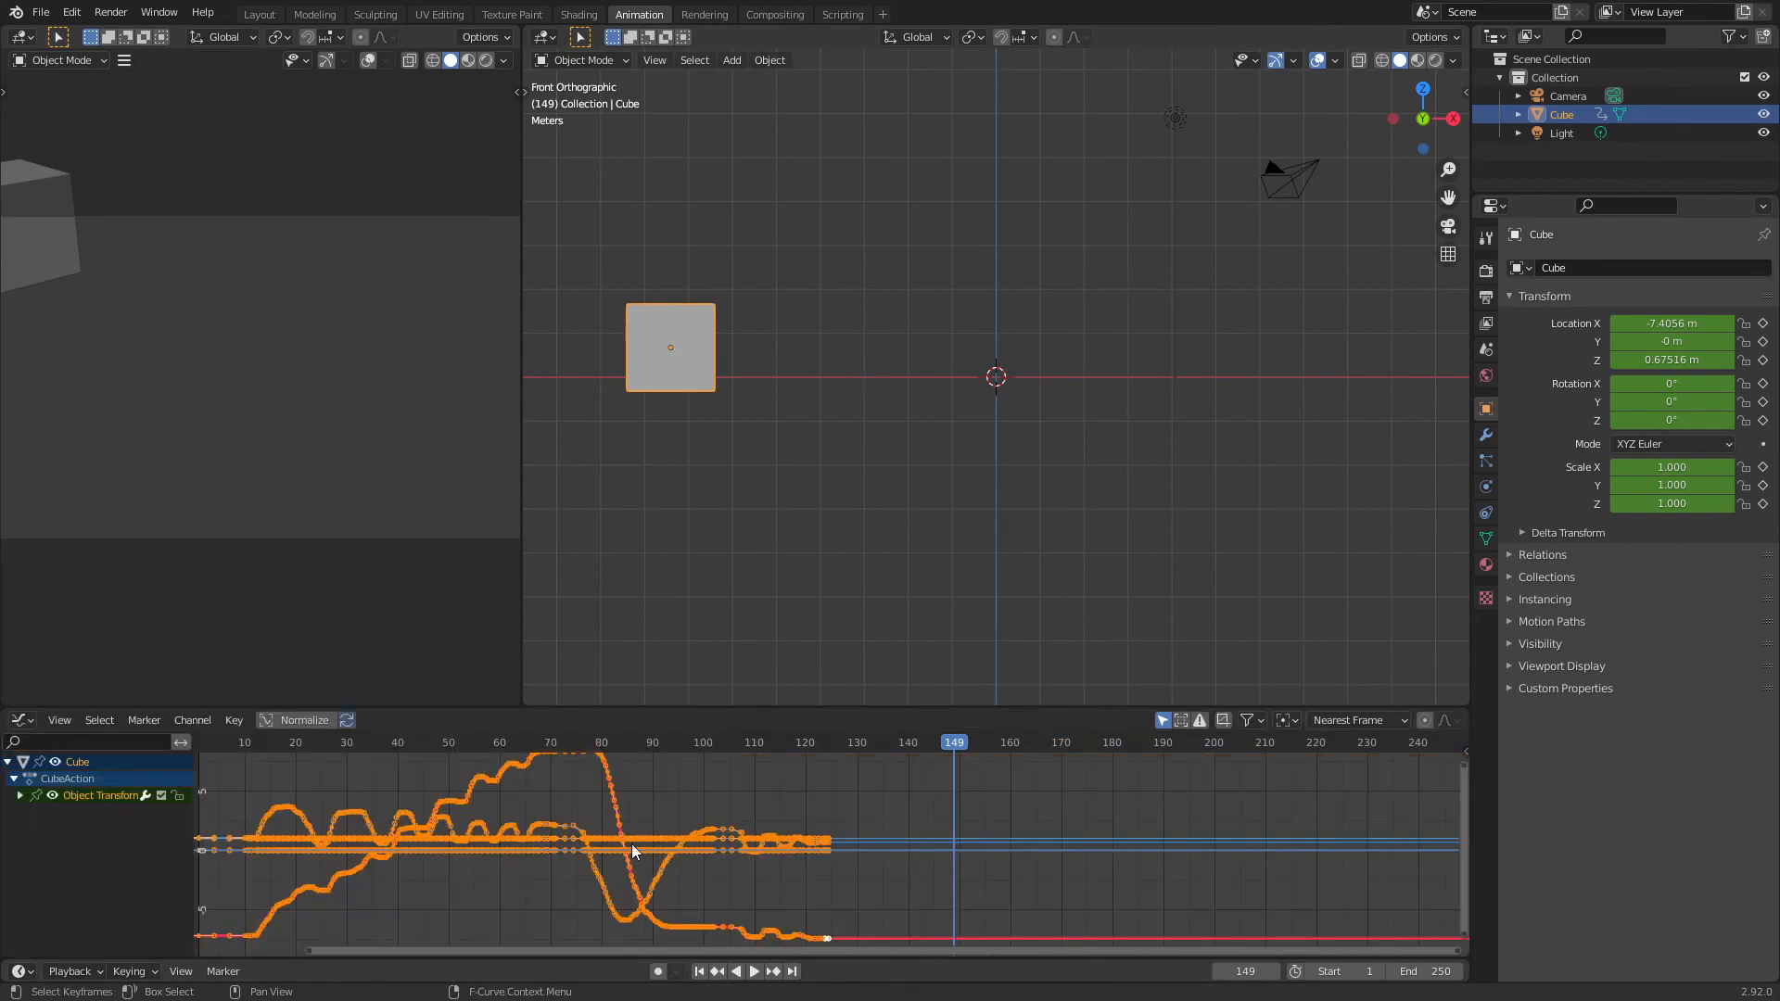
key(Home)
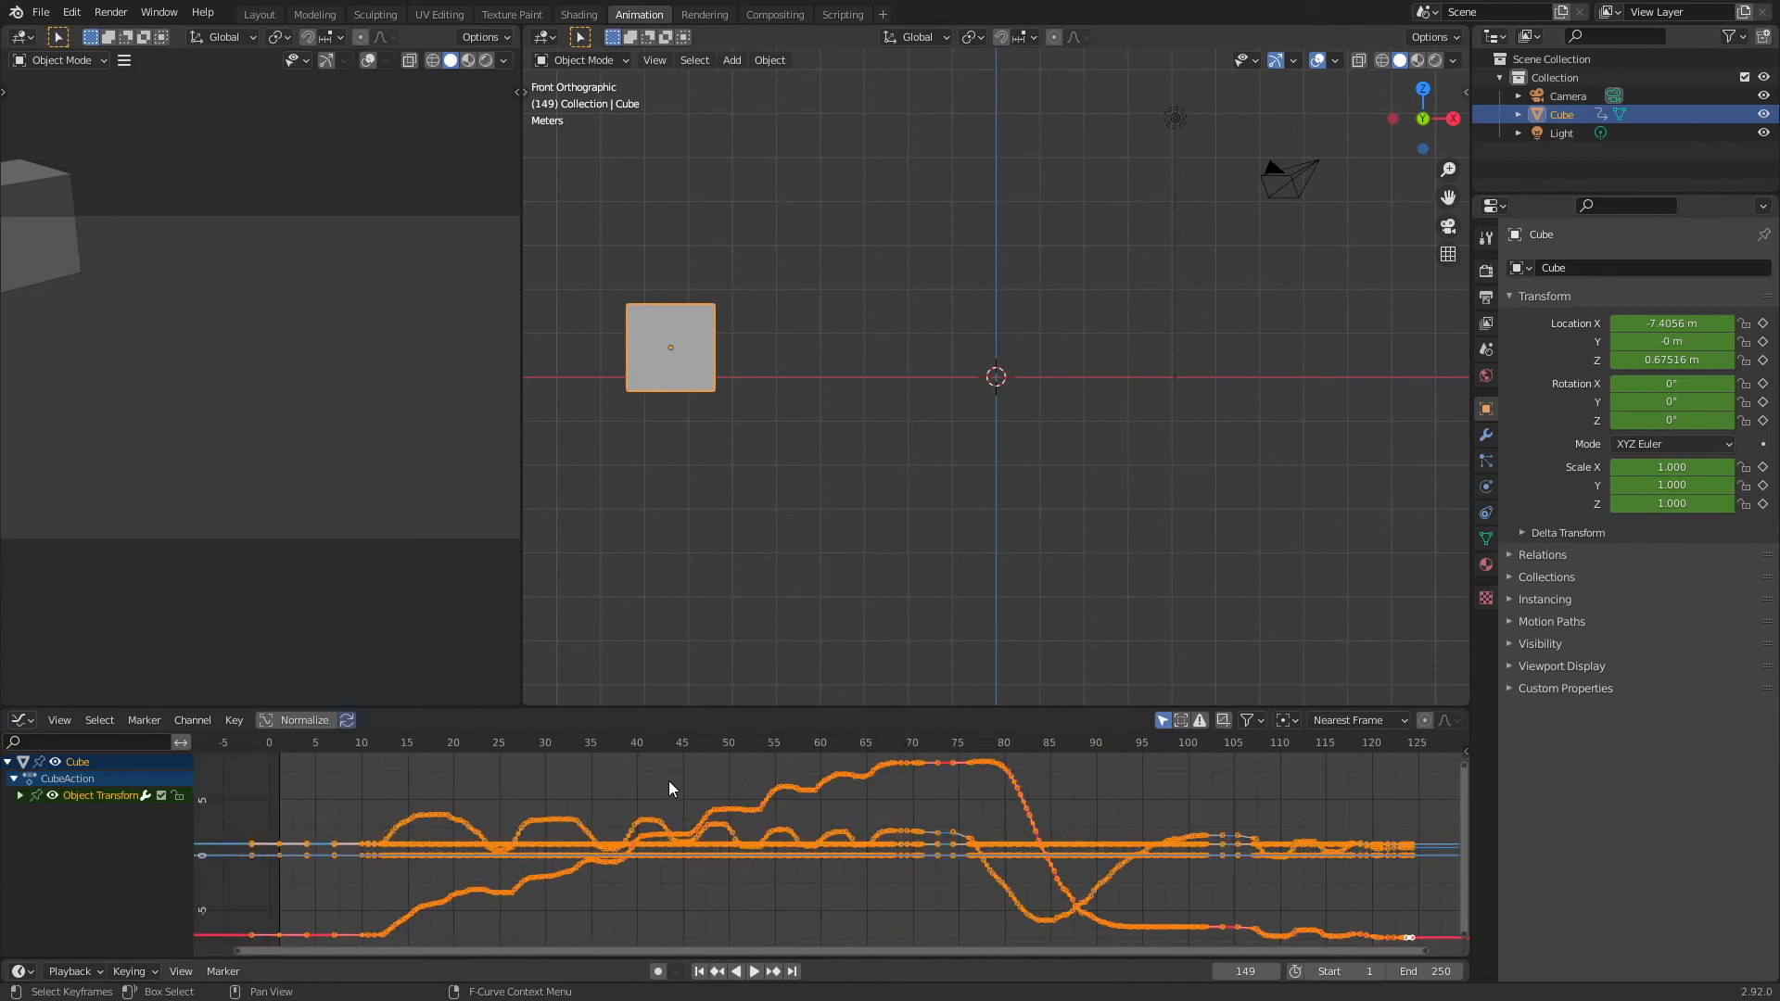
- Set the end frame to 149 and delete all of the cube's recorded keyframes in the Dope Sheet
key(ctrl+Tab)
key(ctrl+End)
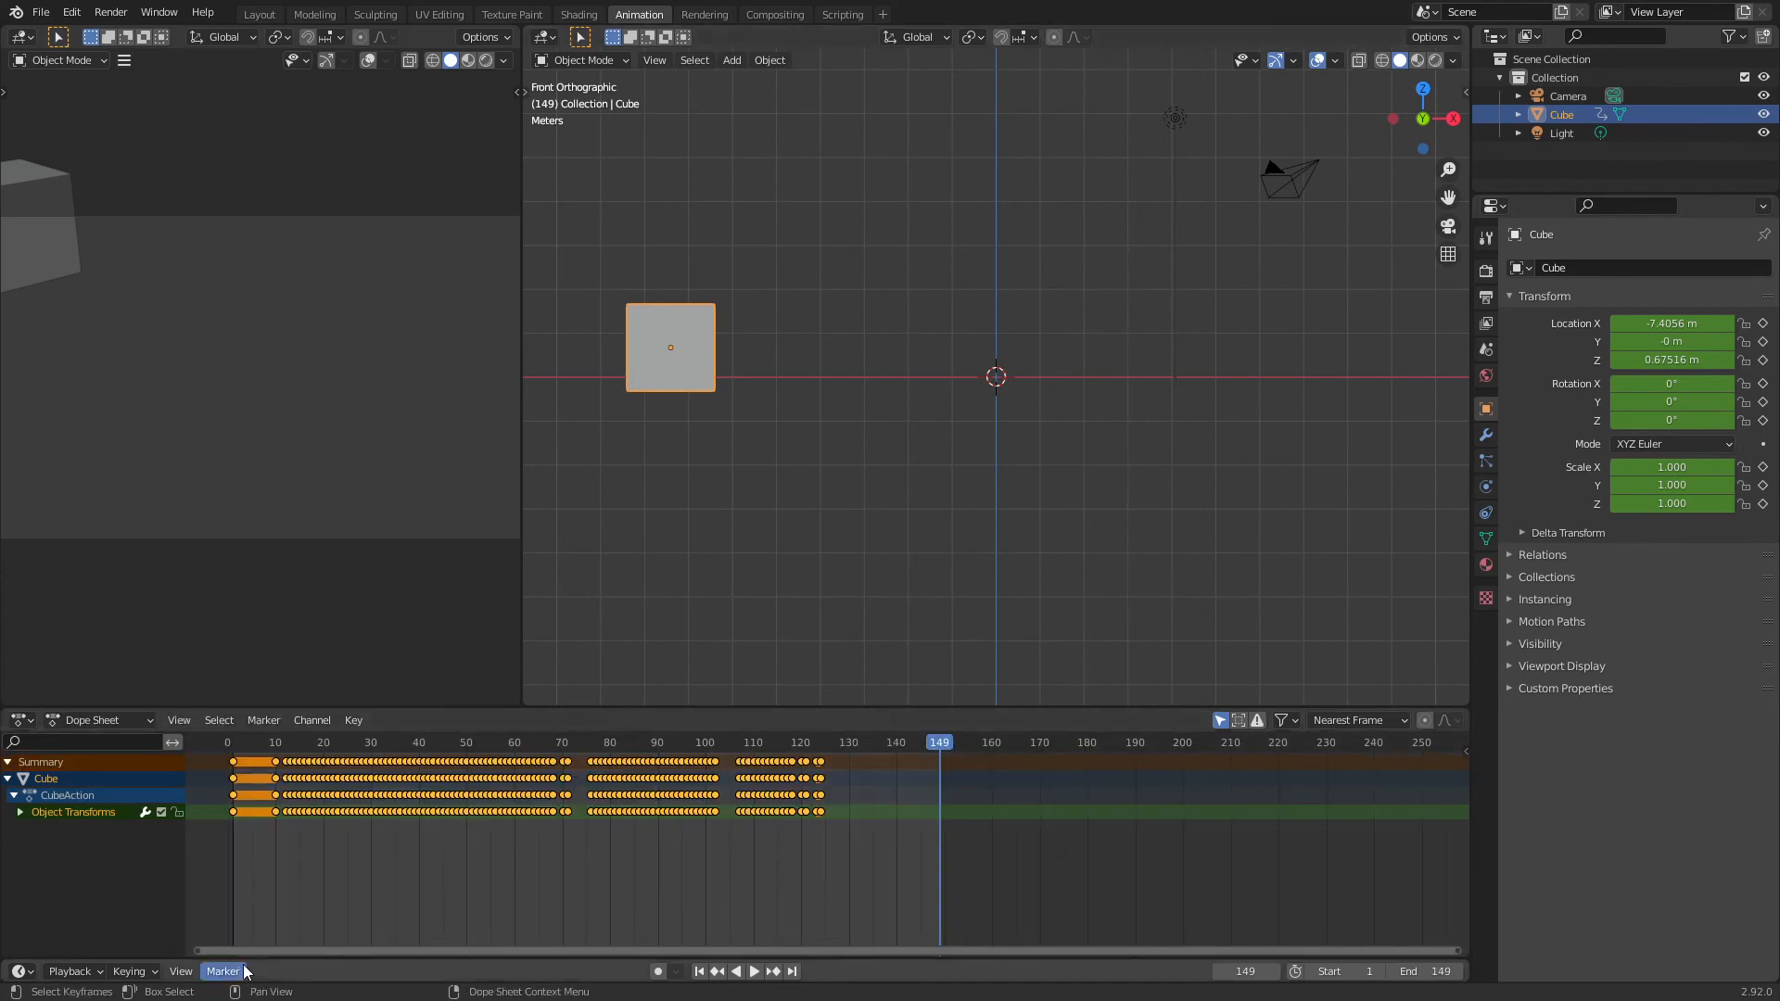
key(x)
click(415, 859)
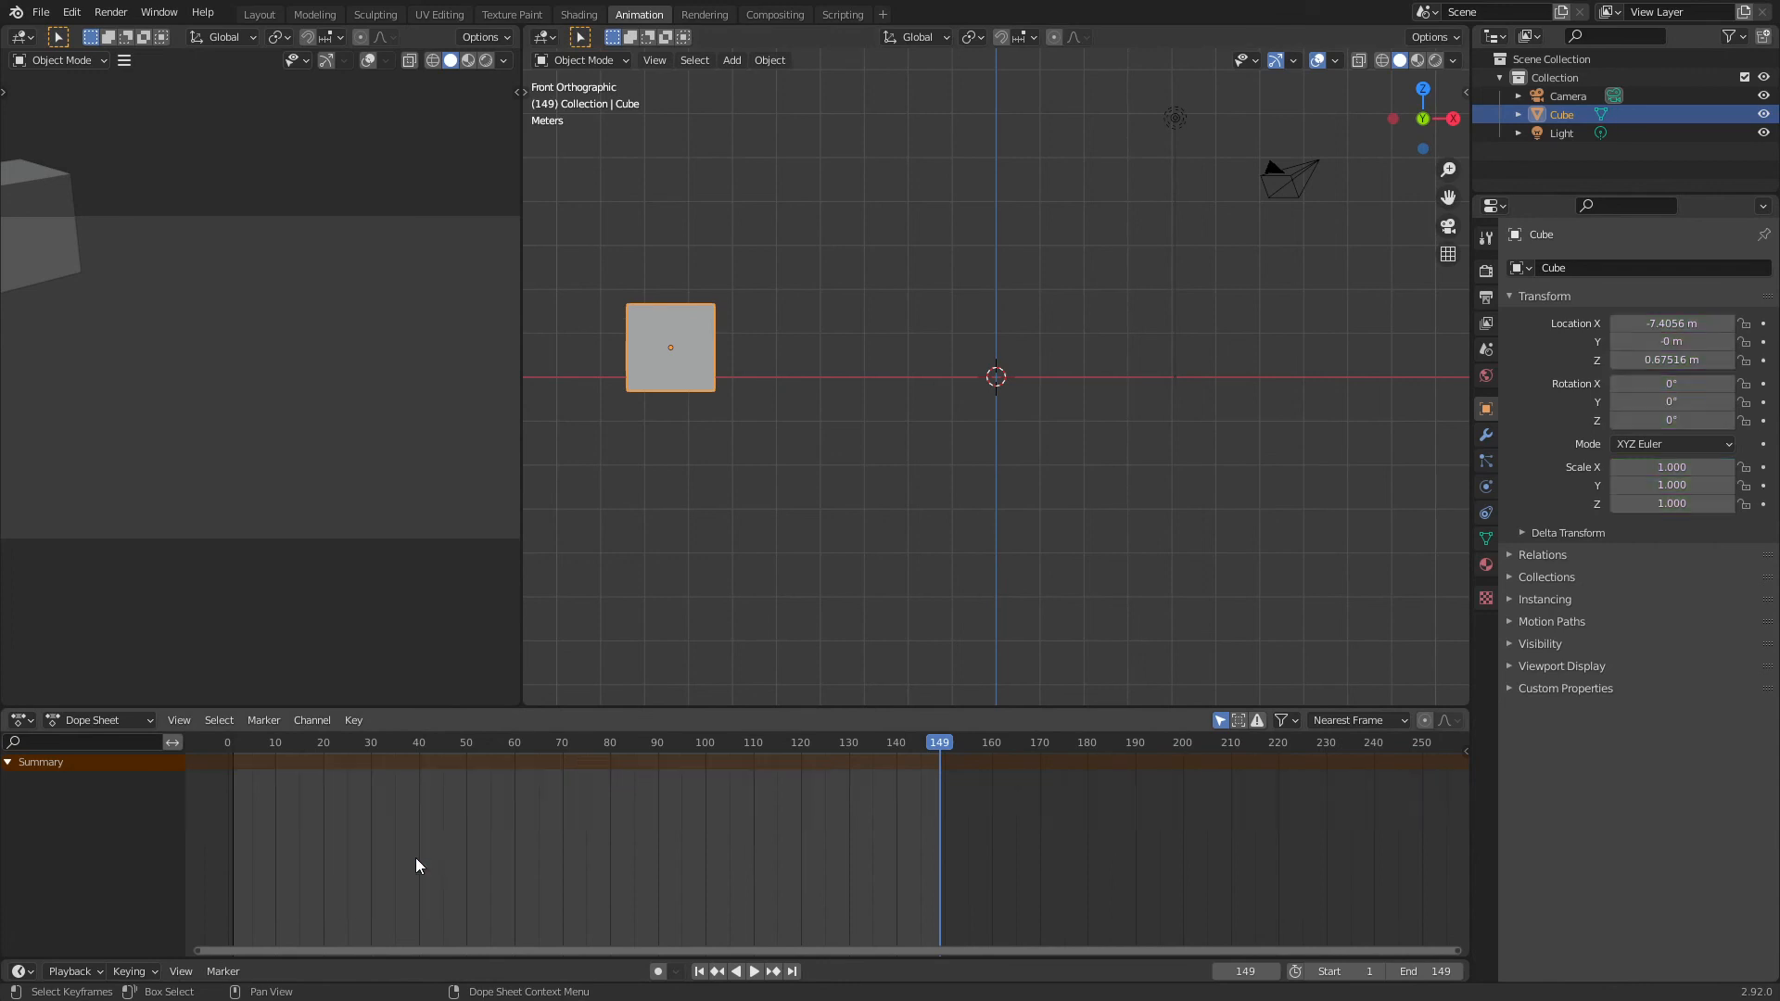
- Return to frame 1, clear the cube's location and enable Auto Keying again
key(shift+Left)
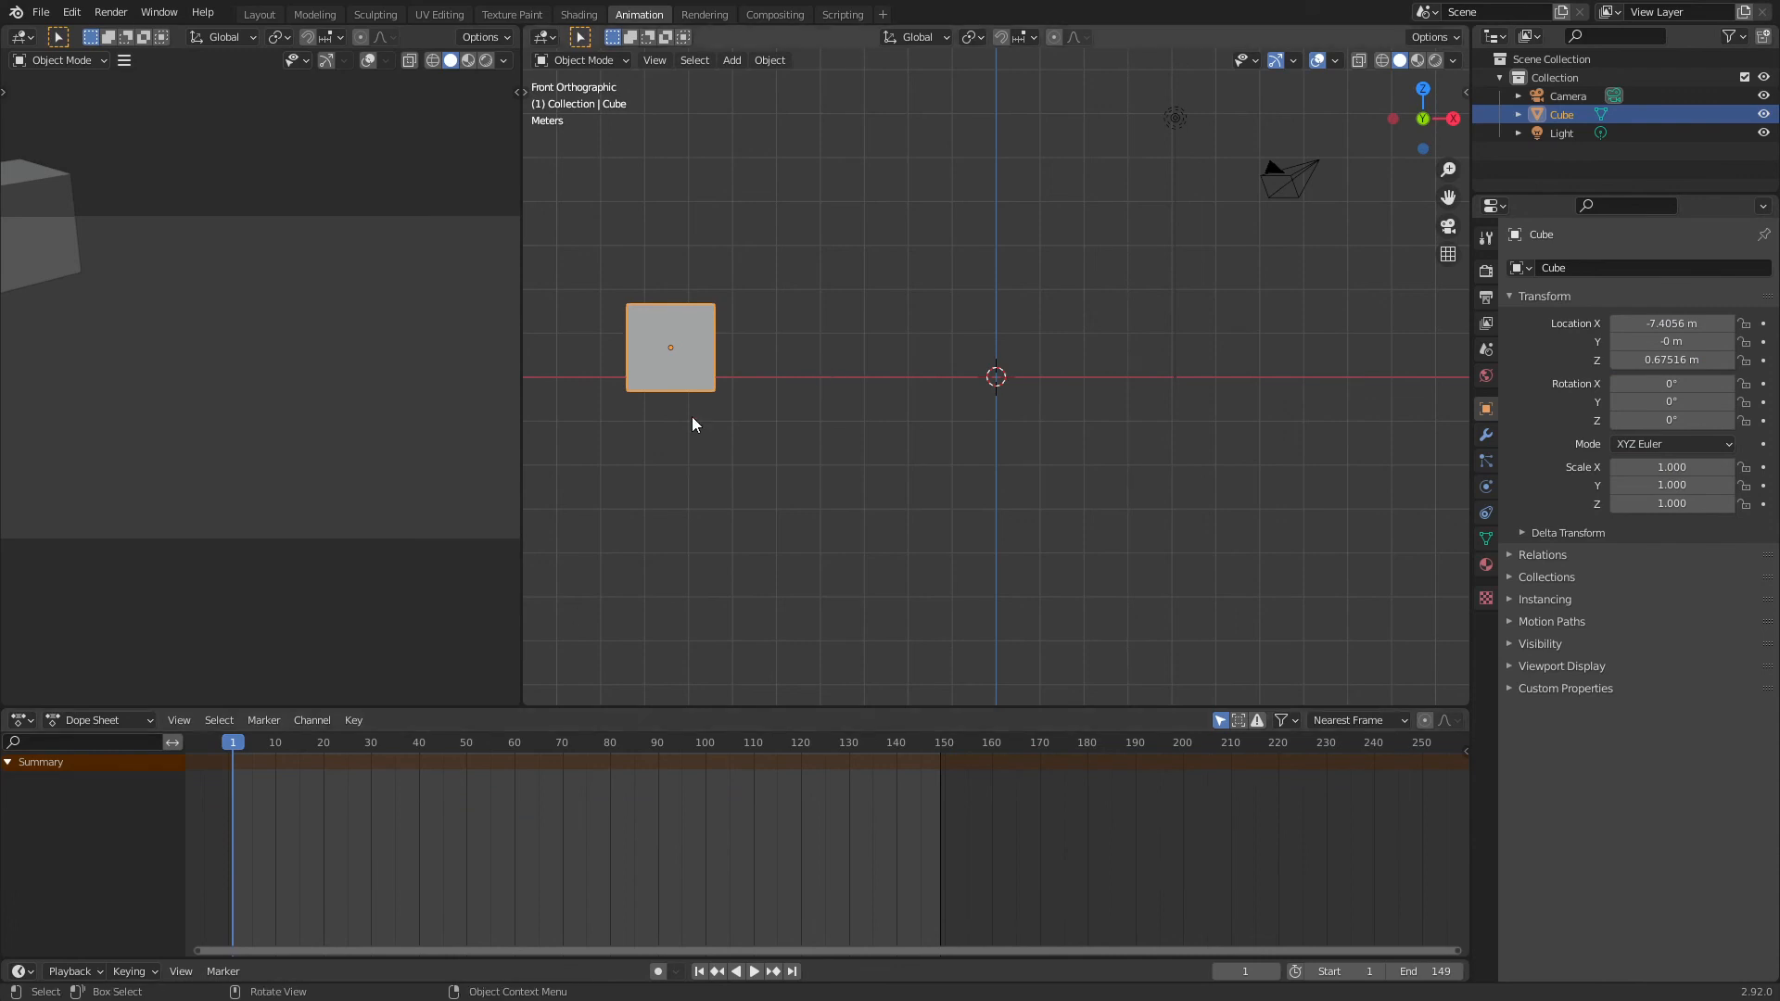
key(alt+g)
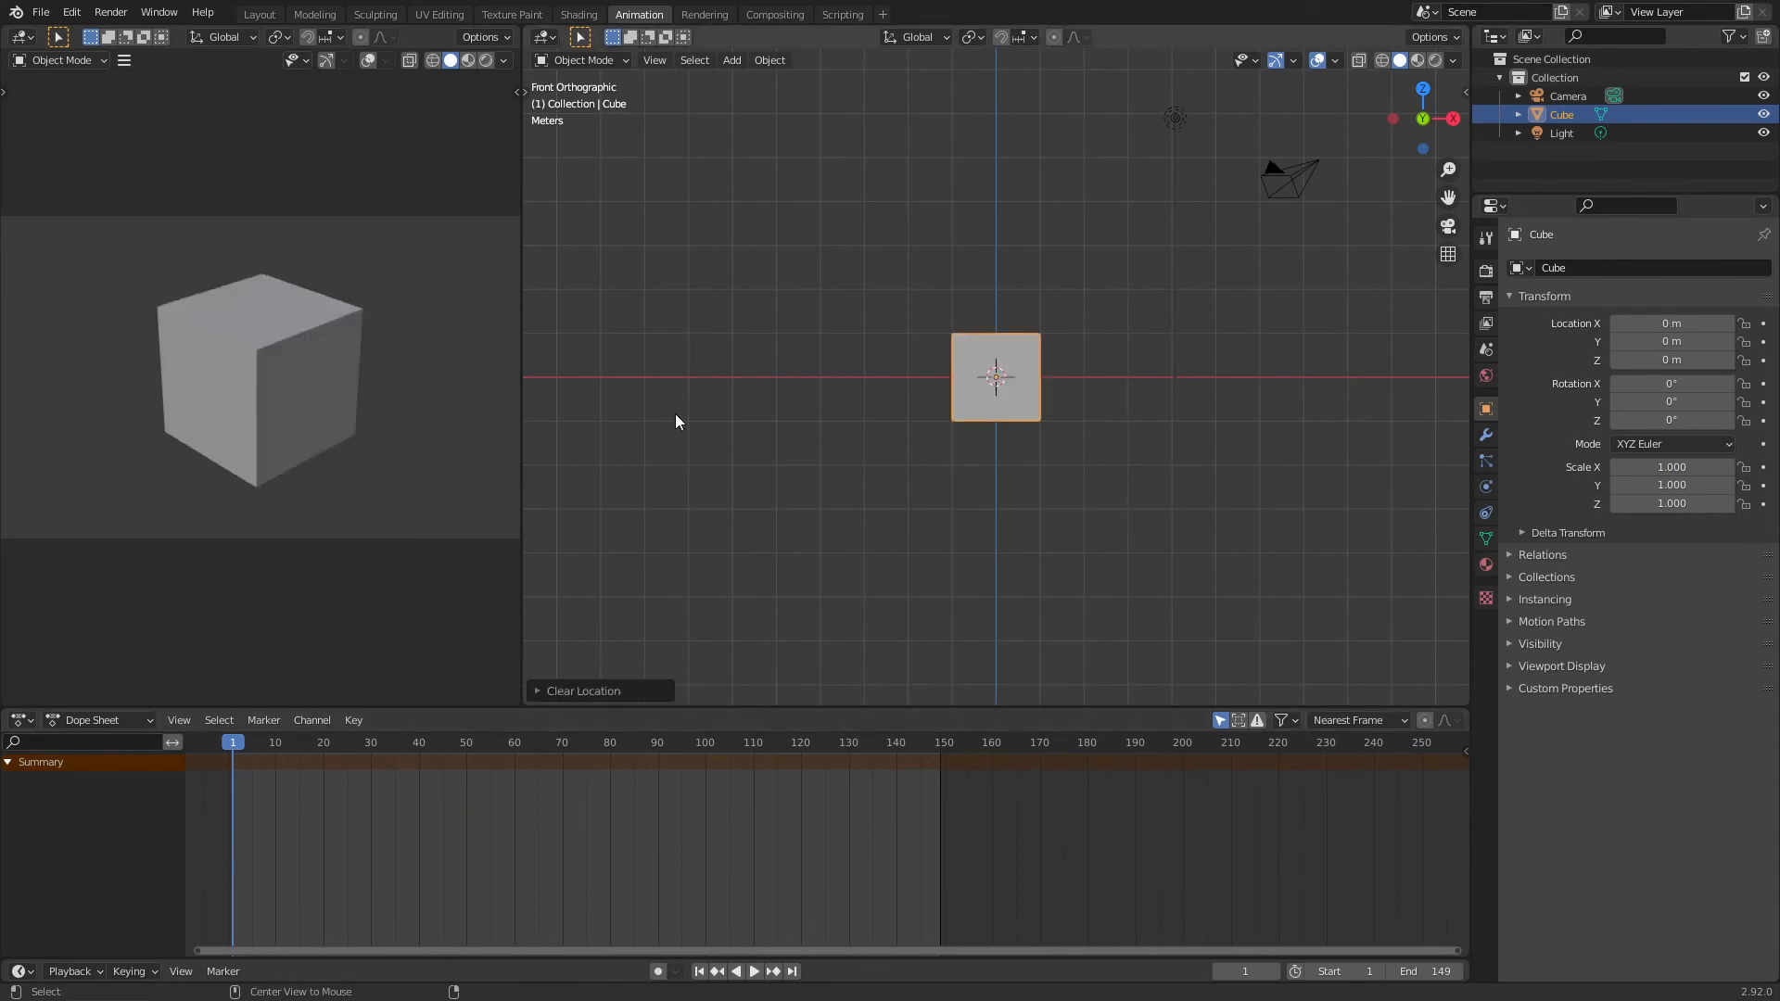
click(658, 971)
- Keyframe the cube's Y rotation at about -32.8° on frame 1 and 34.4° on frame 10, and return to frame 1
key(r)
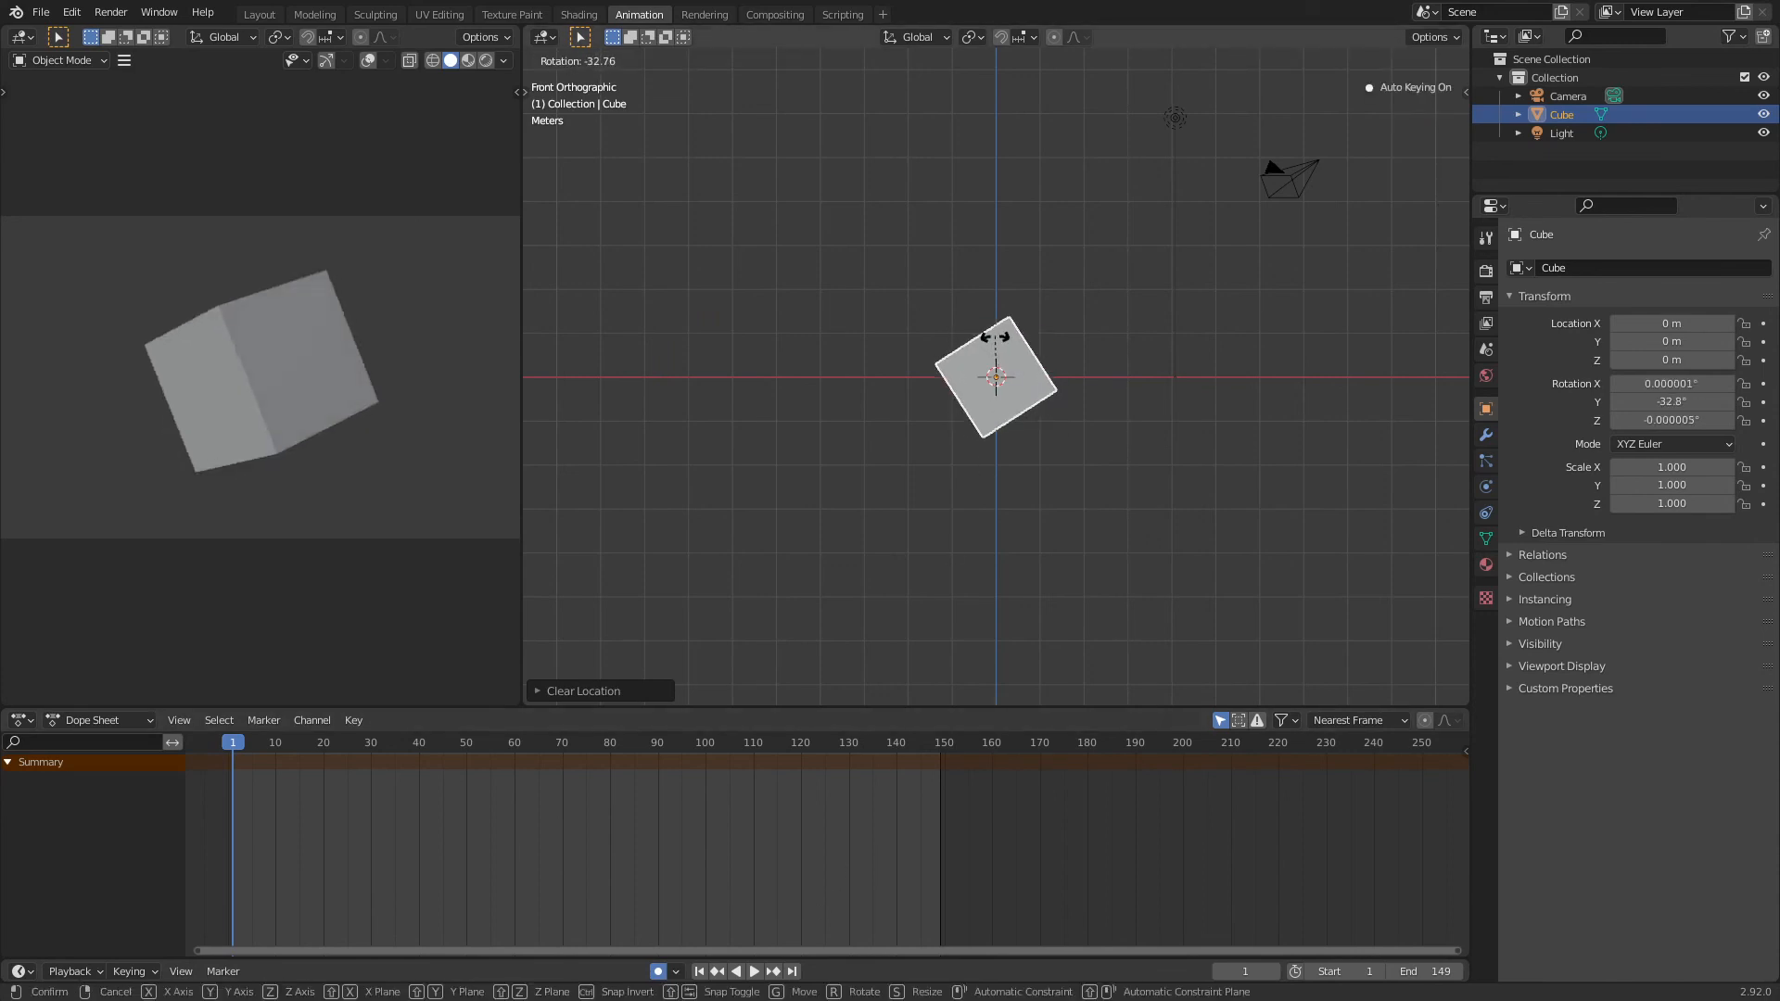
click(993, 341)
drag(252, 742, 275, 755)
key(r)
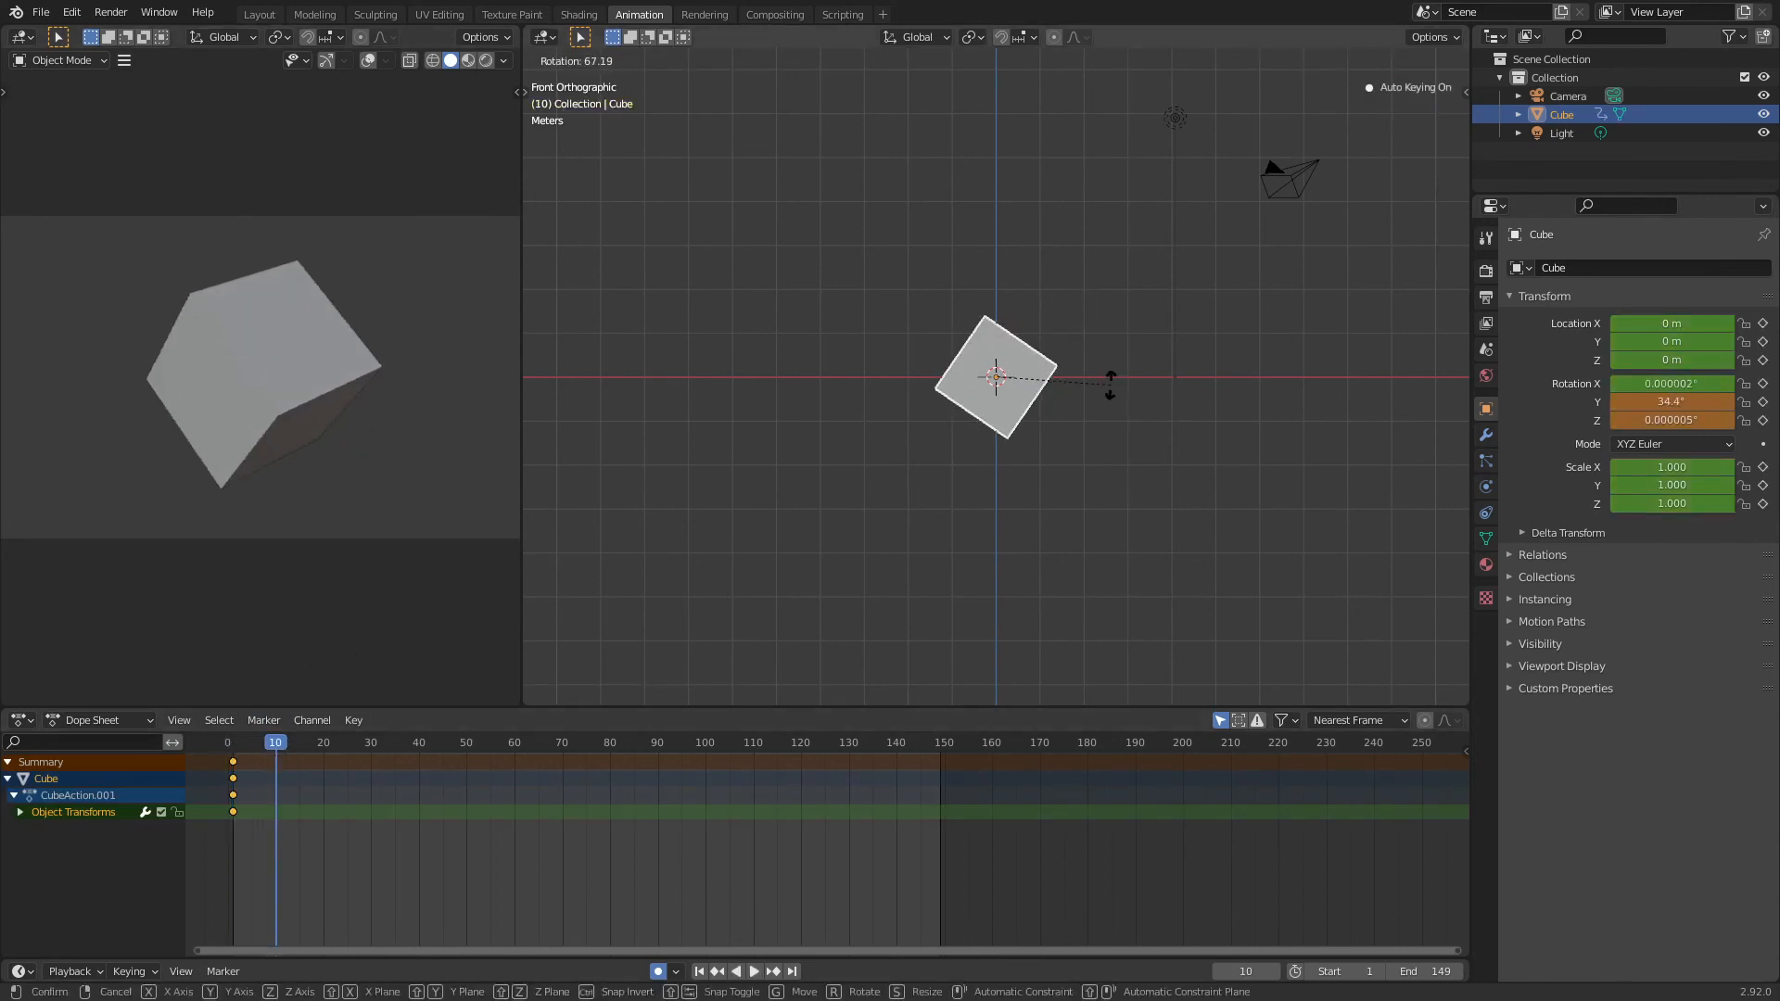
click(1110, 386)
mouse_move(226, 748)
mouse_down()
mouse_move(304, 747)
mouse_move(233, 745)
mouse_up()
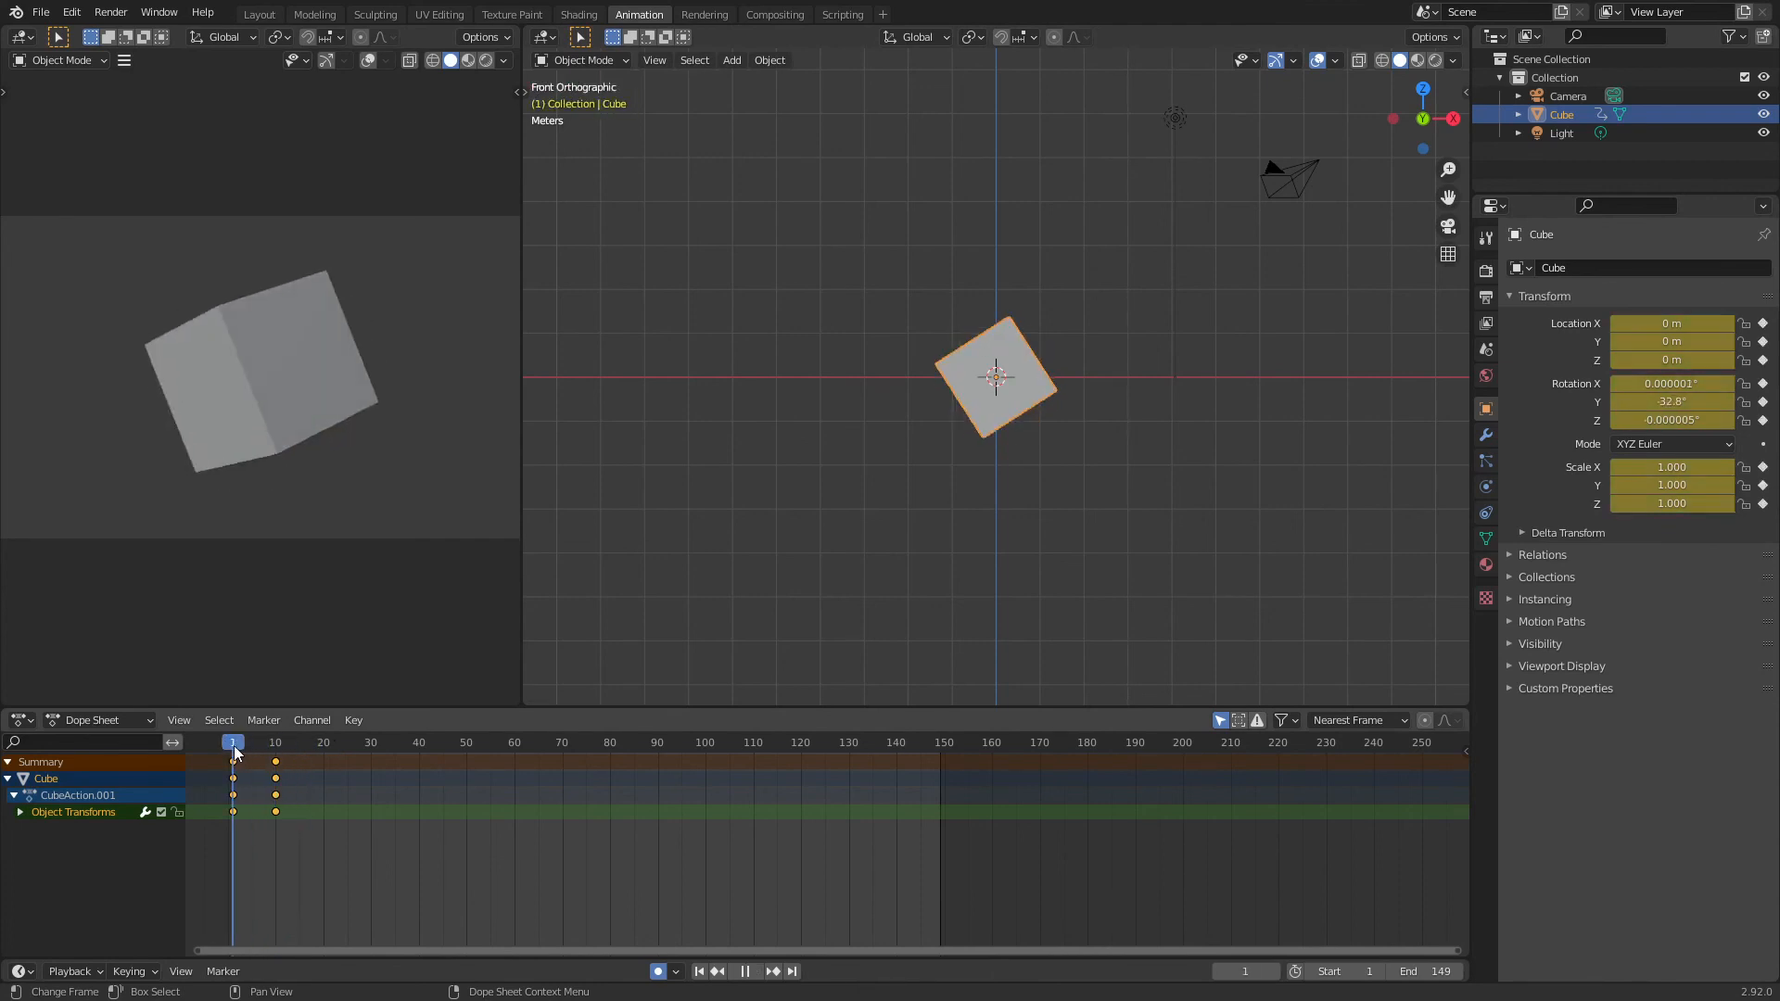
- Show only the cube's Y Euler Rotation curve in the Graph Editor, framed across both keyframes
click(20, 720)
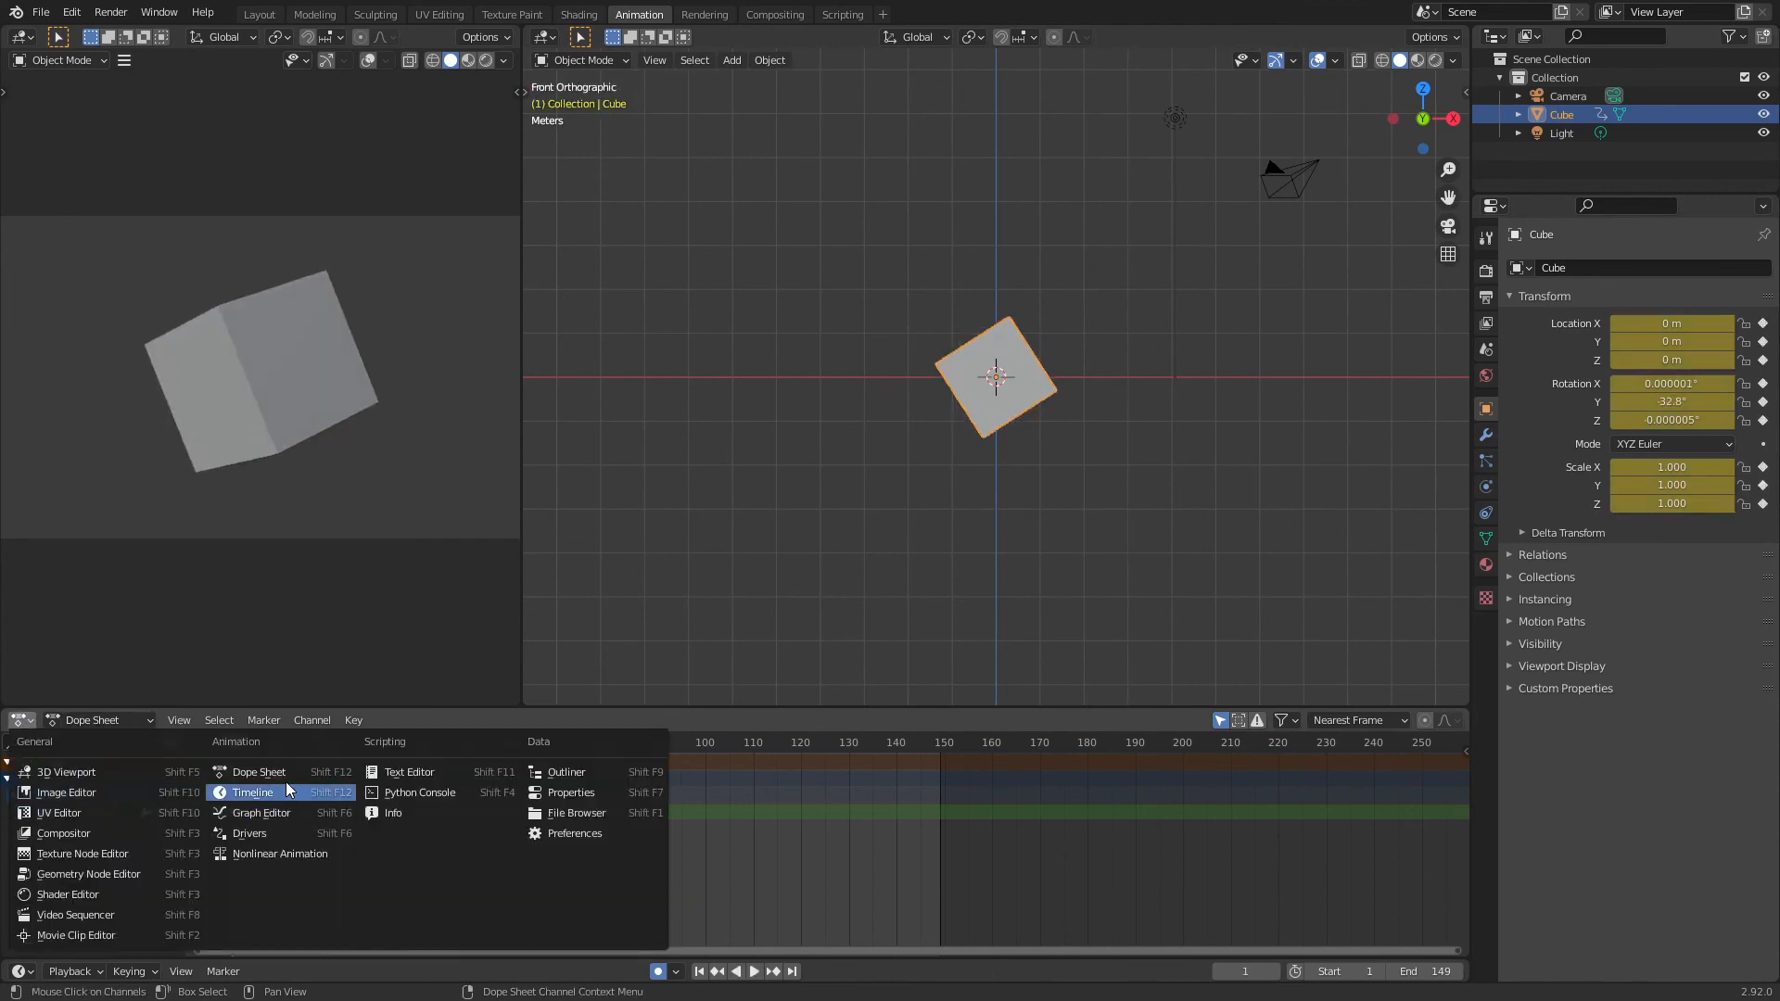
click(269, 813)
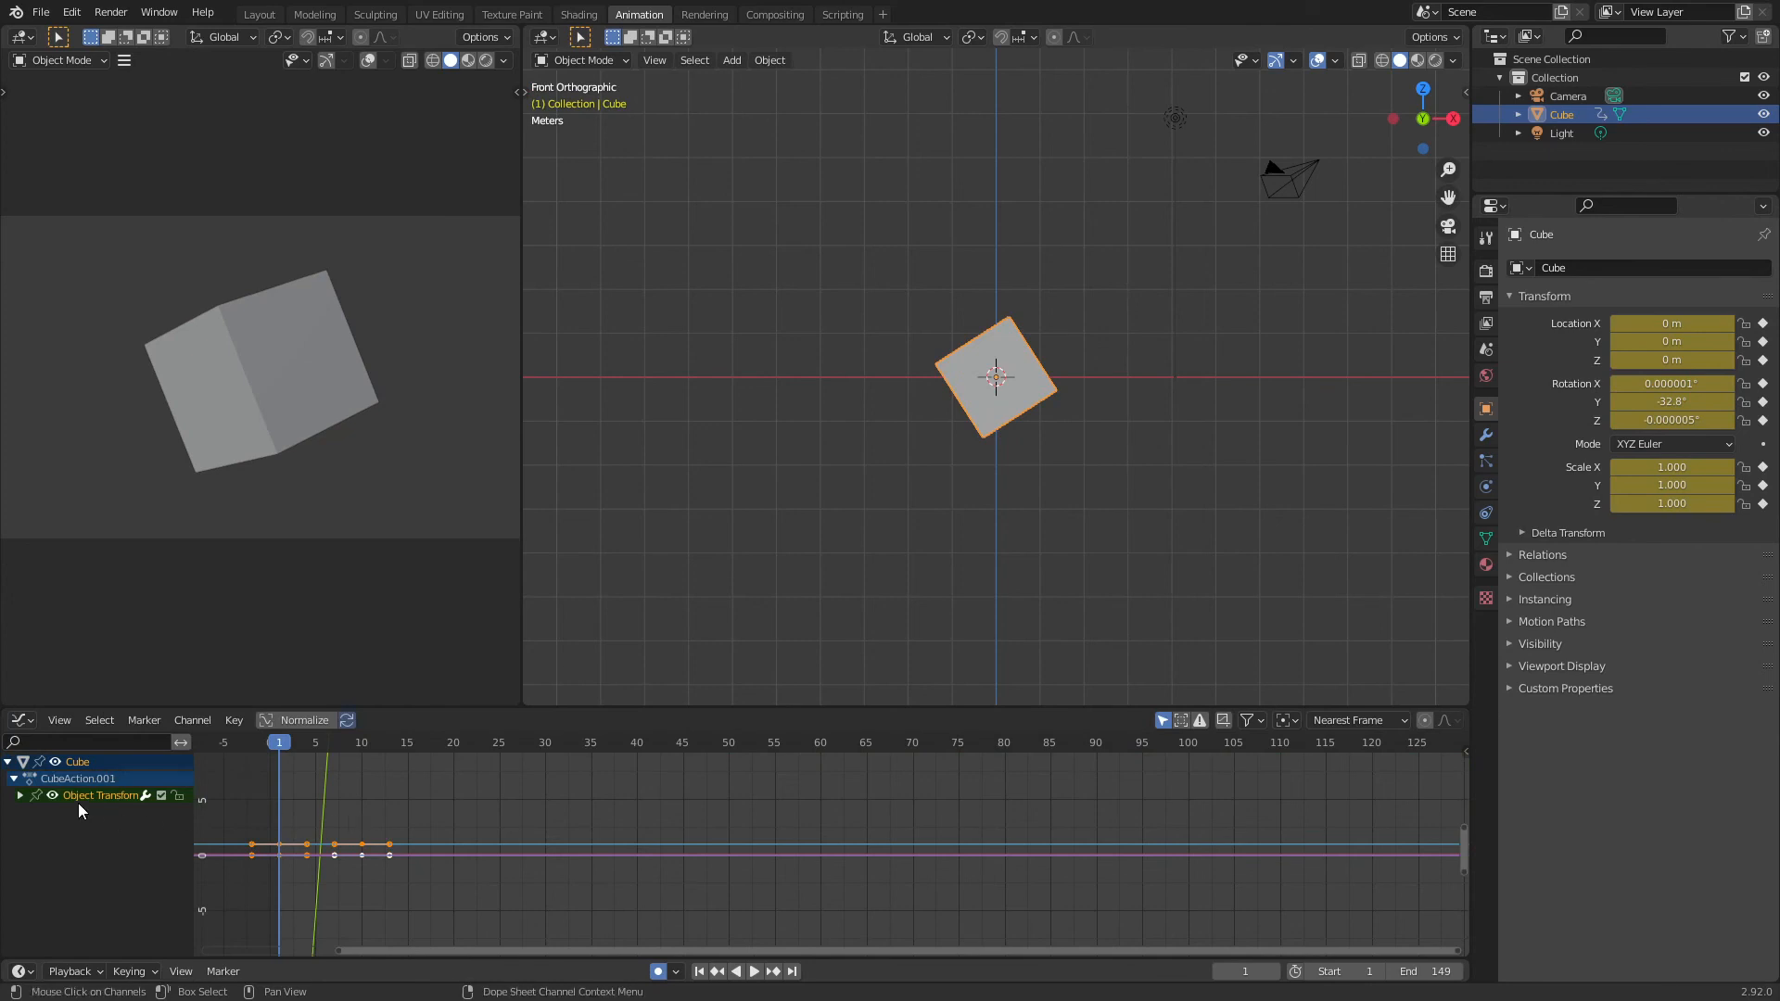
middle_drag(1000, 396, 892, 433)
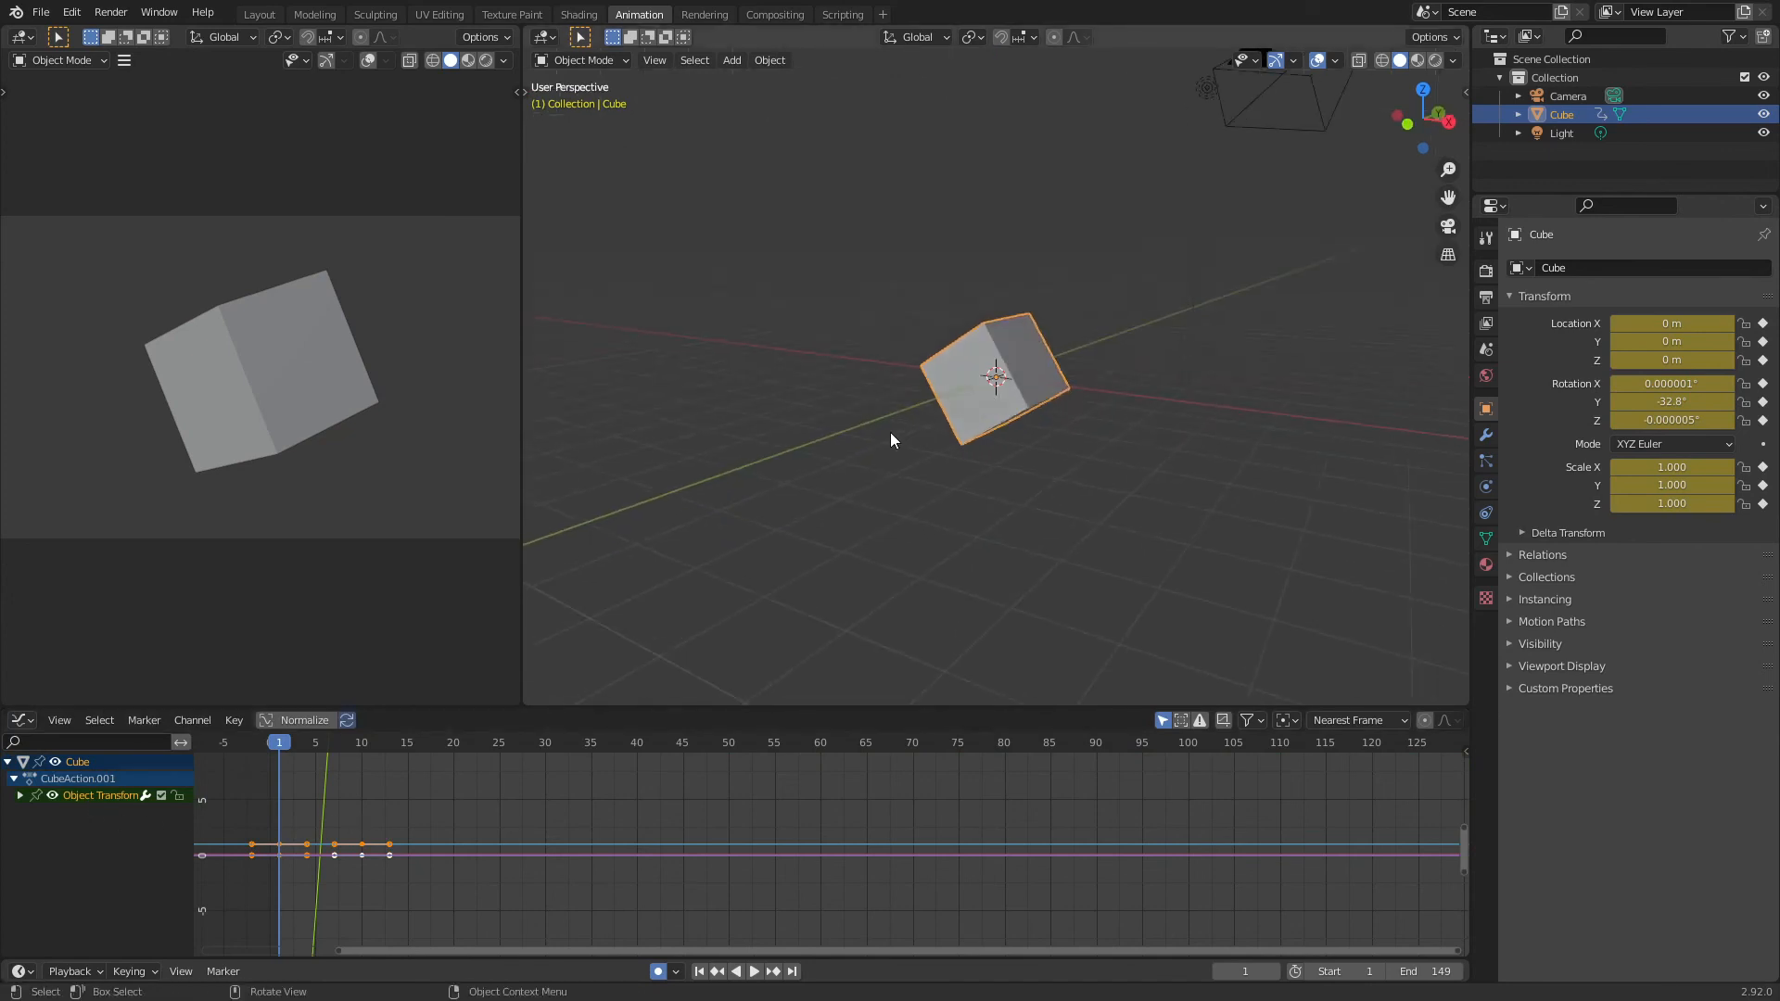
key(KP_1)
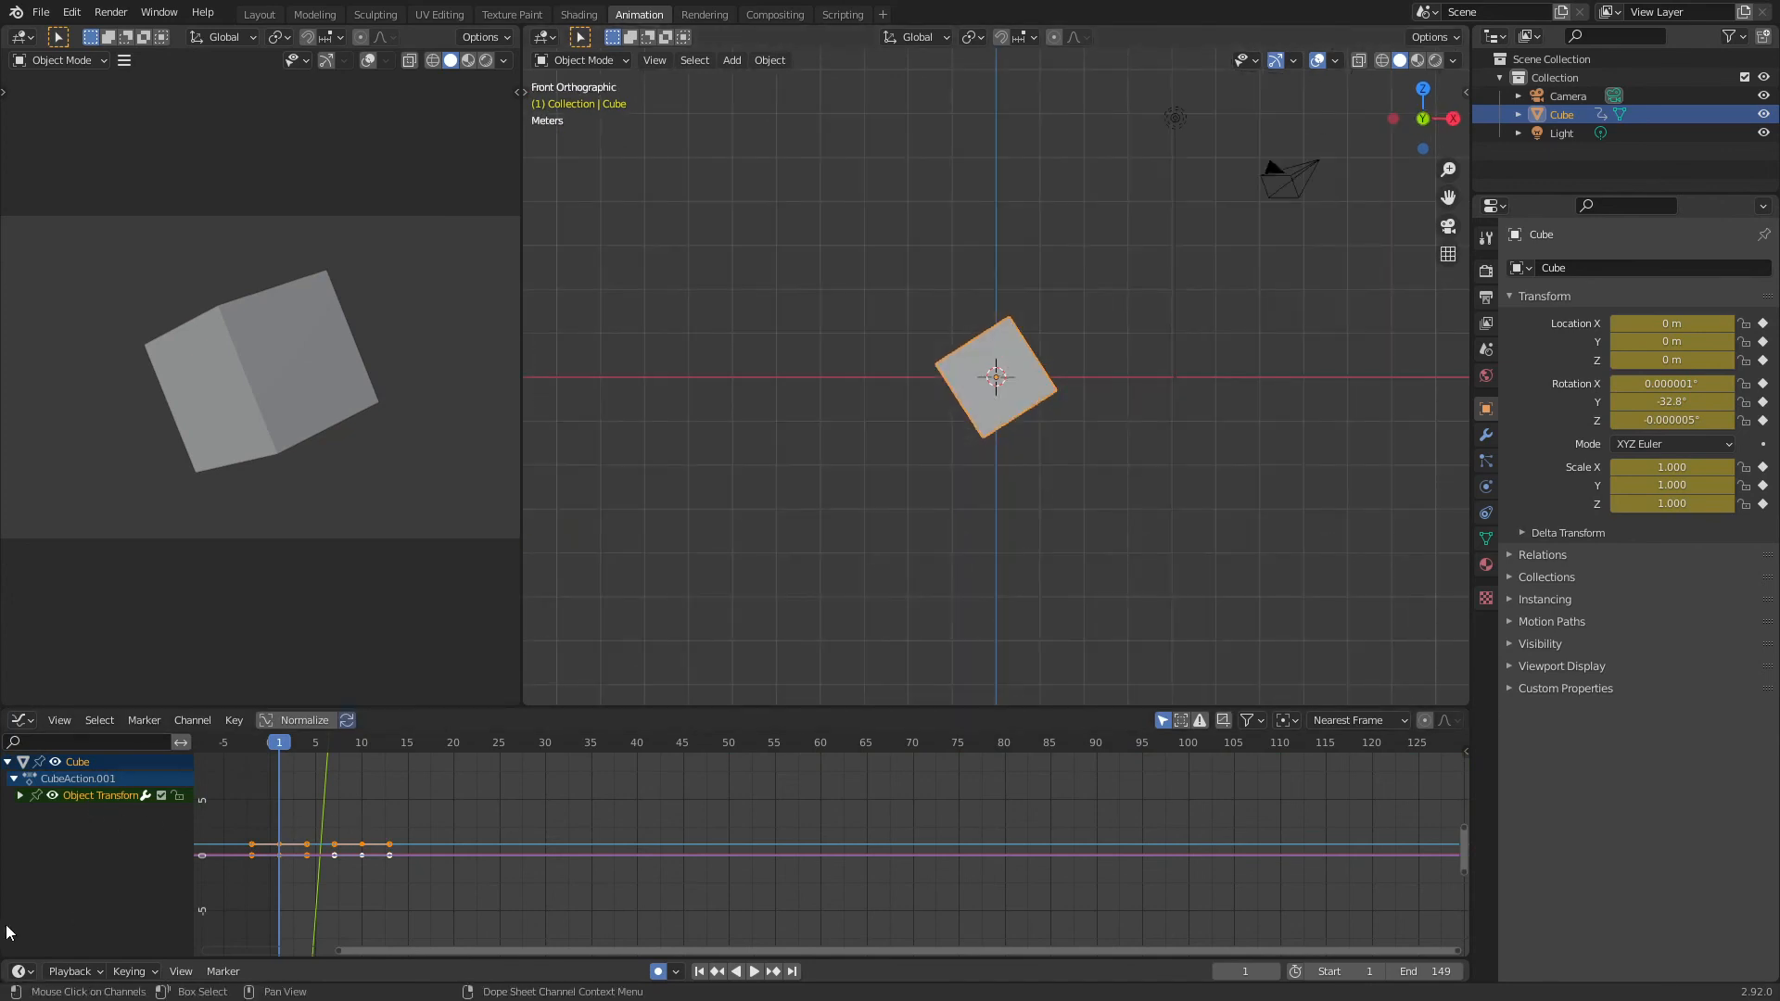
click(19, 796)
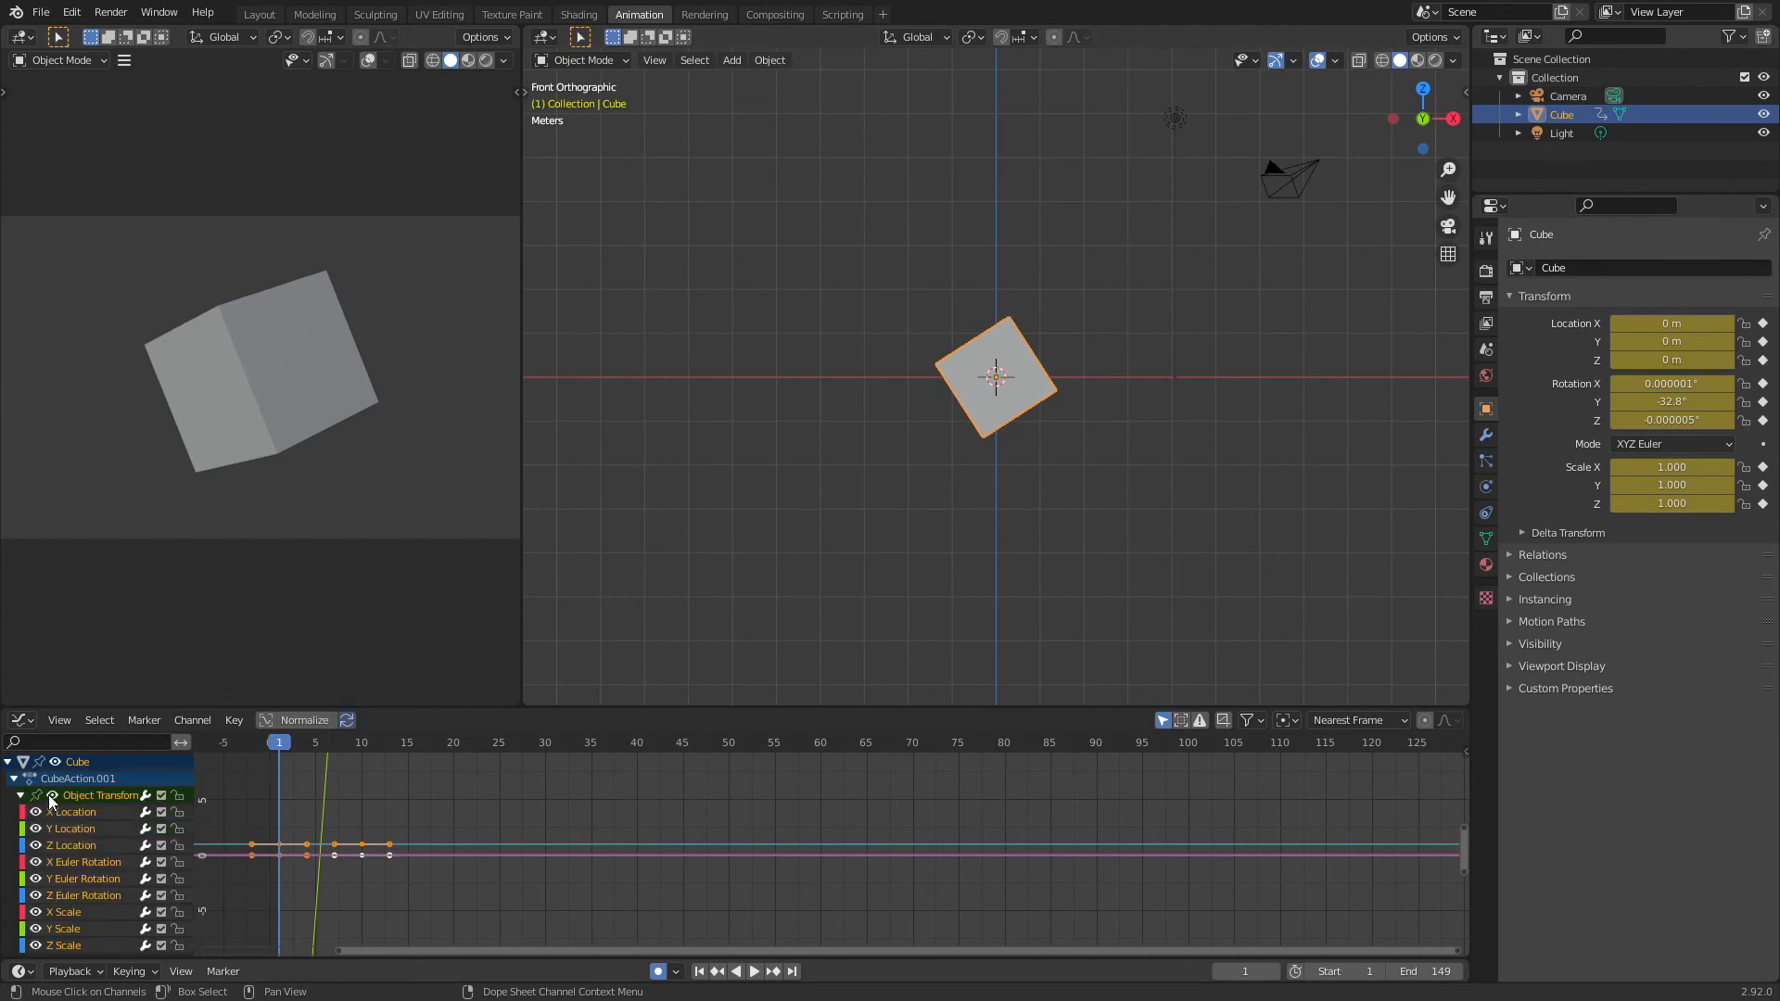
click(52, 796)
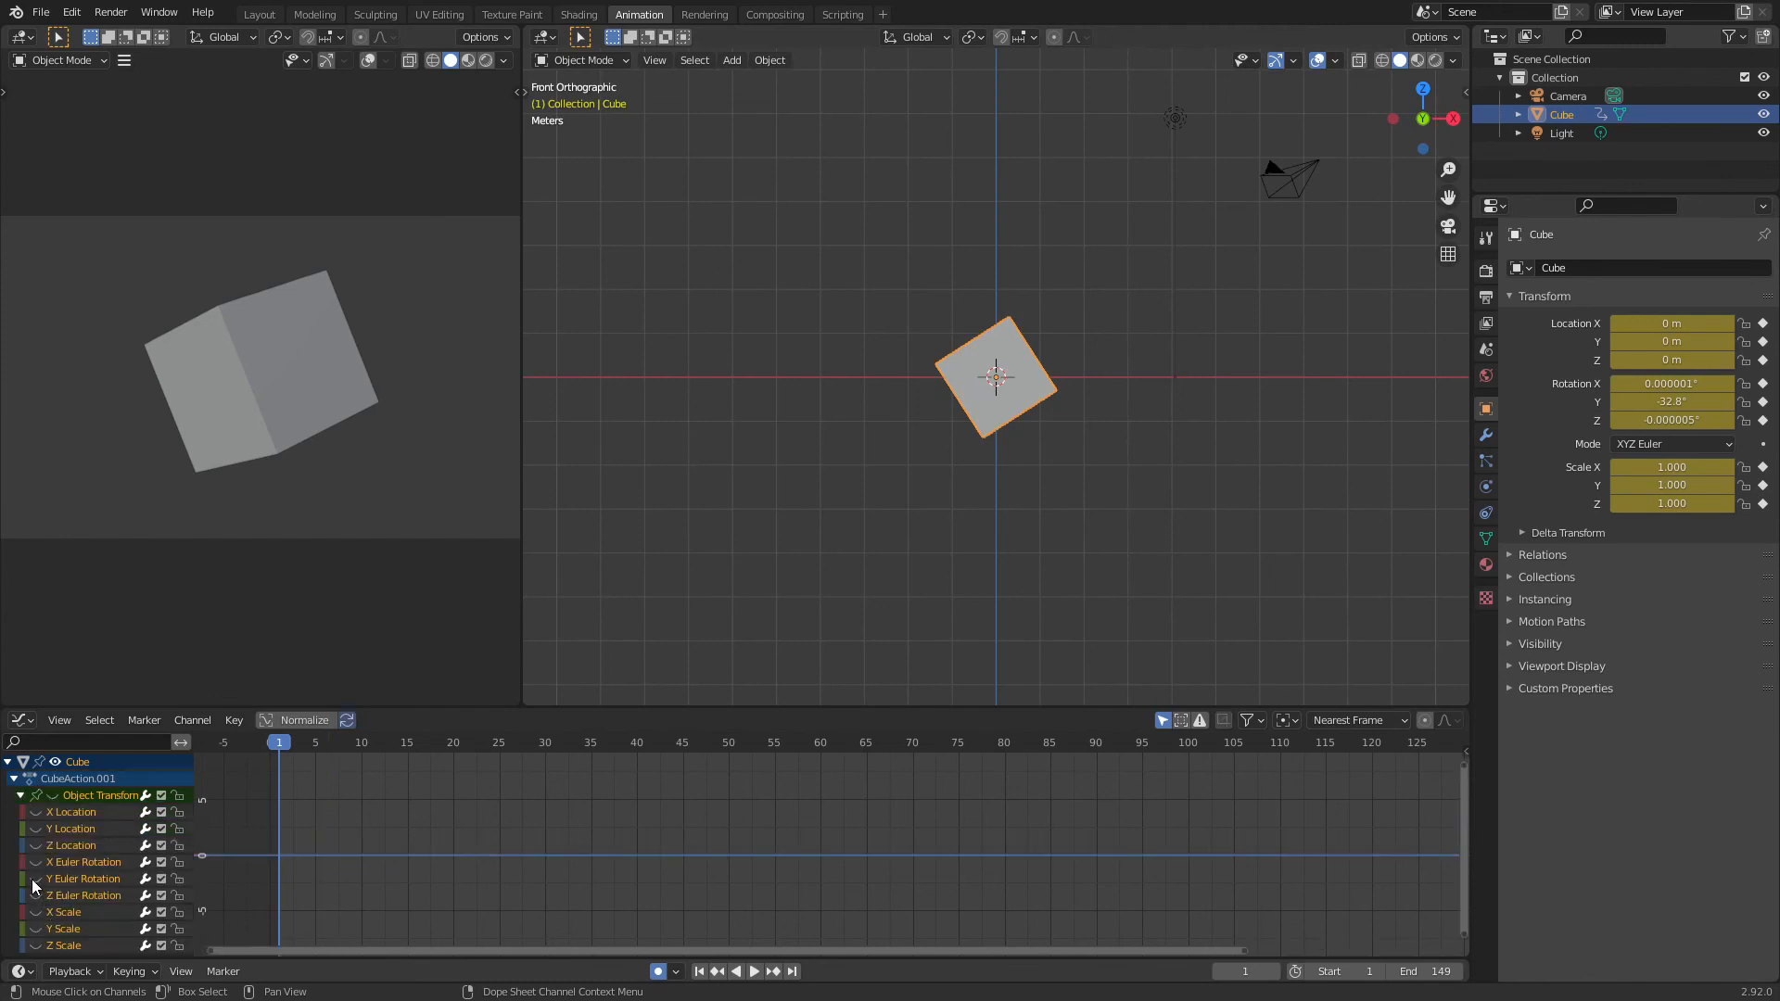
click(35, 879)
key(Home)
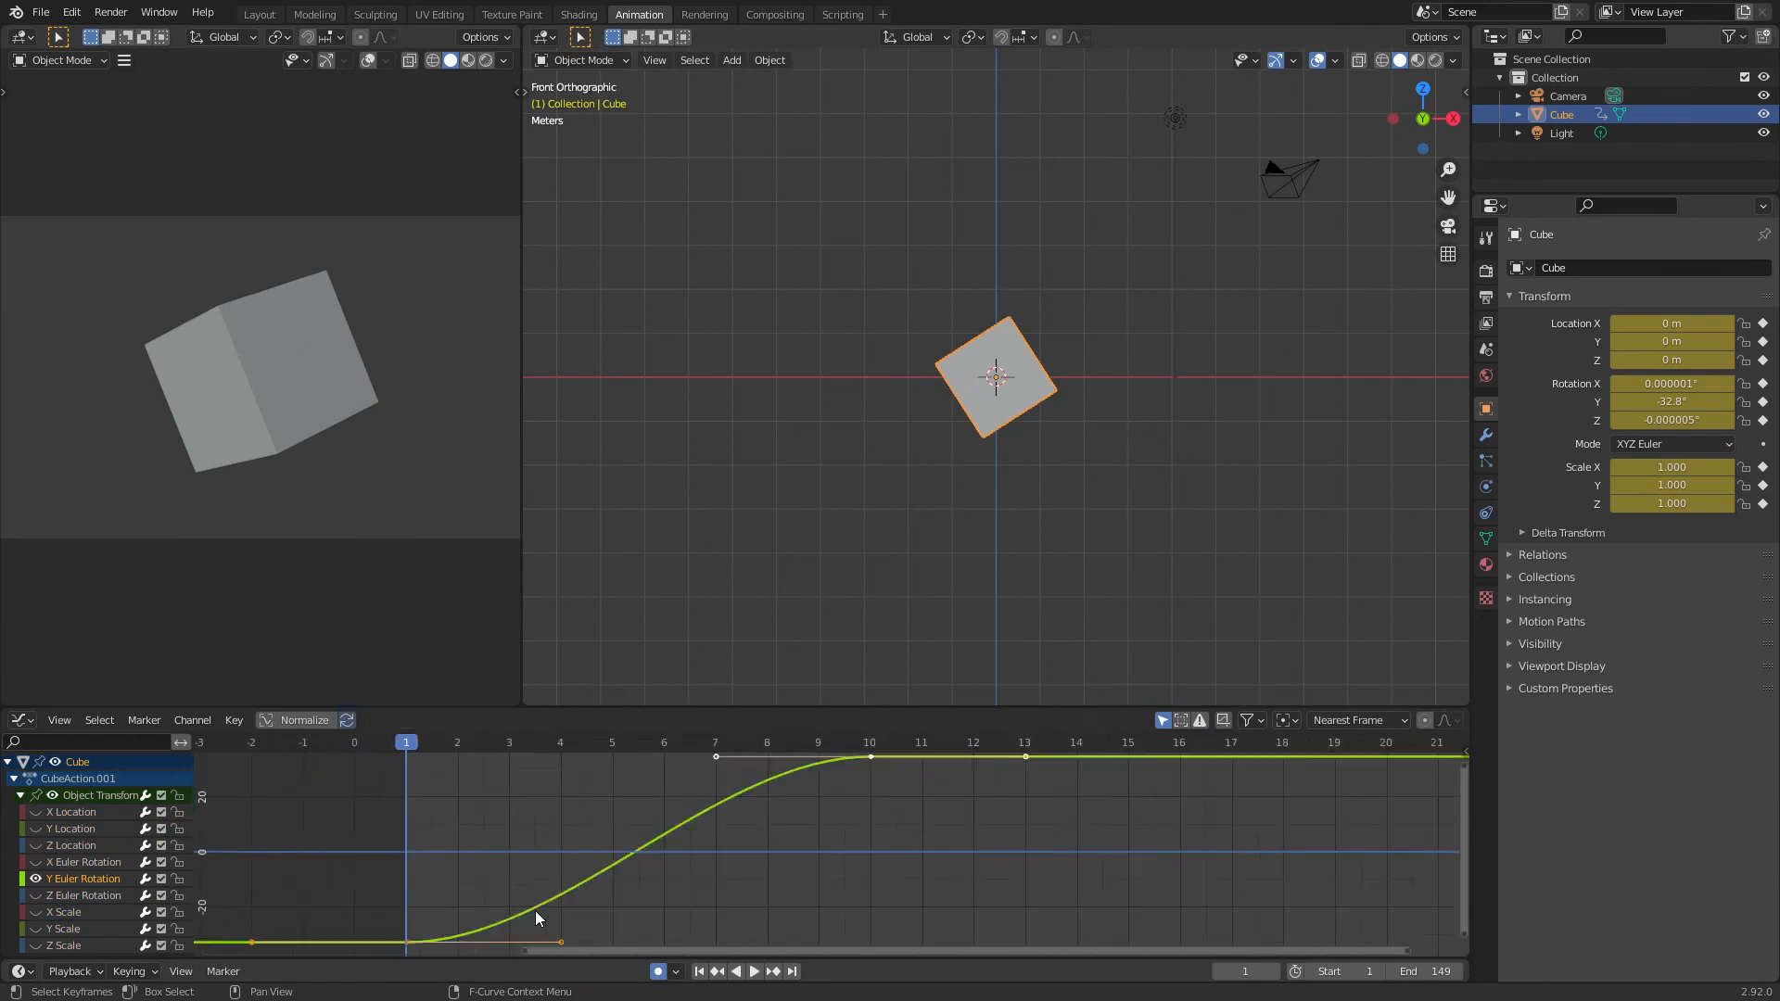
scroll(536, 910, up, 3)
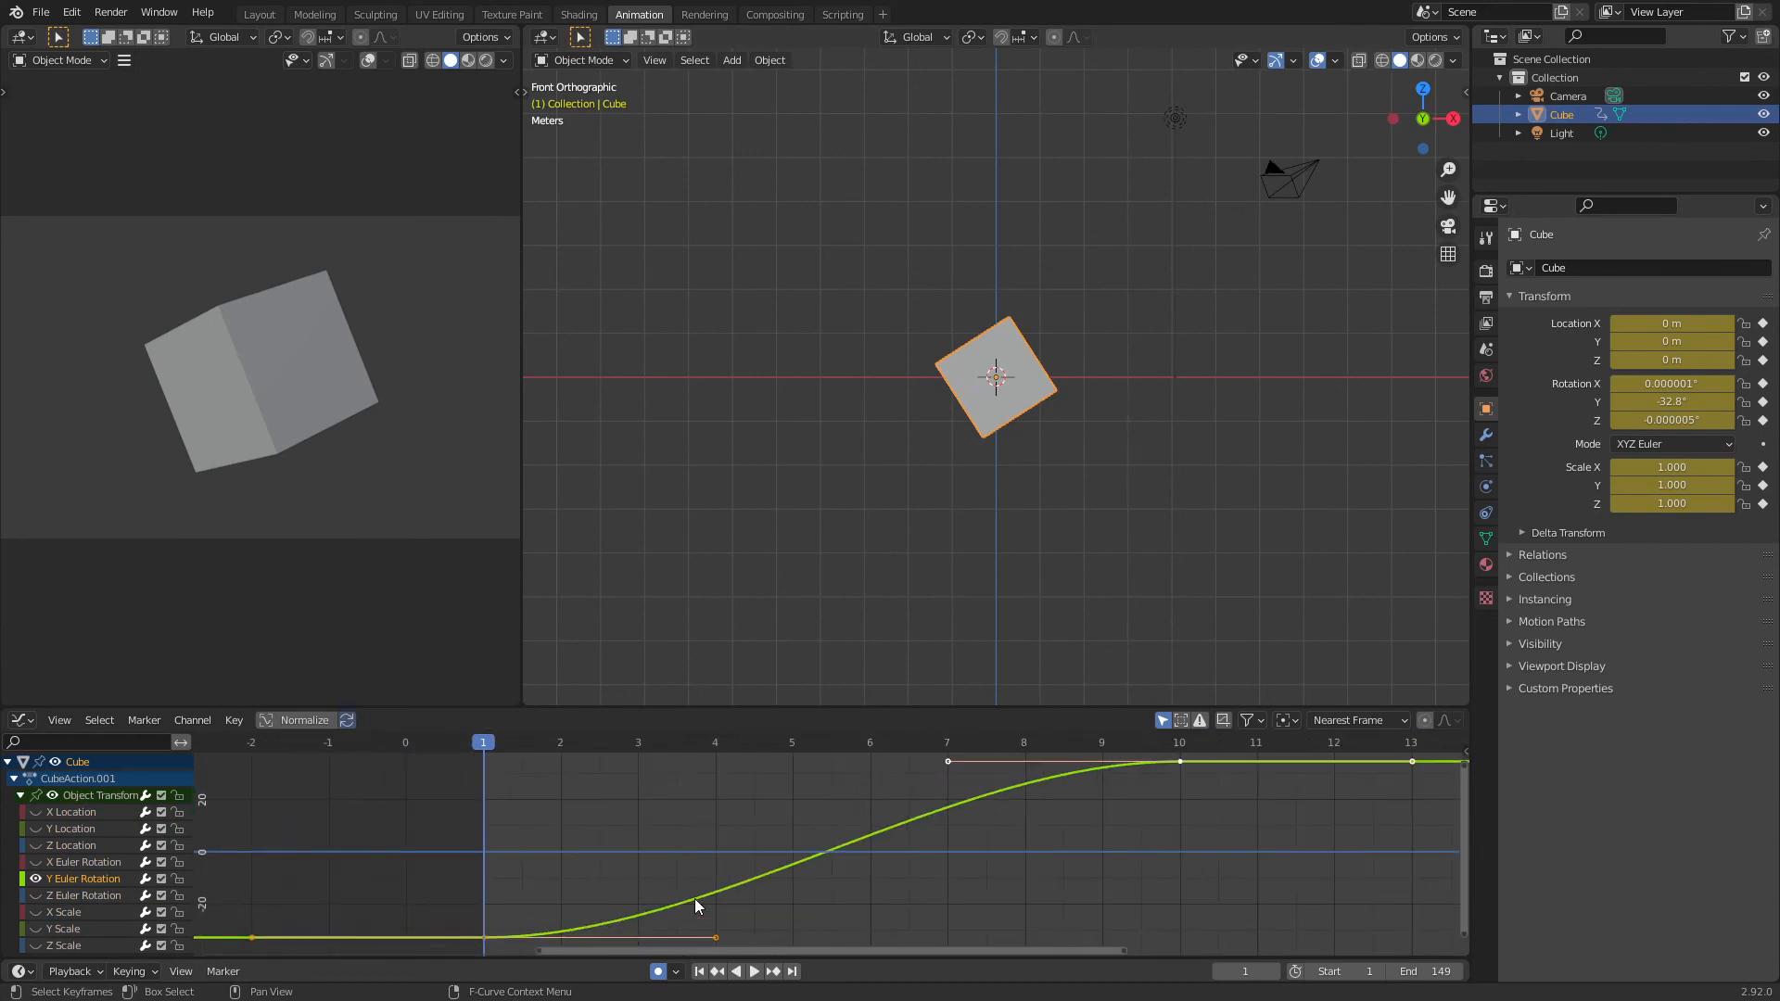
- Set the Y Euler Rotation keyframes' handle type to Vector and play the rotation from frame 1
key(v)
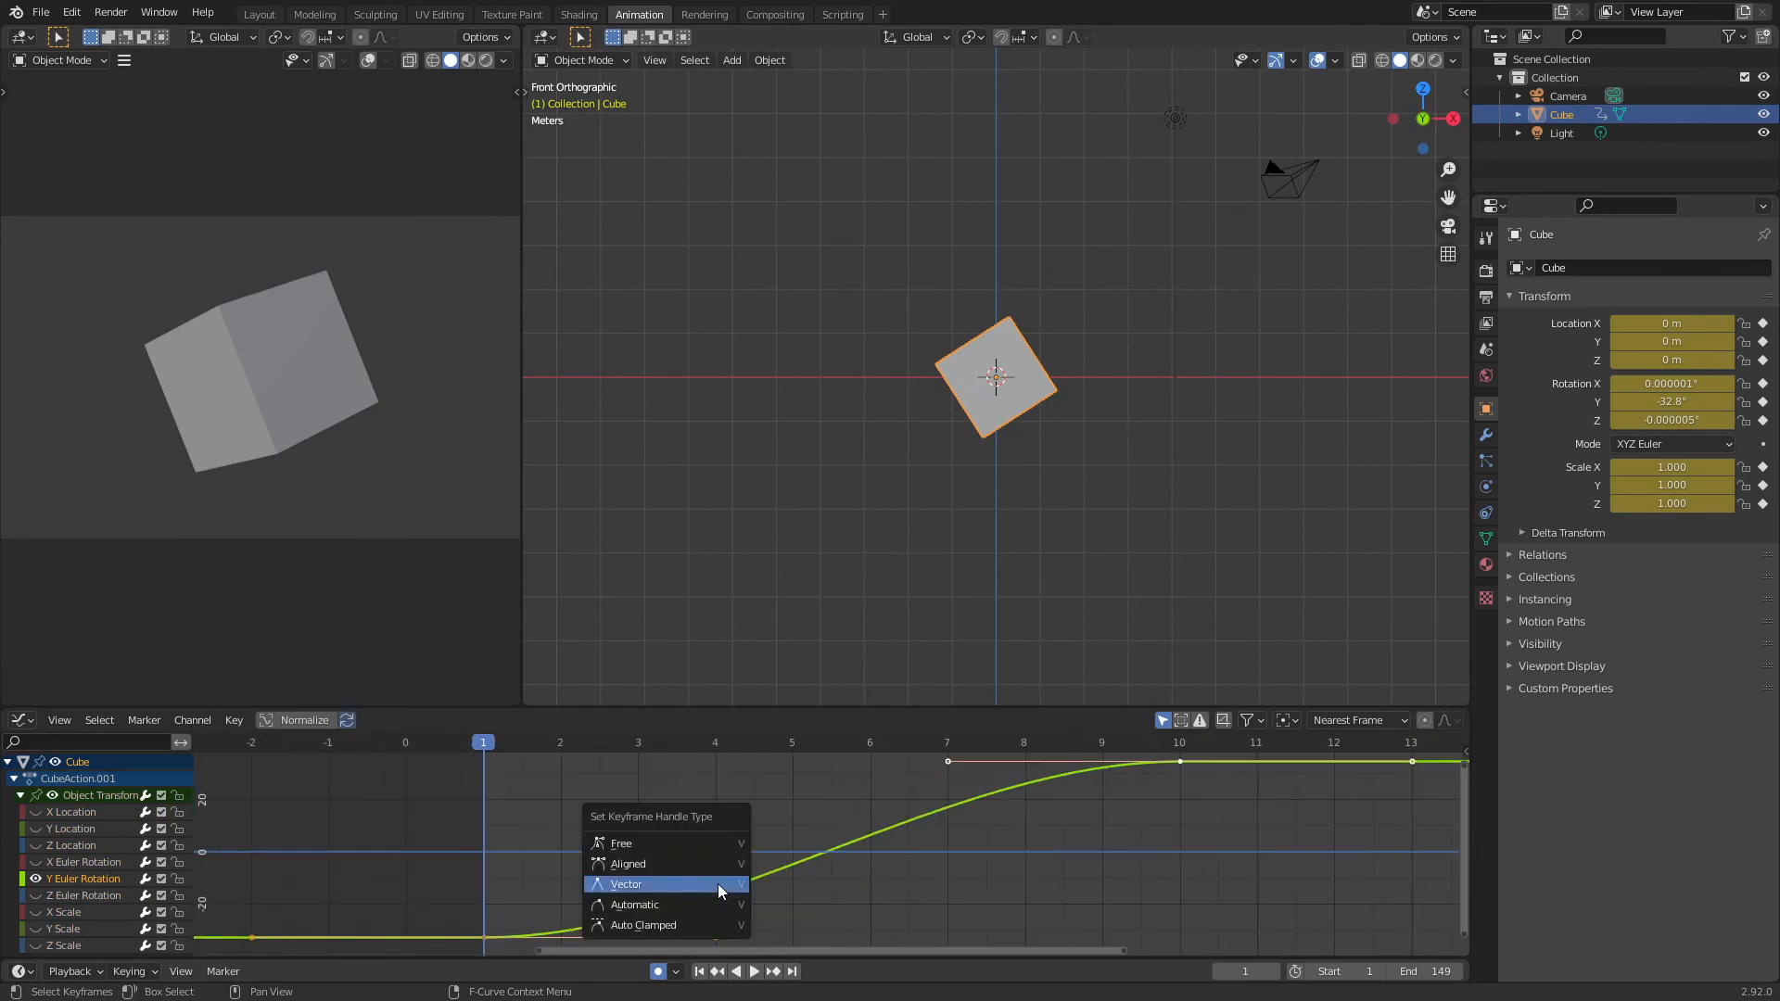
click(719, 883)
key(space)
key(space)
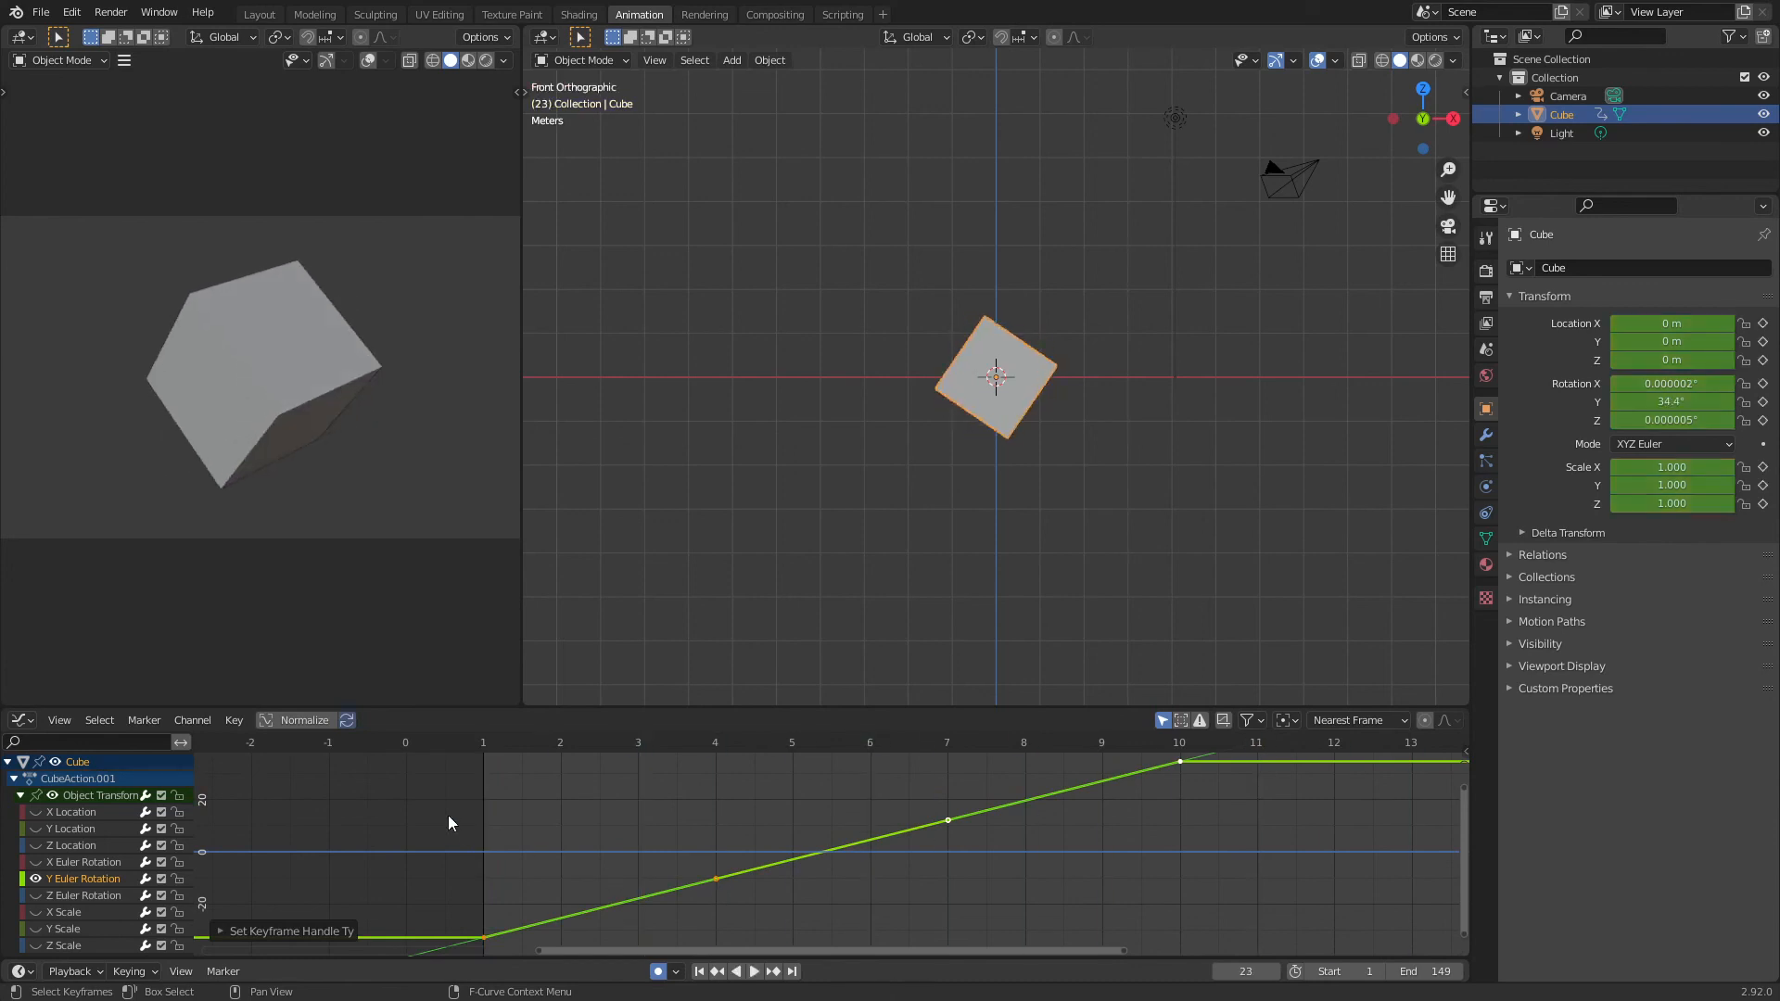
click(487, 744)
key(space)
key(space)
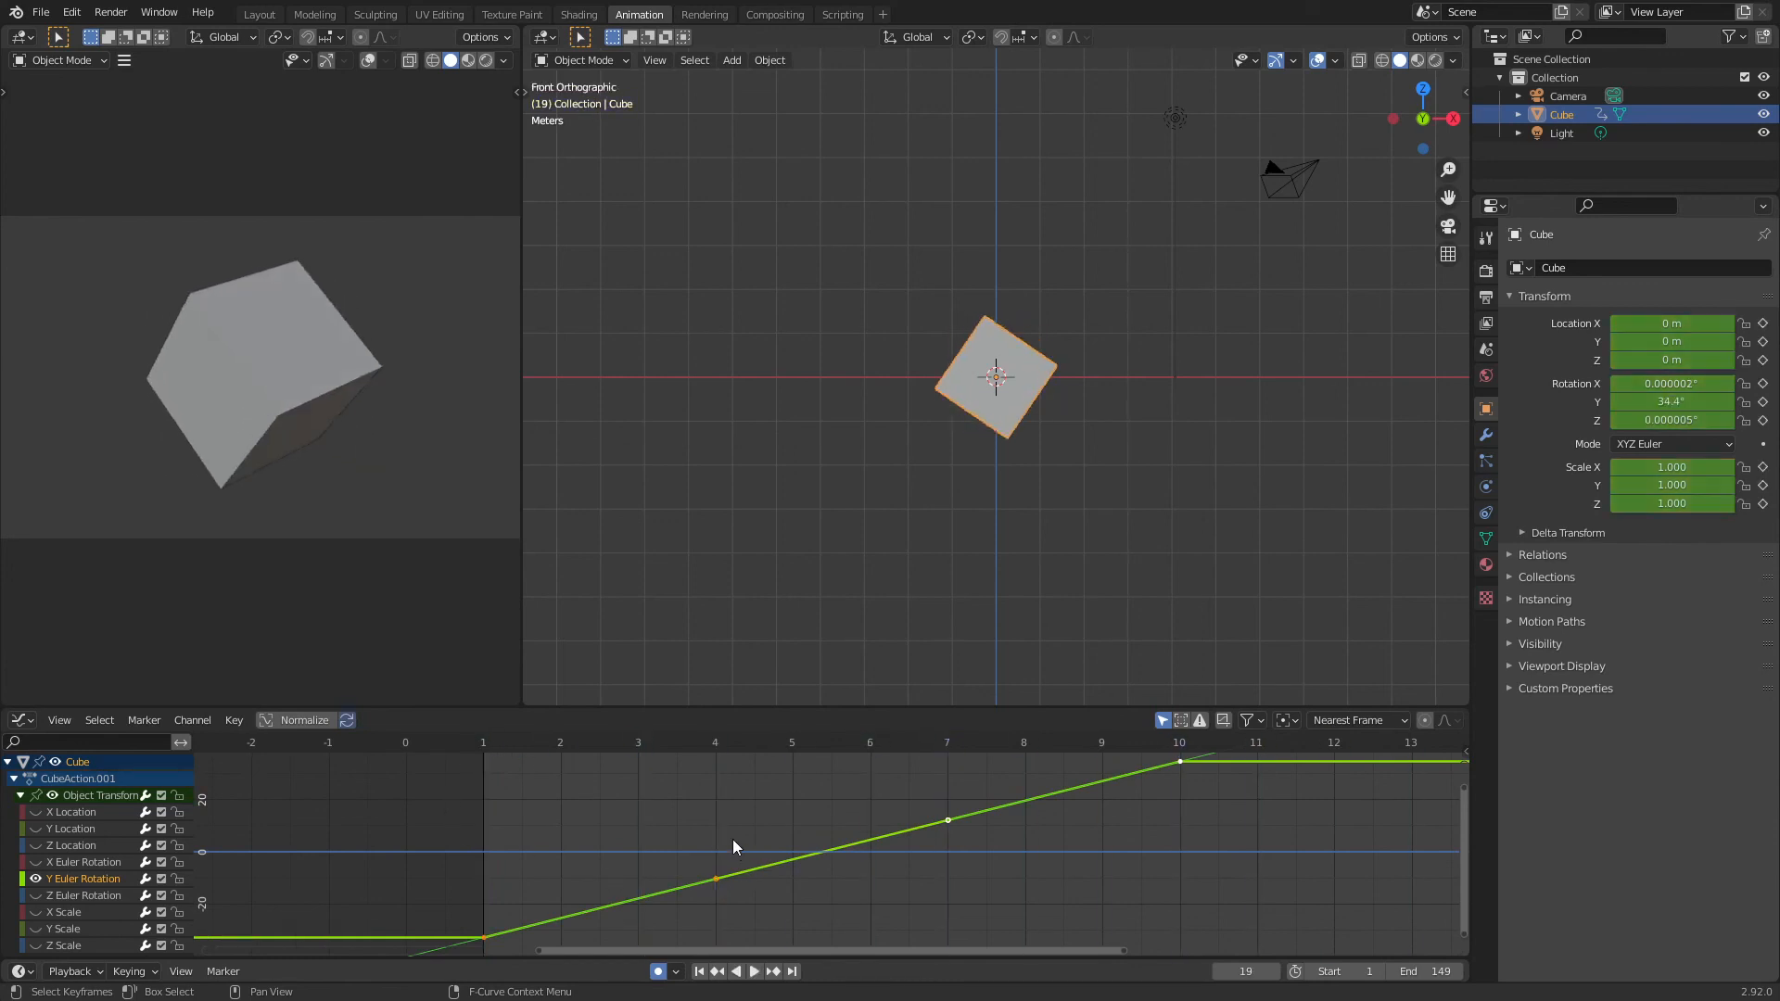
- Set the Y Euler Rotation curve's extrapolation mode to Linear Extrapolation
scroll(732, 838, down, 7)
scroll(732, 838, down, 2)
key(shift+e)
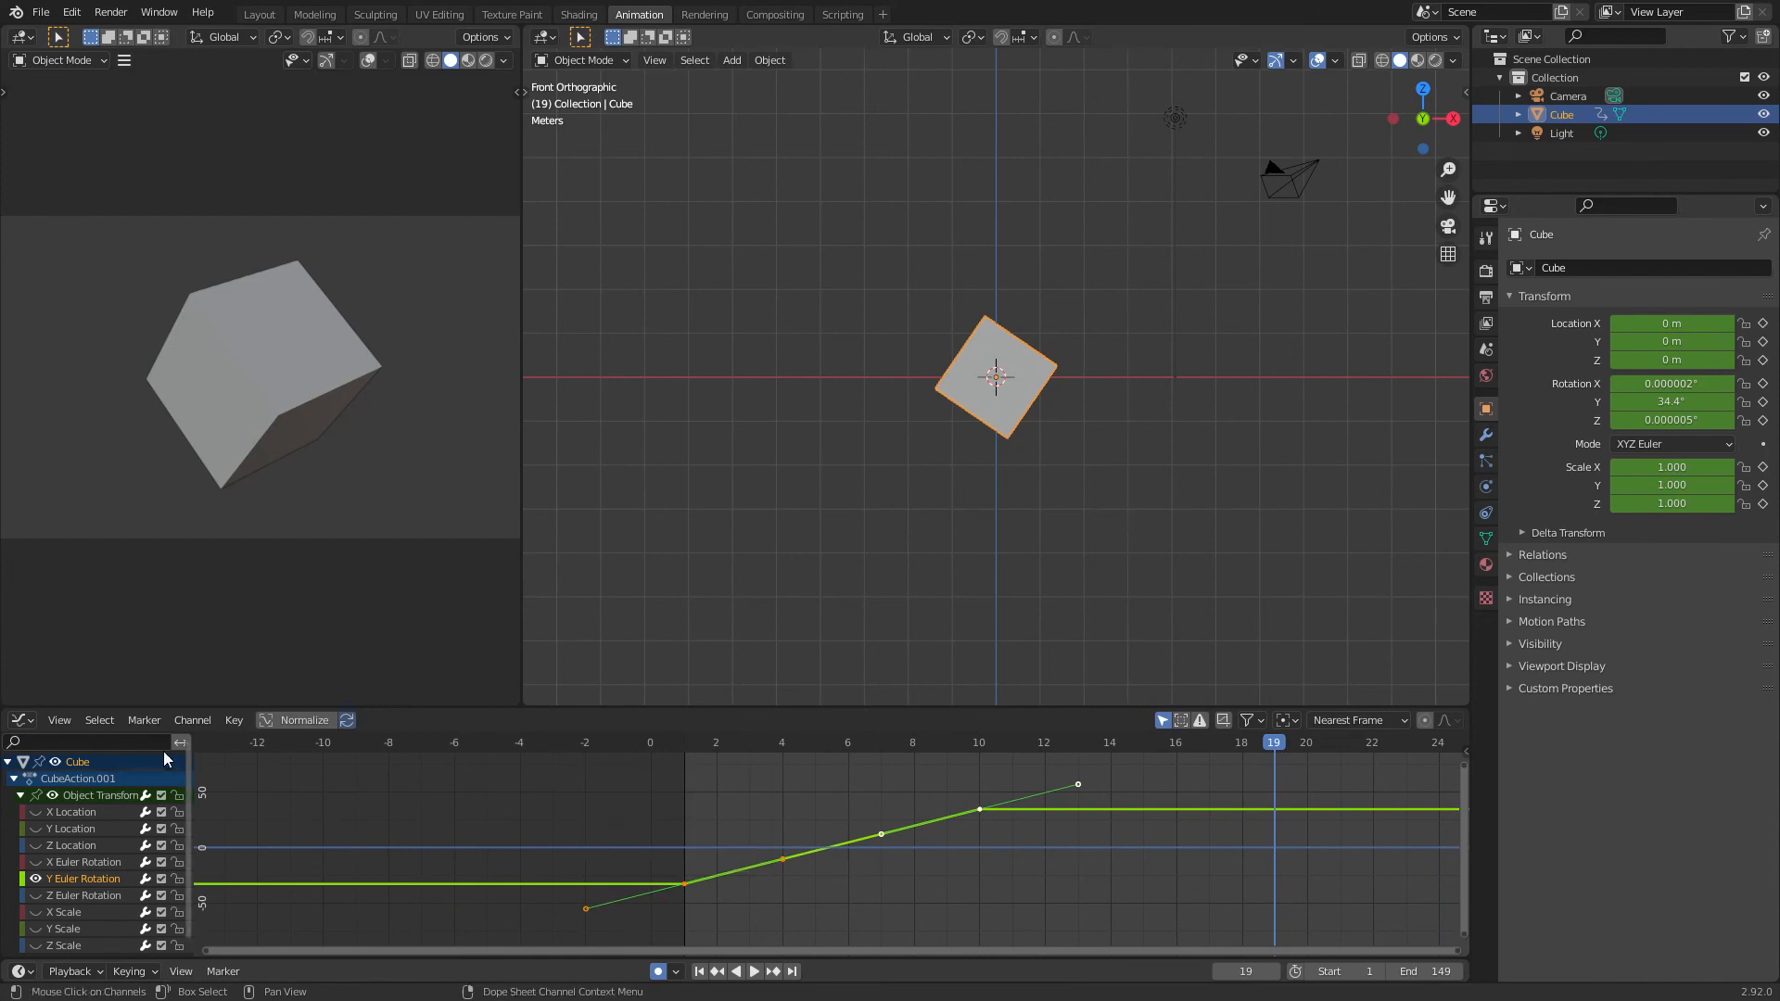
click(182, 721)
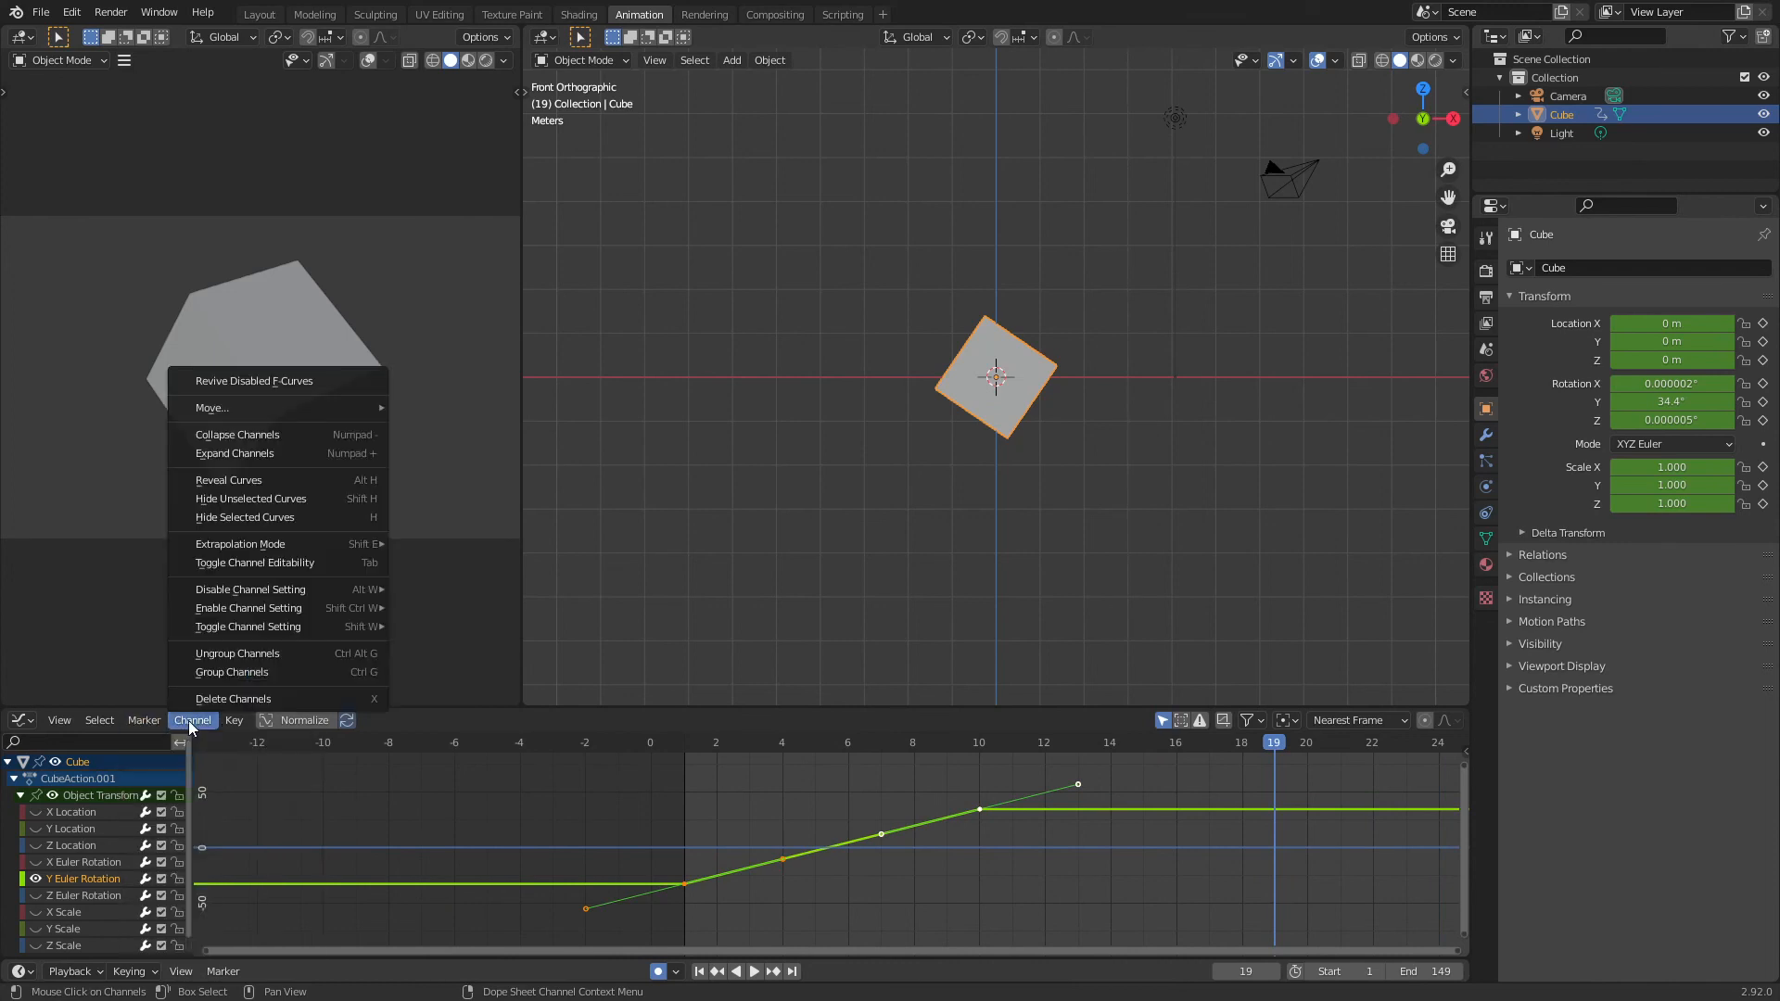
mouse_move(316, 545)
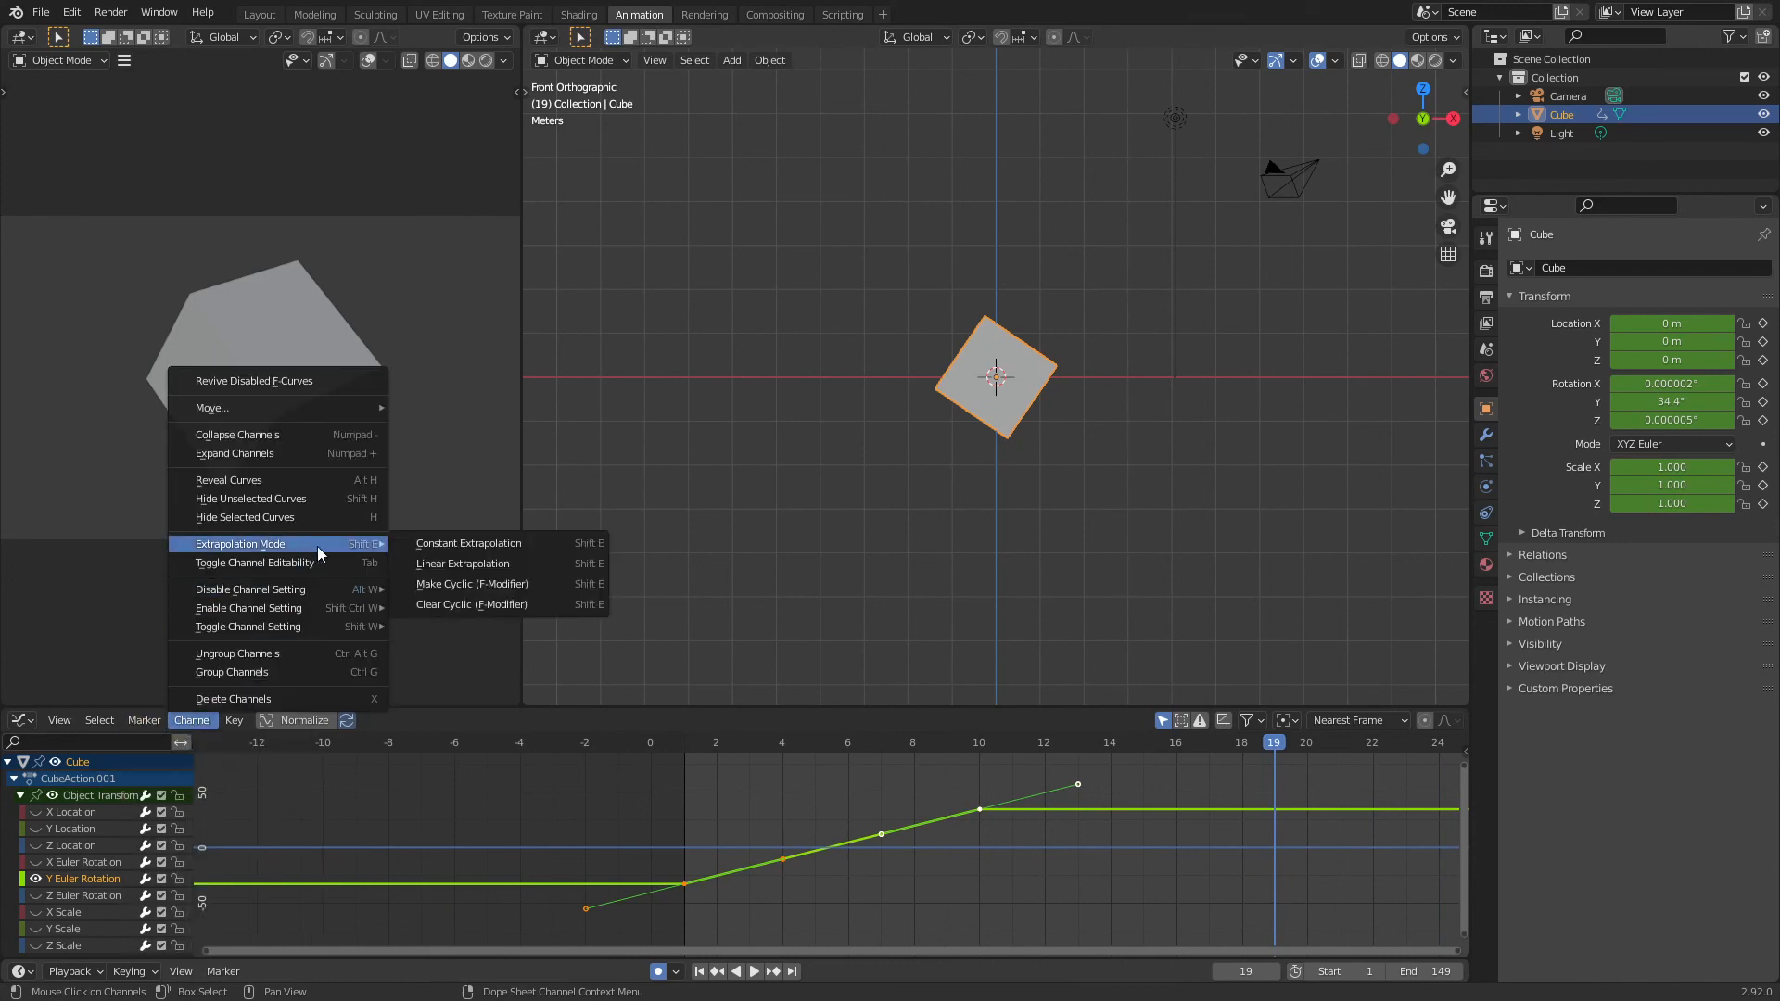
click(508, 560)
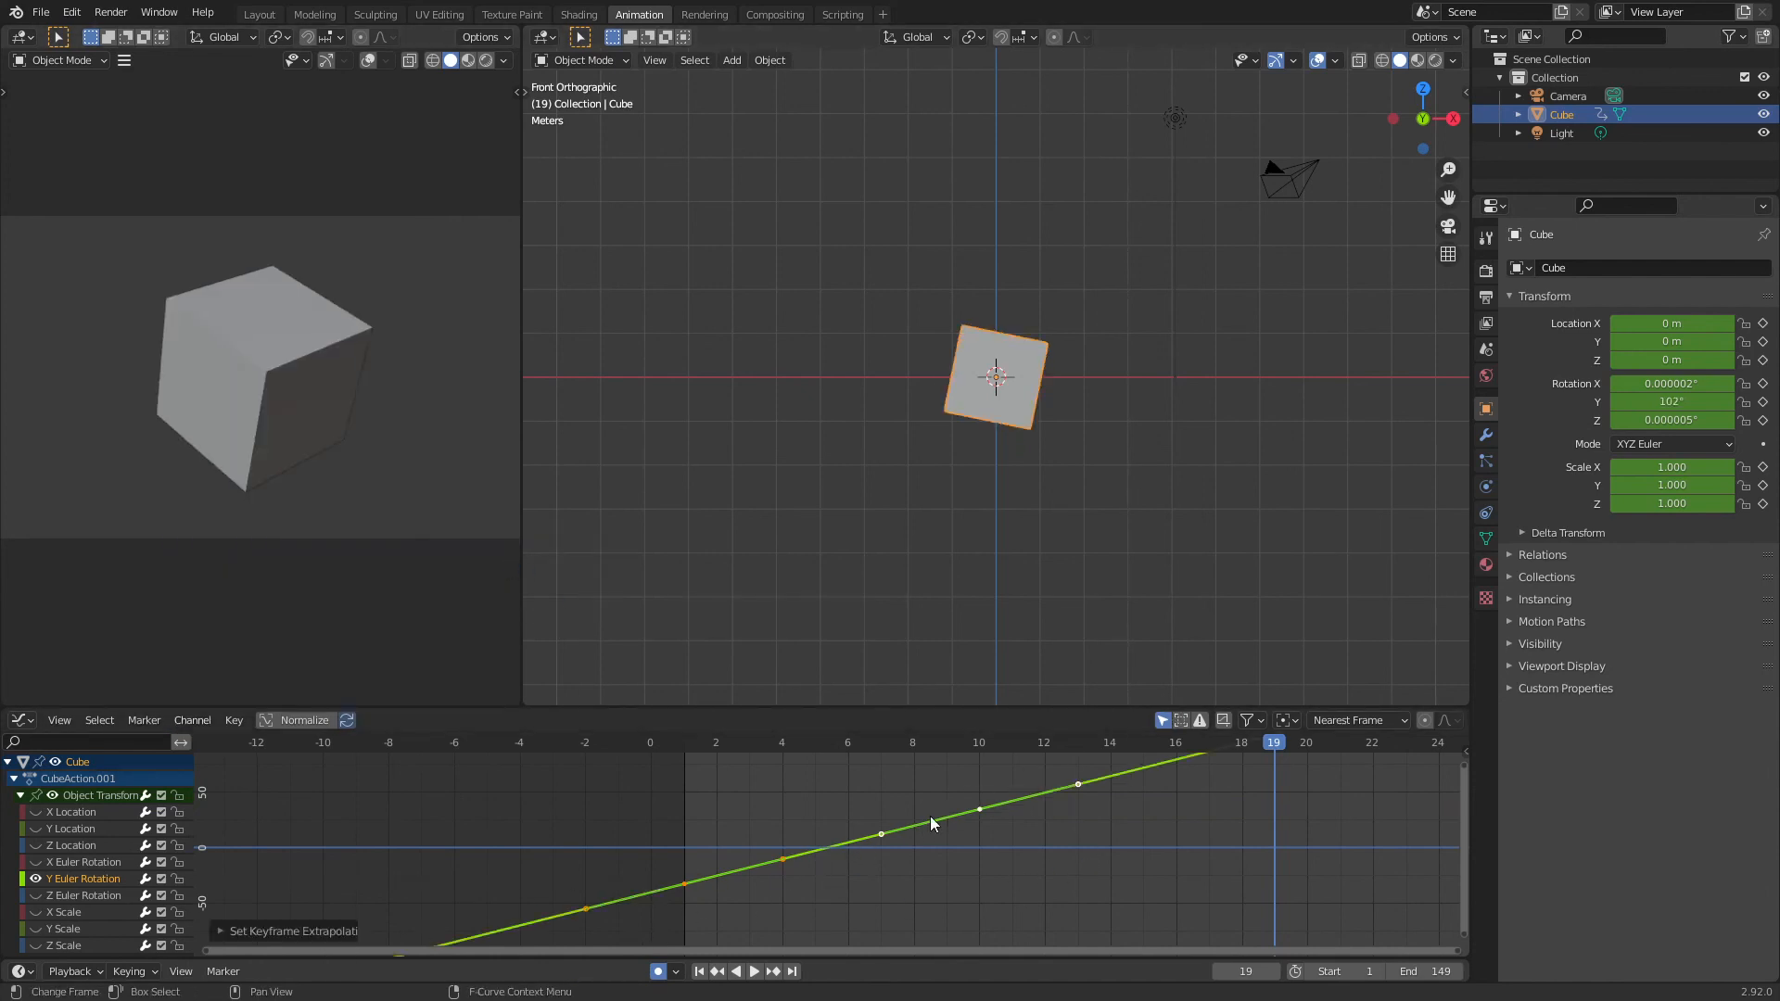
- Play the animation to check the cube's continuous Y rotation beyond the keyframes, and stop playback
scroll(931, 816, down, 1)
key(space)
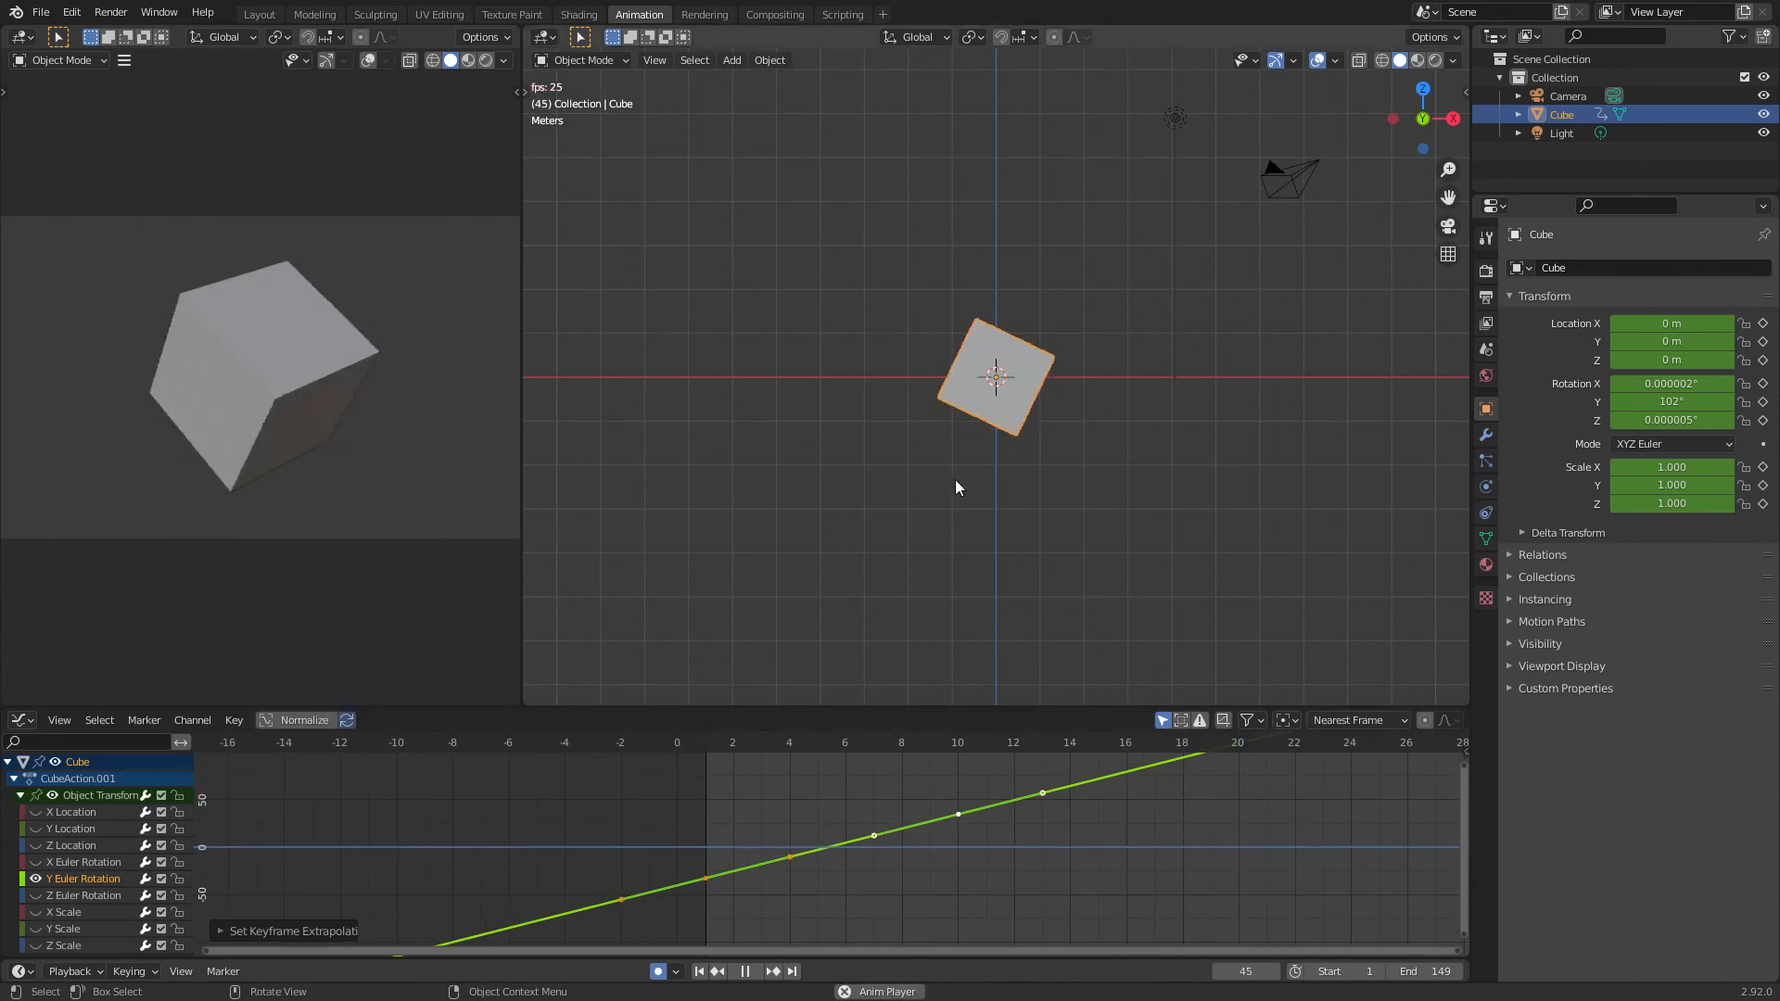
scroll(955, 480, down, 5)
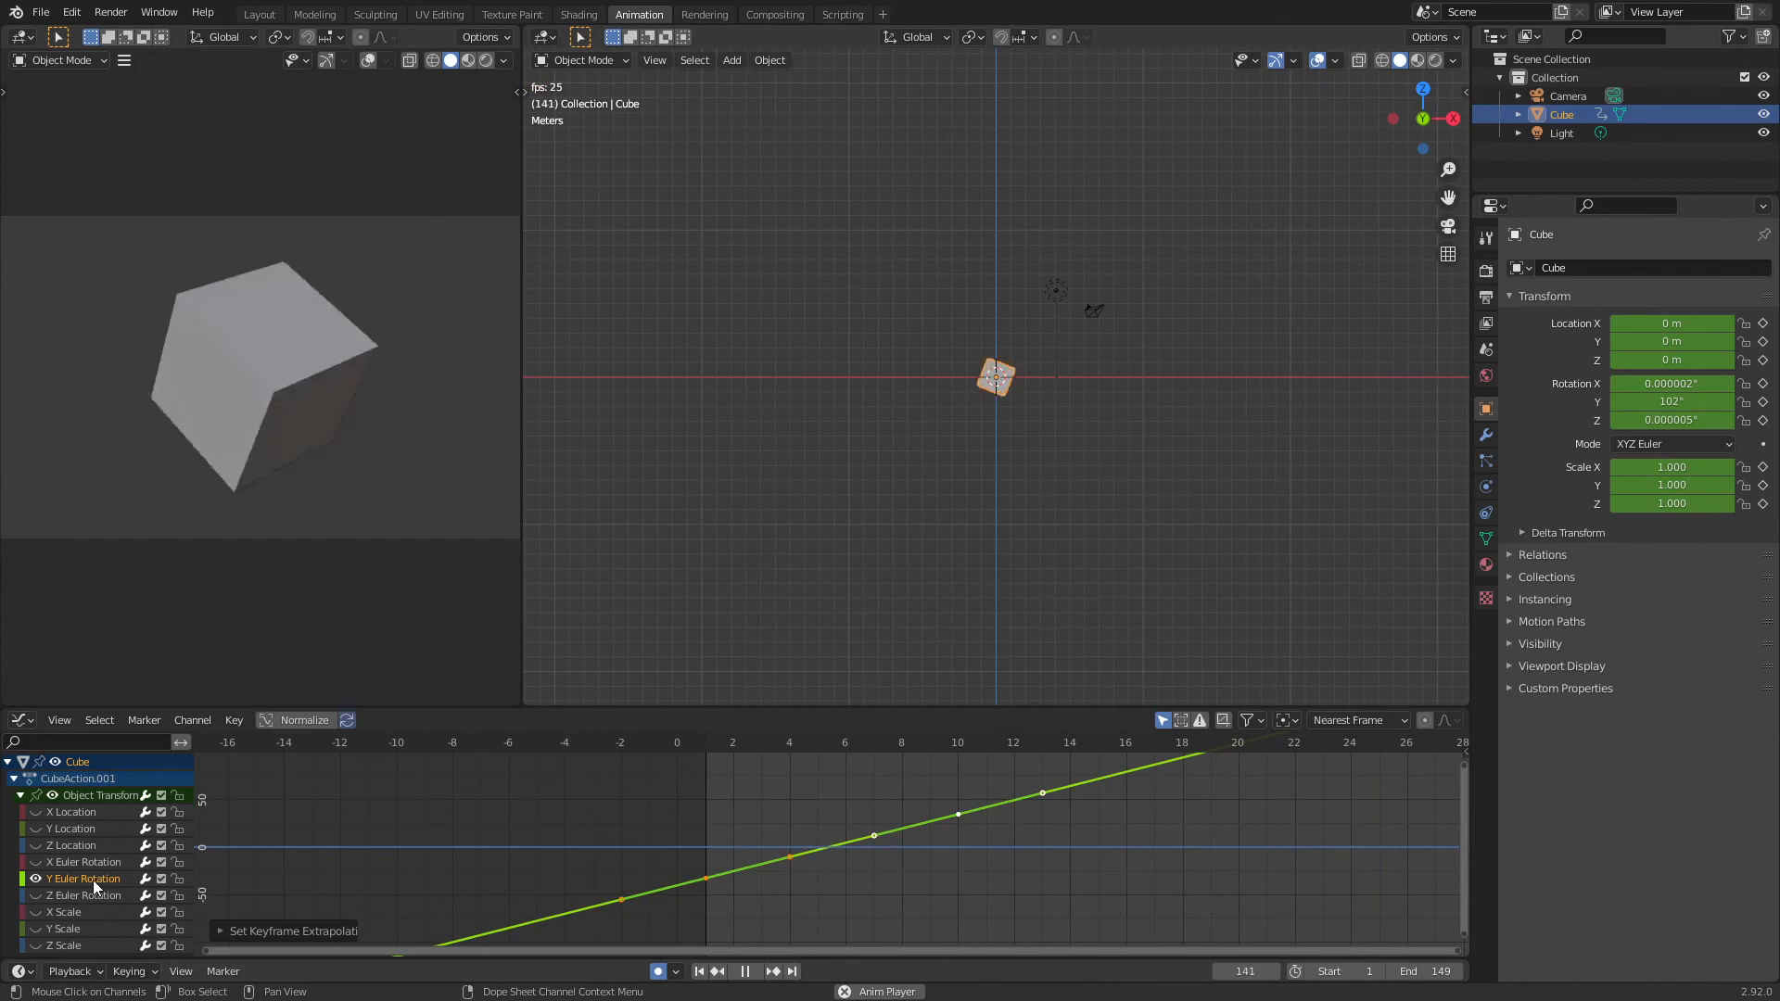
key(space)
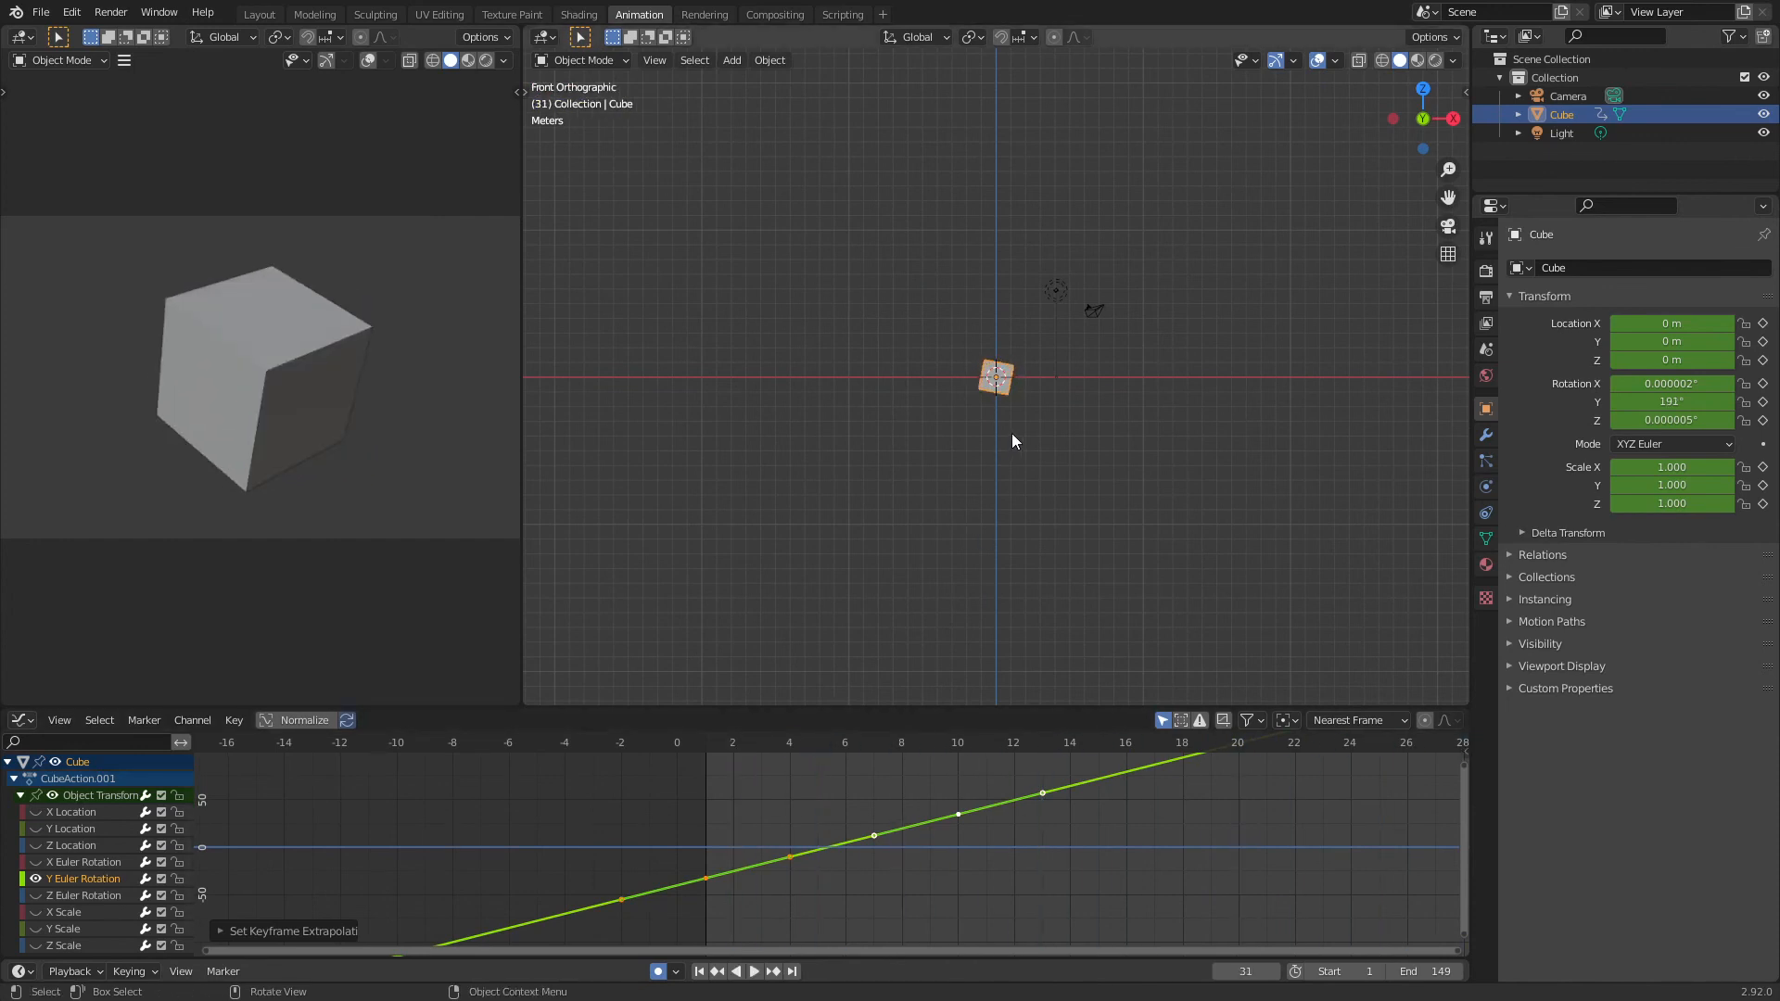